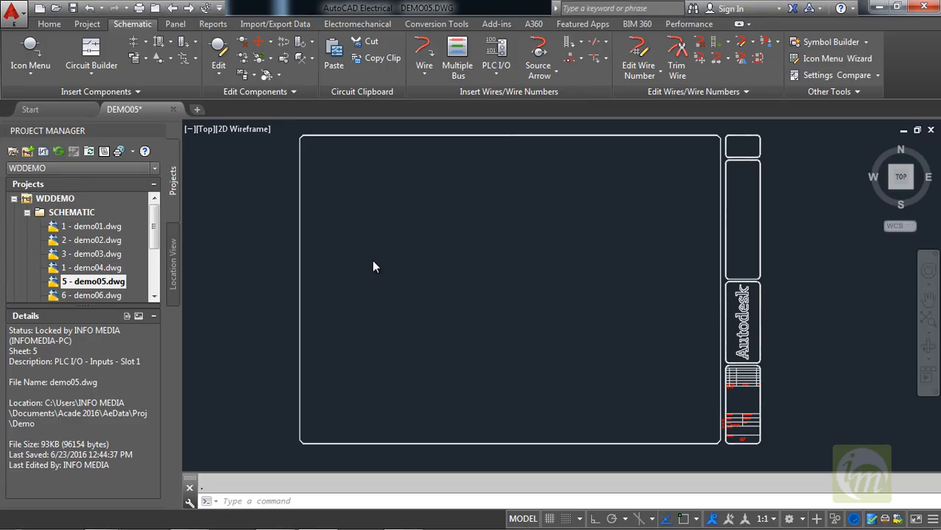
Configure a new 3 Phase ladder with a rung spacing of 0.50 and a first reference number of 900.
middle_drag(401, 261, 356, 265)
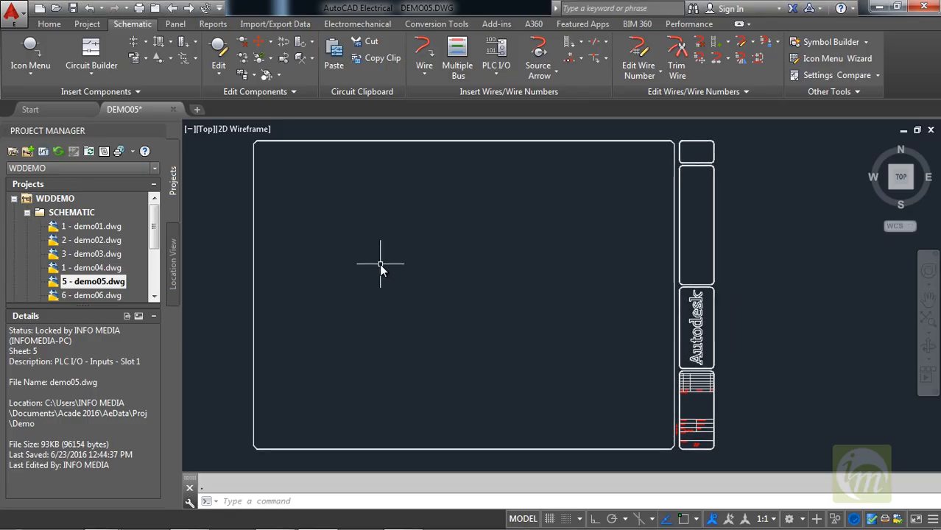
mouse_move(417, 265)
middle_down()
mouse_move(429, 266)
mouse_move(415, 248)
middle_up()
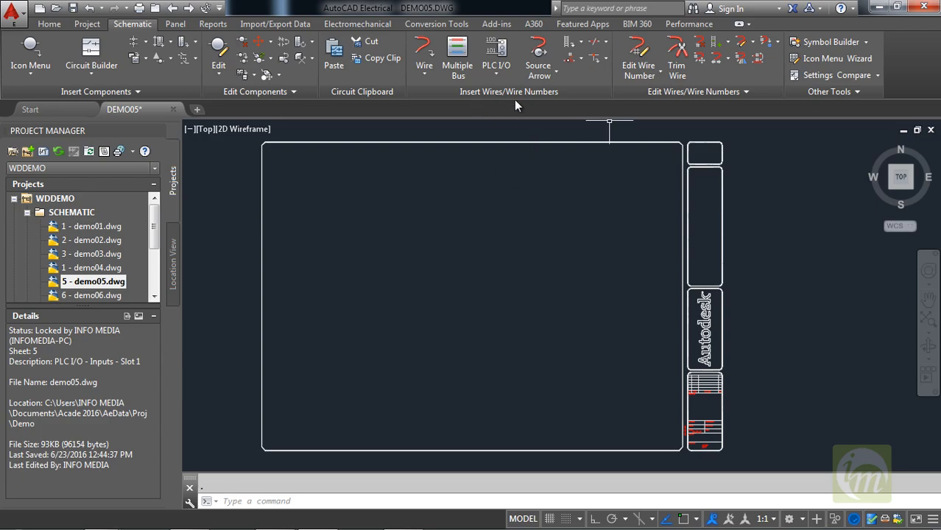
click(580, 43)
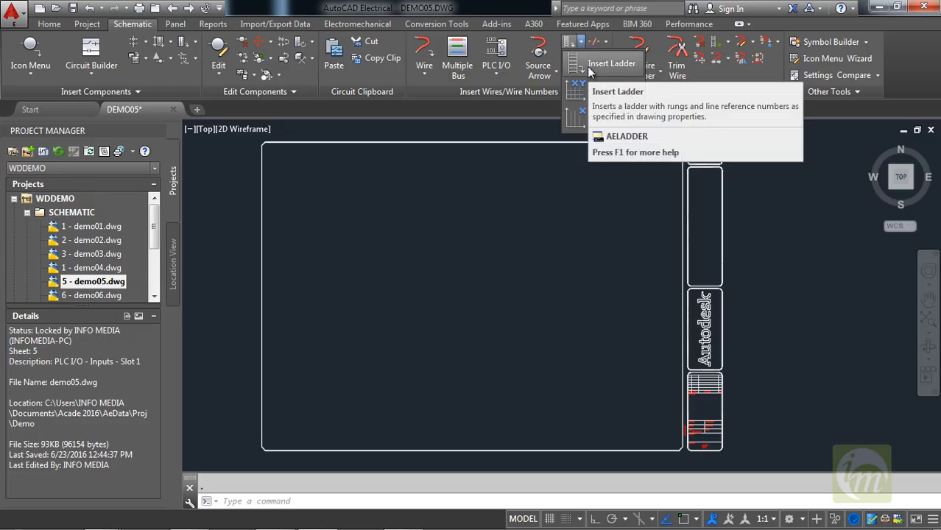
click(586, 67)
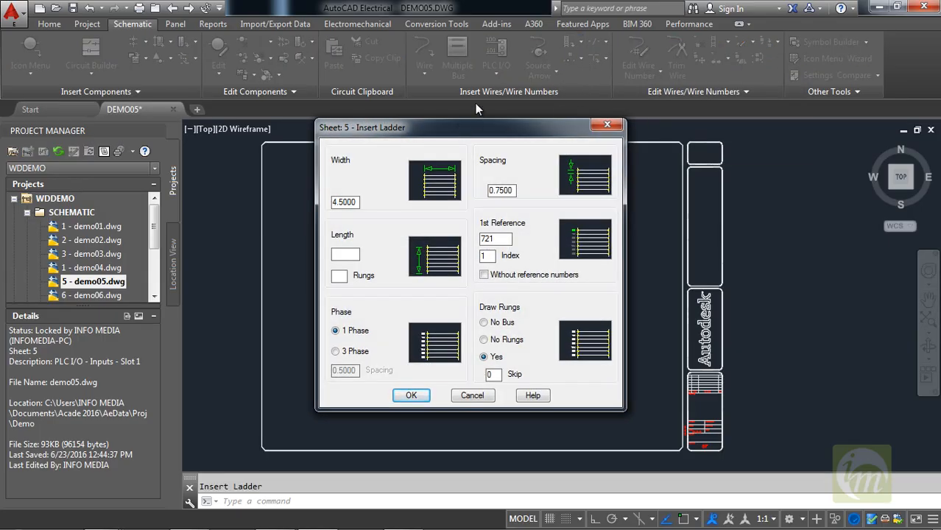
drag(458, 127, 488, 78)
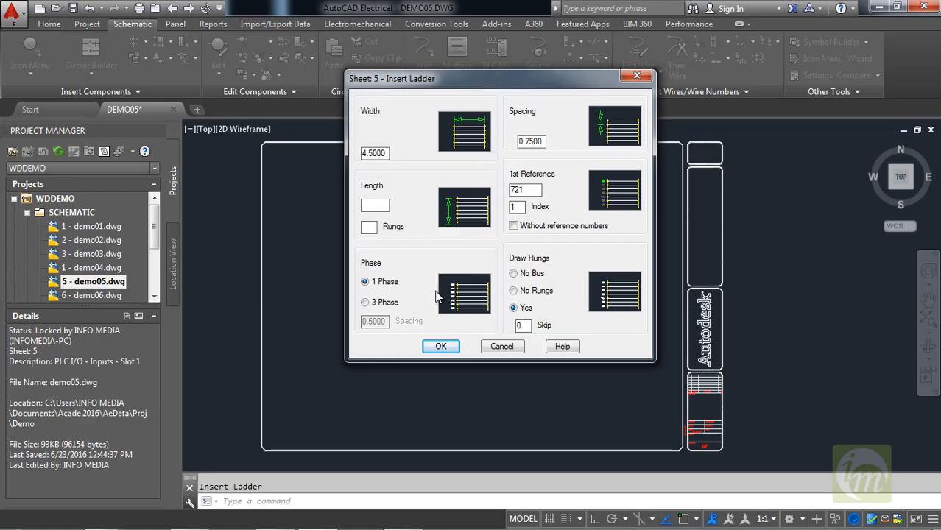
click(378, 308)
drag(431, 83, 402, 87)
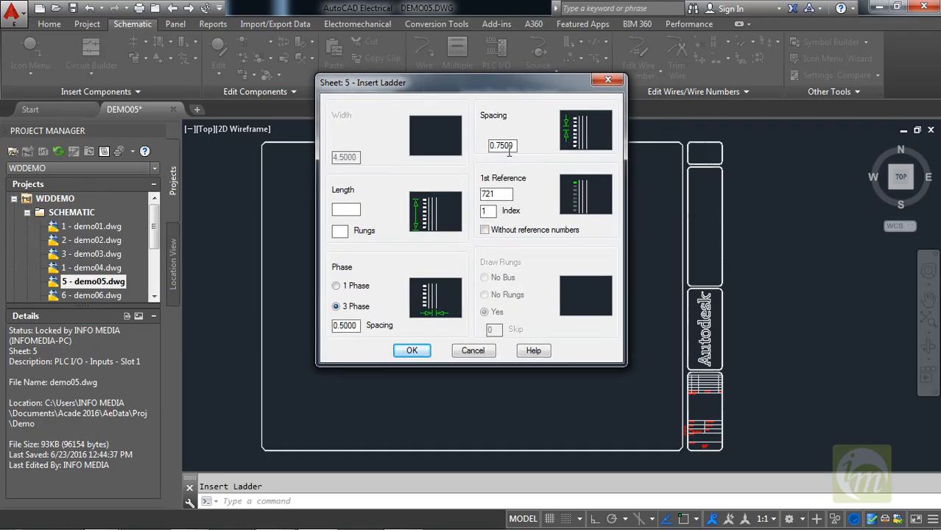
double_click(515, 147)
text(0.50)
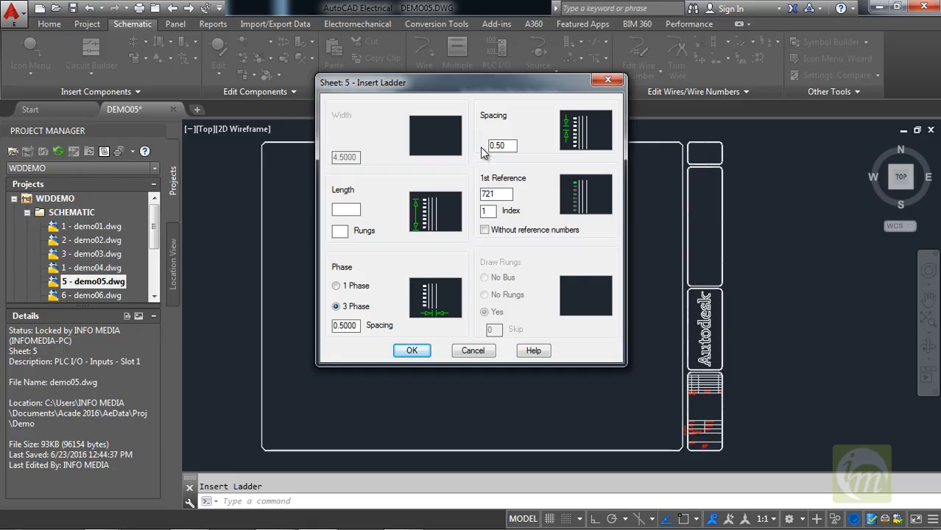
double_click(505, 193)
text(900)
click(415, 352)
Set the ladder's wire type to the red 18AWG wire on layer RED_18AWG.
middle_drag(376, 254, 396, 263)
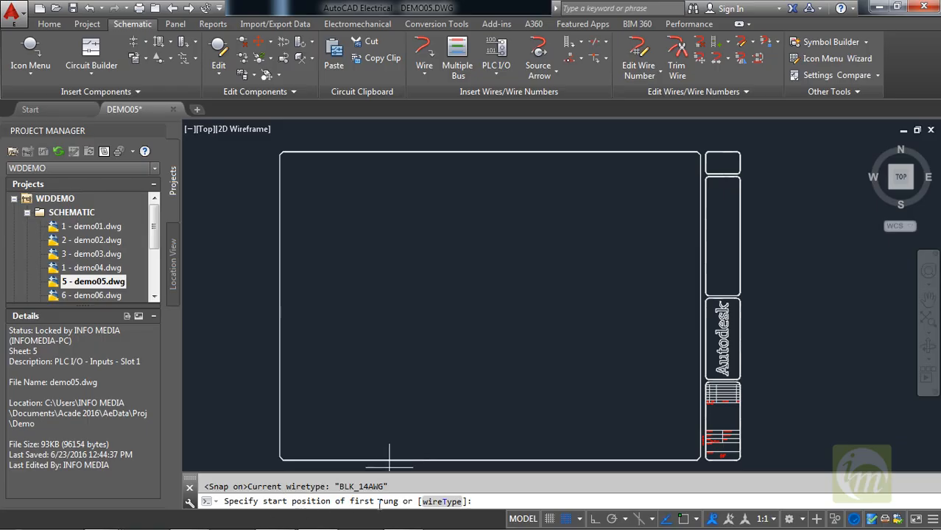
click(442, 501)
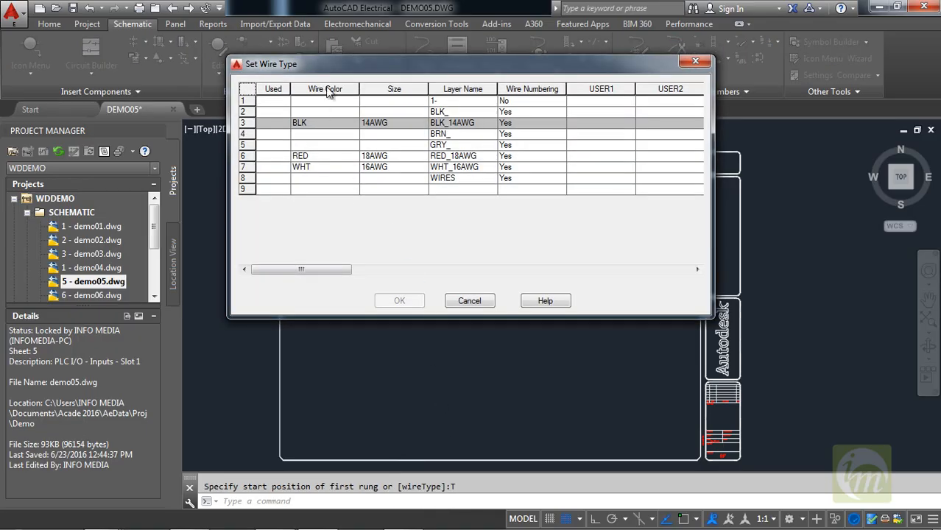
drag(337, 65, 322, 118)
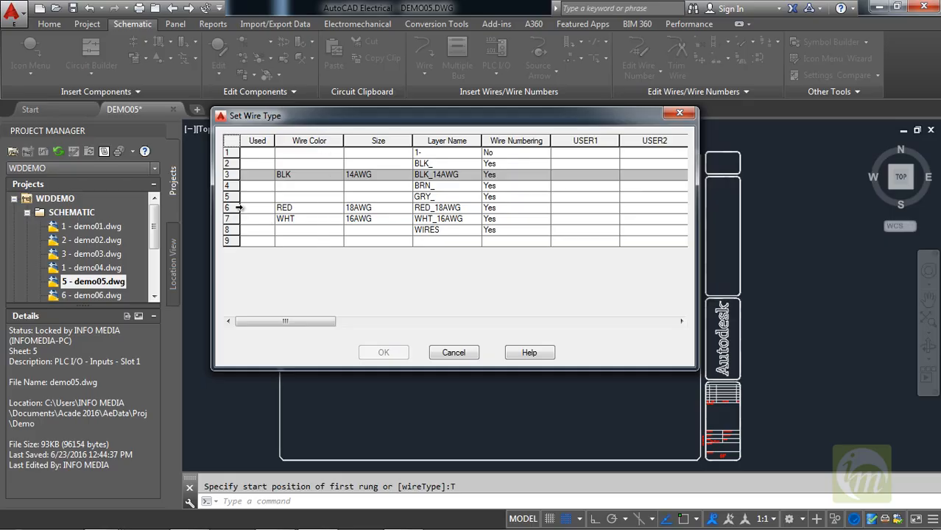
click(239, 209)
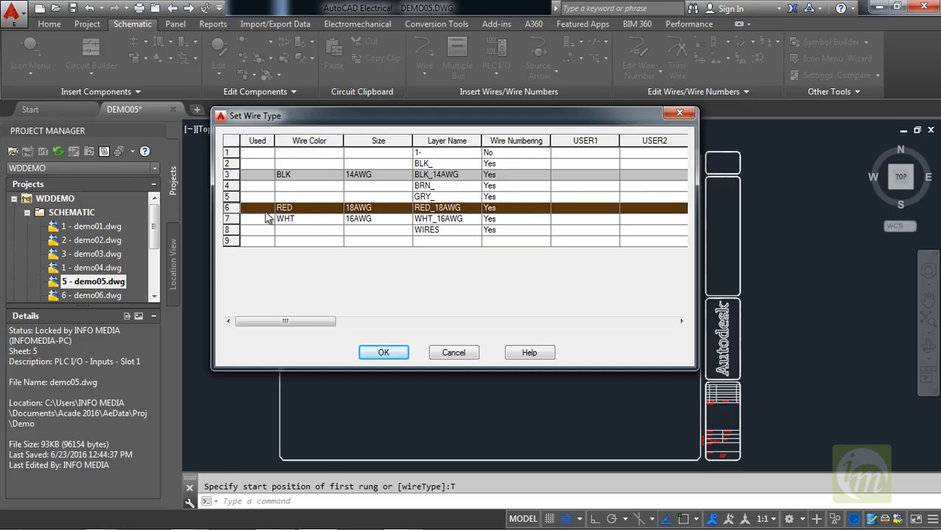
click(384, 353)
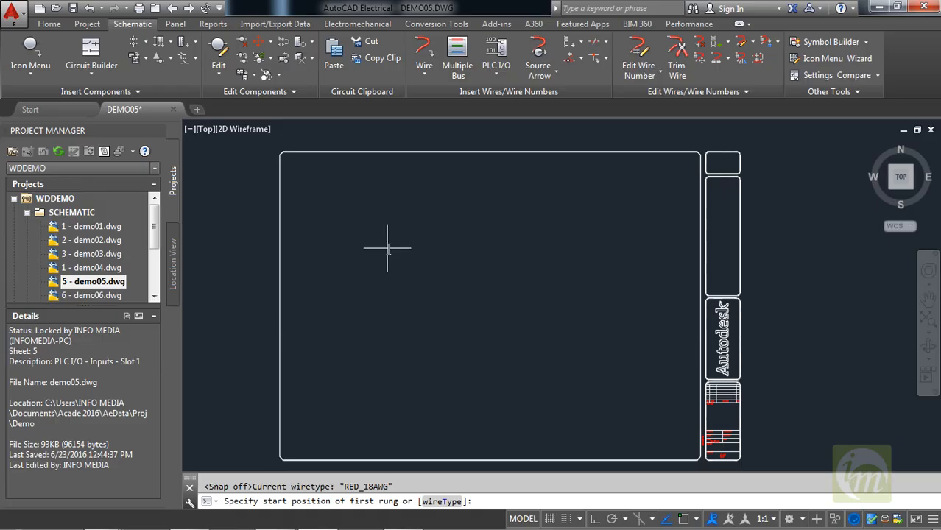
Place the three-phase ladder in the upper-left area of the drawing frame, extending it down to reference 913.
click(363, 213)
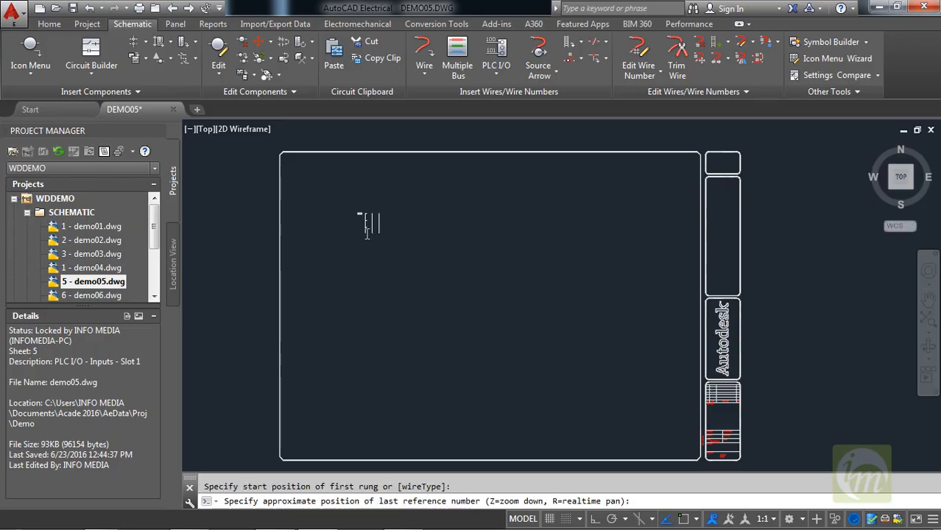
scroll(388, 251, up, 3)
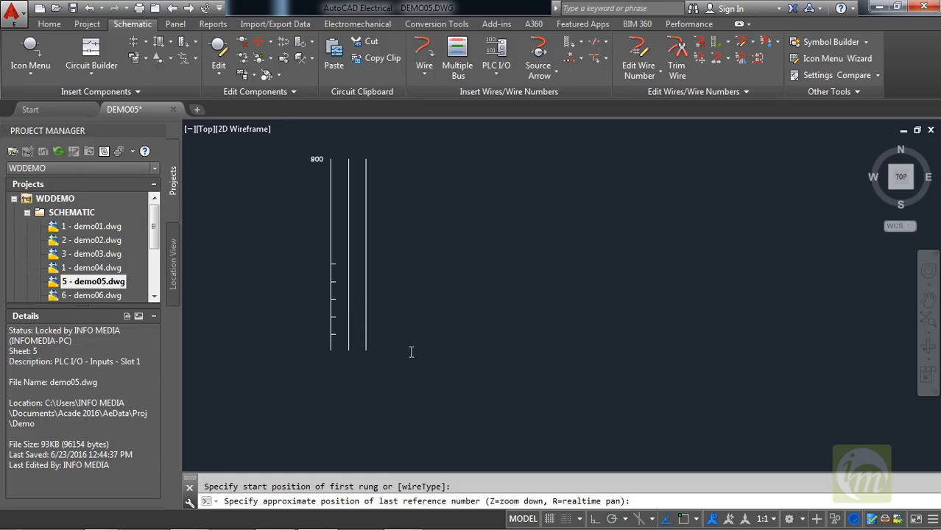
middle_drag(411, 351, 415, 319)
scroll(413, 344, down, 2)
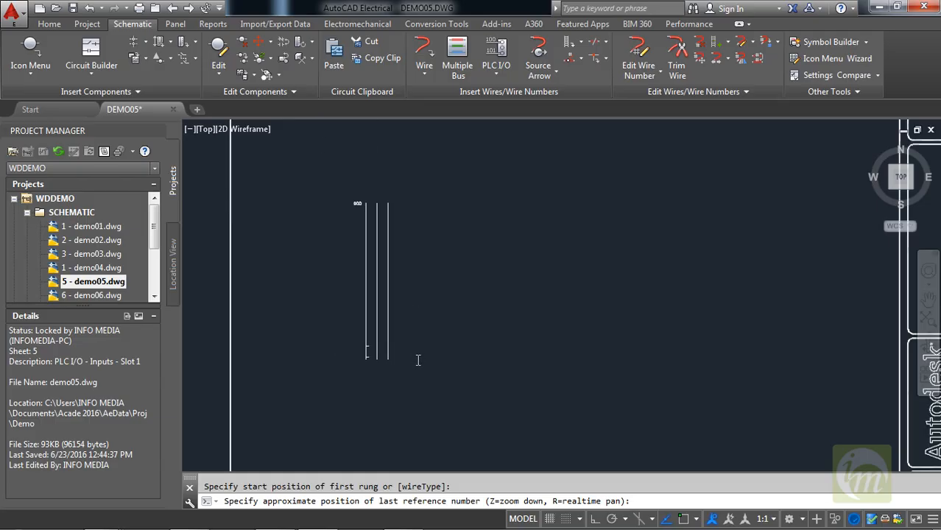
click(418, 354)
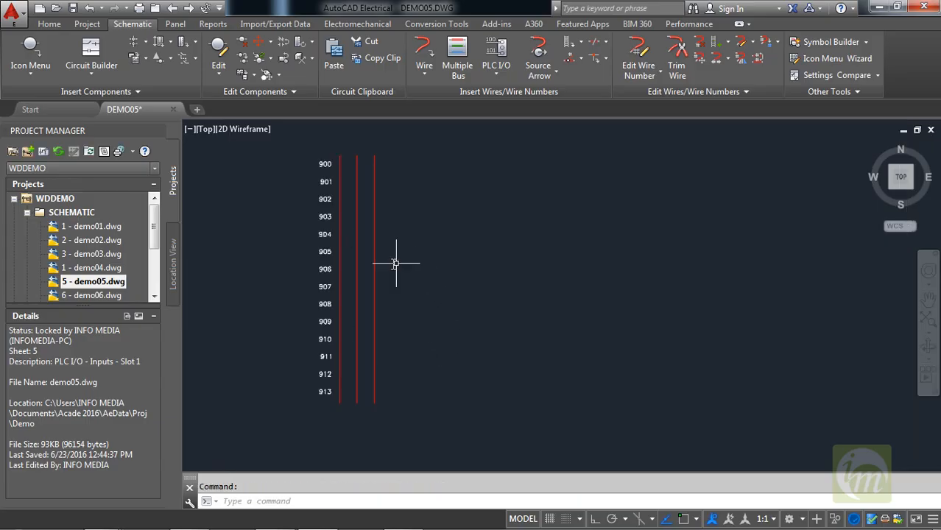
Set up a multiple wire bus of 3 wires that starts at another bus.
scroll(395, 260, up, 2)
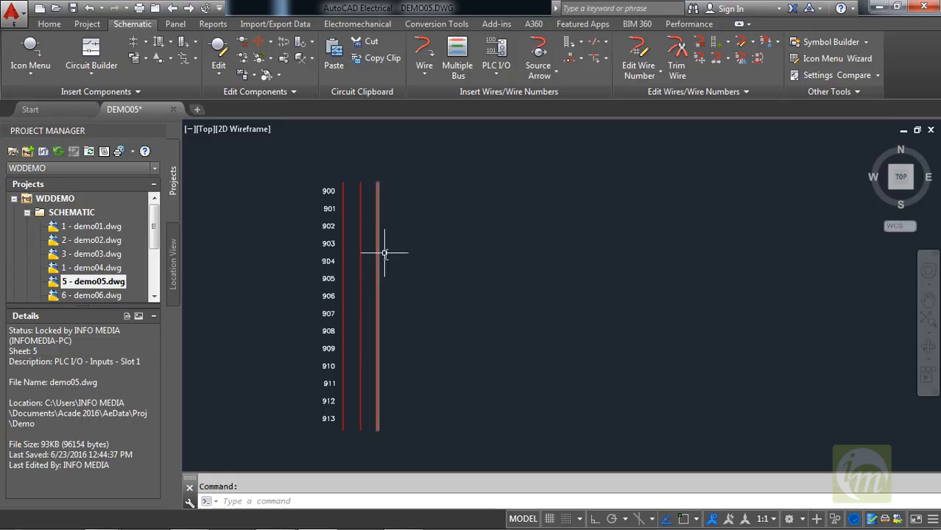
middle_drag(394, 285, 389, 270)
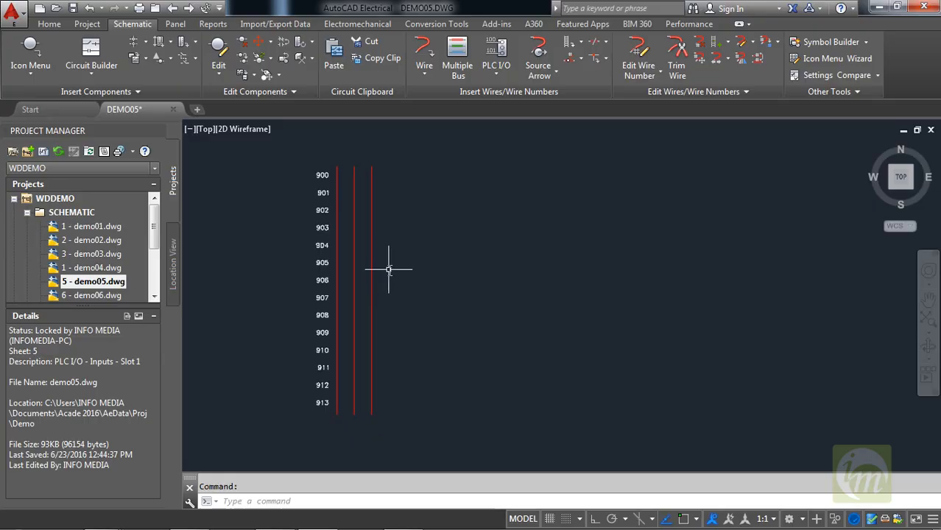
middle_drag(416, 287, 404, 288)
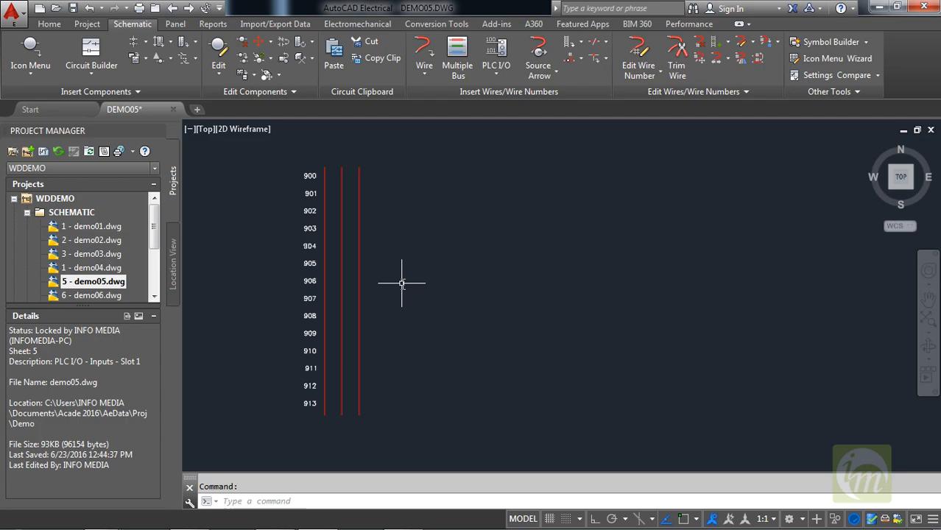
middle_drag(401, 283, 373, 296)
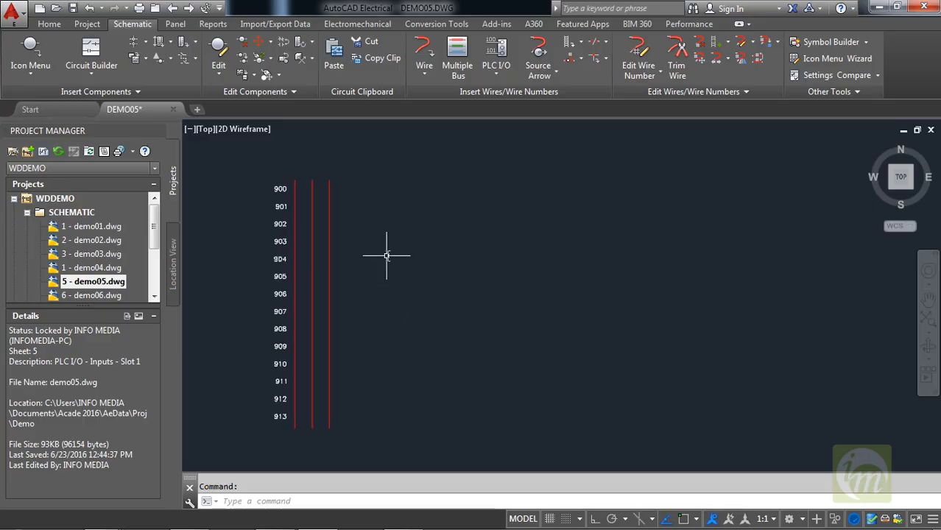
click(456, 63)
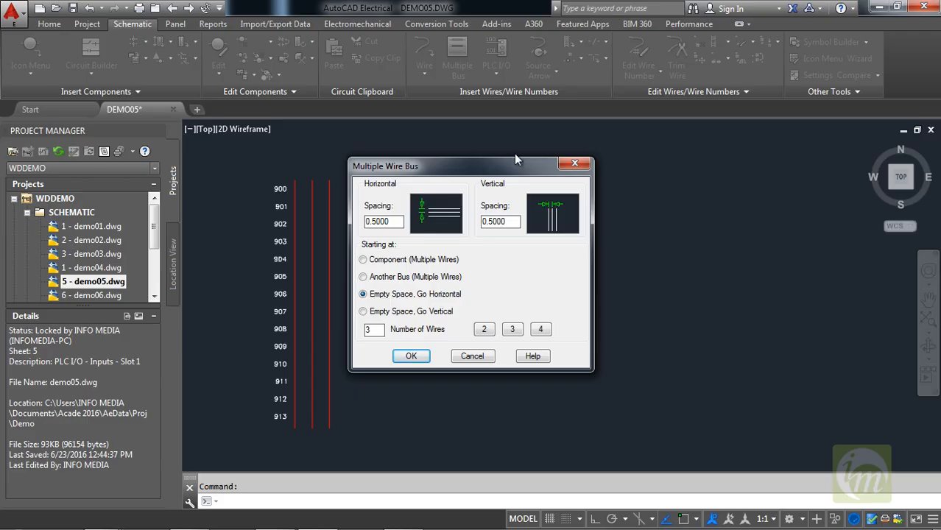
drag(515, 159, 596, 125)
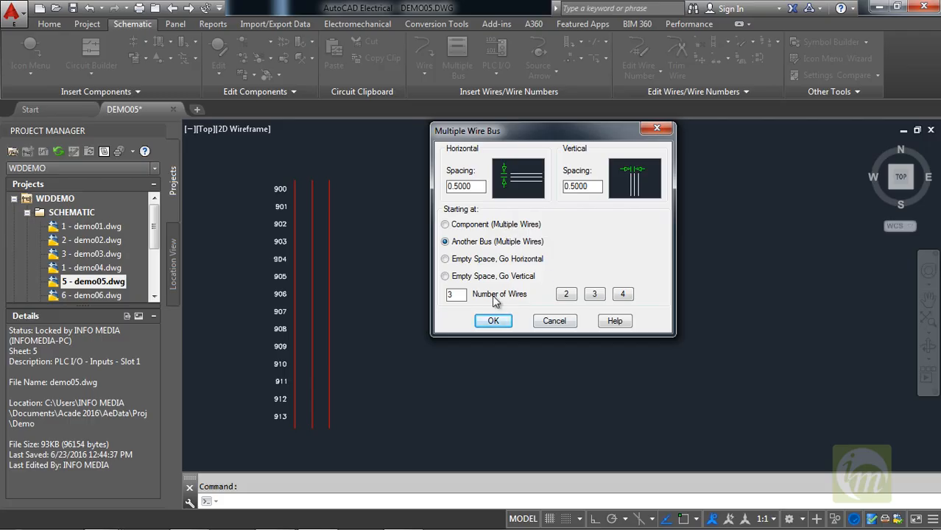
click(622, 294)
click(571, 294)
click(588, 295)
click(505, 319)
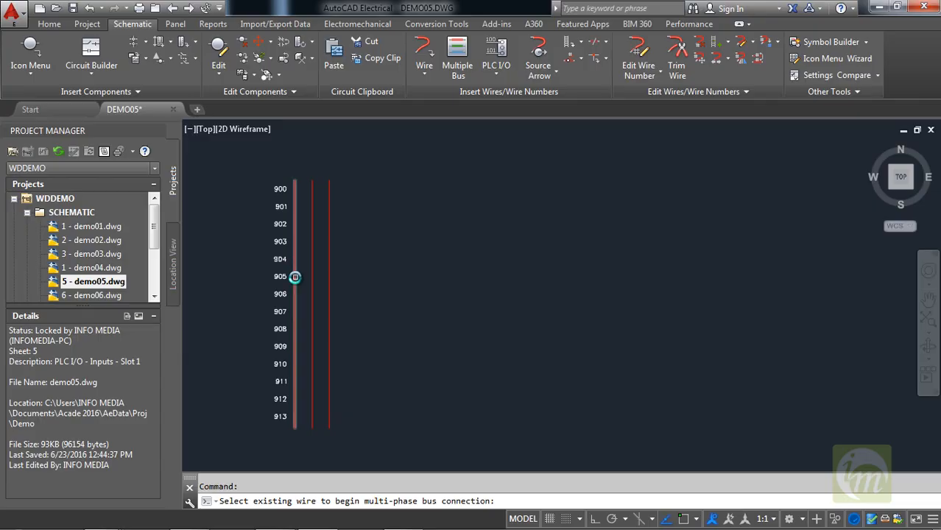
Run the three-wire bus horizontally from the ladder's first vertical wire at reference 905, covering lines 905 to 907.
click(295, 277)
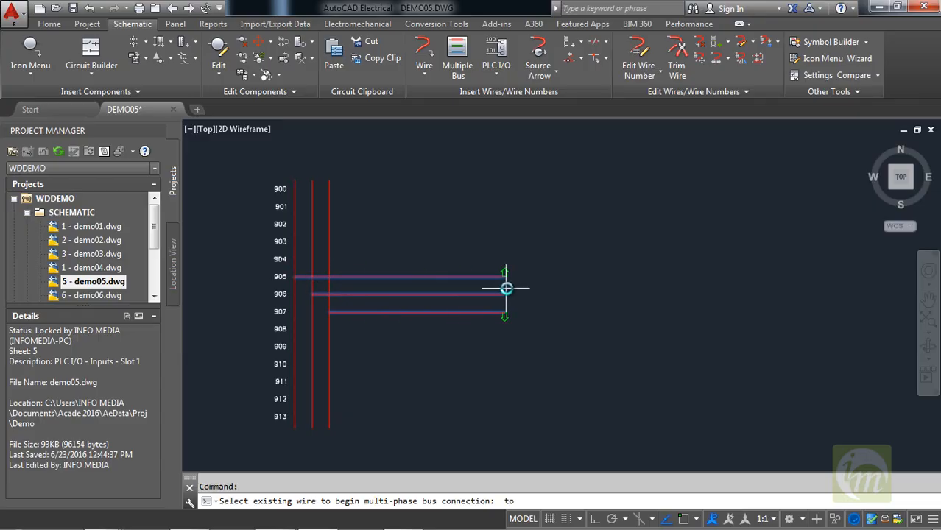
click(594, 295)
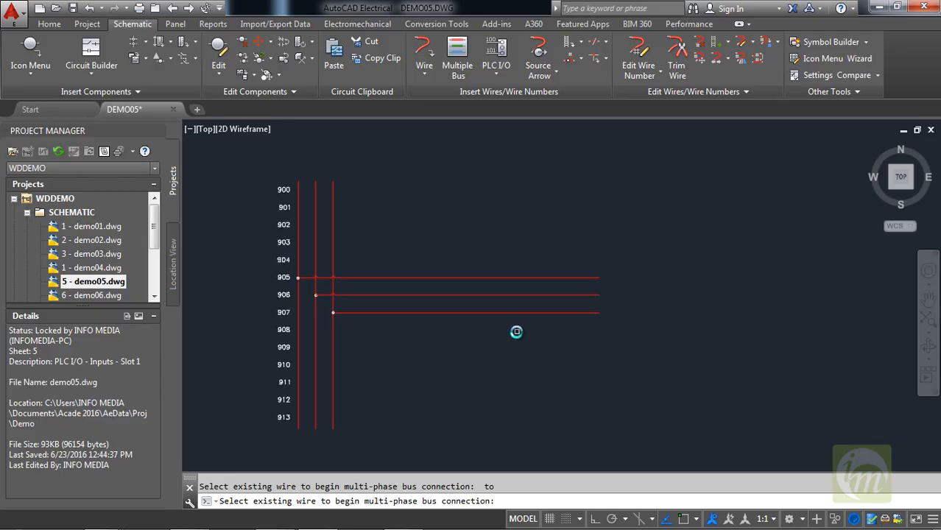
scroll(338, 284, up, 2)
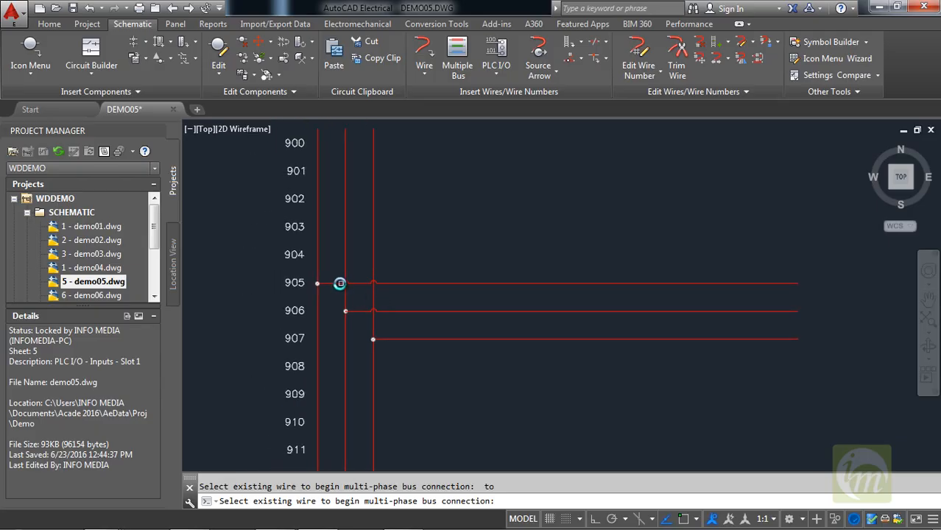
scroll(339, 284, up, 2)
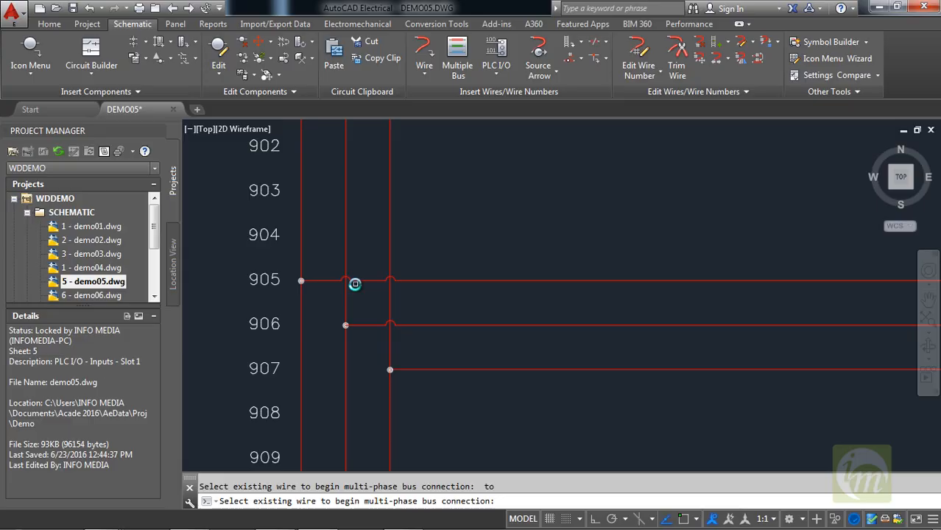
key(Escape)
Open the 3 Phase wire numbering settings for the three horizontal bus wires.
mouse_move(455, 304)
middle_down()
mouse_move(388, 323)
mouse_move(342, 322)
middle_up()
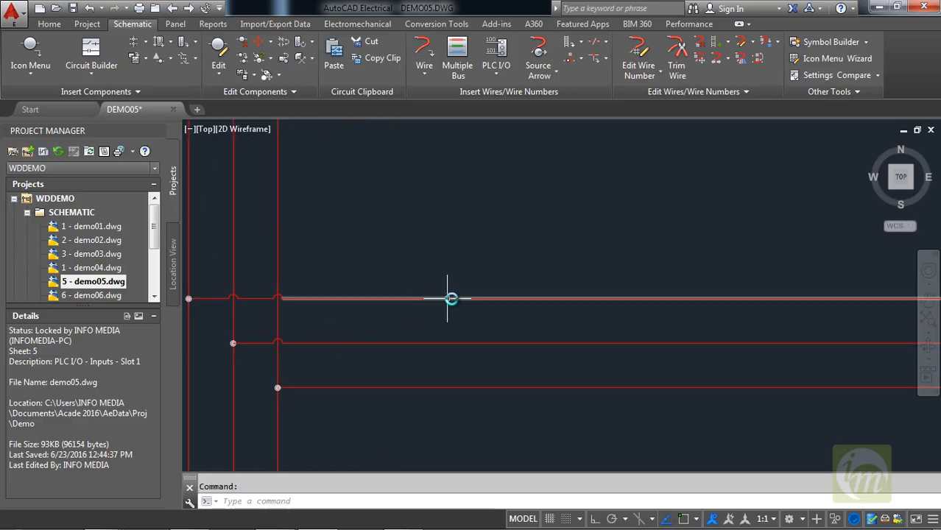
scroll(452, 298, down, 2)
mouse_move(479, 325)
middle_down()
mouse_move(454, 319)
mouse_move(471, 316)
middle_up()
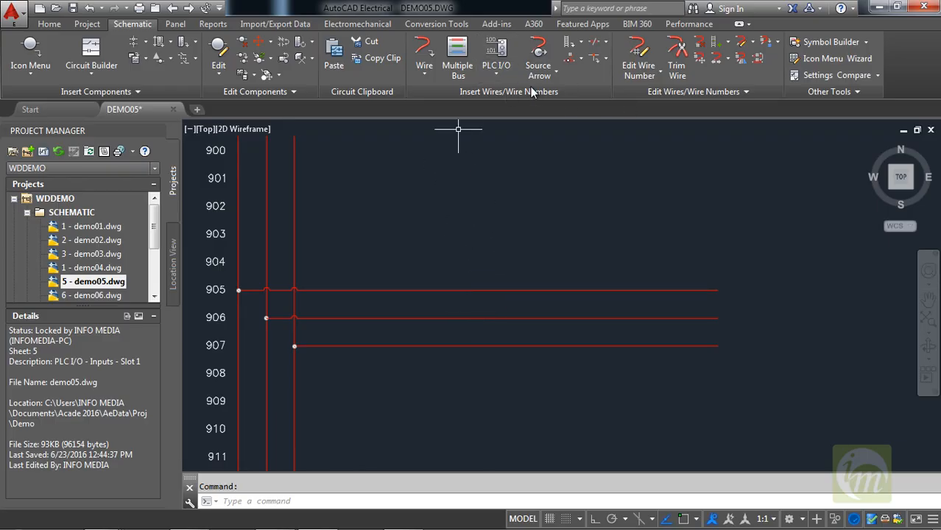
click(498, 73)
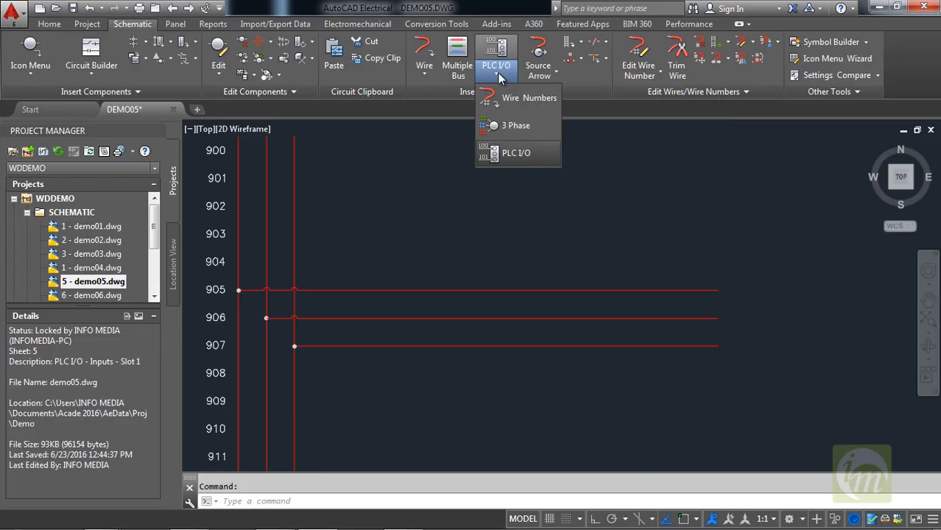
click(525, 128)
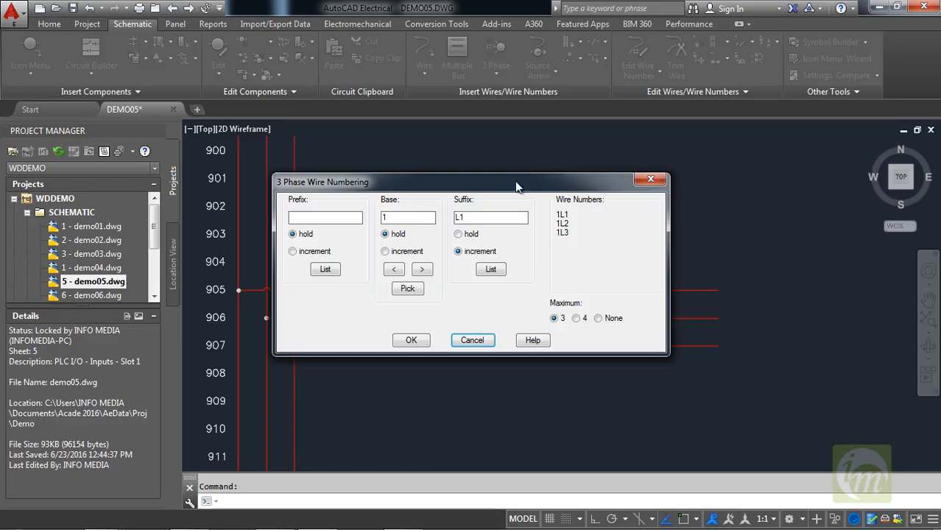
drag(591, 126, 592, 83)
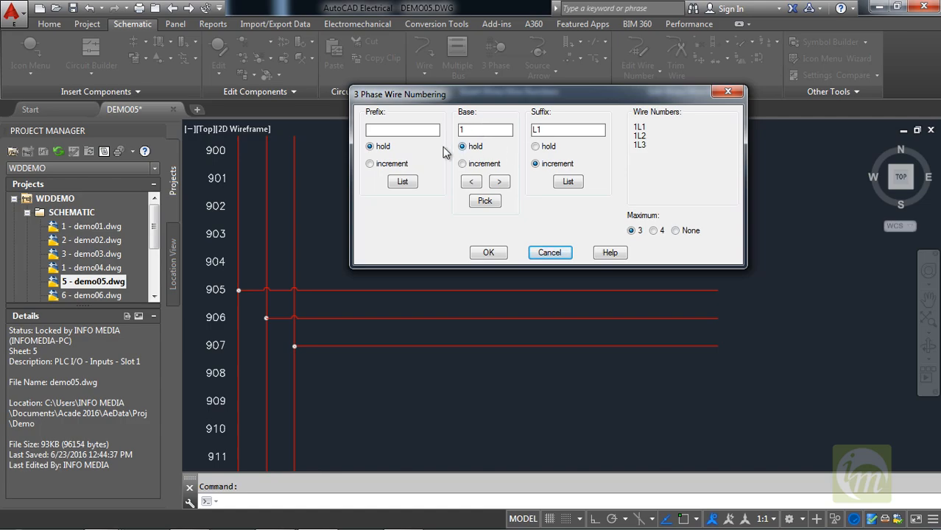
click(386, 129)
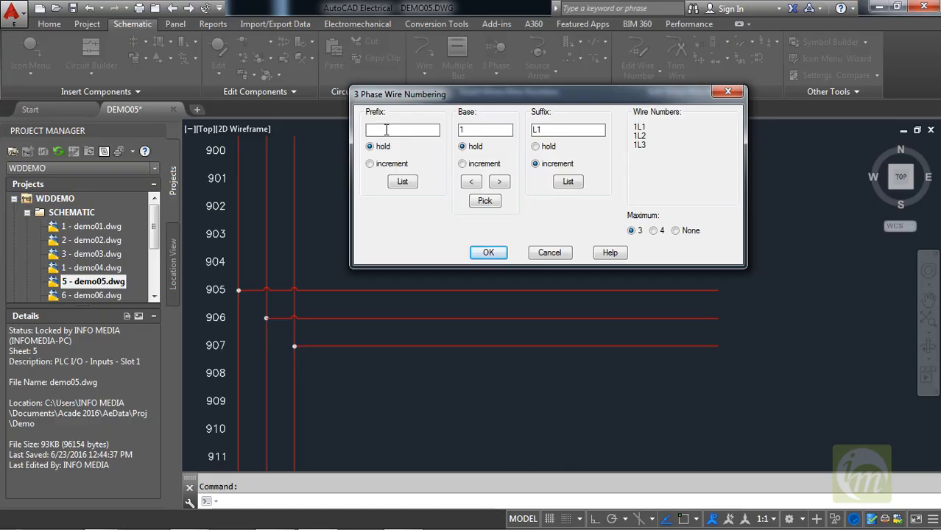
Try P from the predefined list as the wire number prefix.
click(408, 183)
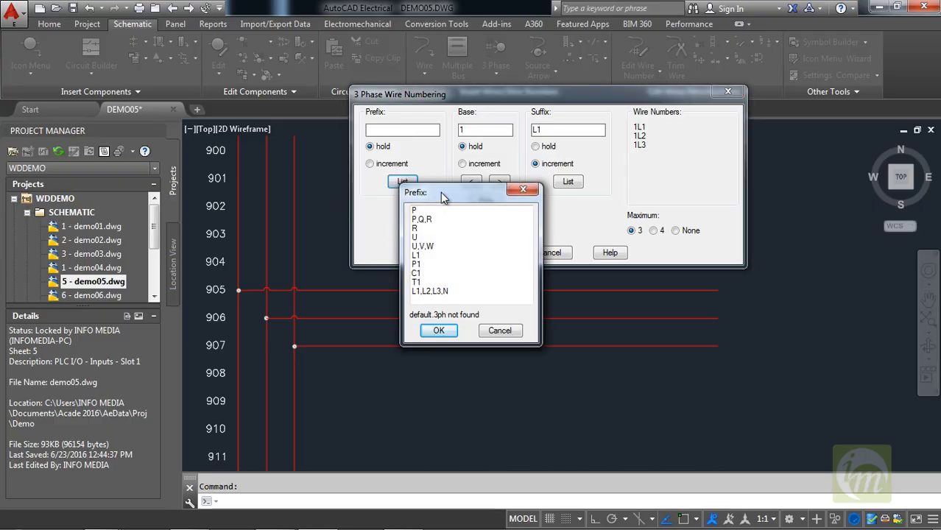
click(443, 175)
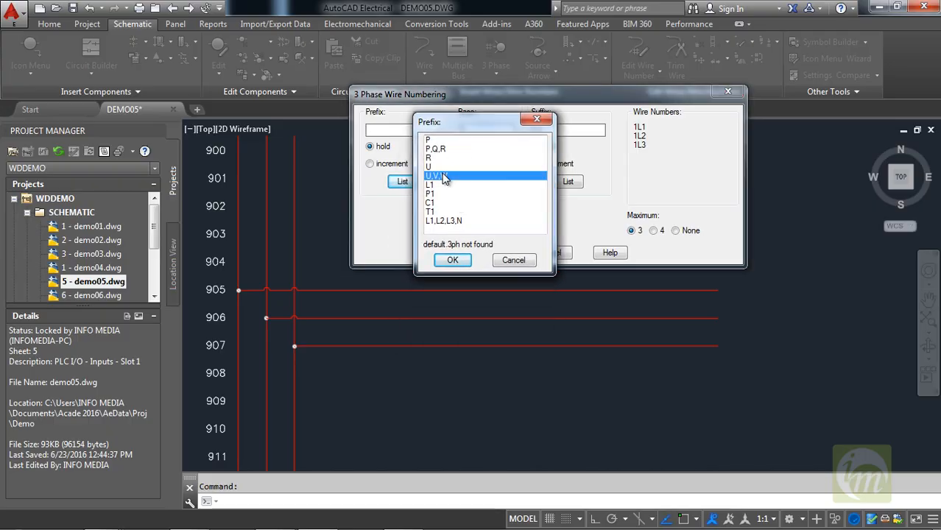
click(440, 187)
click(437, 212)
click(434, 205)
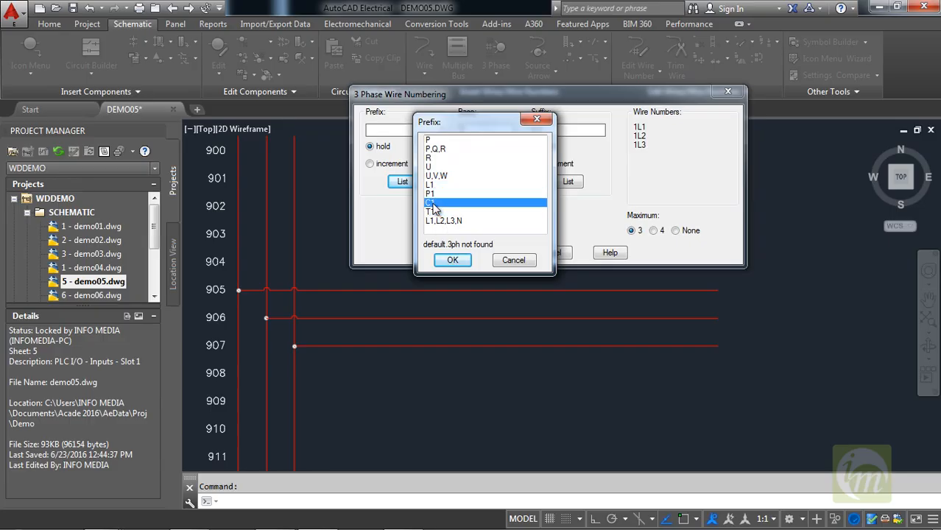
click(434, 185)
click(433, 150)
click(430, 139)
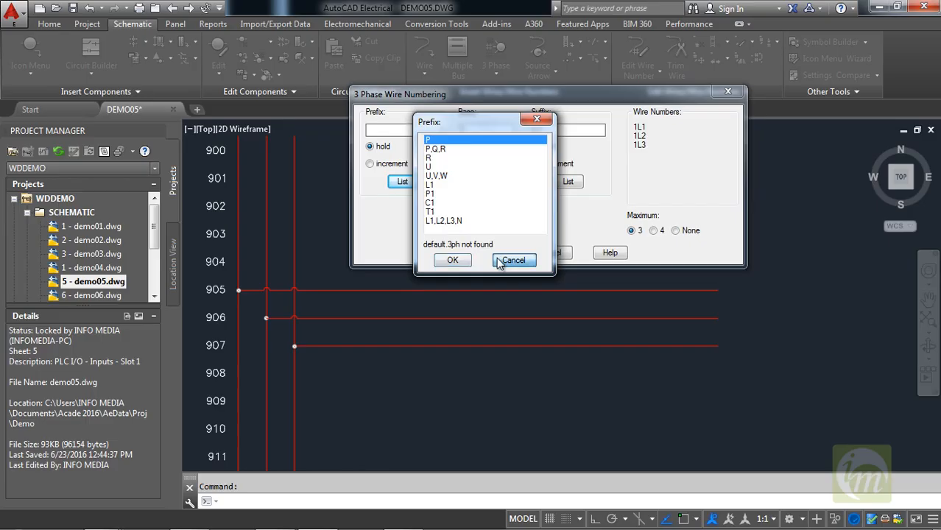
click(452, 260)
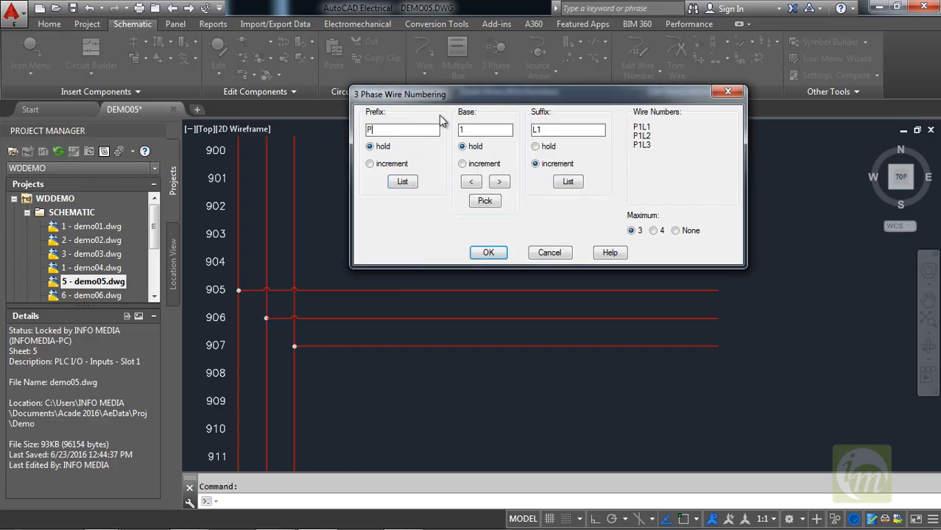
Set the wire number prefix to MOT and accept base 1 with incrementing suffix L1 for a maximum of 3 wires.
text(MOT)
click(576, 183)
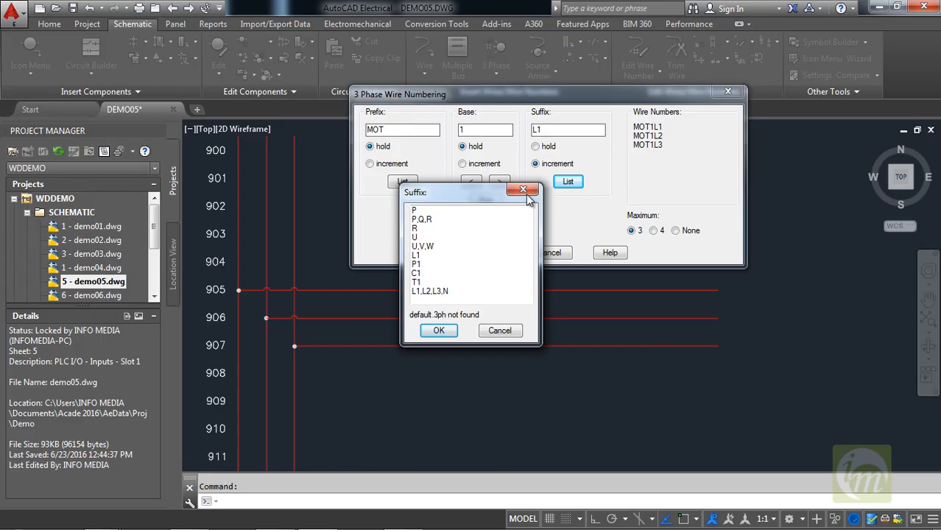
click(438, 326)
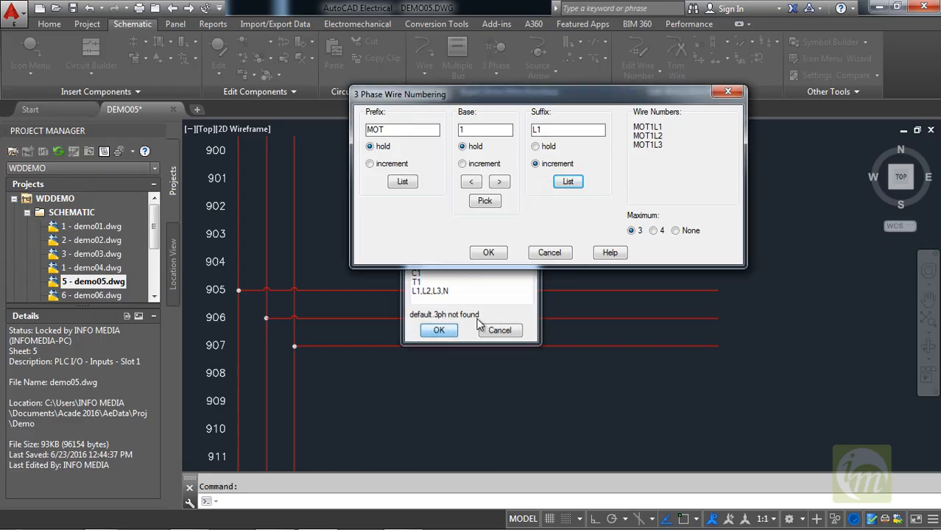
click(493, 255)
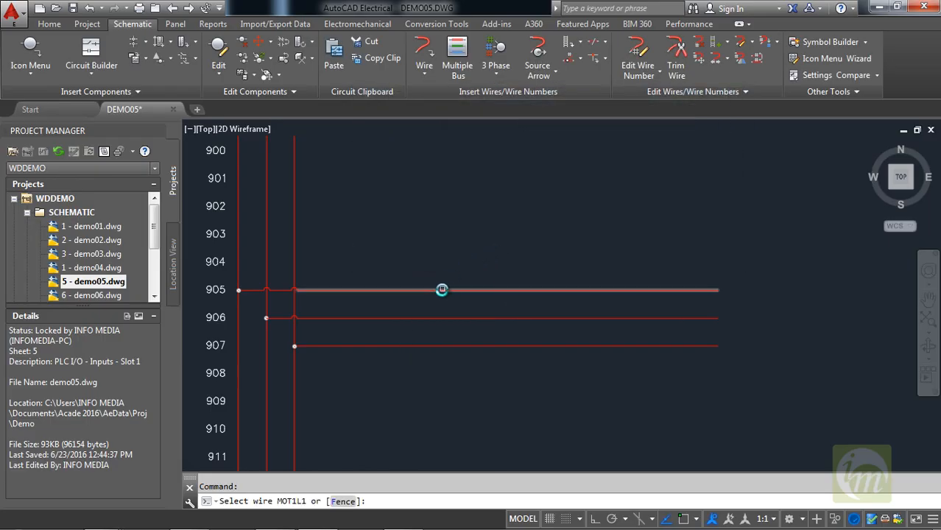
Assign MOT1L1, MOT1L2 and MOT1L3 to the horizontal wires at references 905, 906 and 907, and end the numbering.
middle_drag(449, 288, 475, 222)
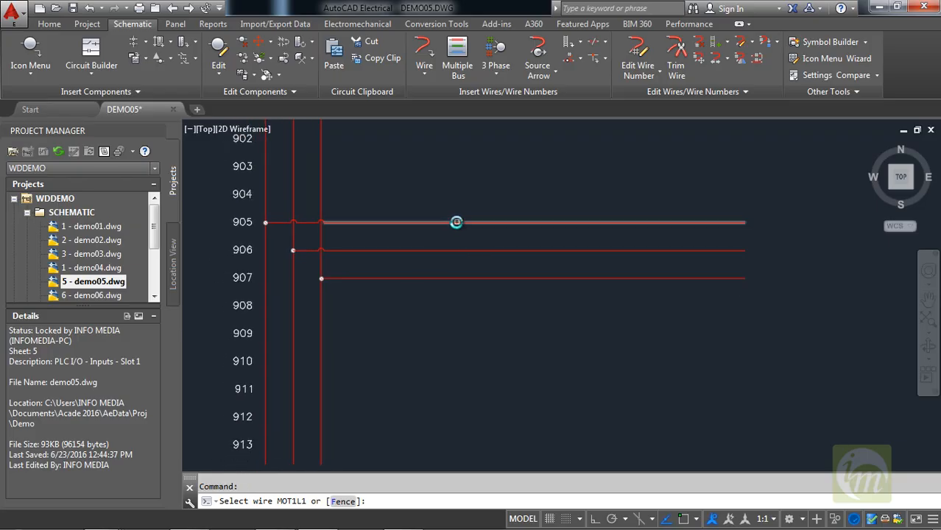
click(455, 224)
click(549, 251)
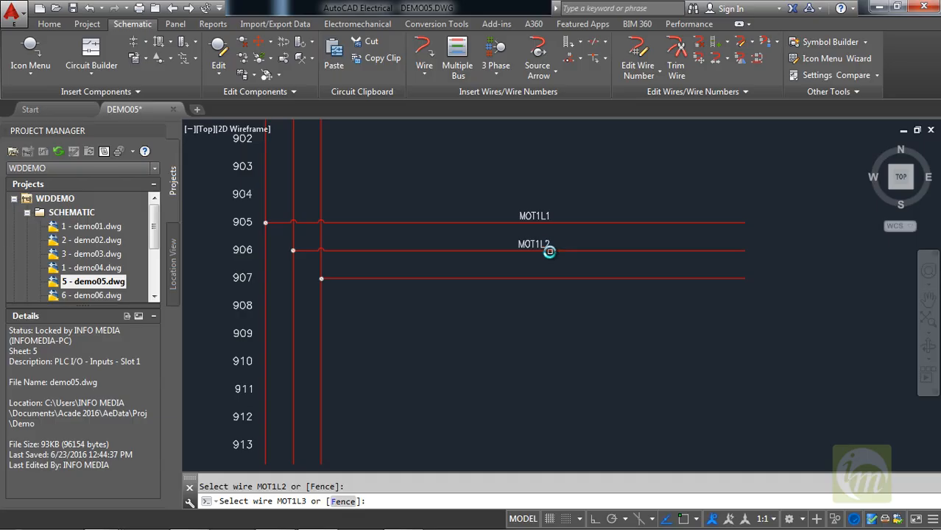
middle_click(549, 280)
middle_click(549, 279)
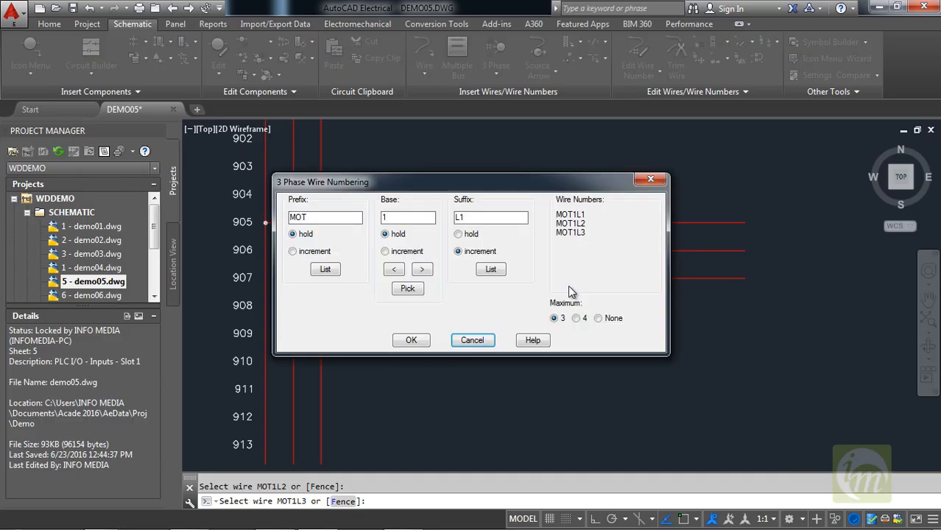
drag(423, 192, 477, 115)
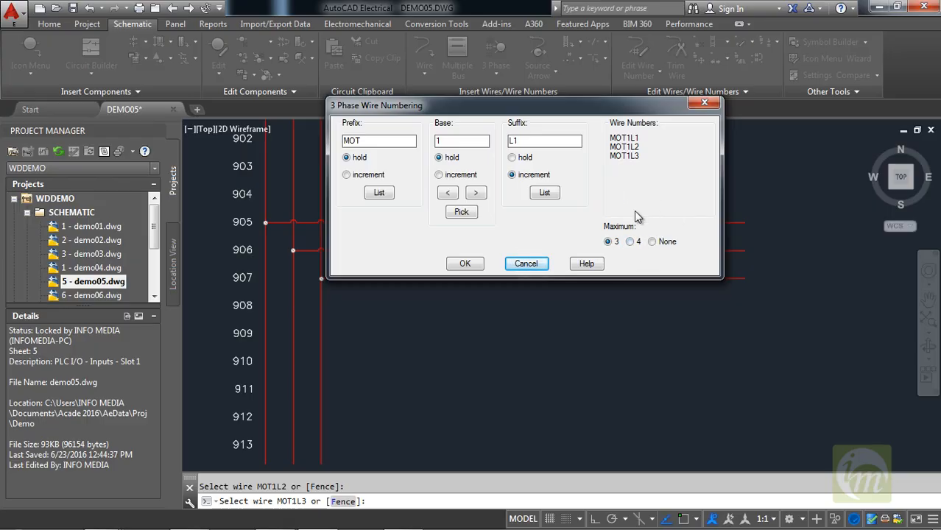
click(469, 266)
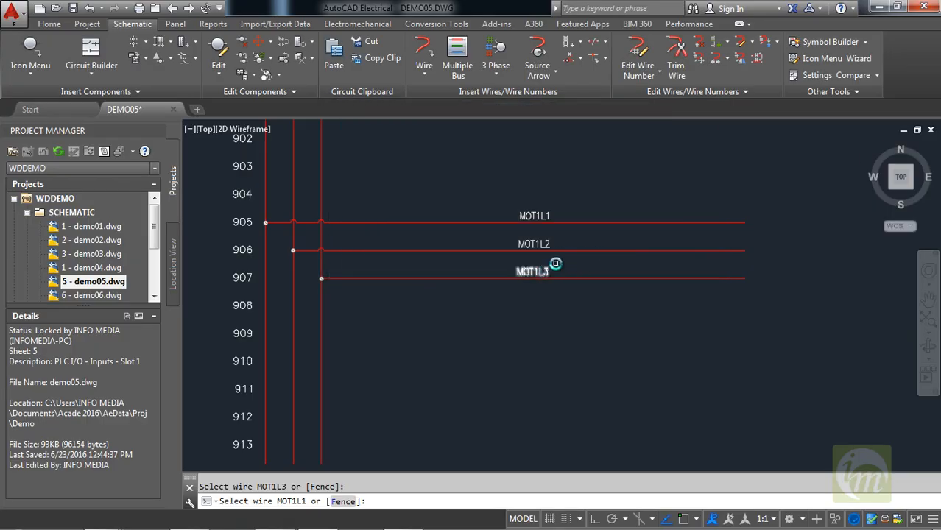
key(Return)
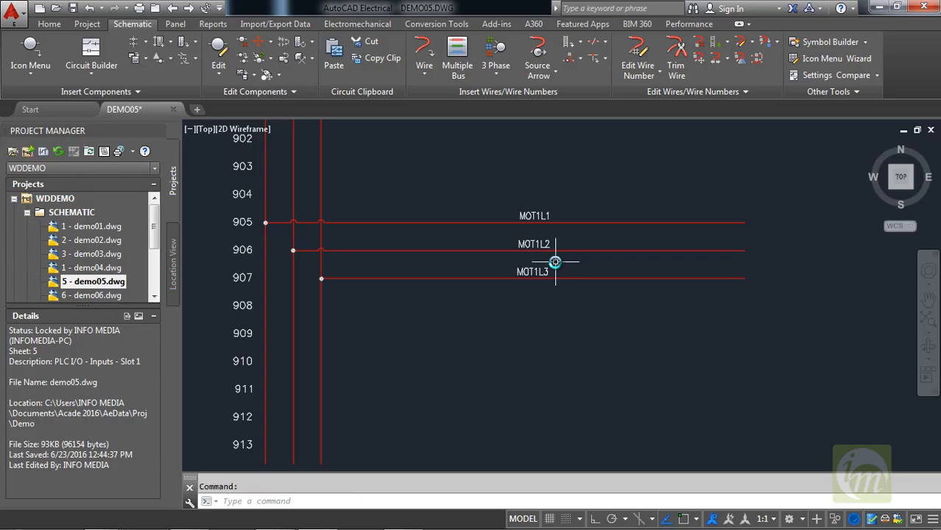
Choose the 3 Phase Motor from the JIC Motor Control symbols for insertion.
scroll(525, 308, down, 2)
scroll(522, 315, up, 2)
mouse_move(529, 318)
middle_down()
mouse_move(505, 327)
mouse_move(497, 365)
middle_up()
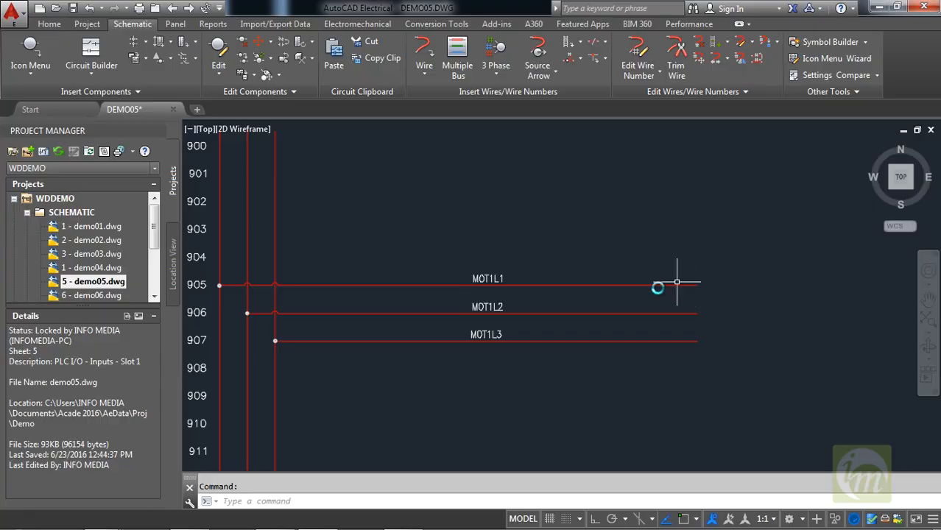
middle_drag(561, 304, 591, 298)
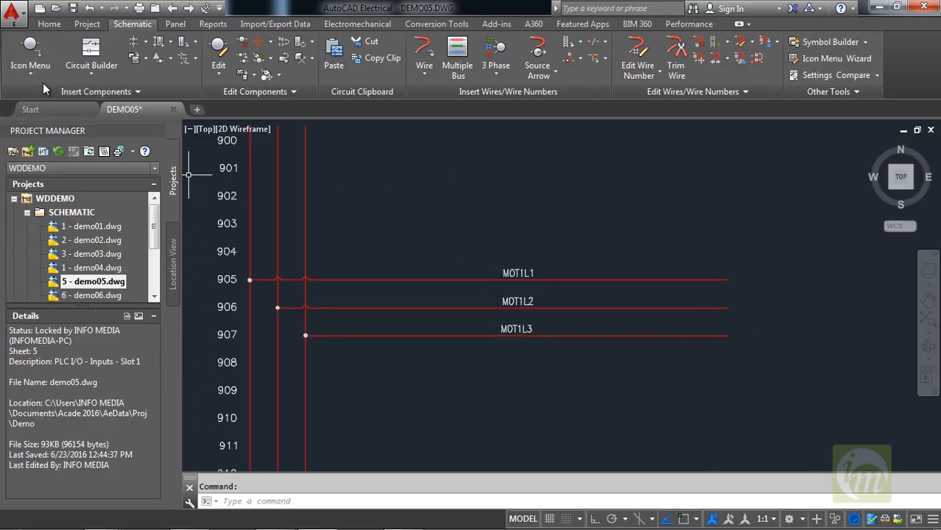
click(28, 45)
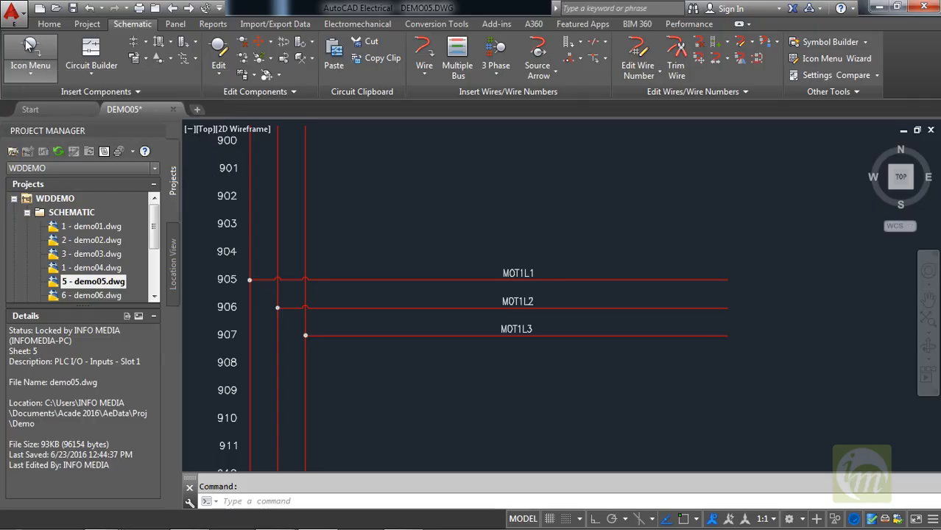
drag(329, 88, 367, 60)
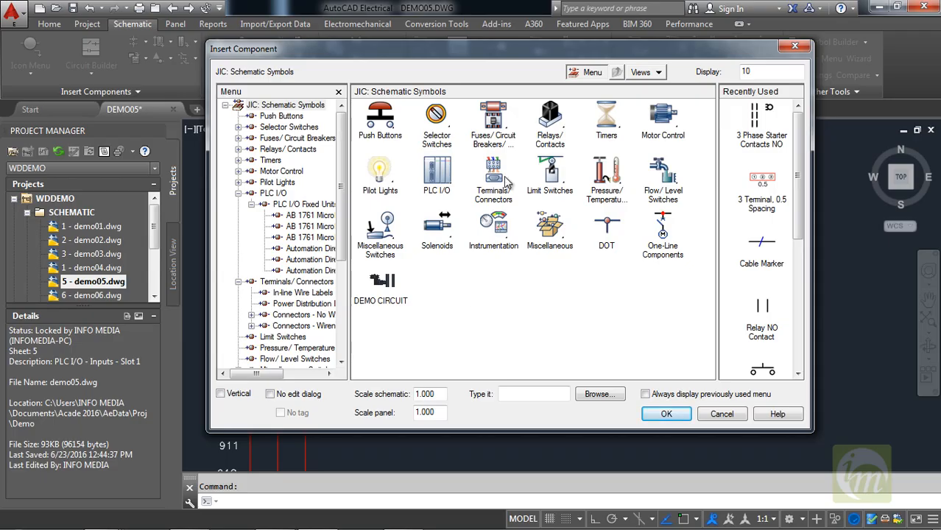
click(665, 129)
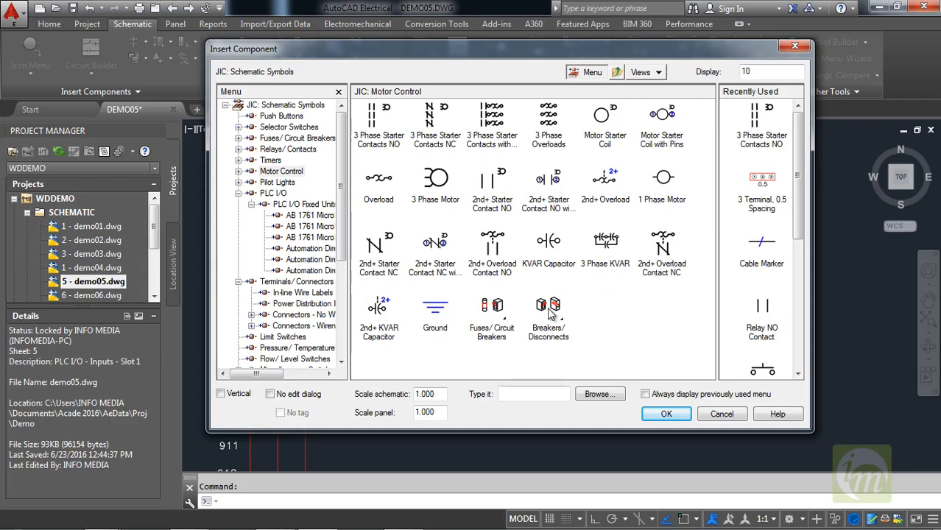
click(435, 182)
mouse_move(611, 330)
middle_down()
mouse_move(557, 325)
mouse_move(542, 311)
middle_up()
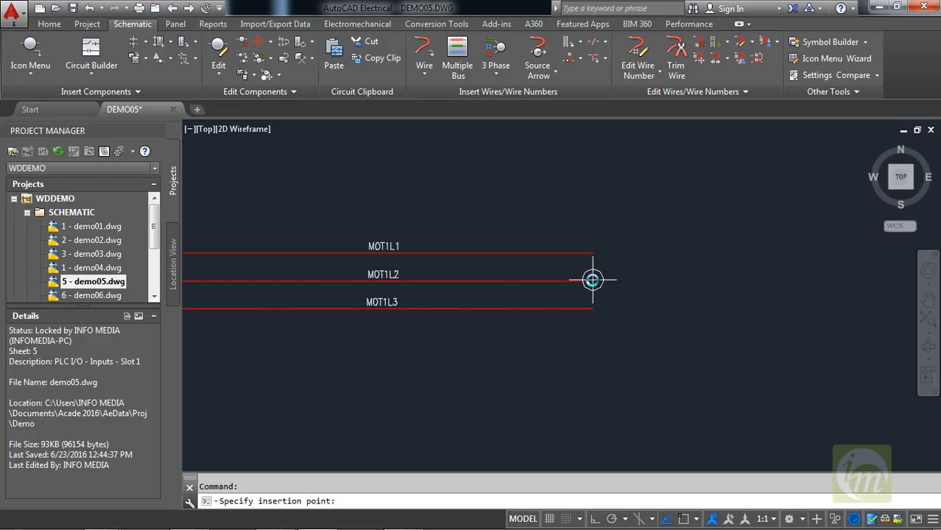
Enable Endpoint snapping and insert the motor at the free end of wire MOT1L2, with description lines STARTING, MOTOR and 1.
click(697, 520)
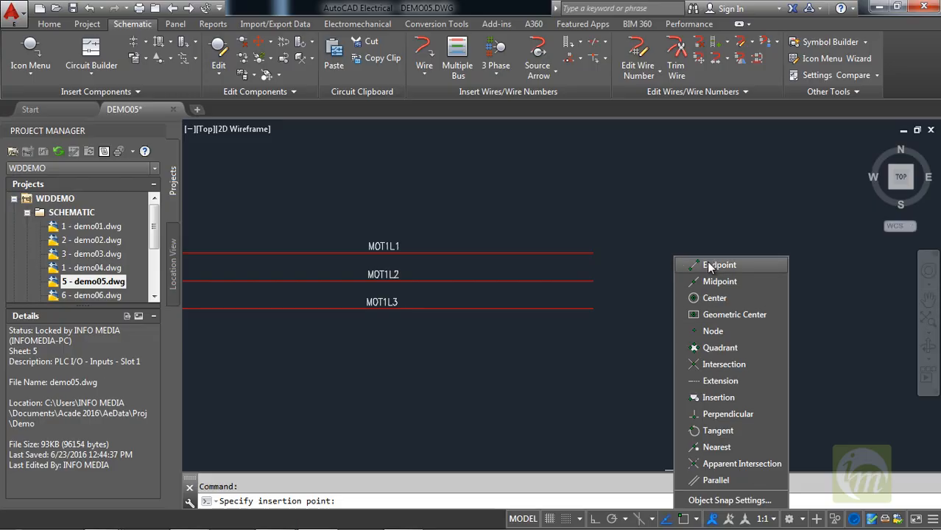
click(696, 266)
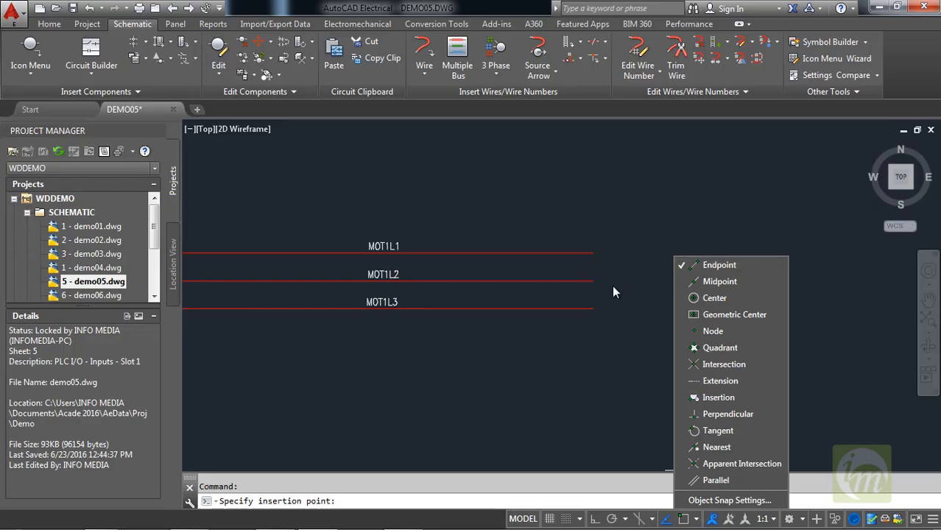
click(594, 281)
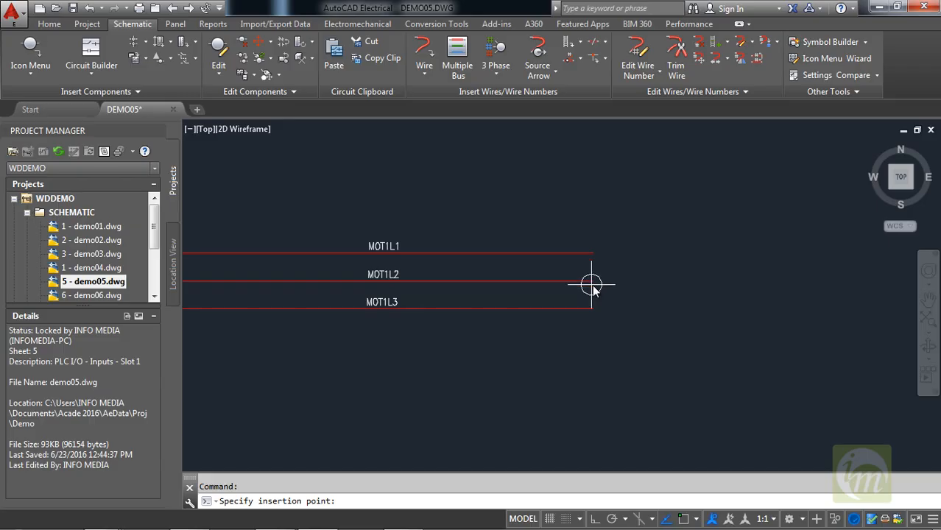
click(593, 281)
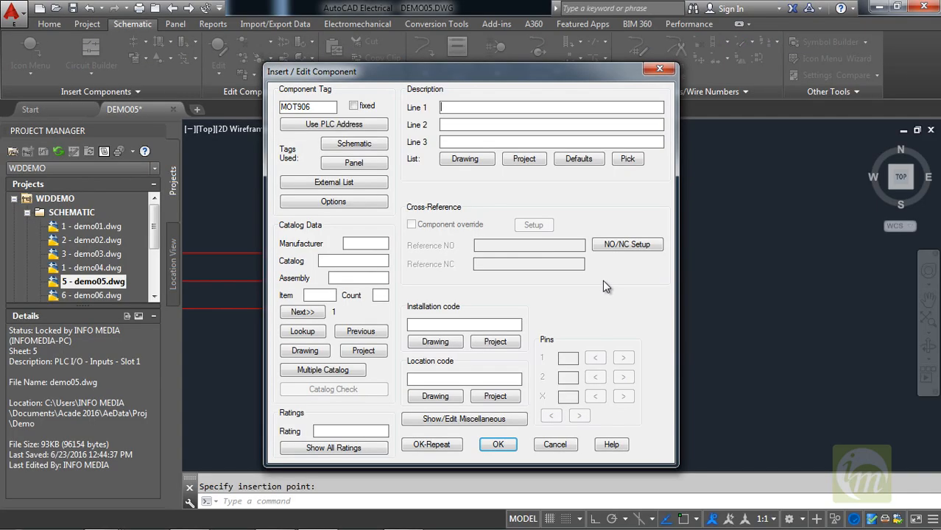
drag(443, 66, 606, 55)
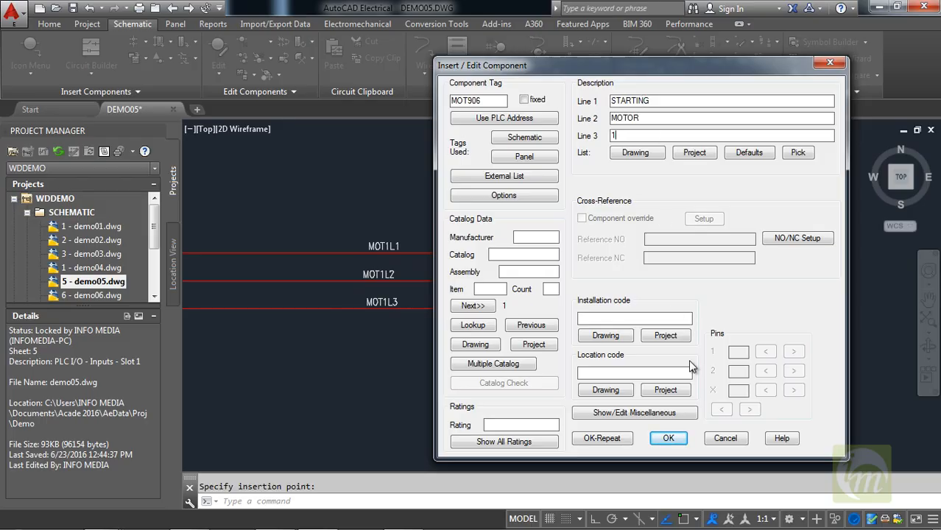
click(667, 438)
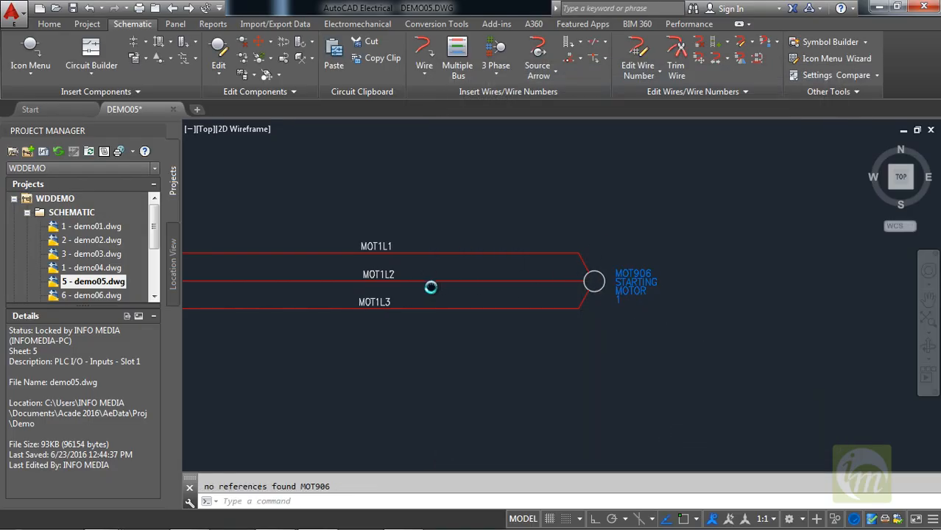
Choose the 3 Pole Fuse with Tags from the JIC Fuses, Circuit Breakers and Transformers symbols for insertion.
mouse_move(432, 287)
middle_down()
mouse_move(562, 288)
mouse_move(543, 294)
mouse_move(581, 303)
mouse_move(563, 300)
middle_up()
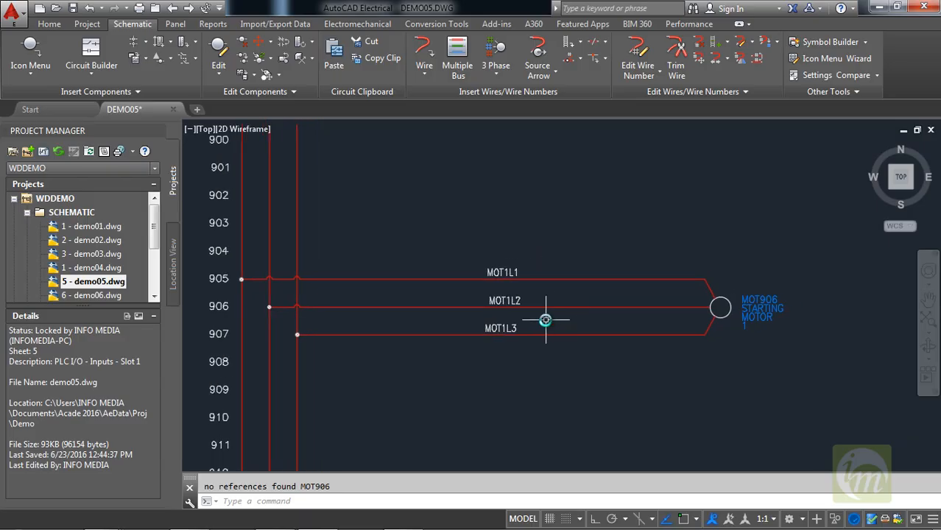
middle_drag(507, 305, 477, 309)
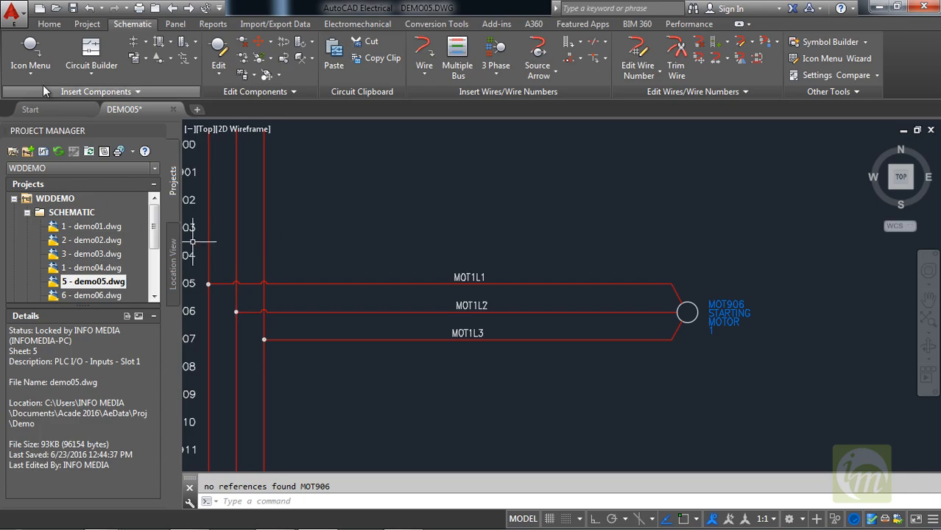
click(30, 48)
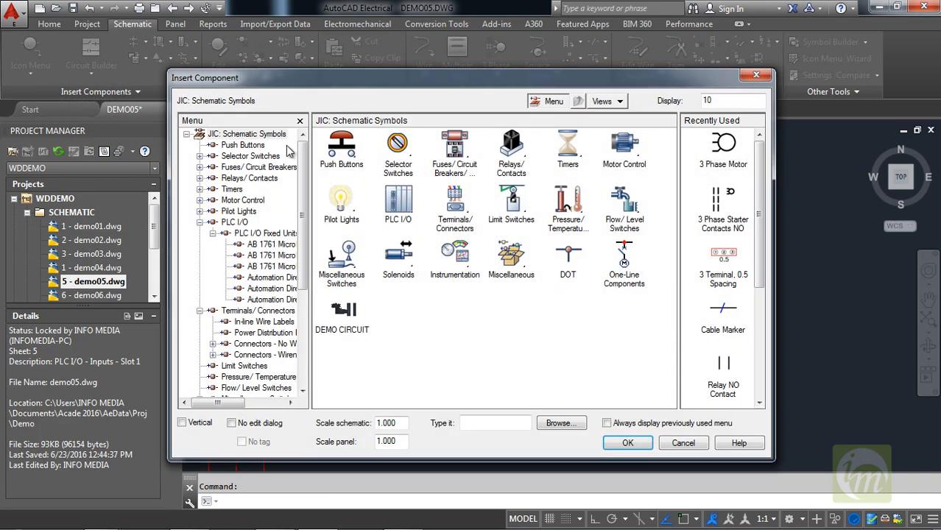
drag(333, 86, 343, 66)
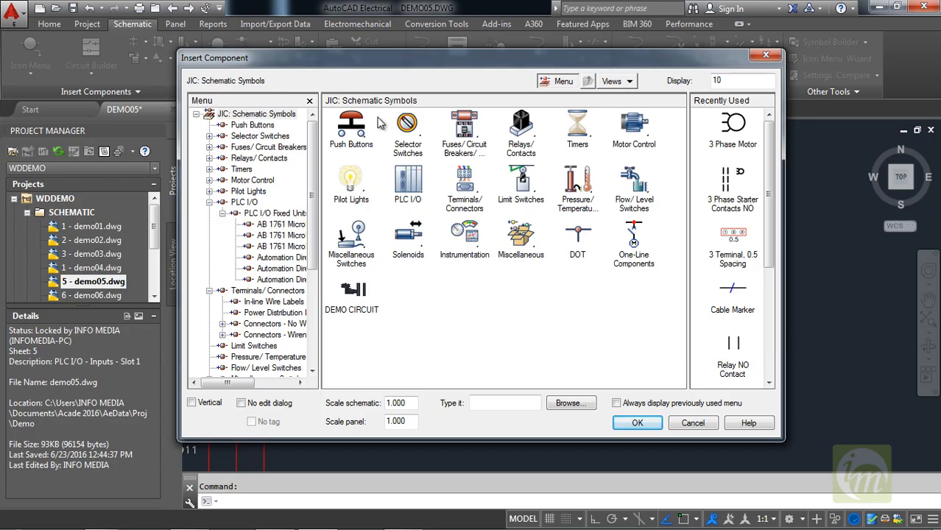
click(465, 133)
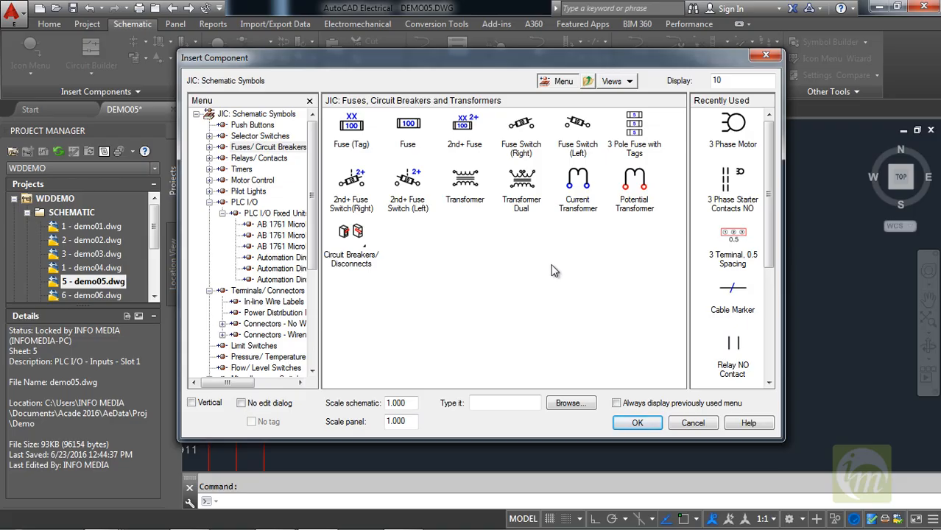
click(633, 125)
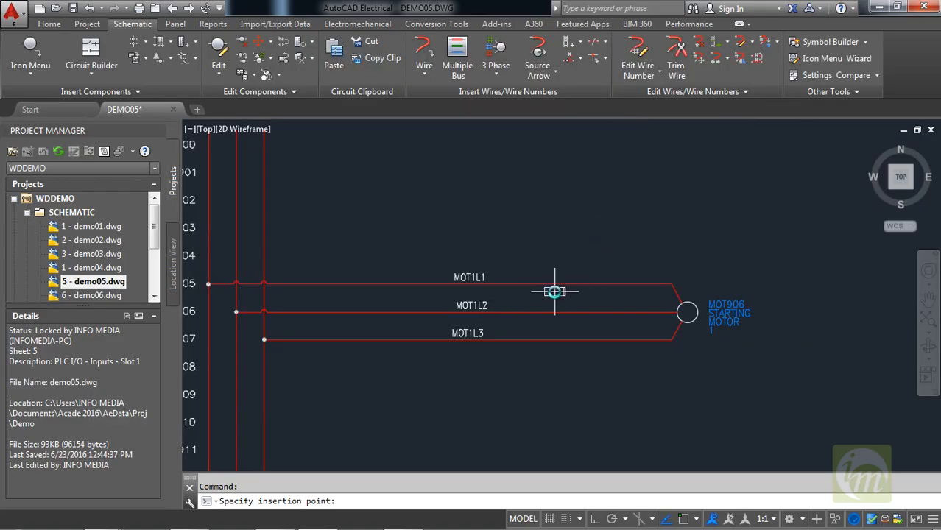
Insert the three-pole fuse on wire MOT1L1 between its wire number and the motor, building down, and accept its default component data.
scroll(552, 290, up, 2)
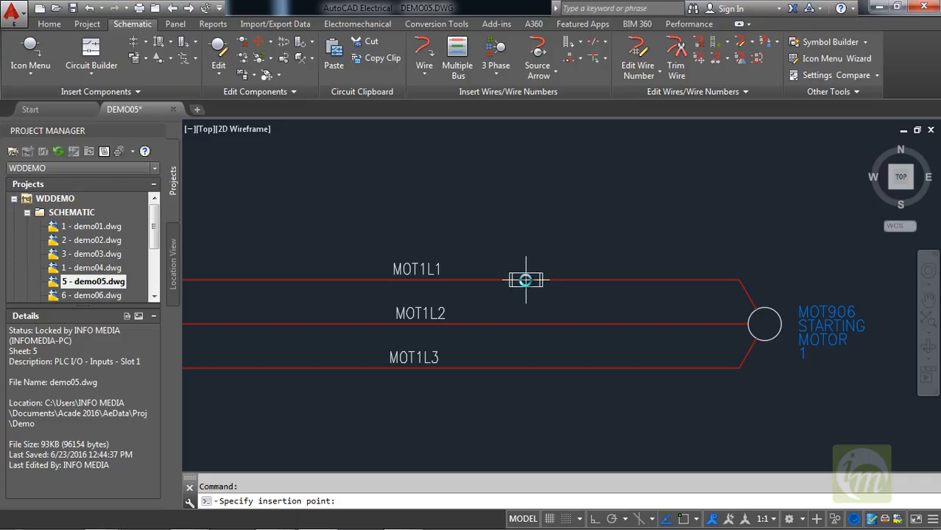
click(526, 279)
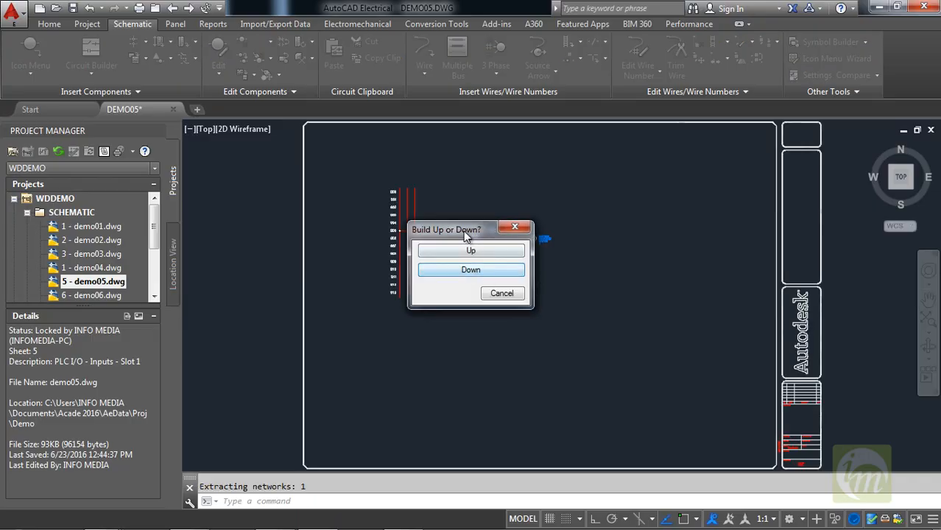
drag(465, 234, 664, 210)
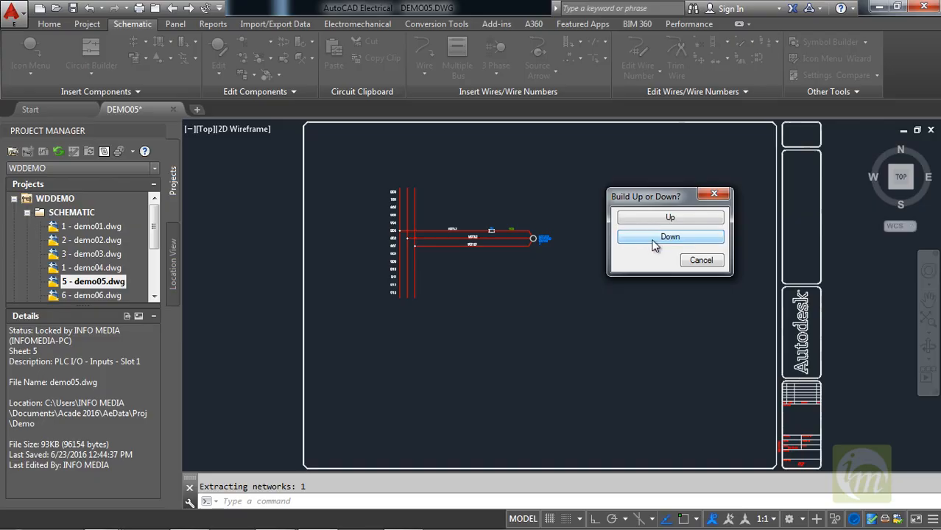
click(654, 246)
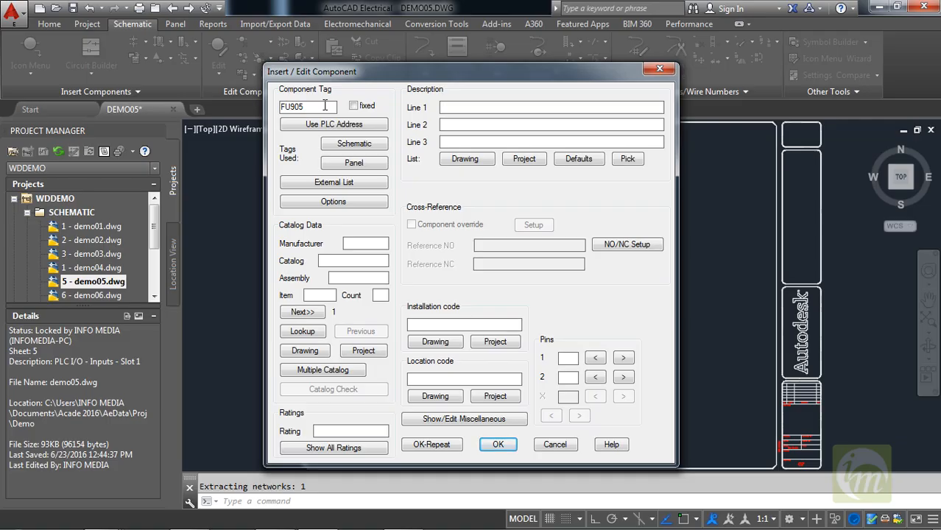
click(499, 445)
scroll(494, 240, up, 8)
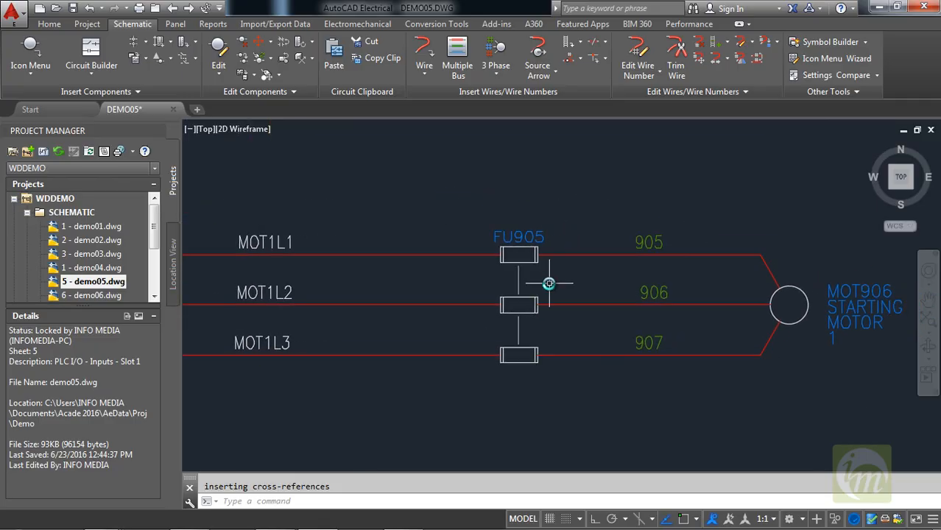
scroll(546, 283, down, 2)
scroll(561, 306, up, 2)
scroll(567, 307, down, 2)
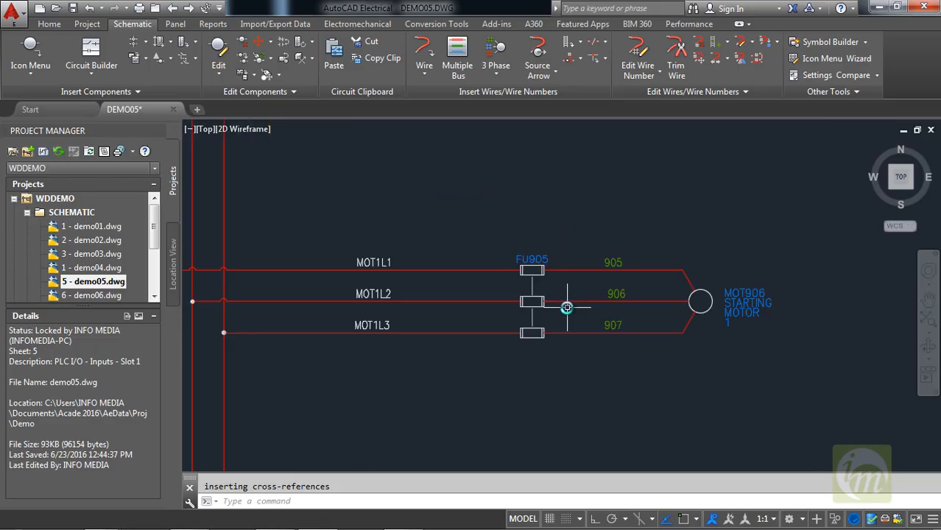
middle_drag(486, 329, 599, 322)
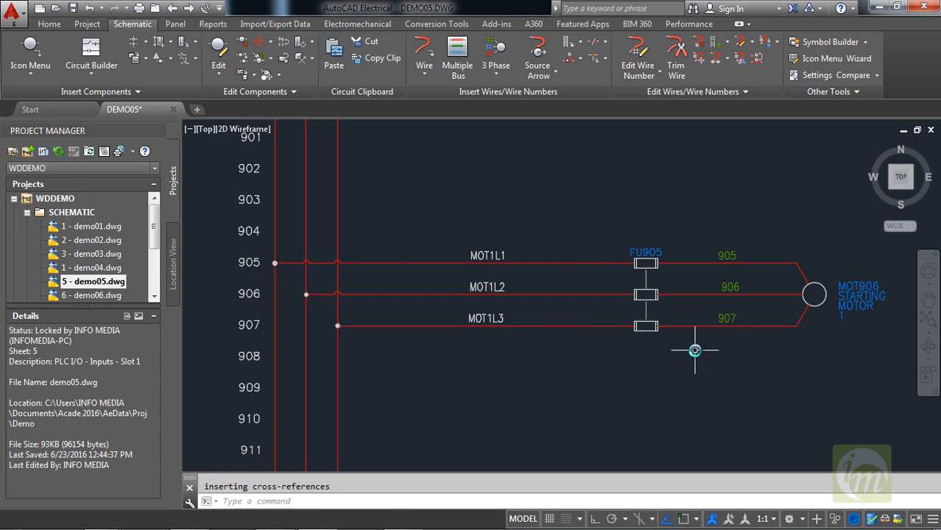
middle_drag(681, 359, 633, 368)
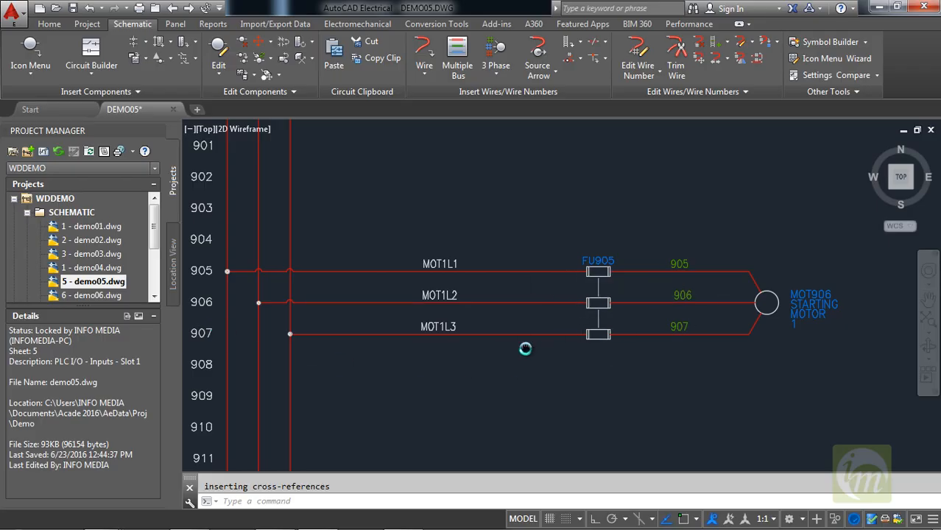
middle_drag(493, 290, 489, 299)
middle_drag(487, 355, 529, 377)
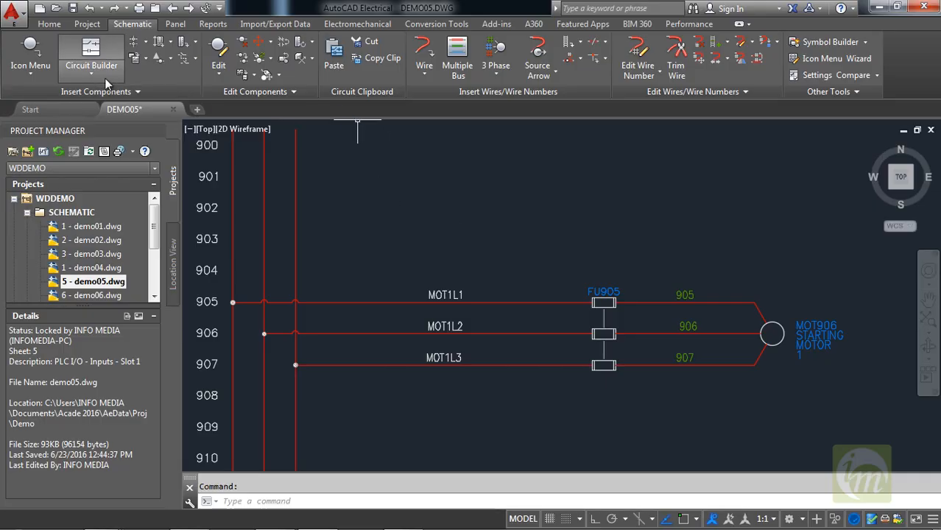
Insert a Push Button NO on wire MOT1L1 between the bus and the wire number, with description lines PB and 01.
click(30, 74)
click(74, 67)
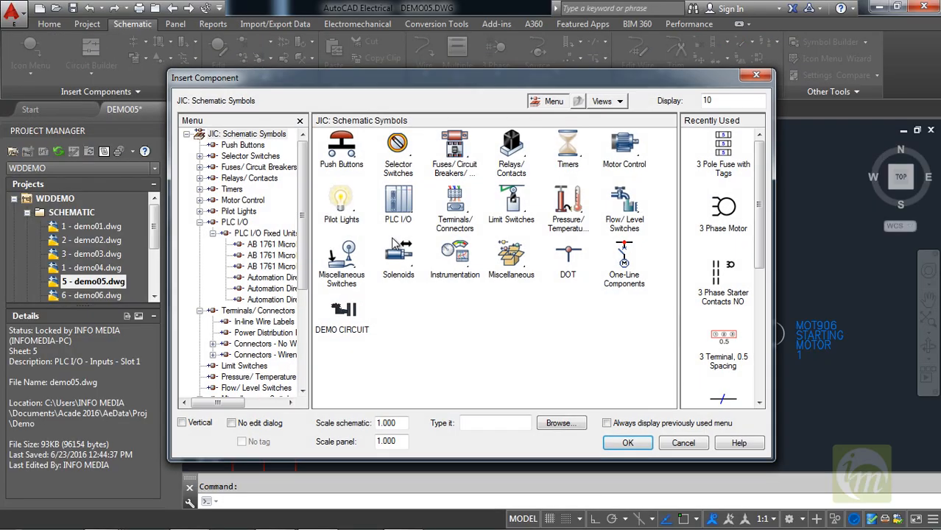
click(342, 152)
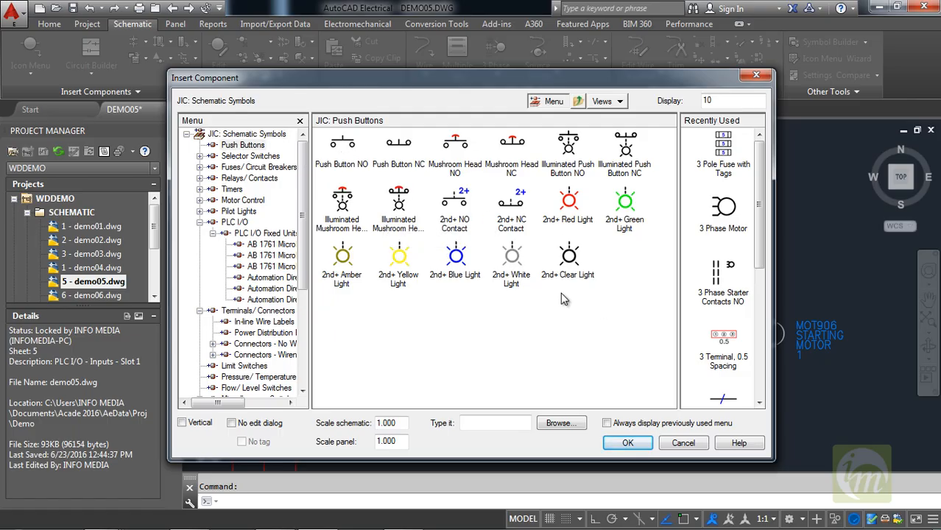
click(341, 147)
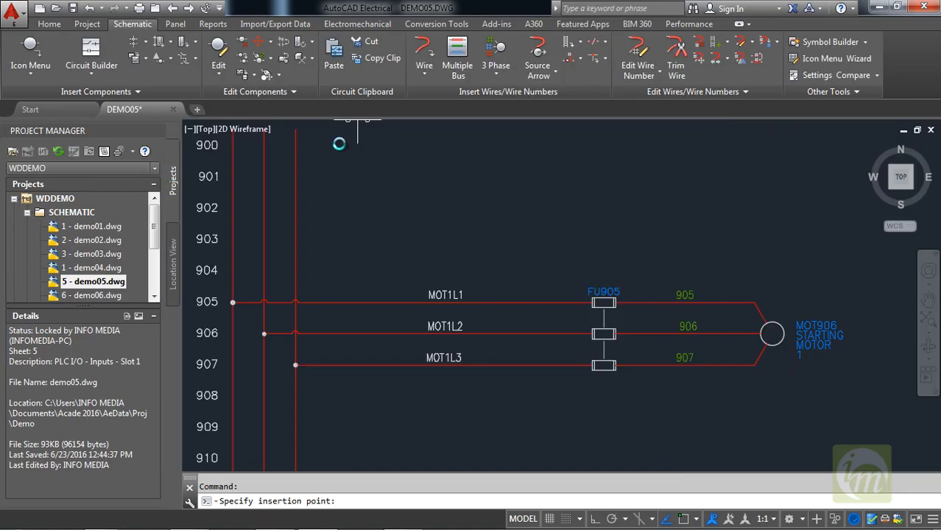
click(350, 303)
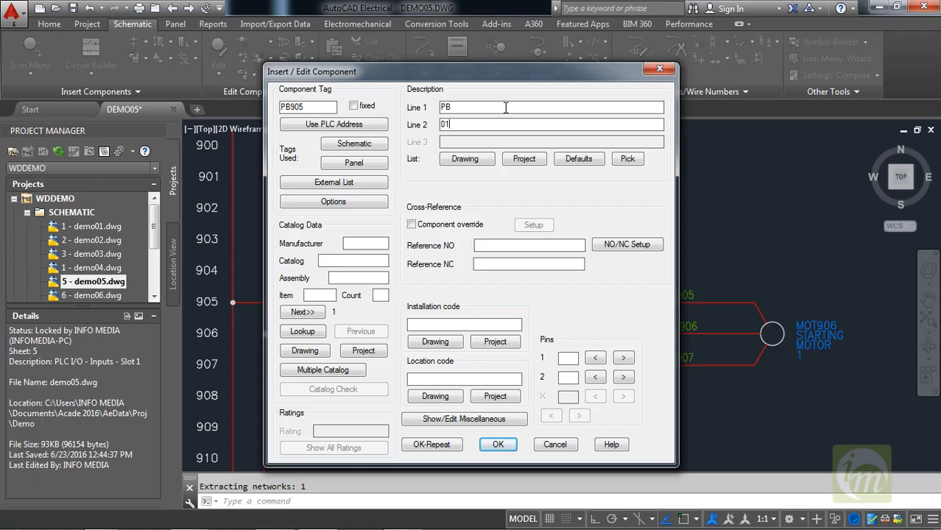
click(498, 446)
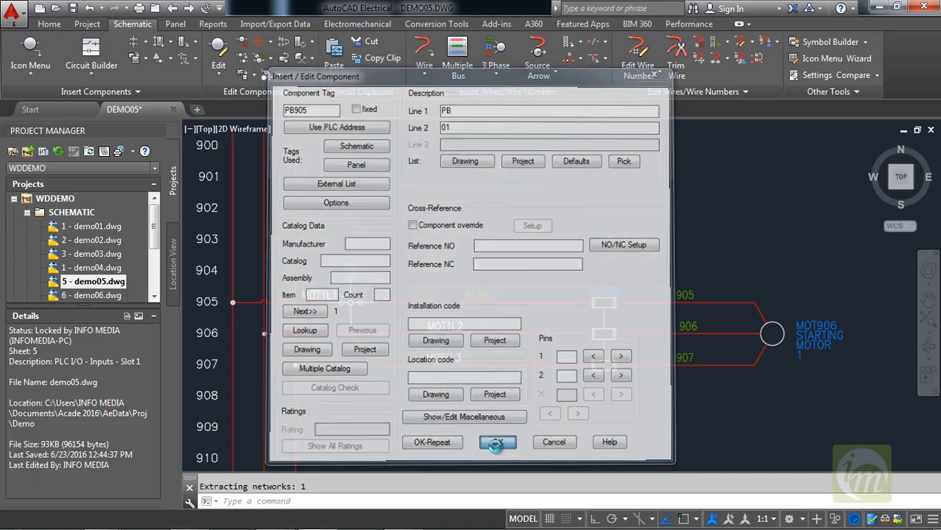
scroll(367, 303, up, 2)
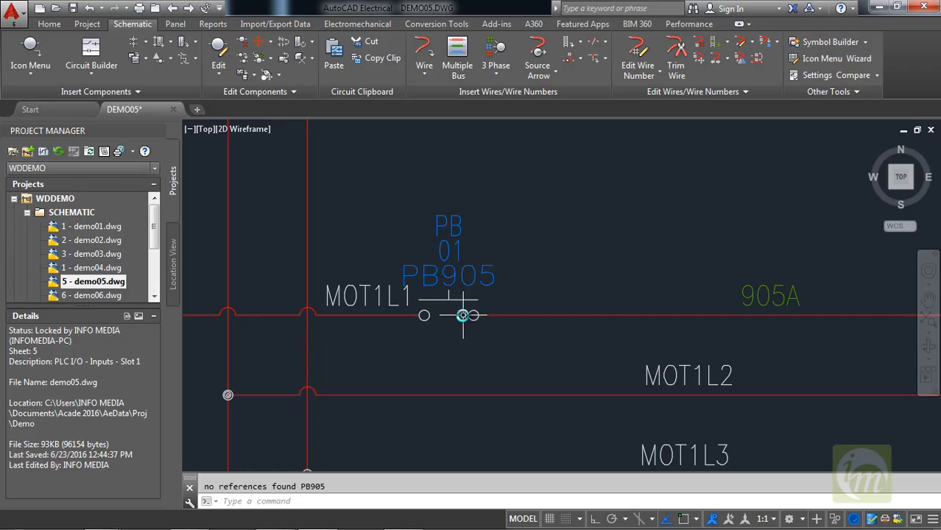
scroll(474, 293, down, 2)
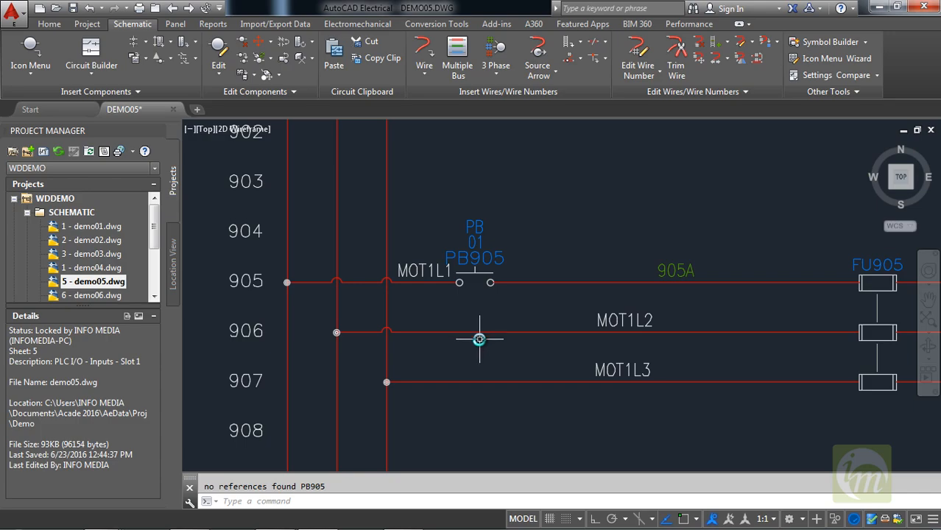
Undo the insertion of the single push button on the wire at reference 905.
middle_drag(479, 339, 426, 322)
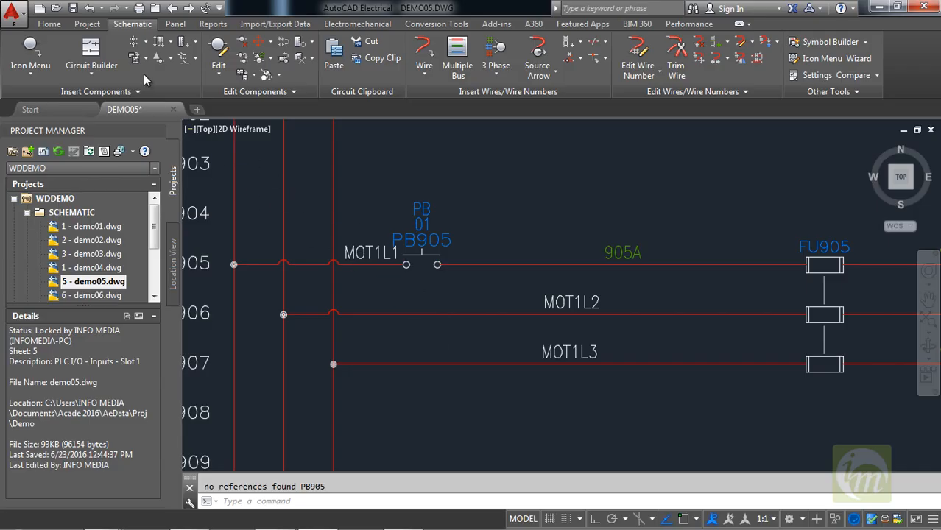
click(146, 43)
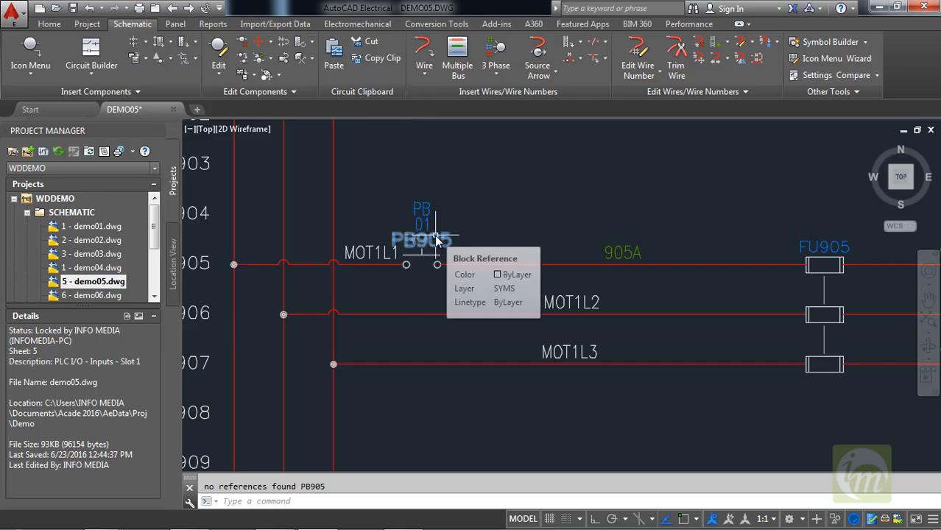
key(ctrl+z)
key(ctrl+z)
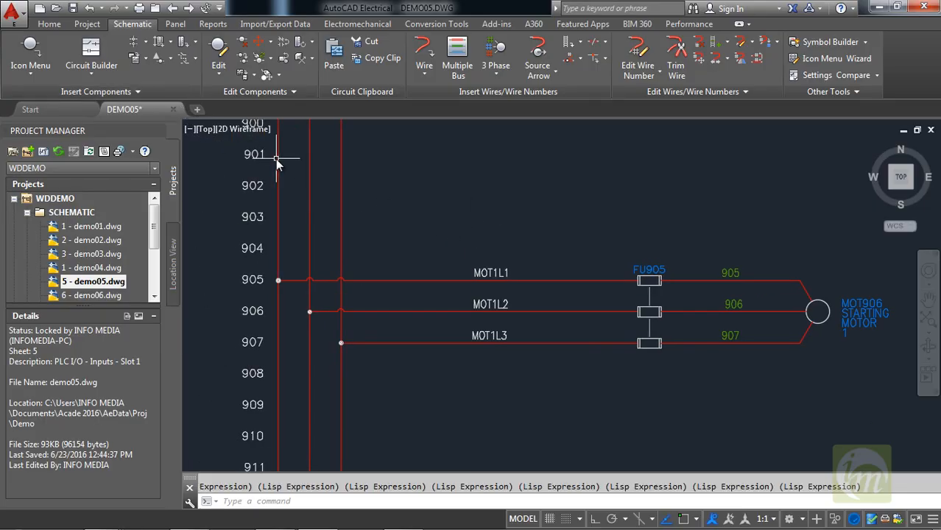
Run Multiple Insert with the Push Button NO symbol and draw a vertical fence across wires MOT1L1, MOT1L2 and MOT1L3 between bus and wire numbers.
click(145, 43)
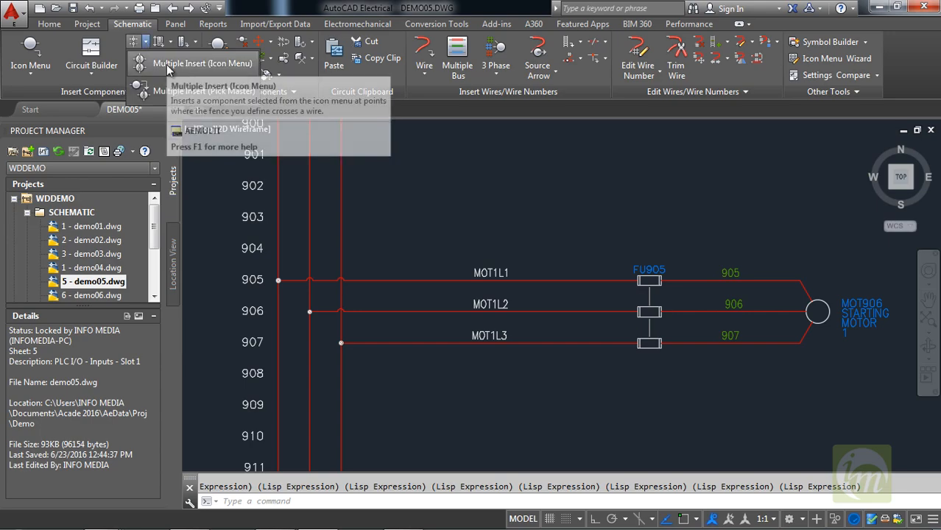
click(166, 64)
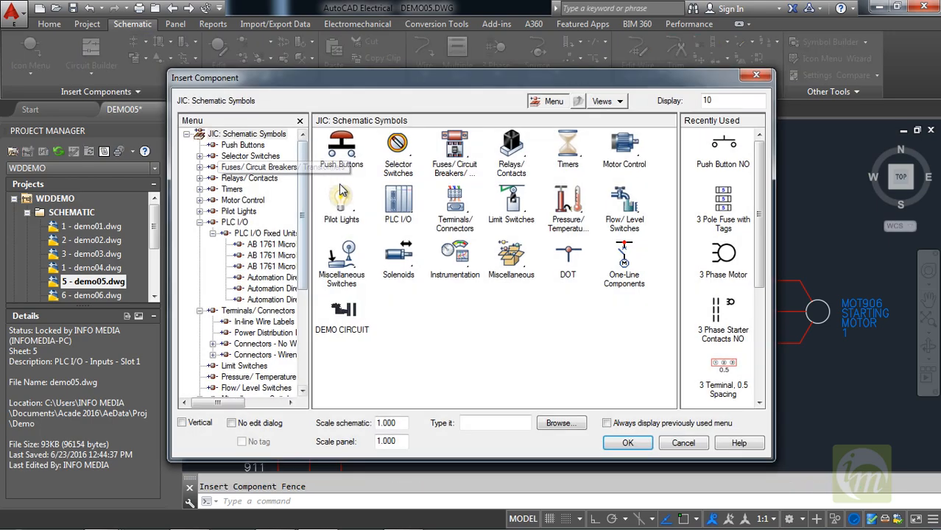
click(340, 151)
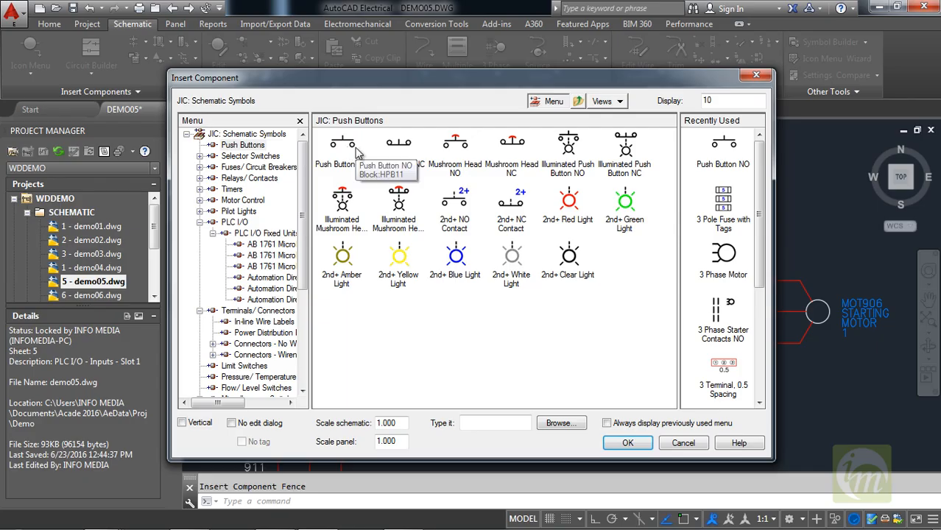
click(342, 147)
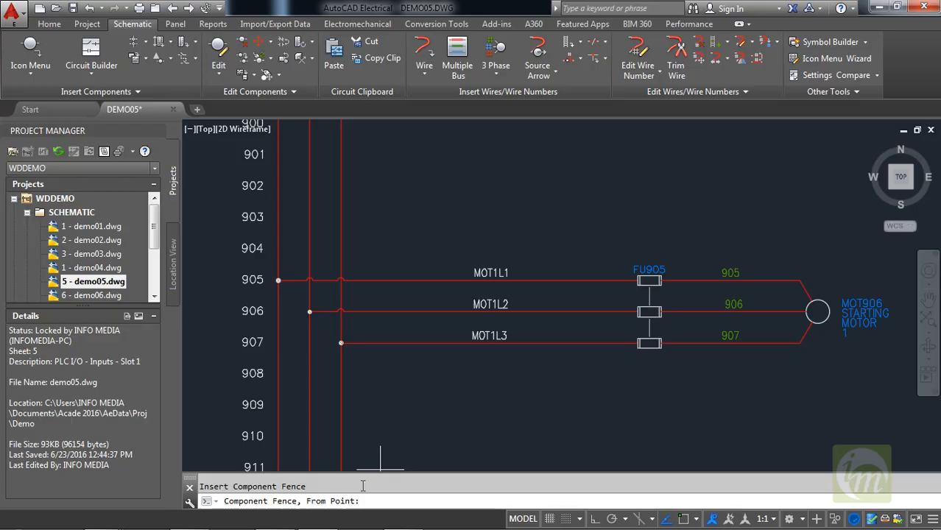
click(394, 260)
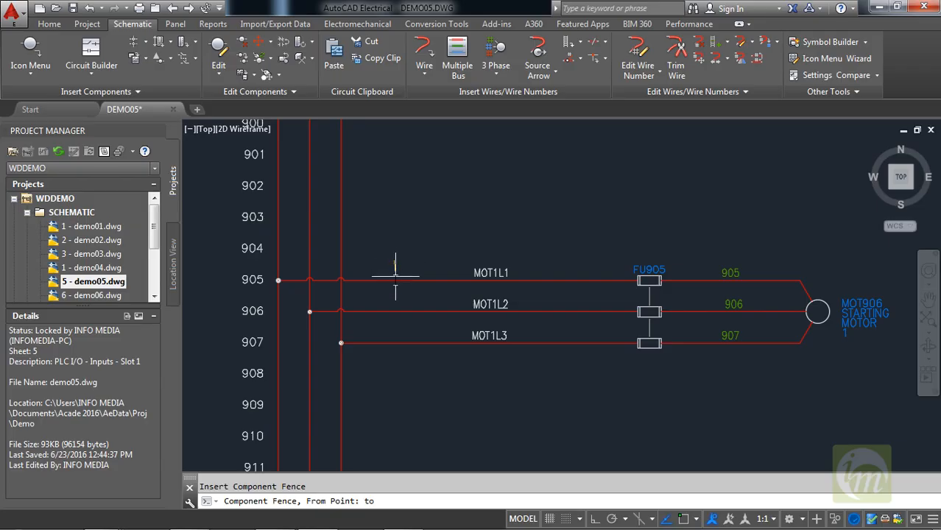
click(395, 384)
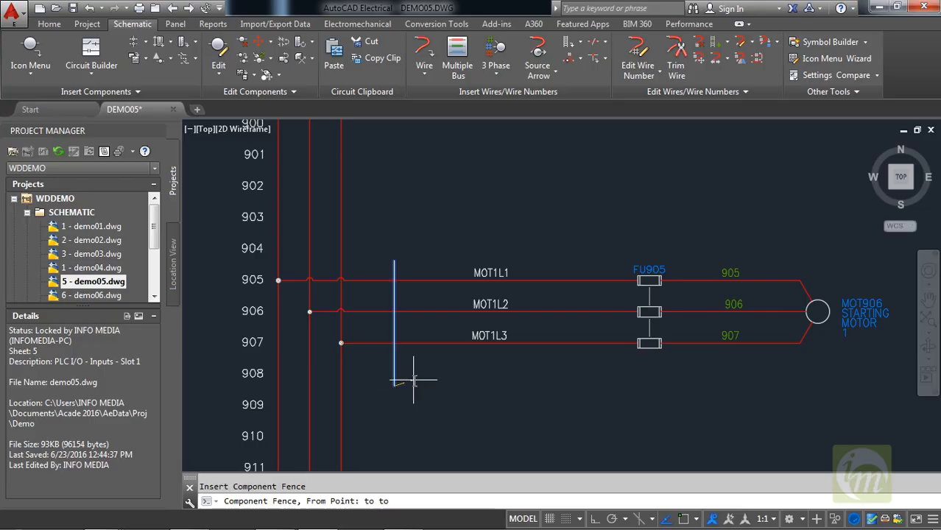
key(Return)
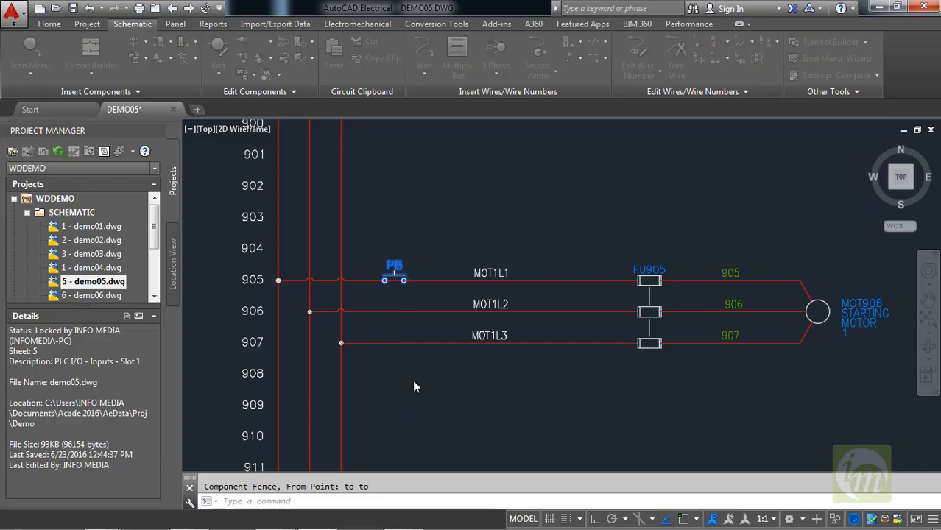
Keep all push buttons without asking, show the edit dialog after each, and accept the default data for the one at reference 905.
mouse_move(452, 210)
mouse_down()
mouse_move(547, 144)
mouse_move(545, 136)
mouse_up()
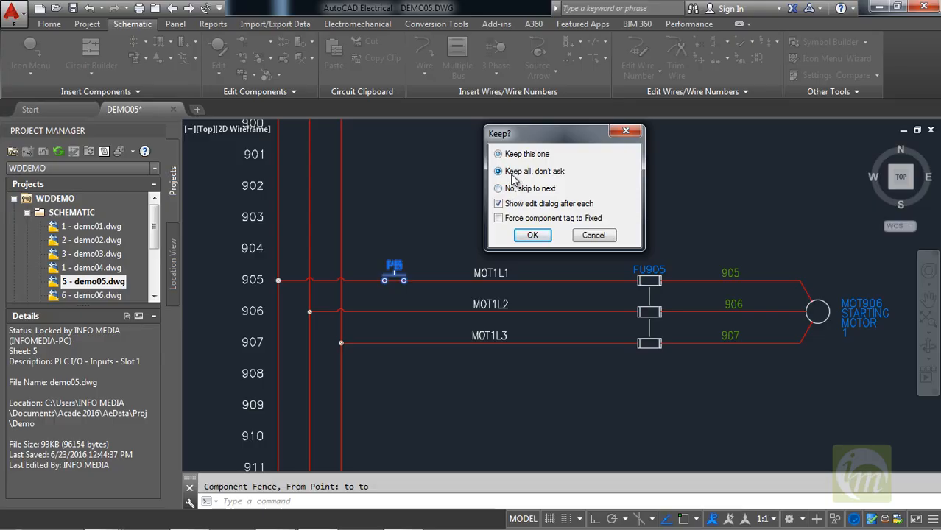
click(533, 236)
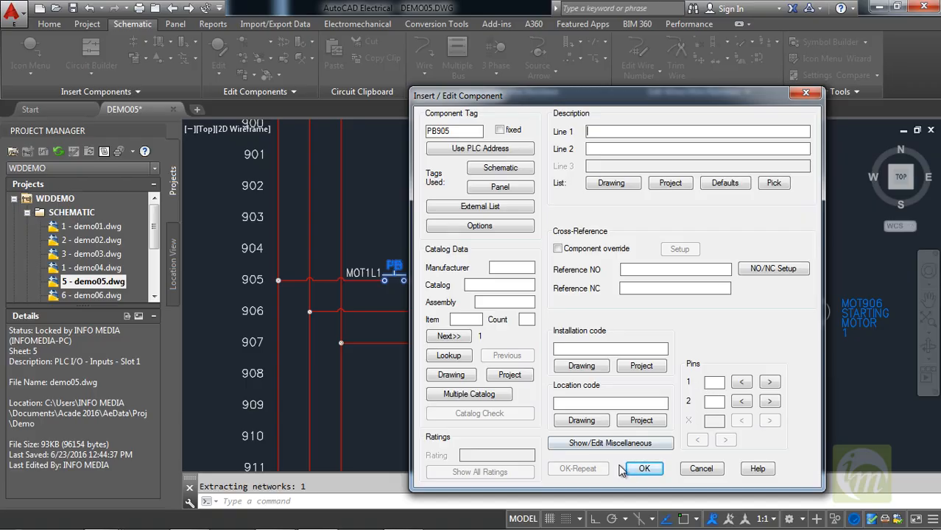
click(644, 469)
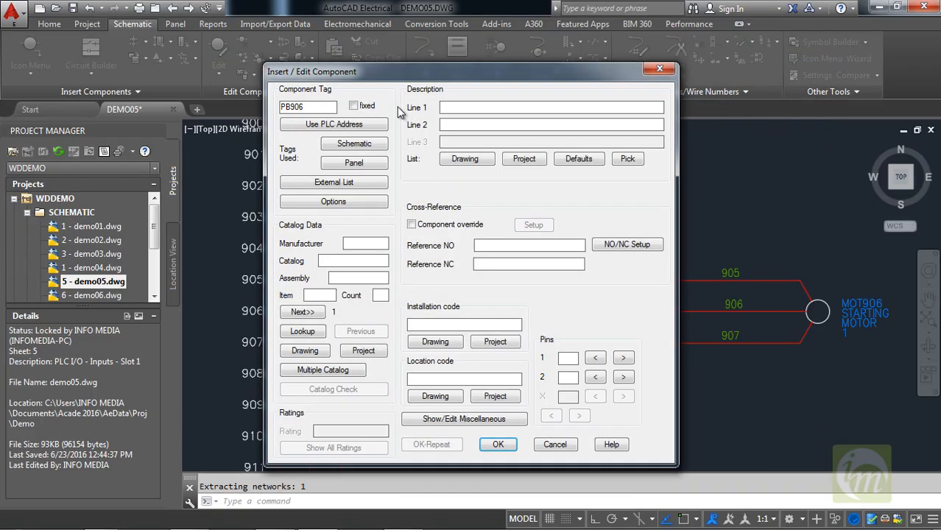
Accept the default component data for the push buttons at references 906 and 907.
click(499, 445)
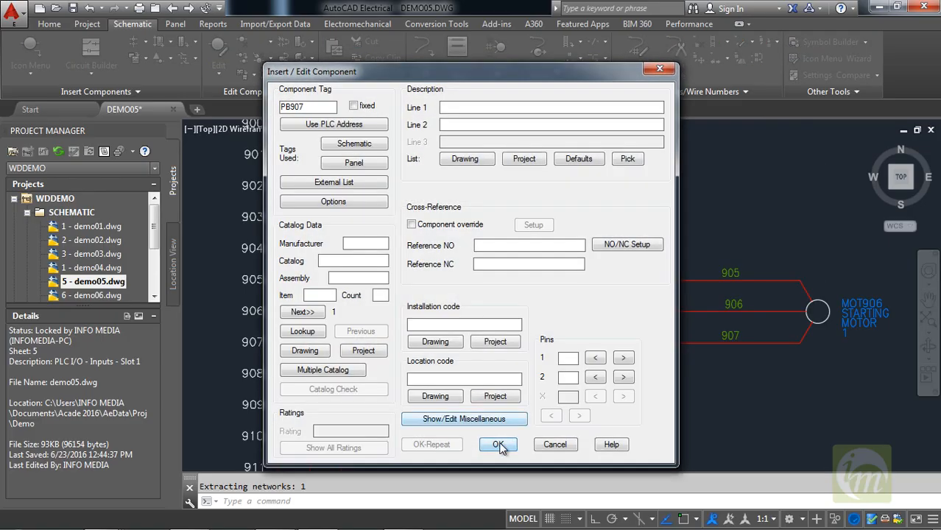
click(498, 445)
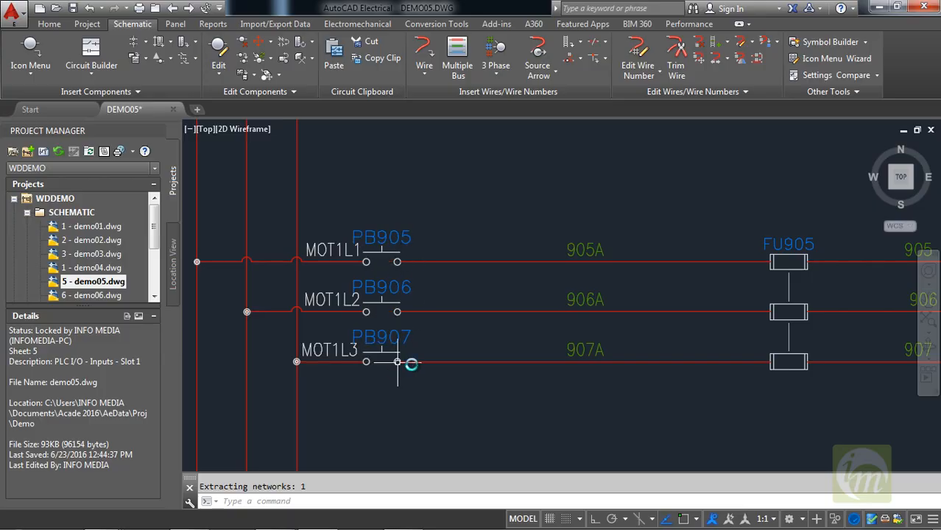
Examine the three push buttons and the wire numbers, fuse and motor along the three phase wires.
middle_drag(474, 360, 448, 342)
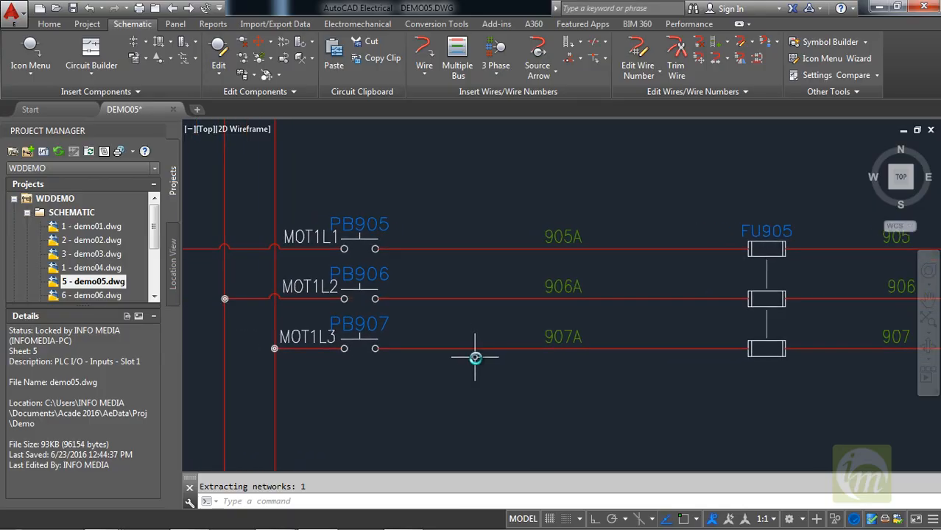
scroll(471, 350, down, 3)
scroll(545, 281, up, 3)
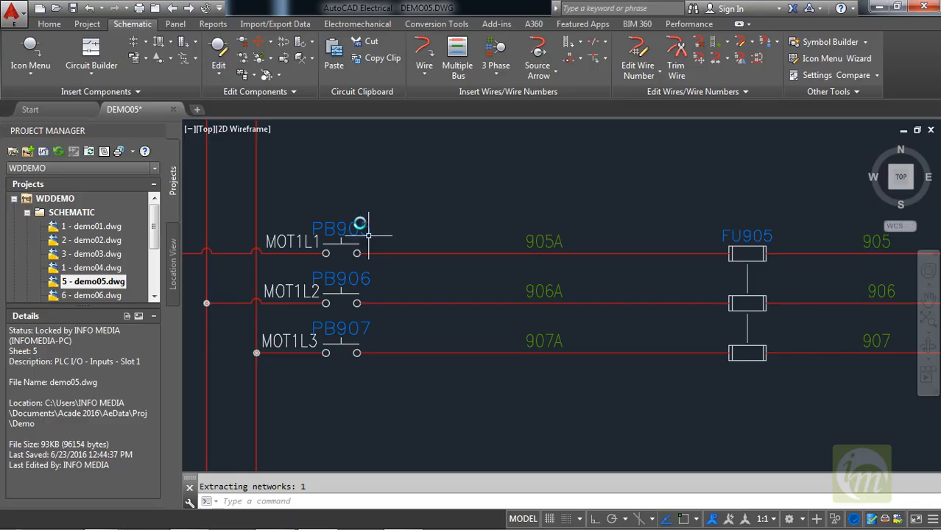
scroll(543, 285, down, 2)
scroll(479, 272, up, 2)
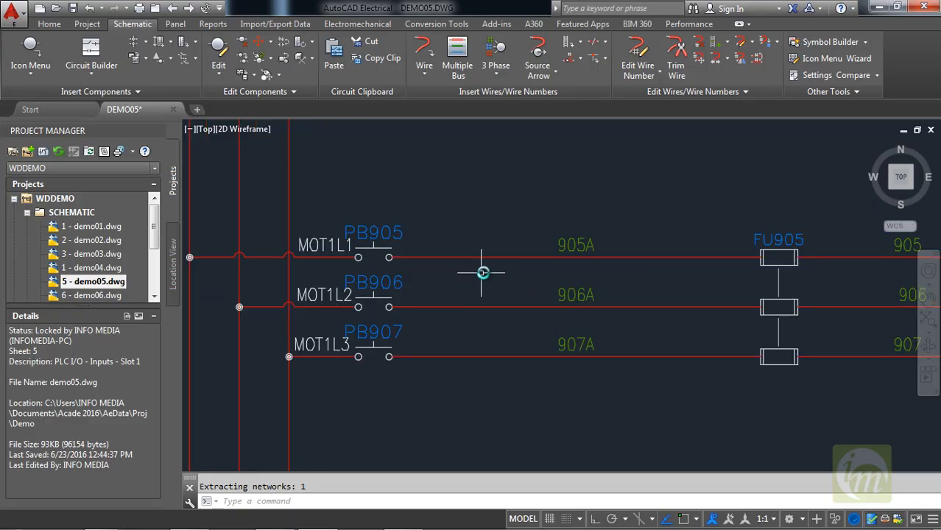
scroll(457, 298, up, 2)
middle_drag(457, 298, 528, 293)
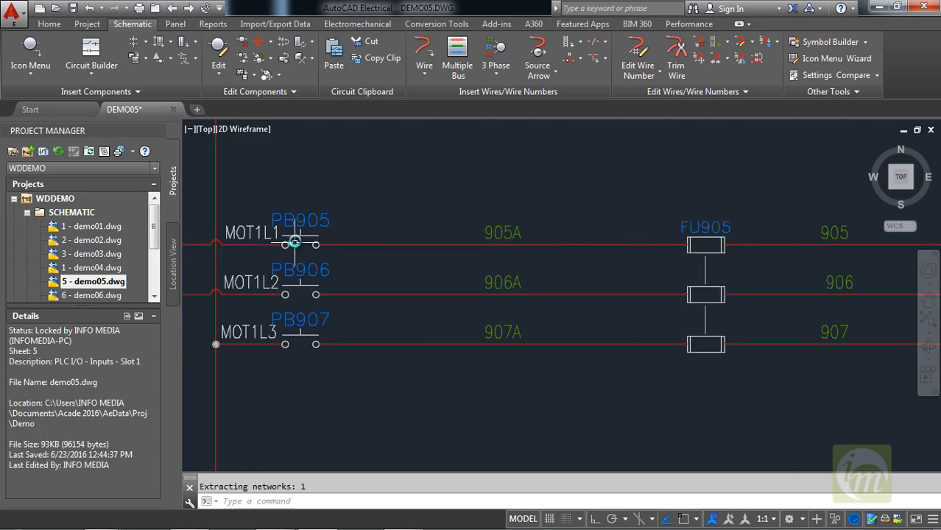
scroll(534, 304, down, 3)
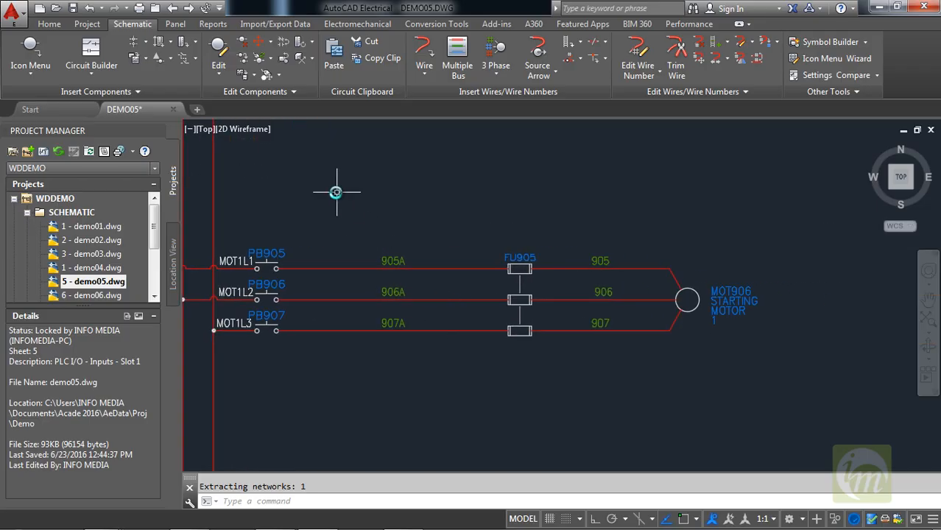
middle_drag(439, 251, 495, 246)
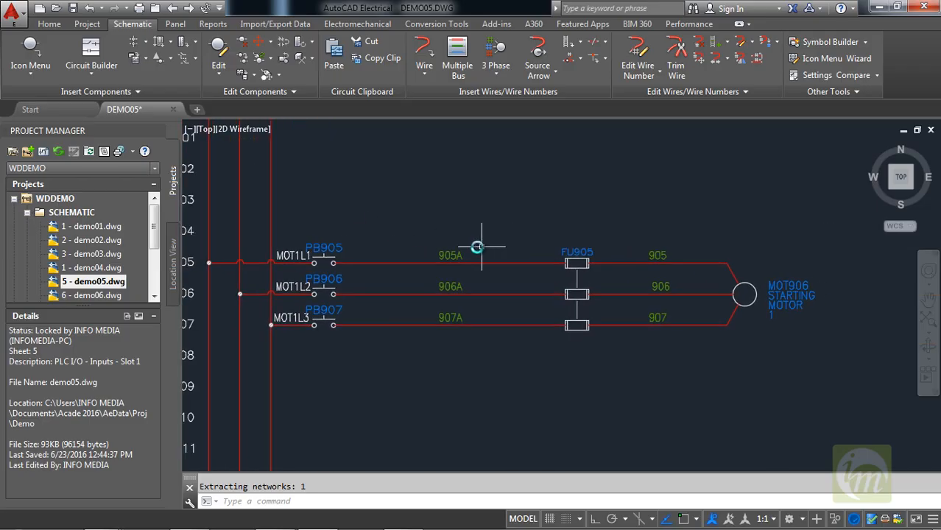
middle_drag(356, 211, 431, 237)
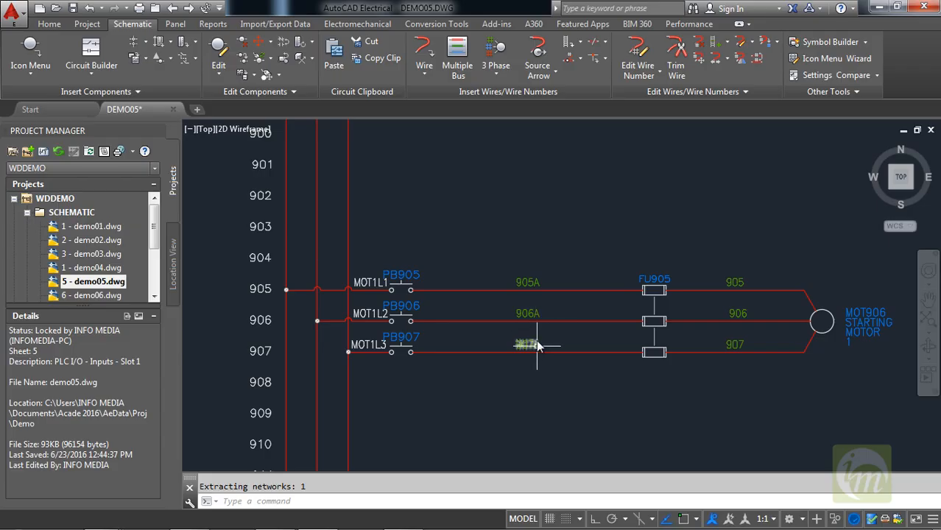
click(536, 292)
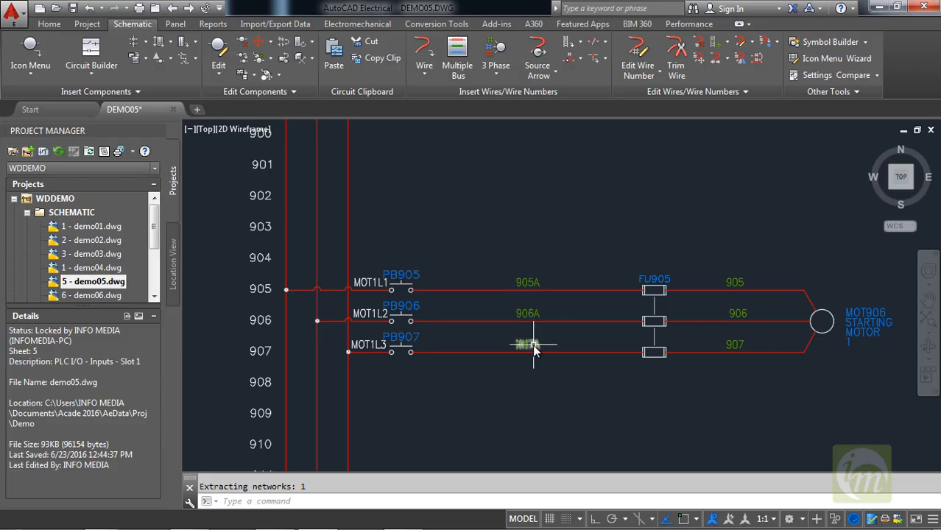
Run Multiple Insert with the Relay NO Contact symbol and draw a vertical fence across wires 905A, 906A and 907A between push buttons and wire numbers.
click(146, 42)
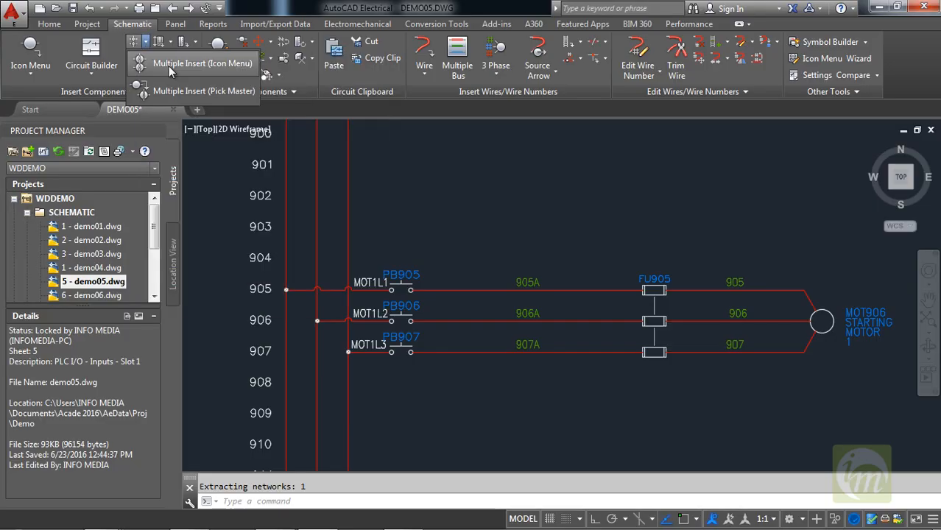
click(168, 65)
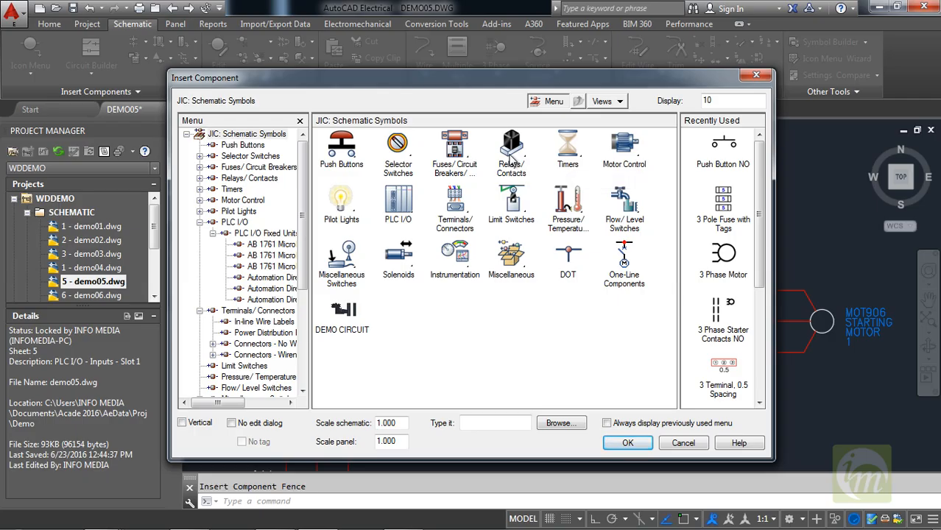
click(509, 163)
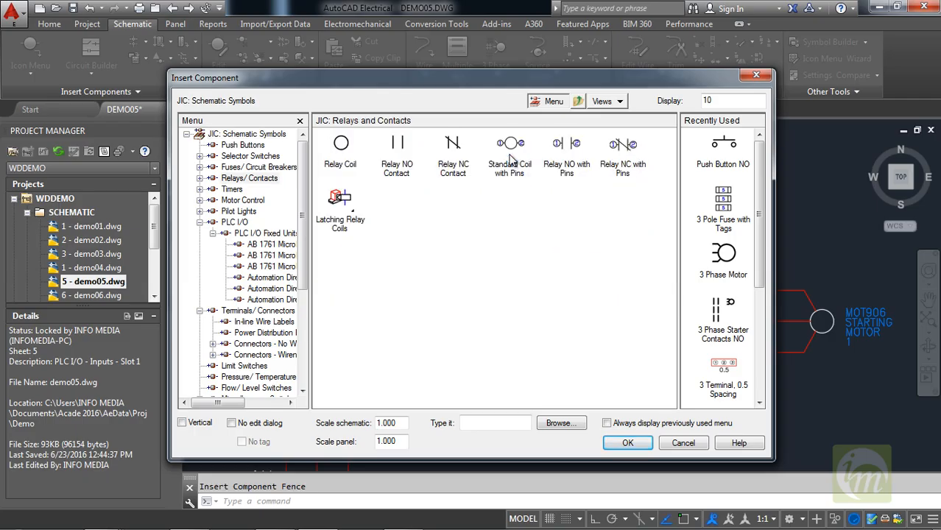
click(396, 150)
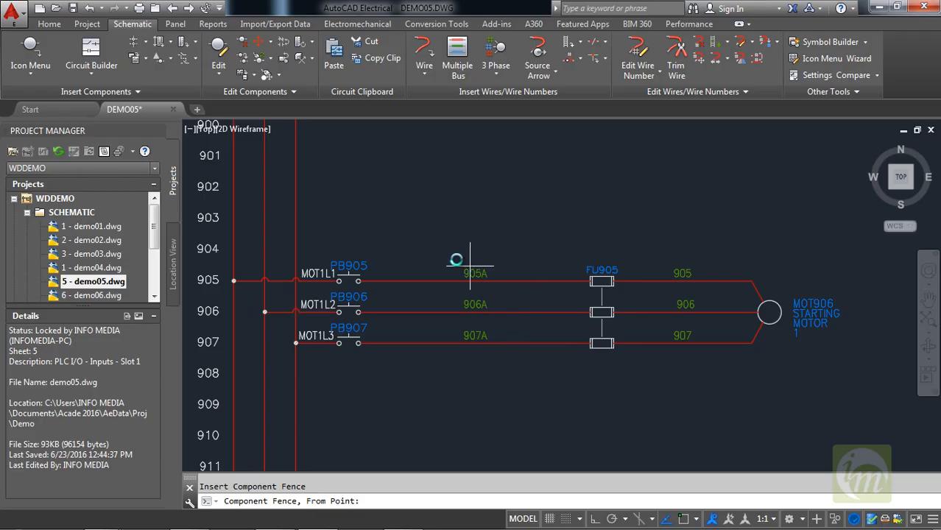
click(442, 262)
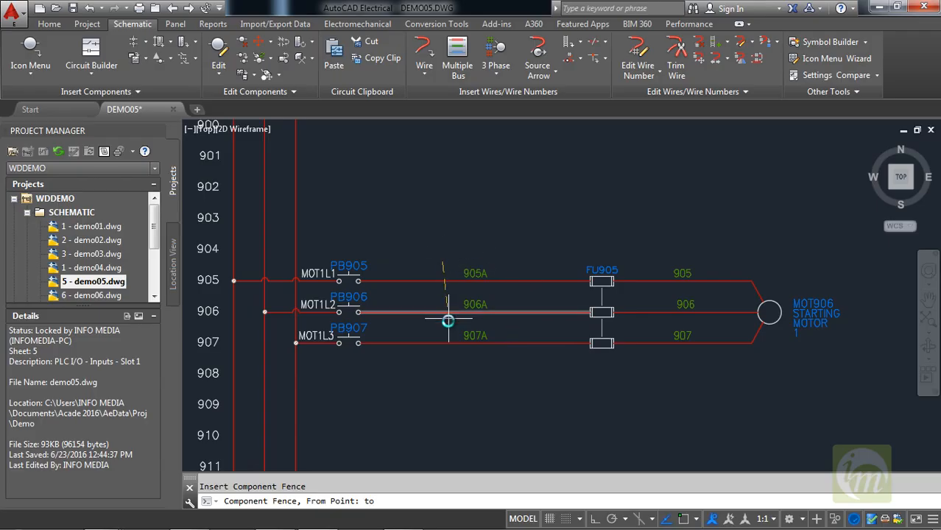
click(442, 371)
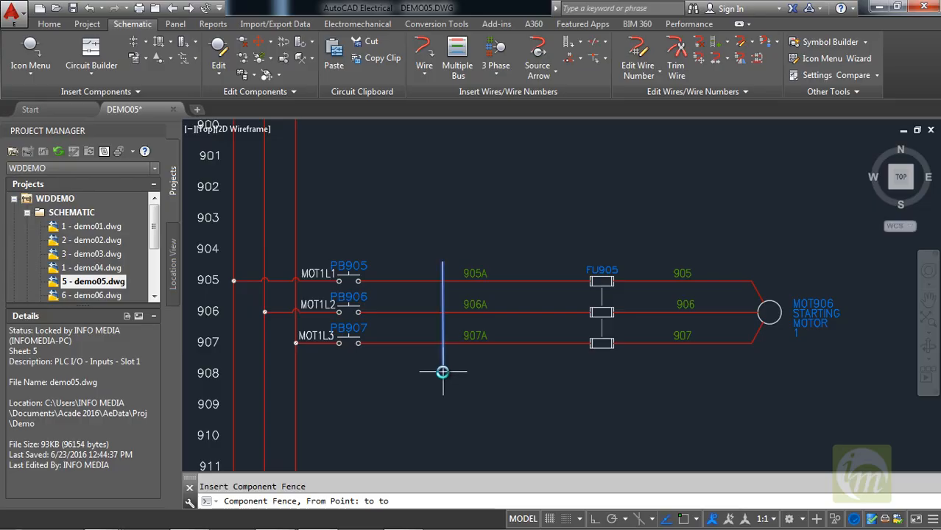
key(Return)
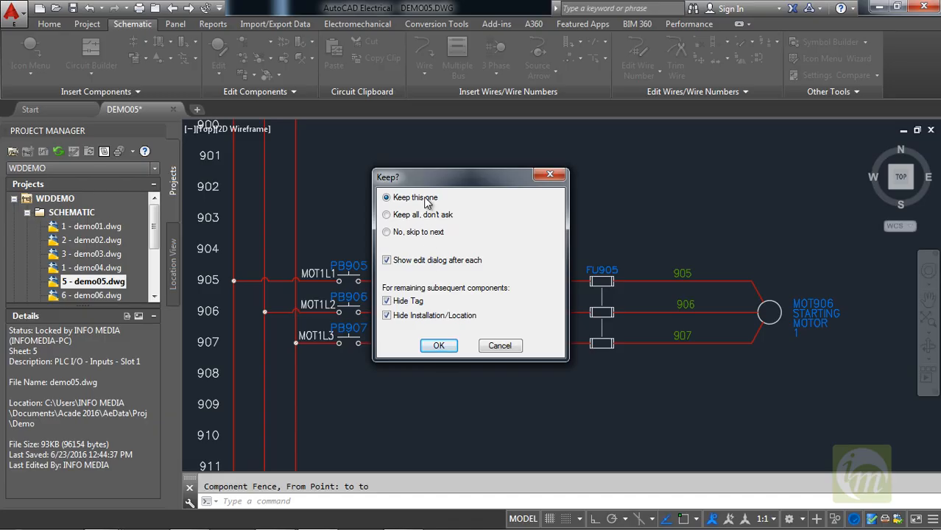
Keep all relay contacts without asking, show the edit dialog after each, and accept the default CR data for all three.
drag(435, 182, 610, 166)
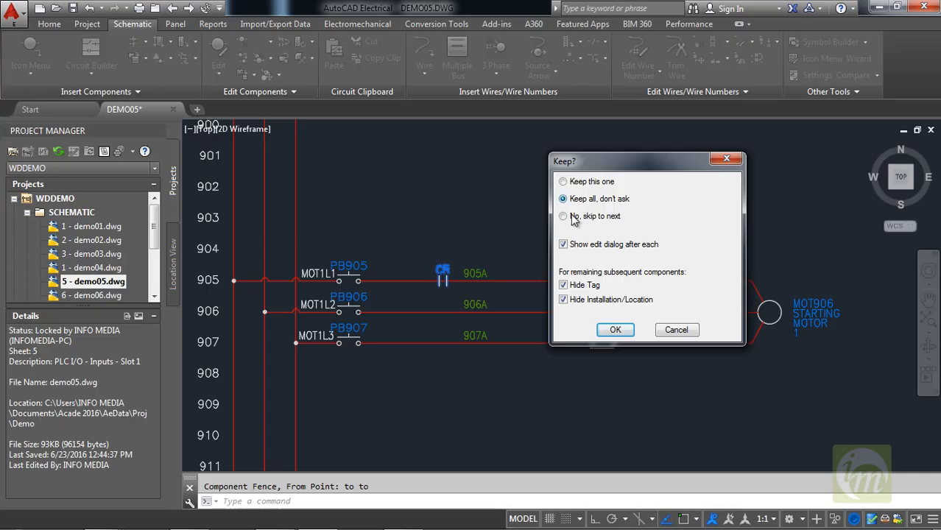
click(614, 329)
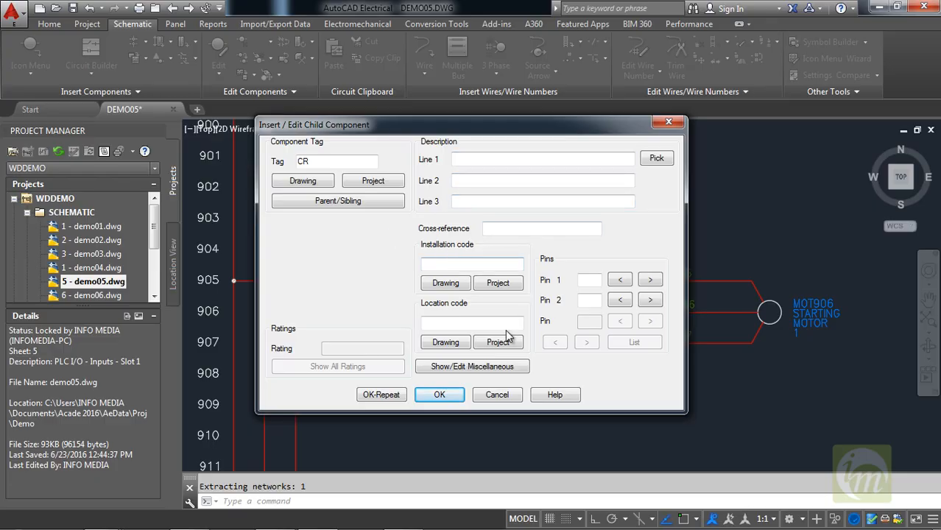
click(442, 394)
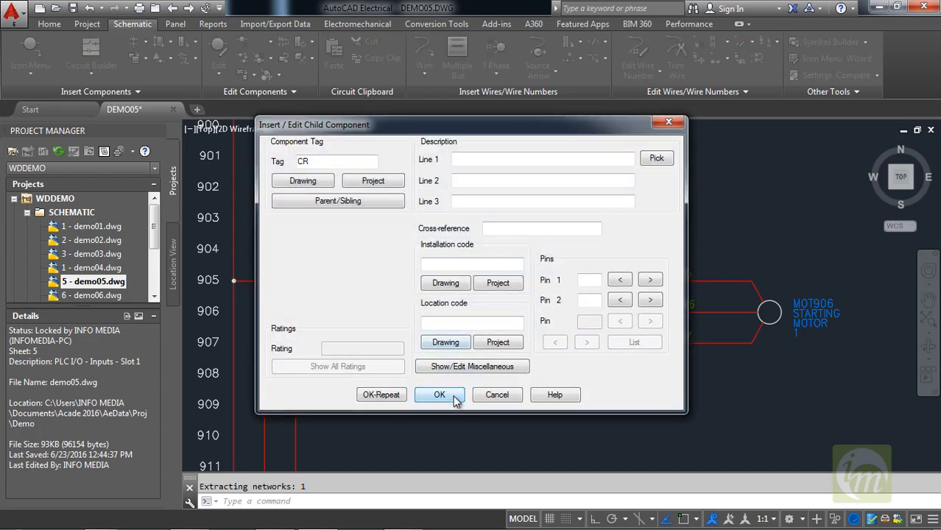
click(452, 395)
click(452, 393)
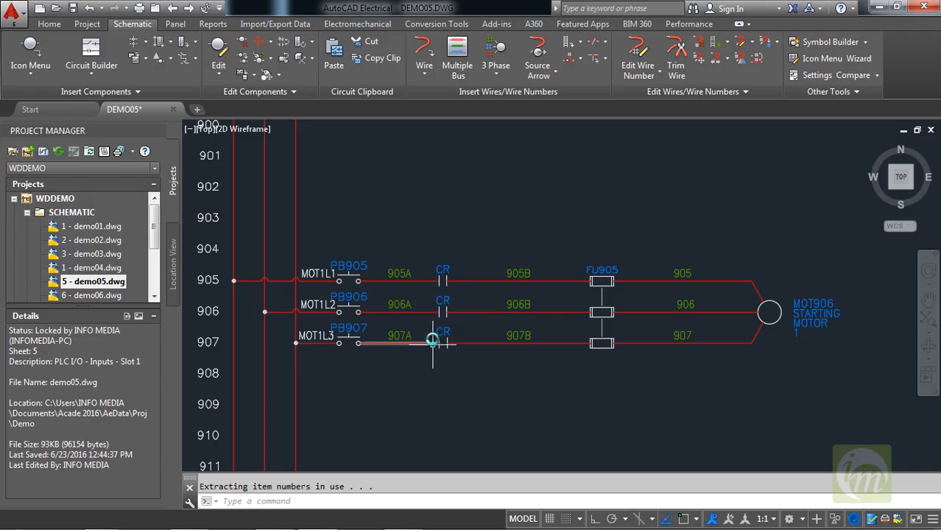
Insert a parent Cable Marker on wire 905 between the fuse and the wire number, with wire color ID 10.
middle_drag(516, 333, 475, 326)
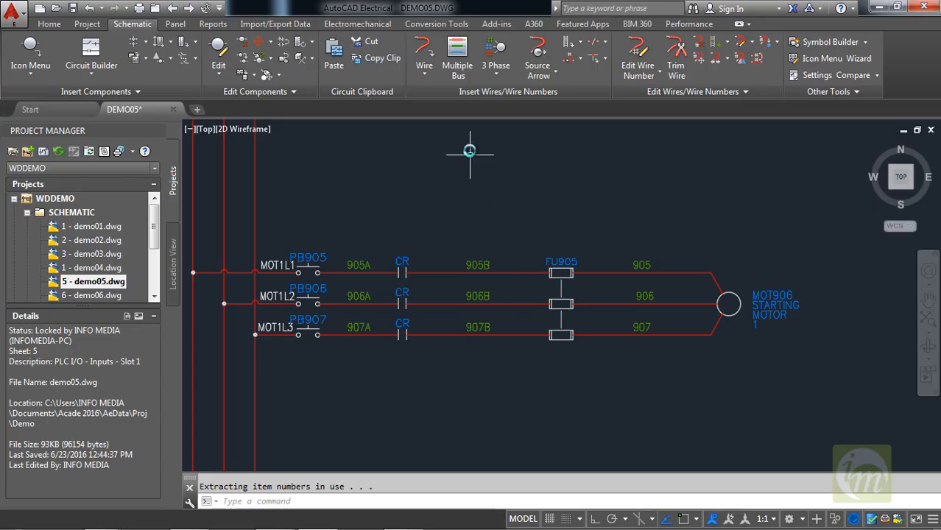
click(606, 44)
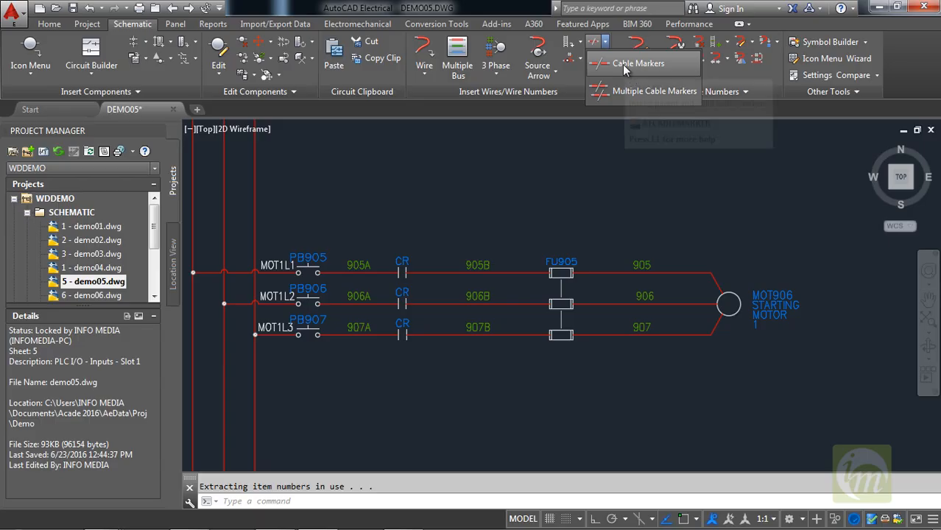
click(622, 64)
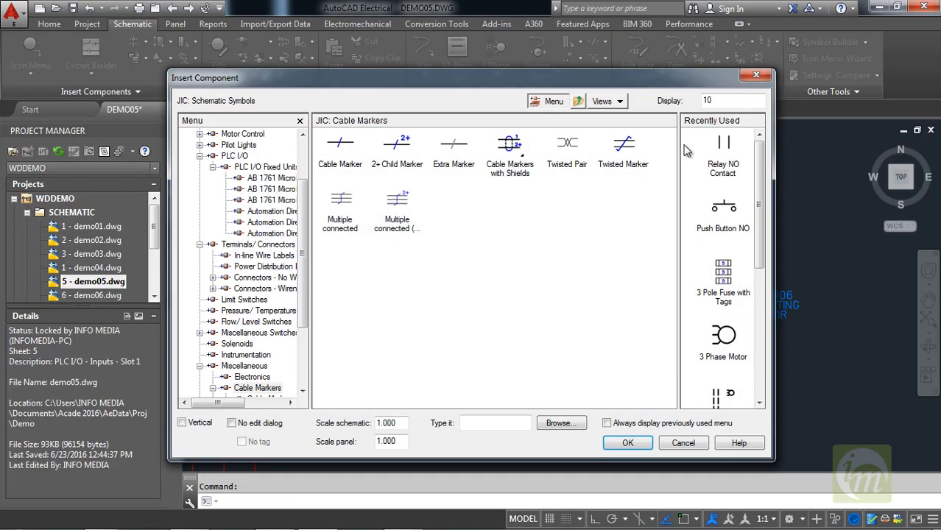
click(335, 145)
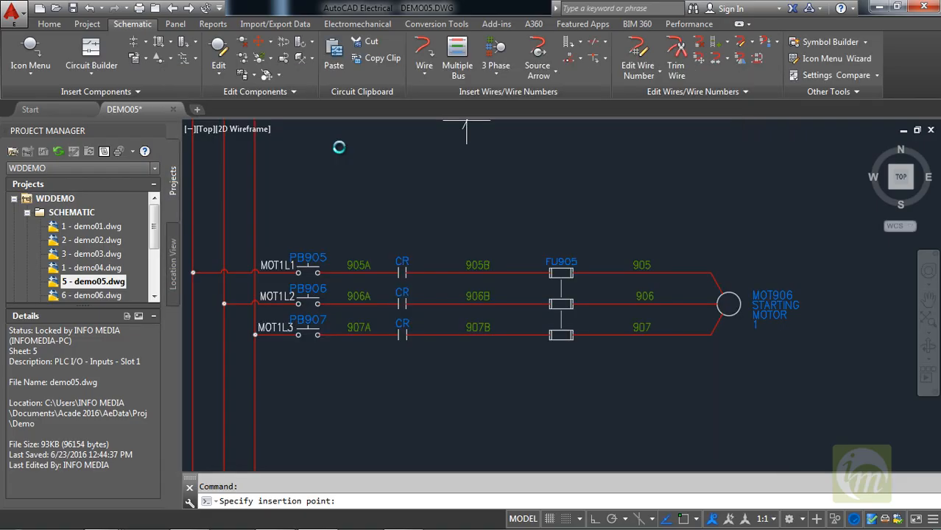
click(617, 273)
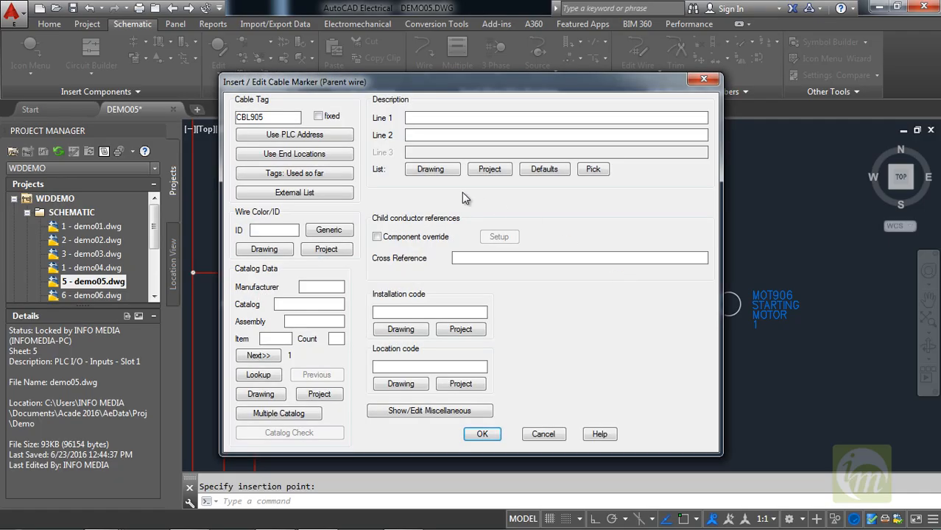
mouse_move(318, 84)
mouse_down()
mouse_move(397, 56)
mouse_move(400, 35)
mouse_up()
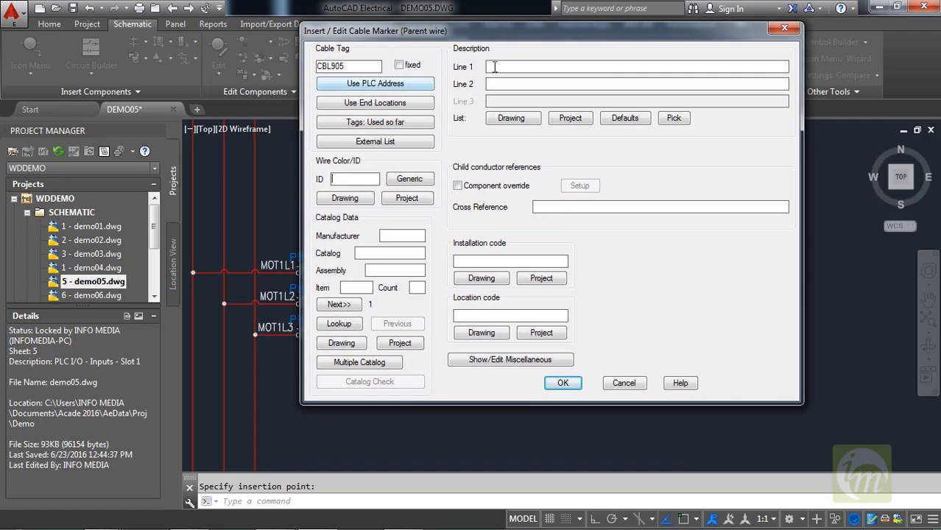
click(354, 178)
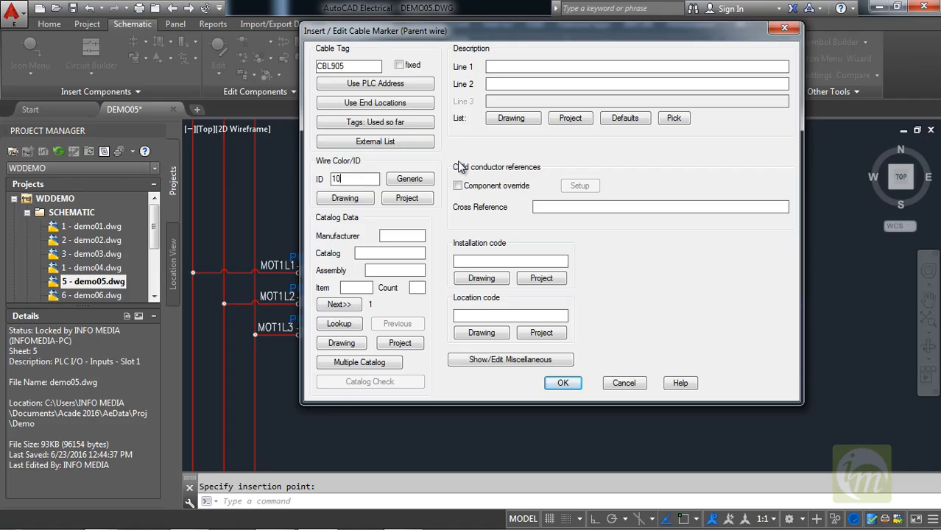
click(565, 384)
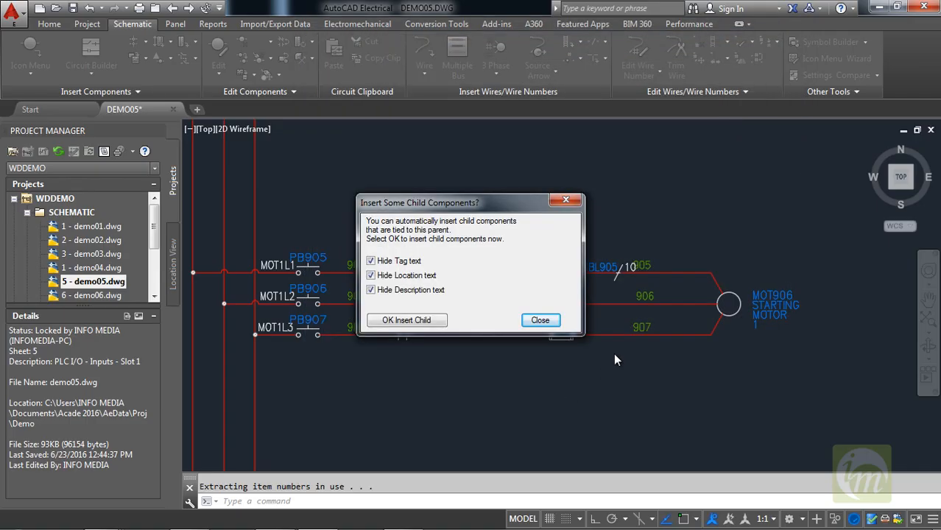
Insert a child cable marker on wire 906 with tag and location text unhidden, and cancel the one started on wire 907.
drag(412, 205, 417, 154)
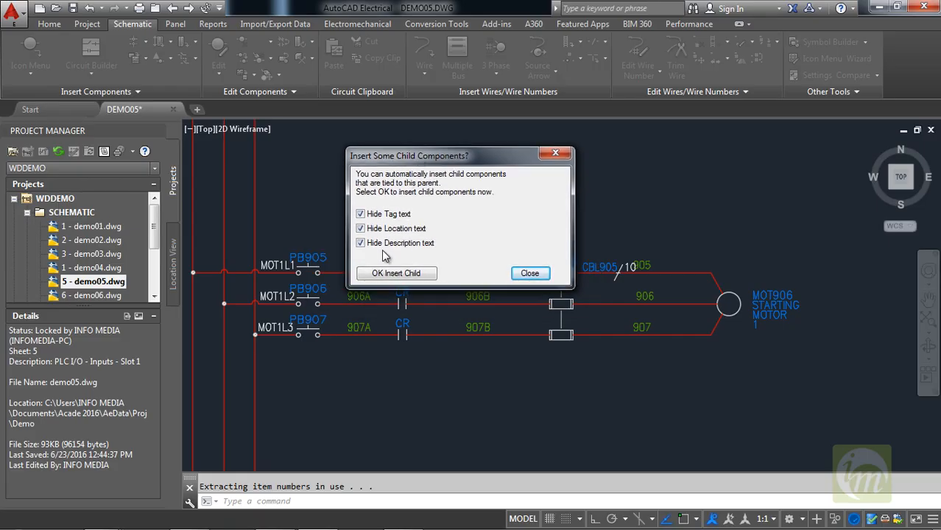
click(368, 228)
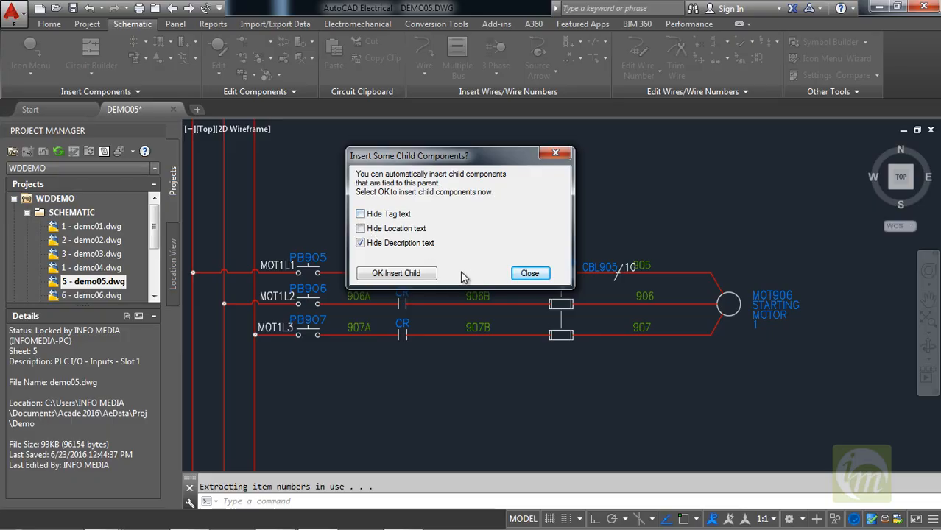
click(396, 273)
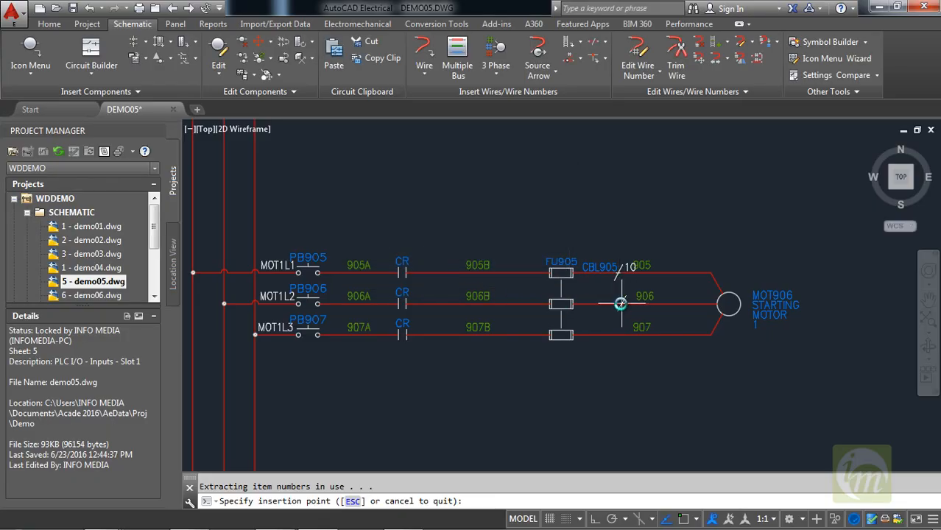
click(609, 304)
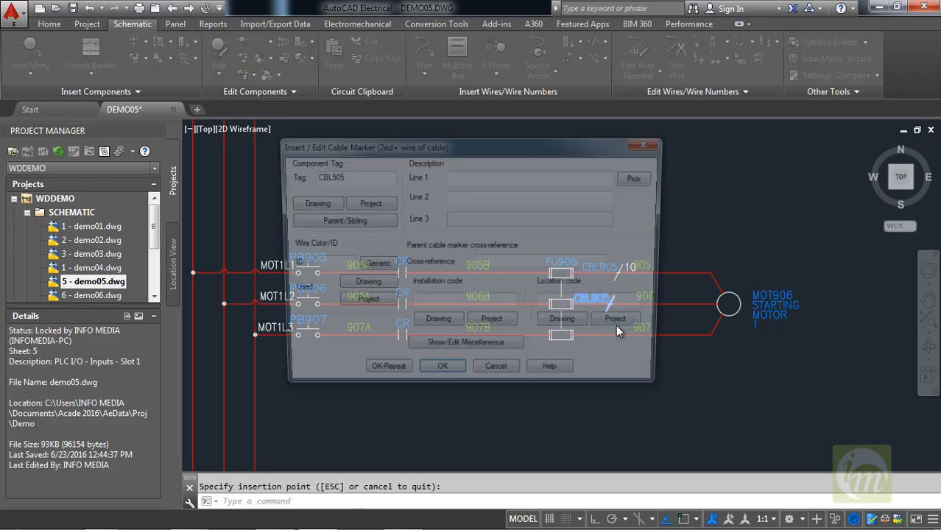
click(440, 376)
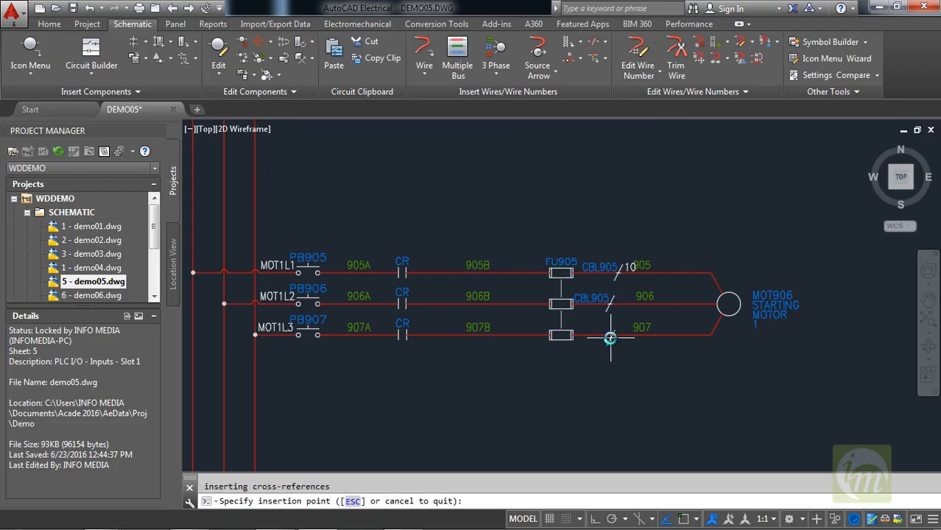
click(625, 333)
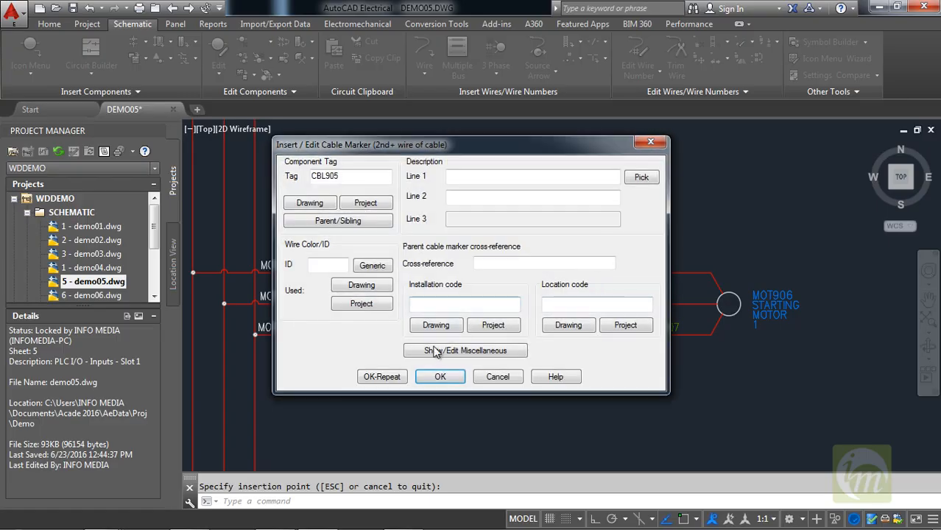
click(488, 377)
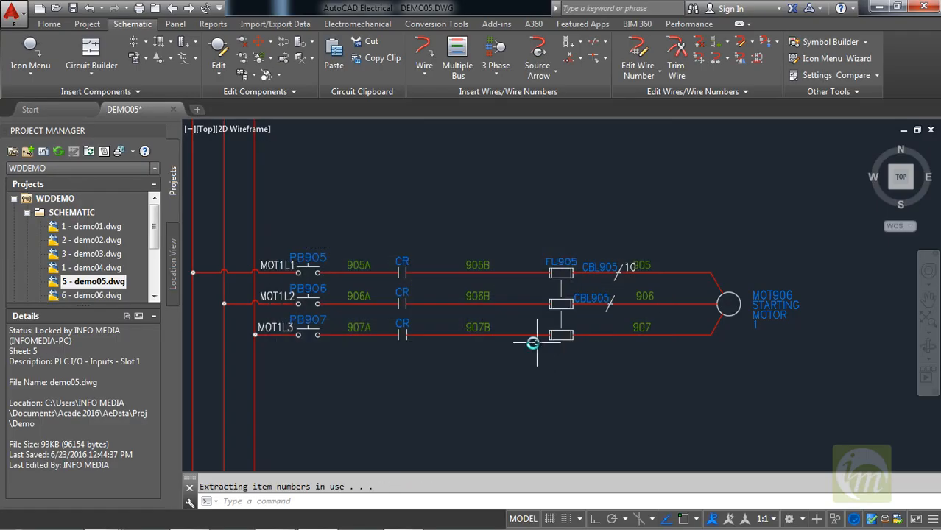
Insert a parent Cable Marker on wire 907 with default data, then start a child marker with location text unhidden and cancel it.
click(606, 43)
click(607, 63)
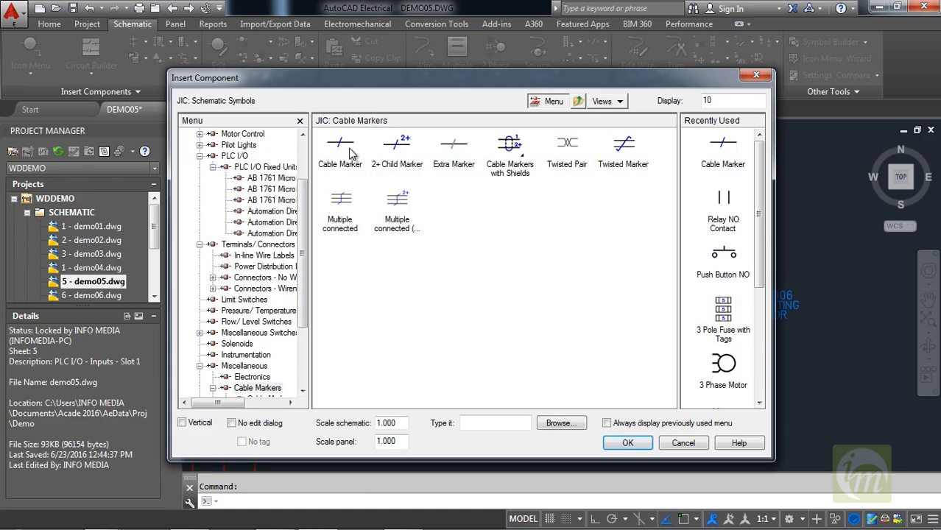
click(351, 150)
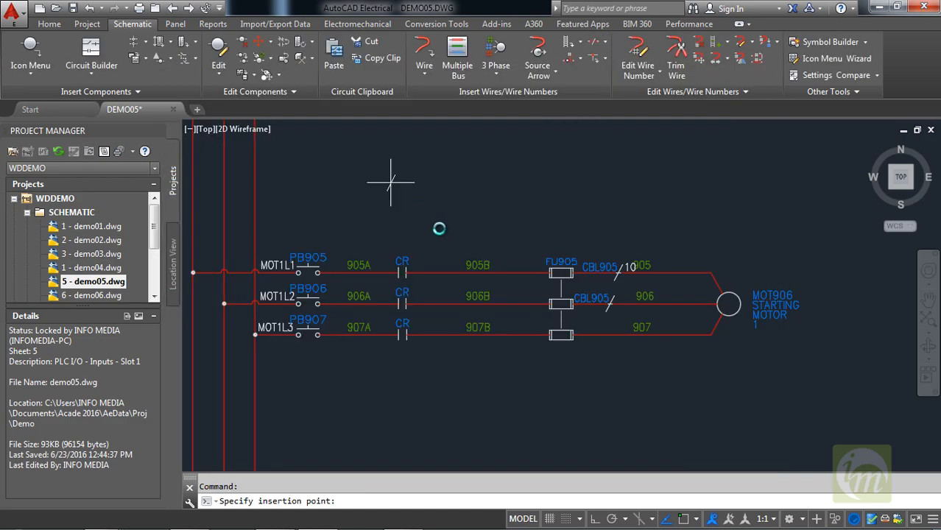
click(613, 335)
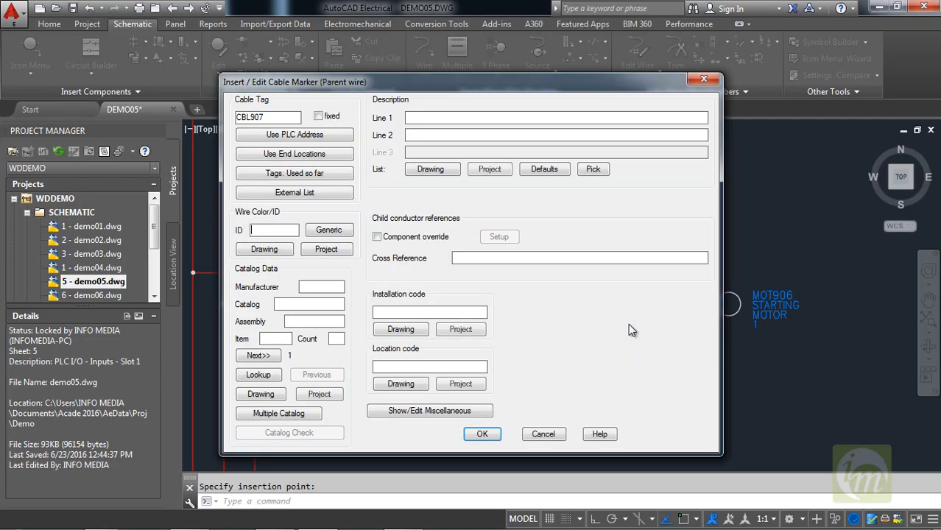
click(493, 436)
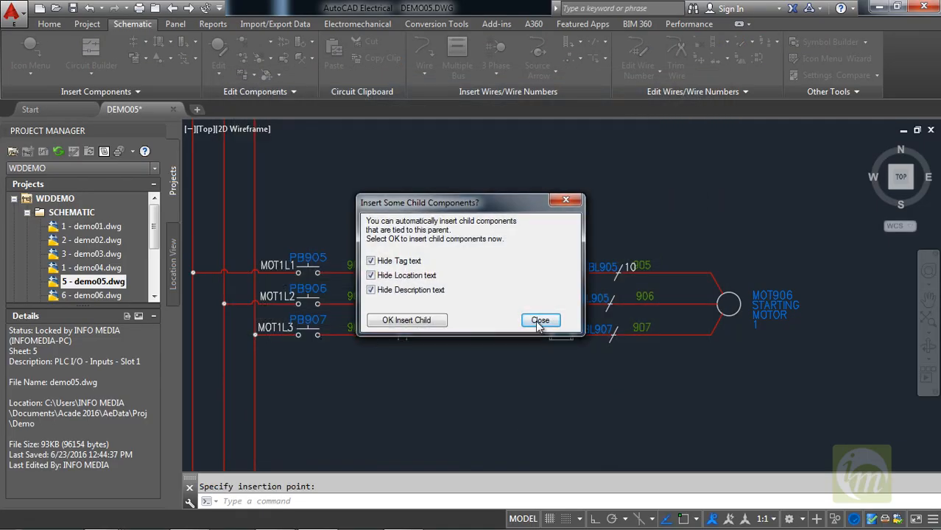
click(372, 275)
click(406, 320)
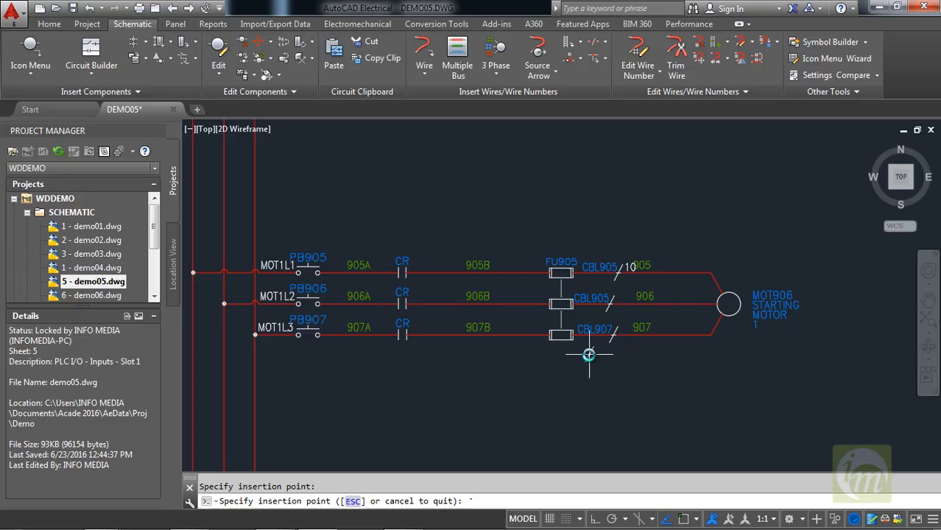
key(Escape)
scroll(577, 352, down, 1)
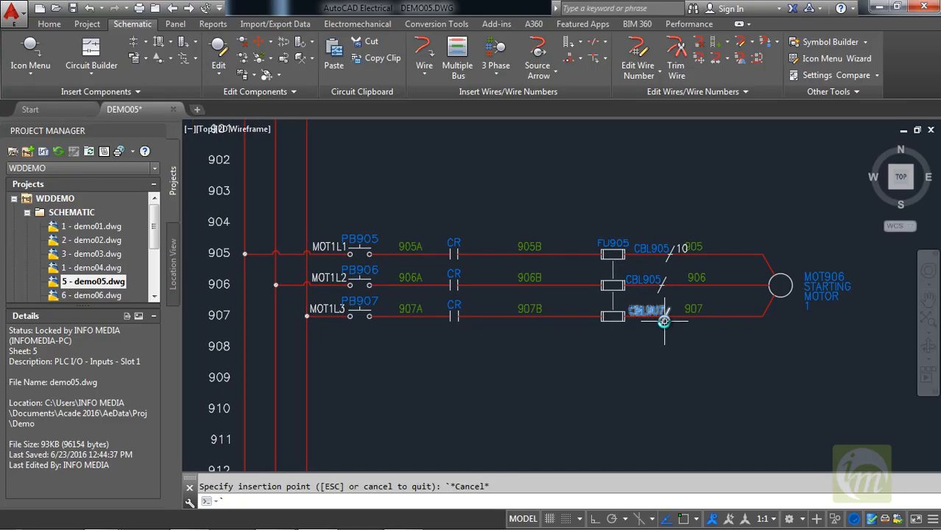
scroll(681, 313, down, 3)
scroll(681, 313, up, 1)
scroll(668, 353, up, 1)
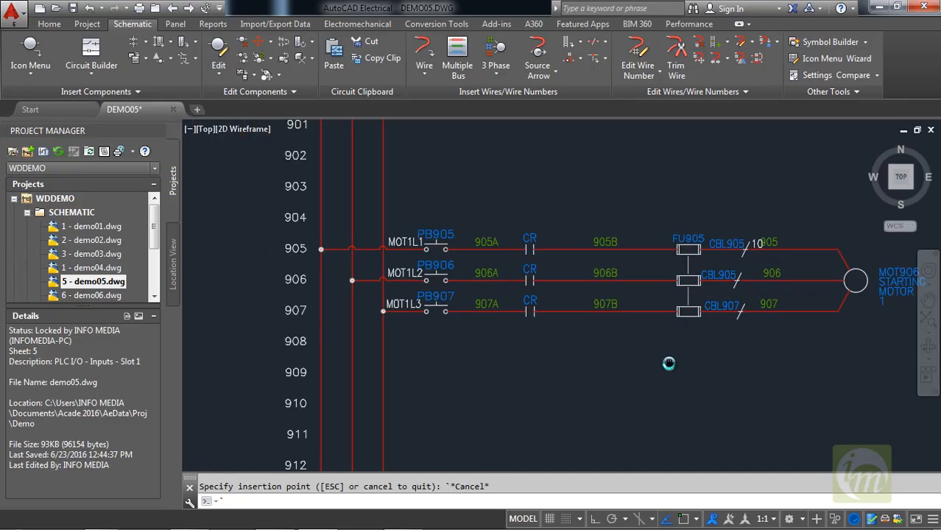
scroll(590, 372, up, 1)
middle_drag(590, 372, 632, 362)
scroll(632, 361, down, 1)
scroll(632, 362, up, 1)
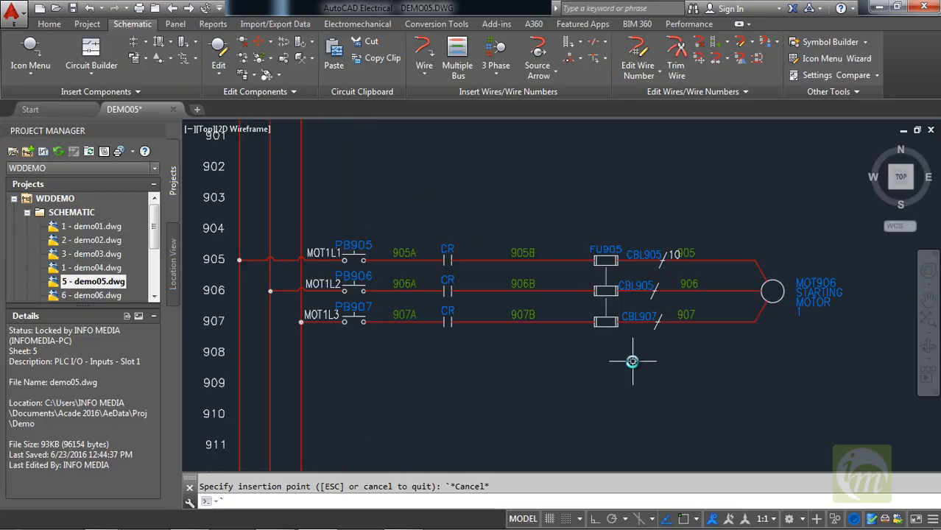
mouse_move(534, 362)
middle_down()
mouse_move(557, 373)
mouse_move(467, 377)
middle_up()
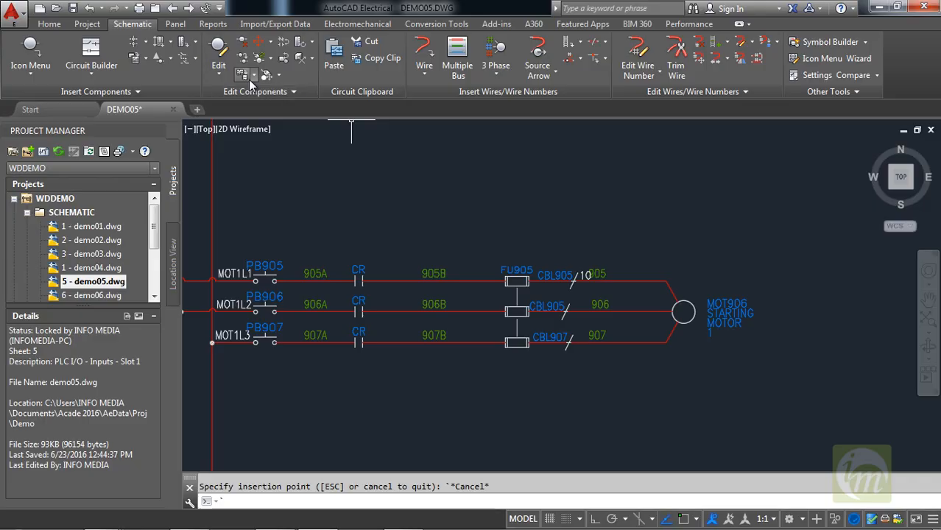
Align the cable markers on wires 906 and 907 vertically with the marker on wire 905.
click(270, 42)
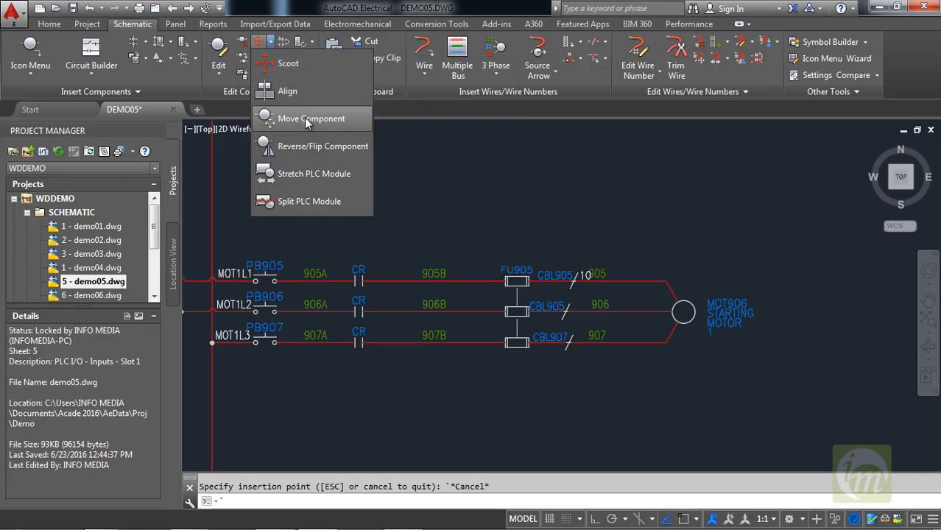
click(307, 92)
scroll(589, 296, up, 2)
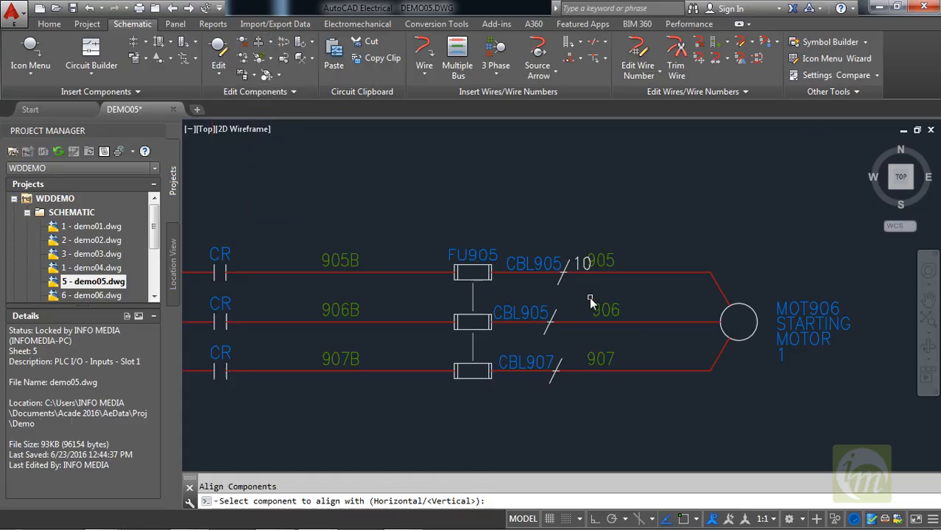
scroll(589, 296, up, 2)
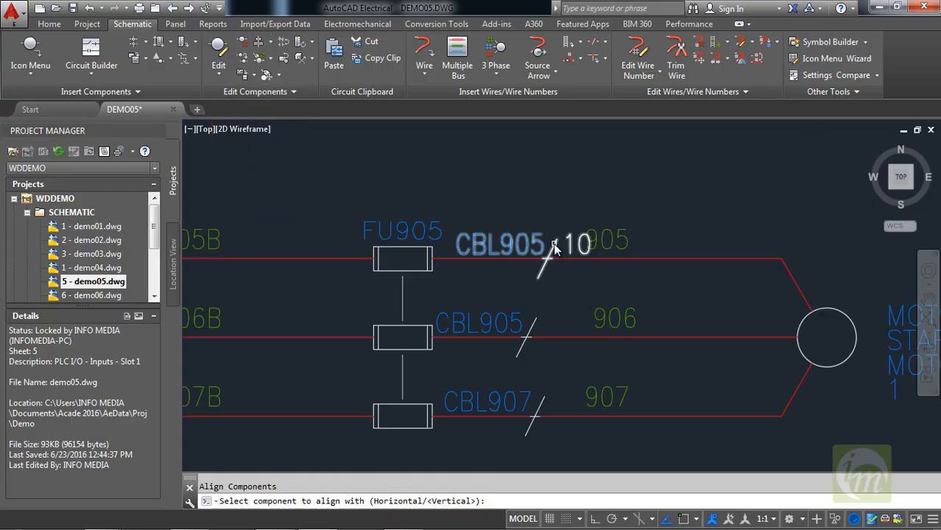
click(555, 247)
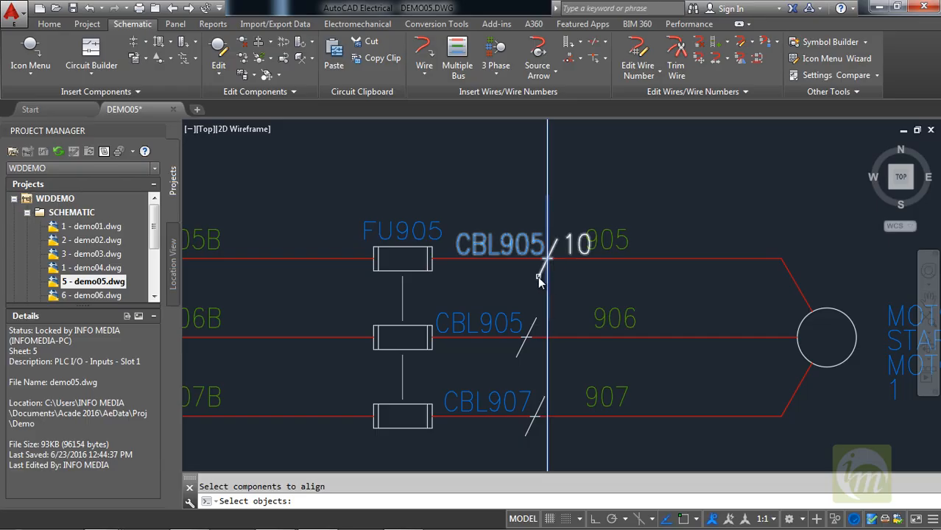
click(537, 276)
click(535, 349)
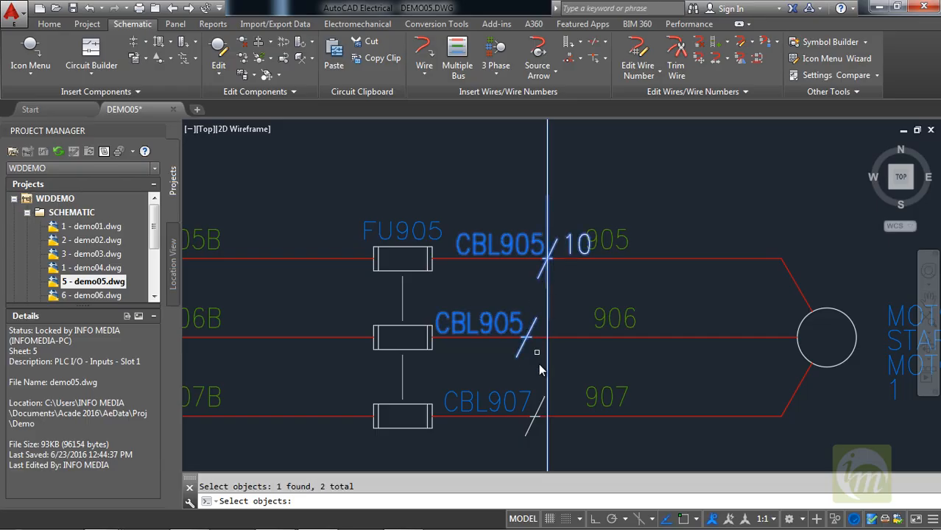
click(542, 403)
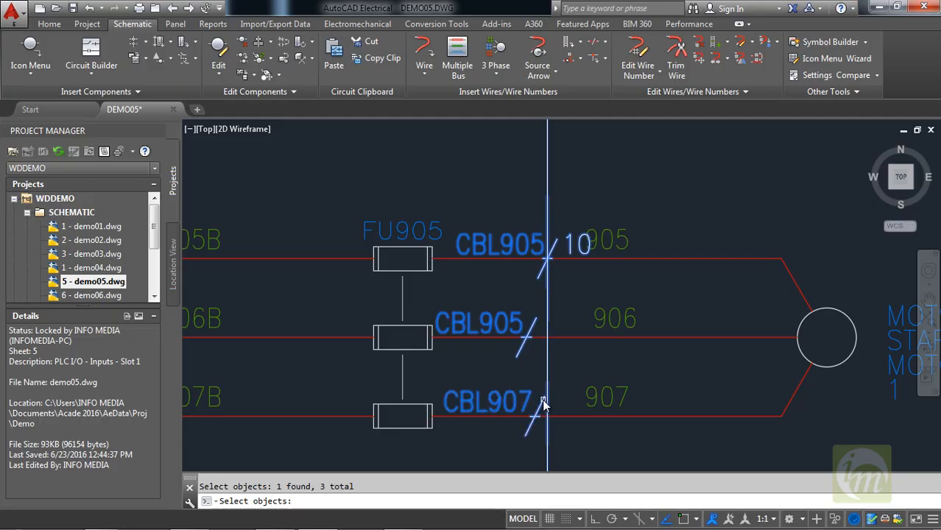
key(Return)
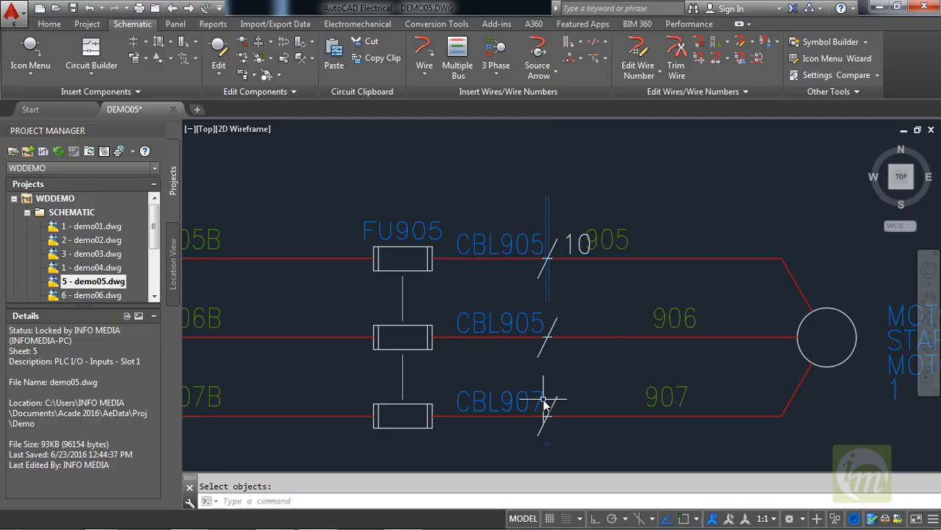
scroll(609, 372, down, 2)
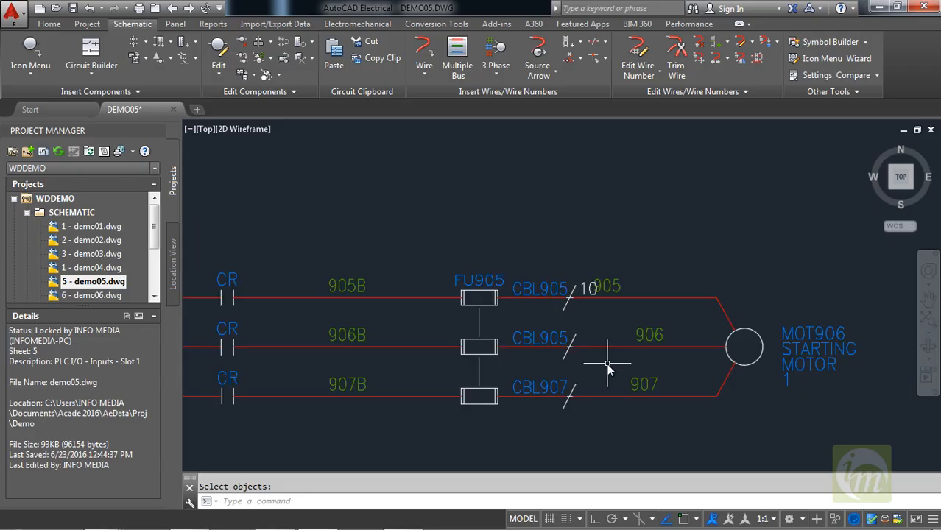
scroll(594, 288, up, 2)
scroll(540, 366, down, 2)
middle_drag(522, 324, 667, 274)
middle_drag(395, 309, 566, 327)
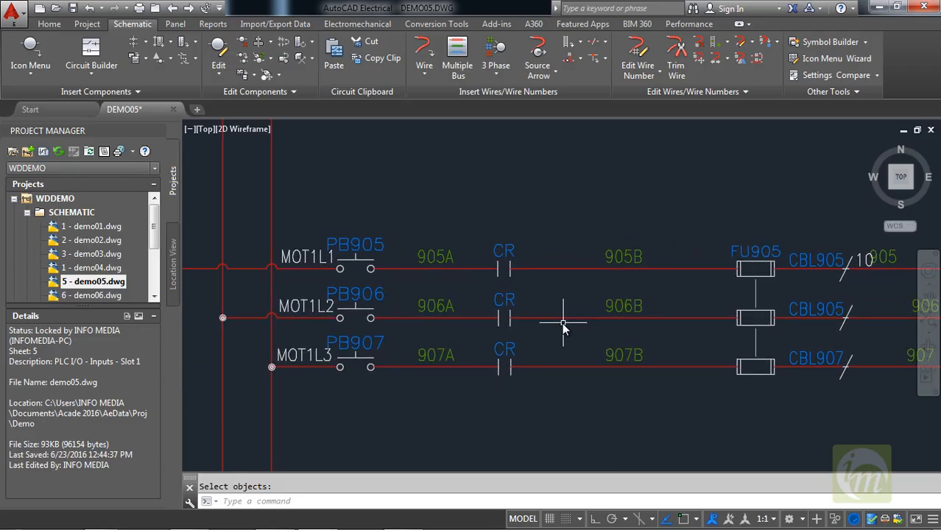
scroll(441, 327, down, 2)
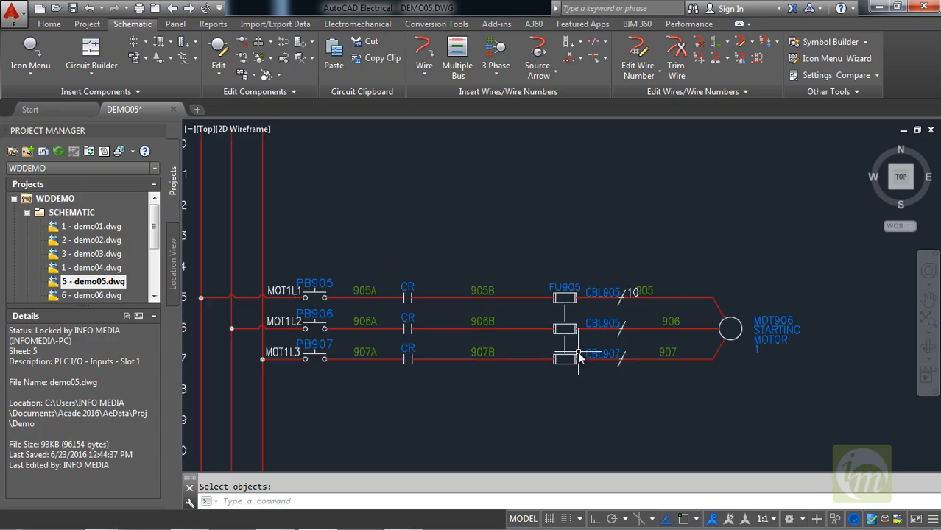
Try to move wire number 905 along its wire, away from the cable marker's color ID text.
scroll(543, 339, up, 1)
scroll(618, 313, up, 1)
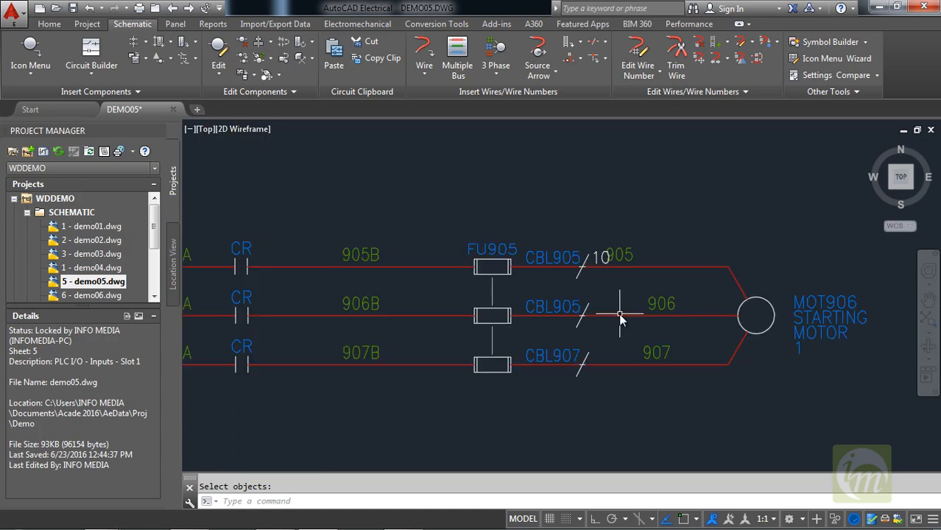
click(623, 253)
right_click(623, 254)
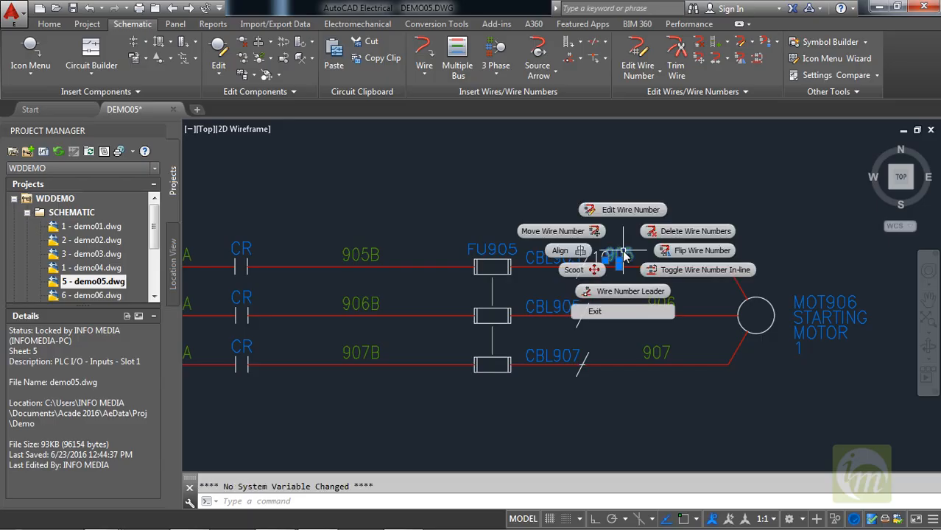
click(565, 233)
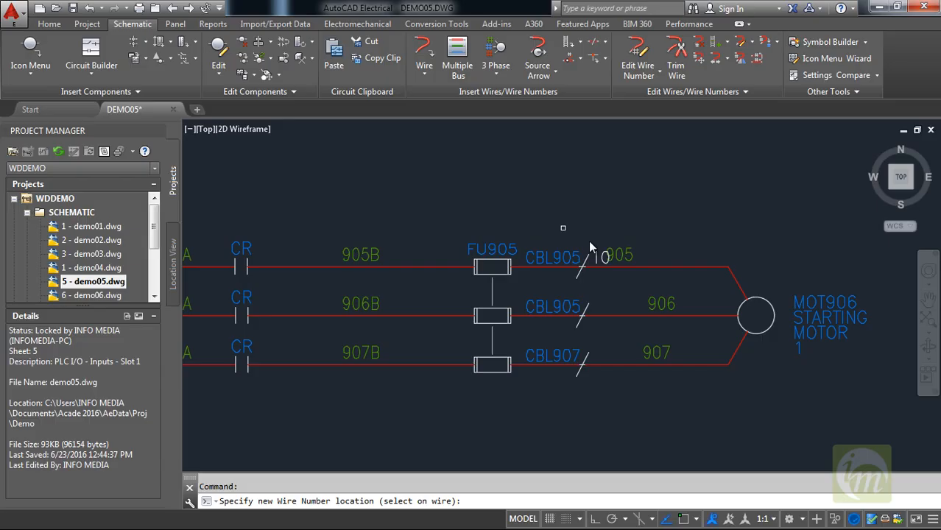
click(653, 262)
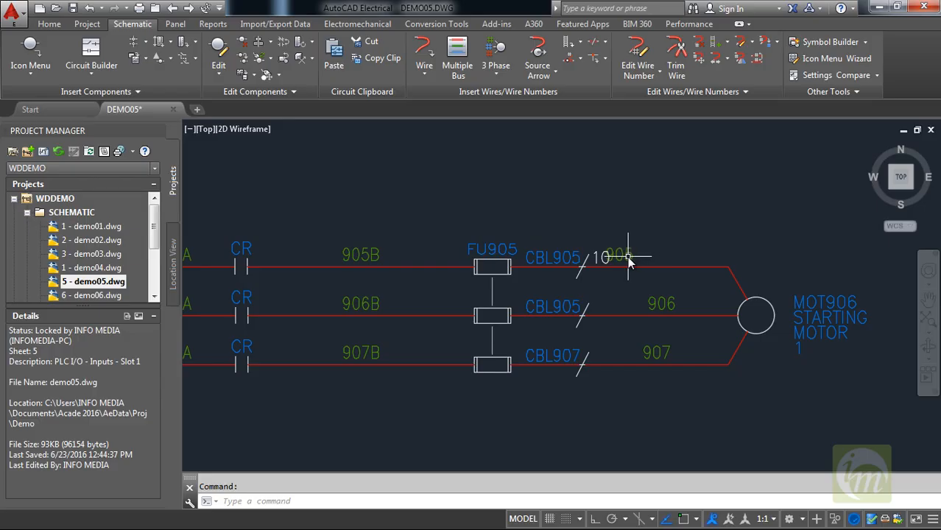
Move wire number 905 along its wire toward the motor, clear of the cable marker's color ID text.
click(619, 254)
right_click(619, 256)
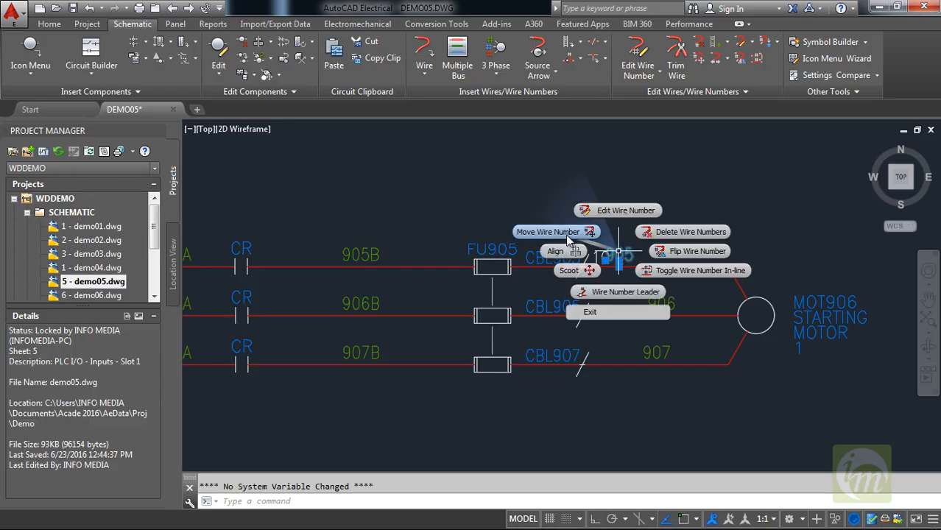
click(564, 232)
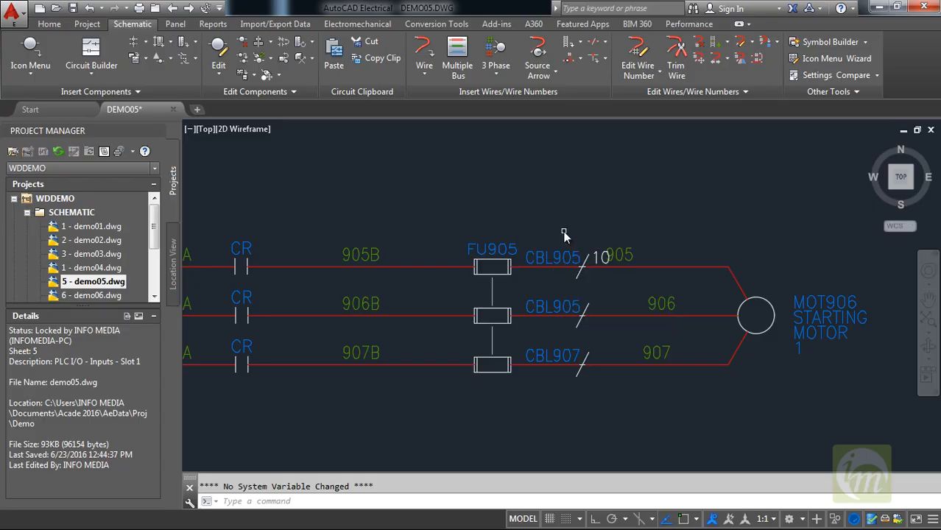
click(649, 267)
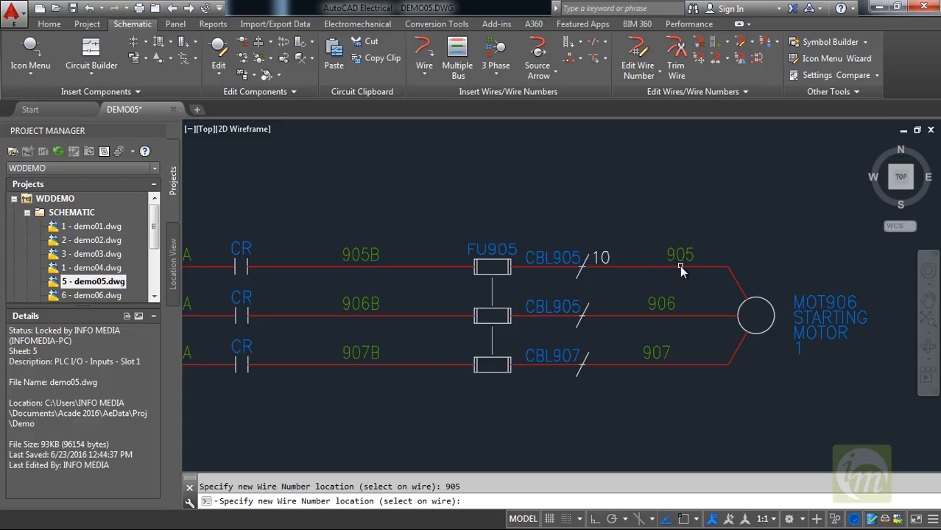
click(654, 268)
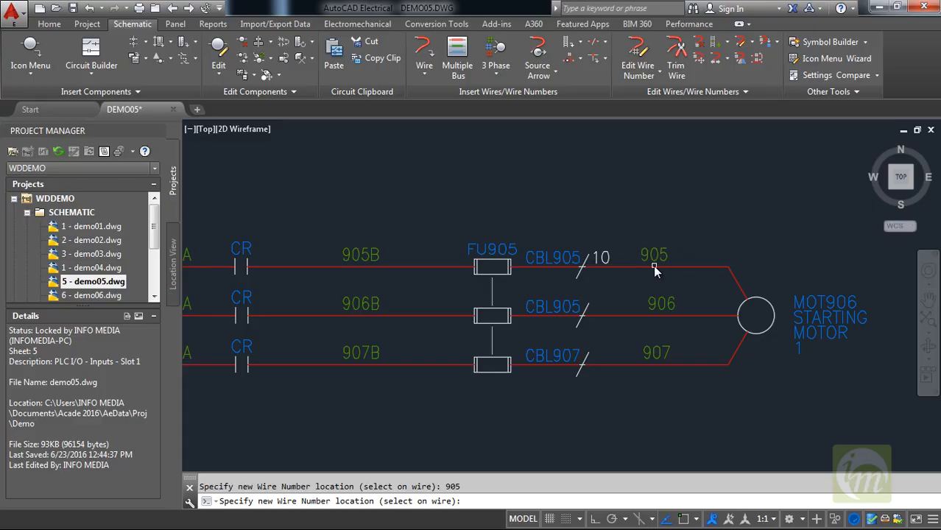
Reposition wire numbers 906 and 907 on their wires so they line up below wire number 905, and end the move.
click(650, 316)
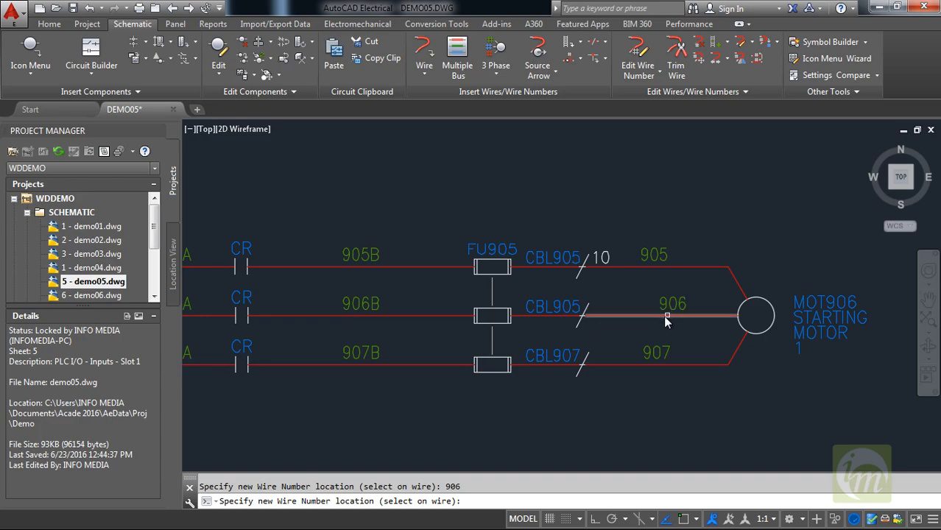
click(656, 317)
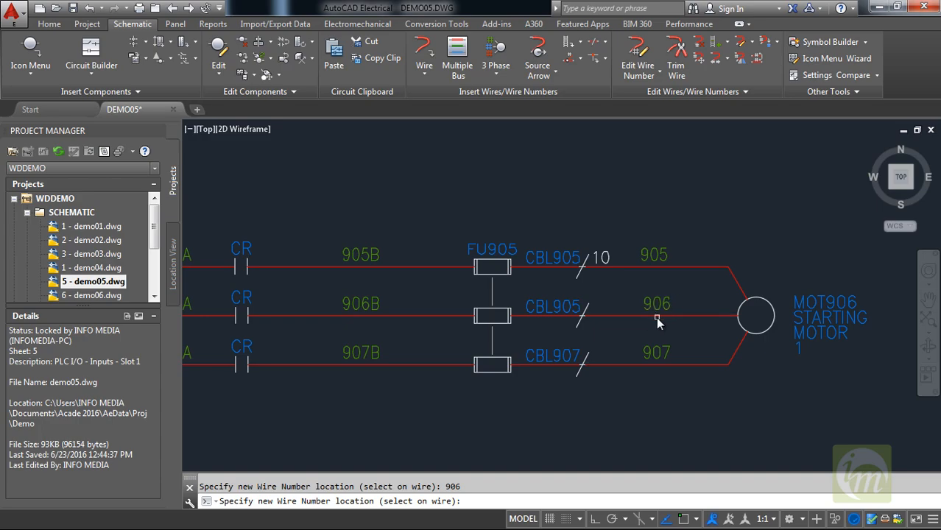
click(659, 366)
middle_drag(431, 342, 530, 346)
scroll(608, 337, down, 2)
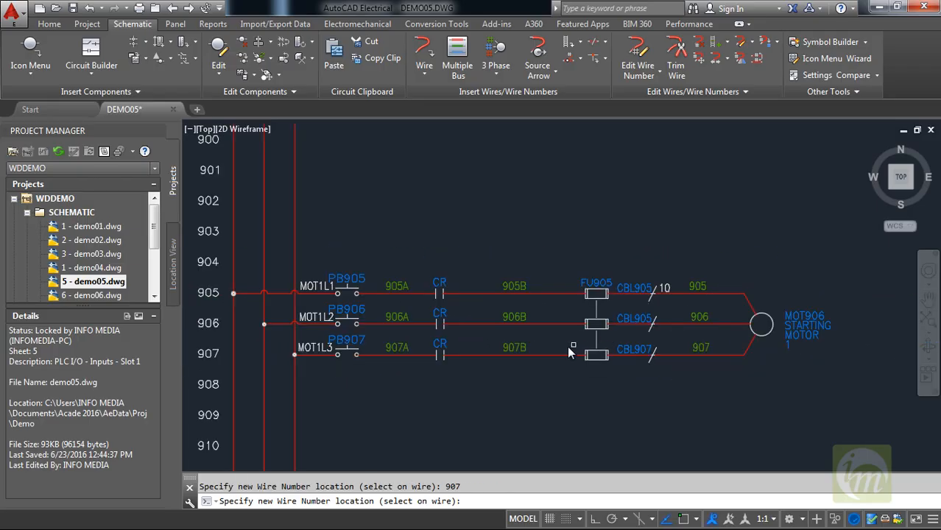
scroll(463, 326, up, 2)
middle_drag(477, 324, 343, 337)
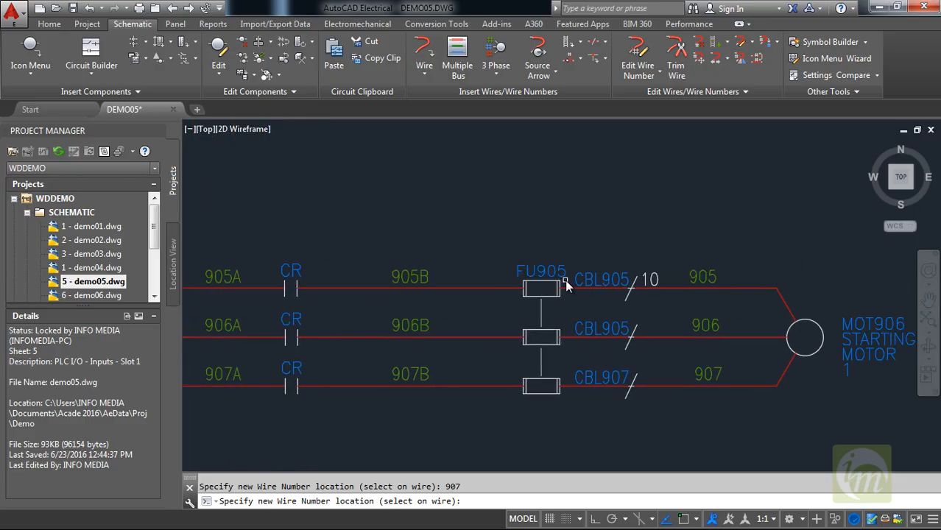
key(Escape)
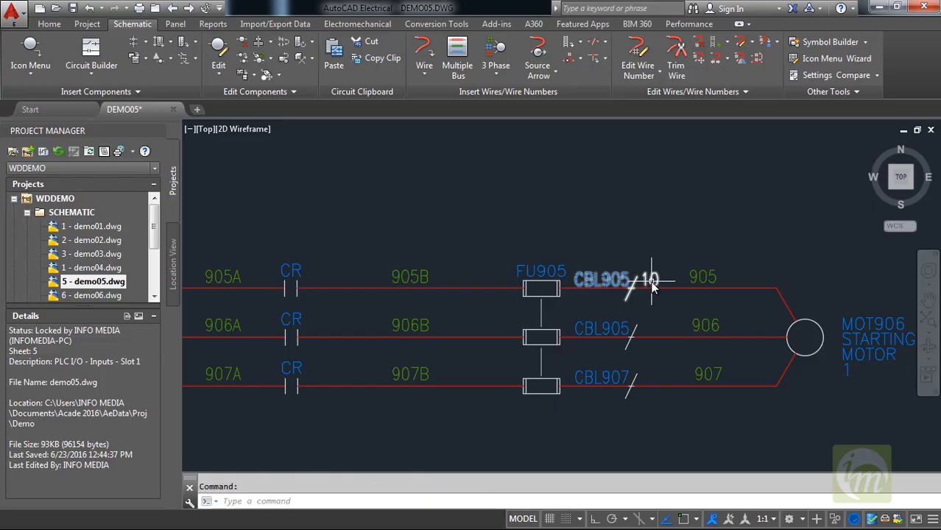
Hide the wire color ID attribute 10 of the cable marker on wire 905.
click(651, 281)
right_click(653, 285)
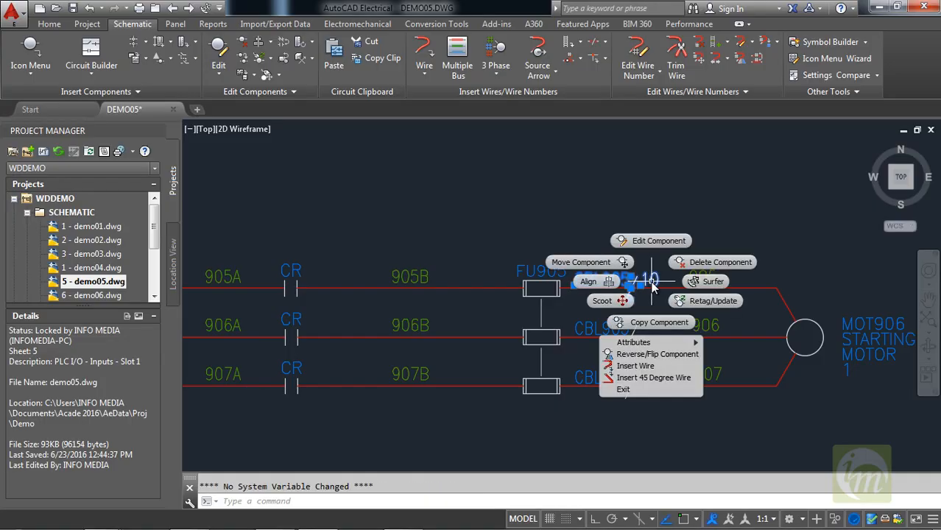
mouse_move(676, 344)
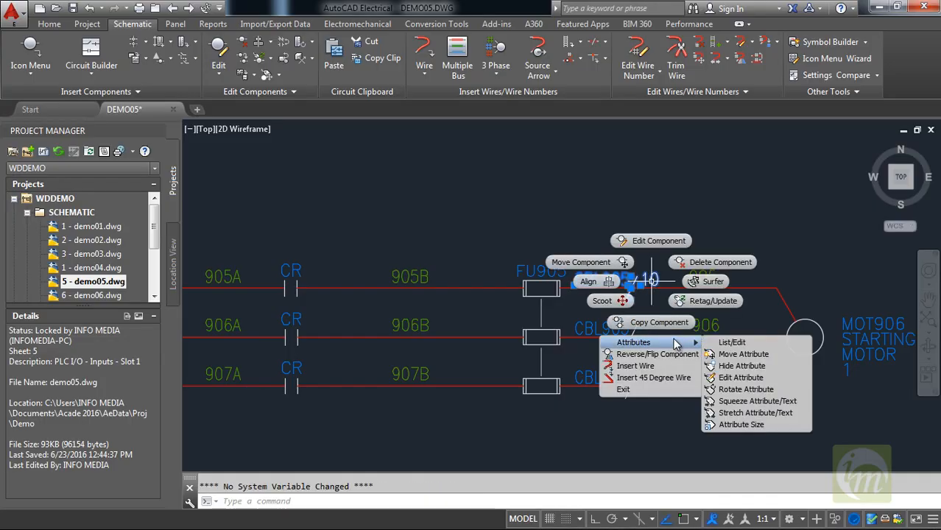
click(729, 368)
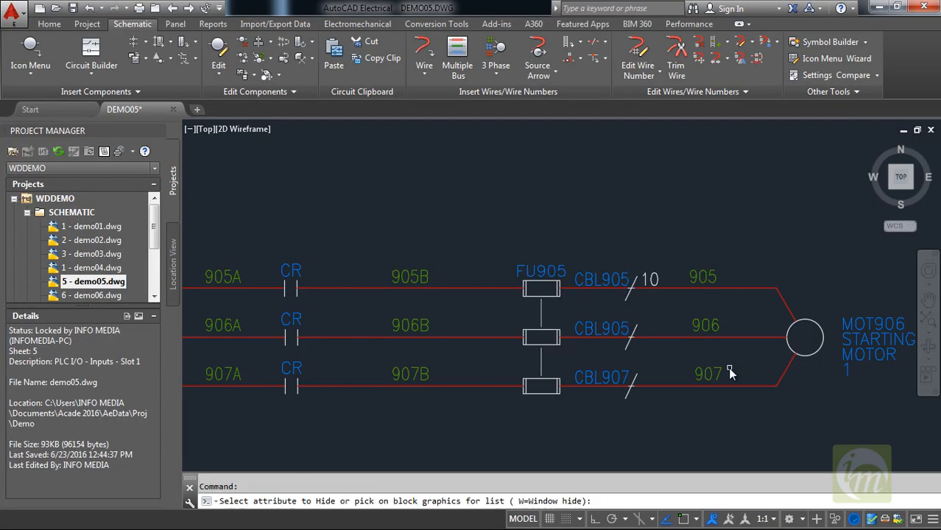
click(654, 280)
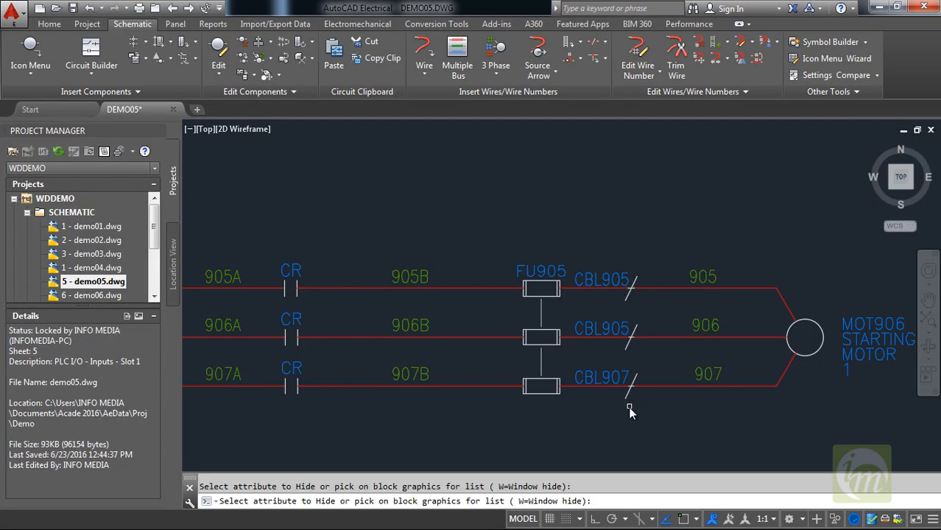
Finish hiding attributes and examine the motor circuit and the free ladder rungs 900 to 904 above it.
key(Return)
scroll(446, 320, down, 5)
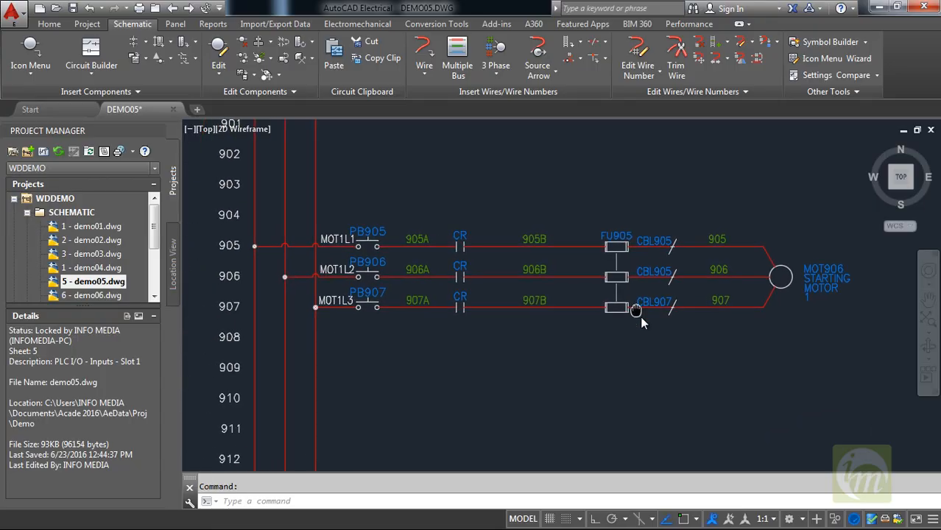
scroll(575, 315, down, 2)
middle_drag(565, 359, 486, 335)
scroll(481, 331, up, 2)
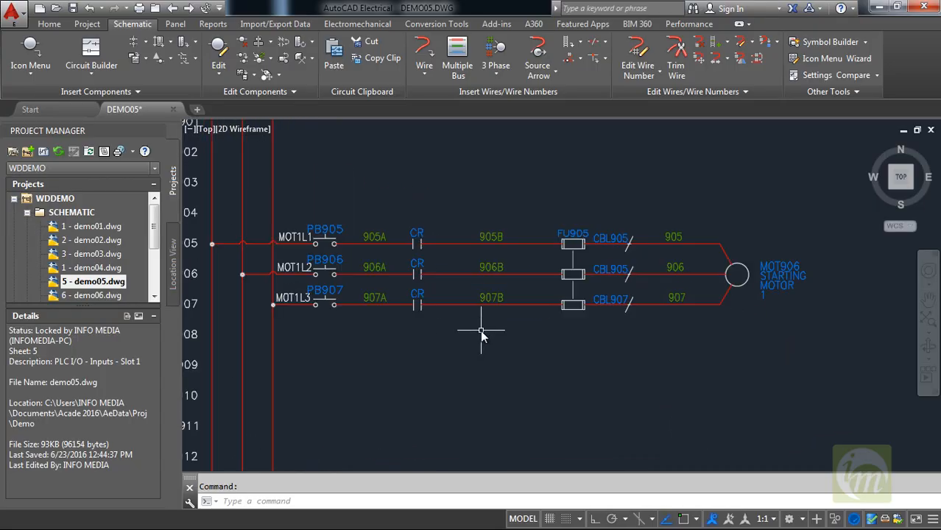
middle_drag(474, 214, 536, 324)
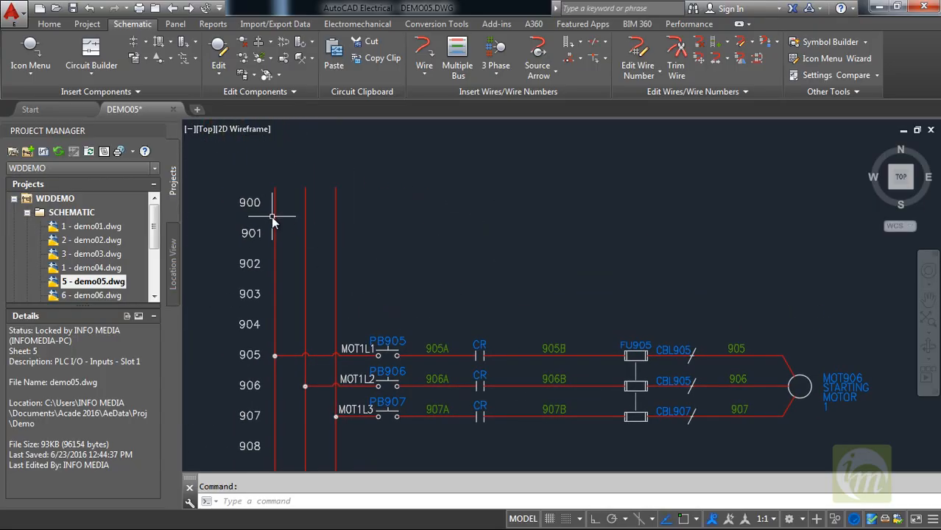
middle_drag(377, 272, 409, 288)
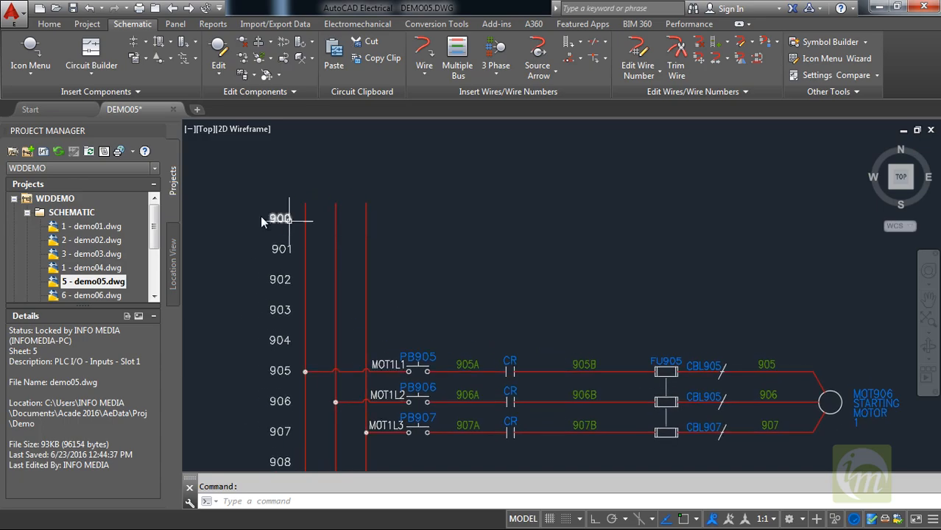
click(29, 55)
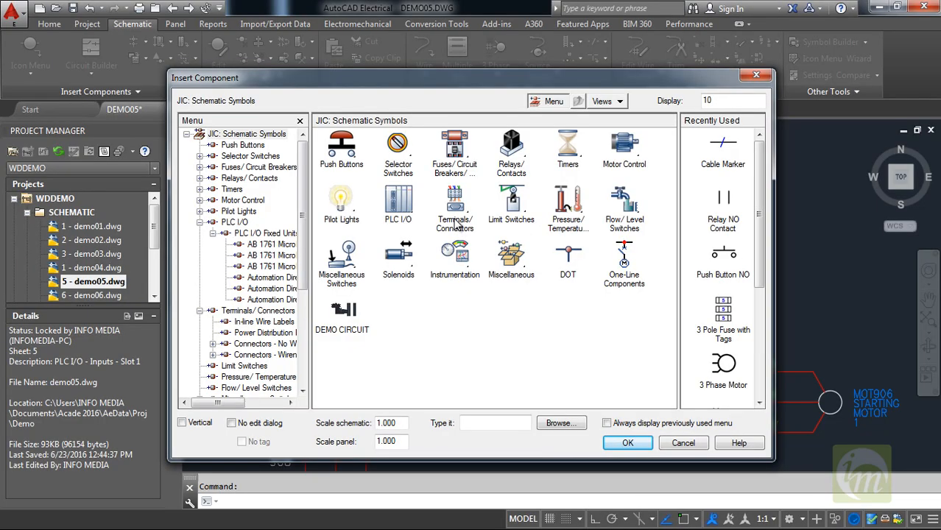
click(455, 219)
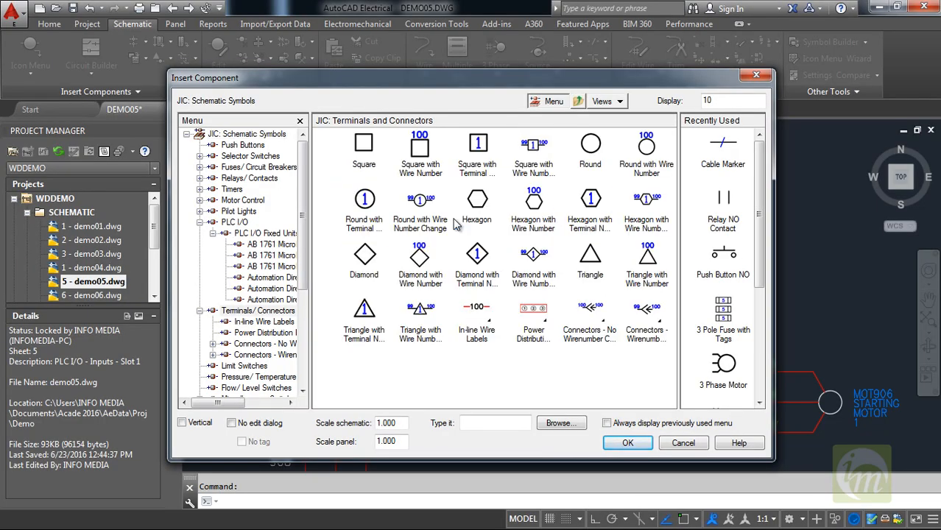
click(533, 318)
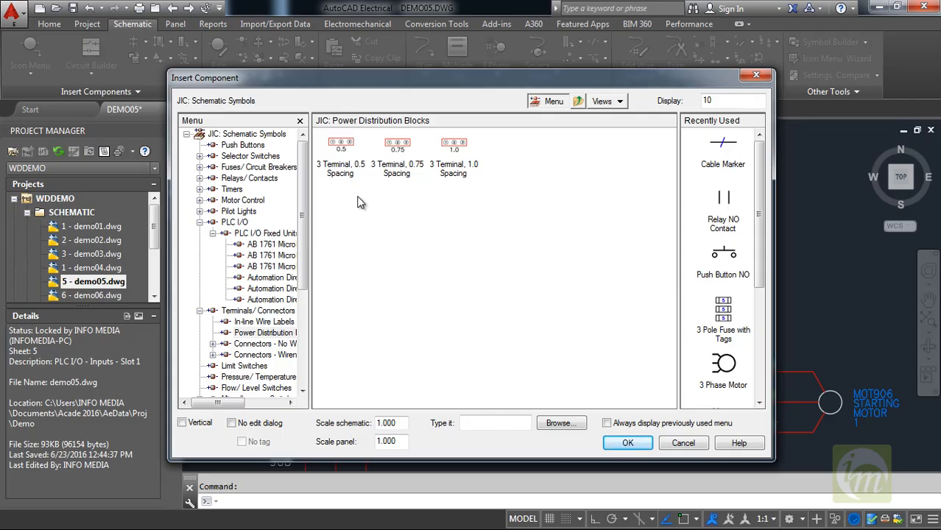
double_click(340, 161)
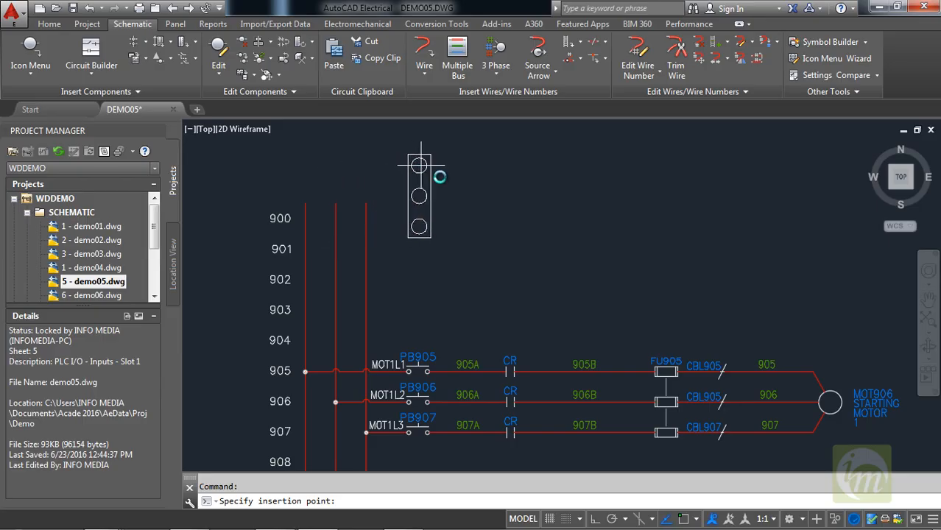
middle_drag(393, 169, 480, 251)
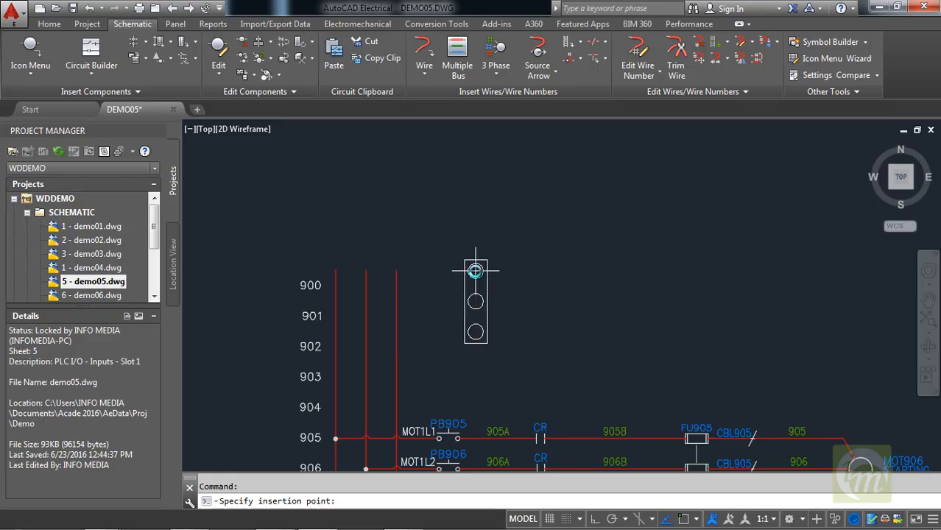
key(Escape)
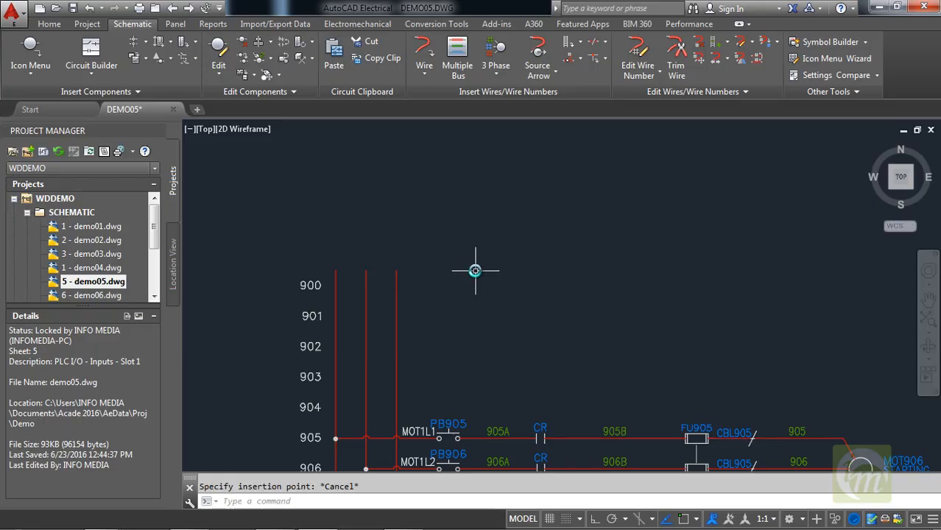
Draw a three-wire horizontal bus with 0.5 spacing from the vertical three-phase bus near rungs 900 to 902, starting at another bus.
middle_drag(476, 286, 420, 252)
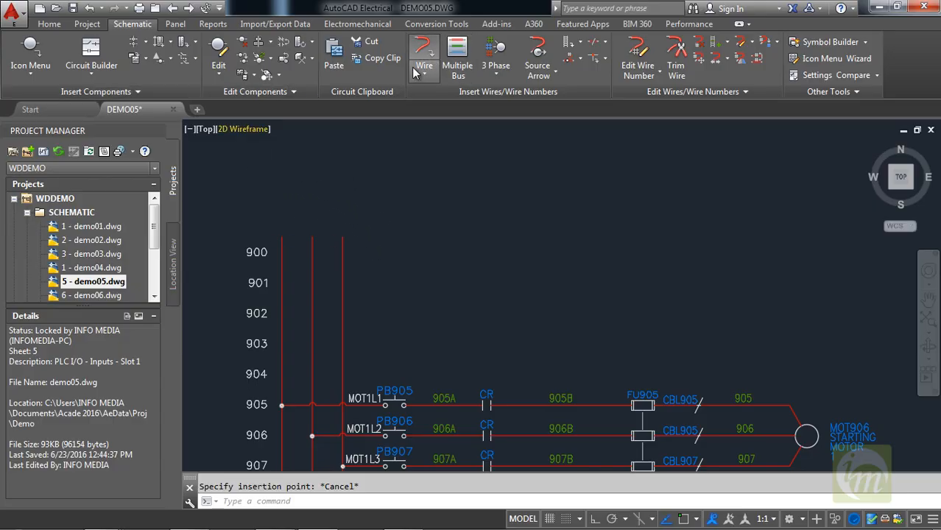
click(452, 59)
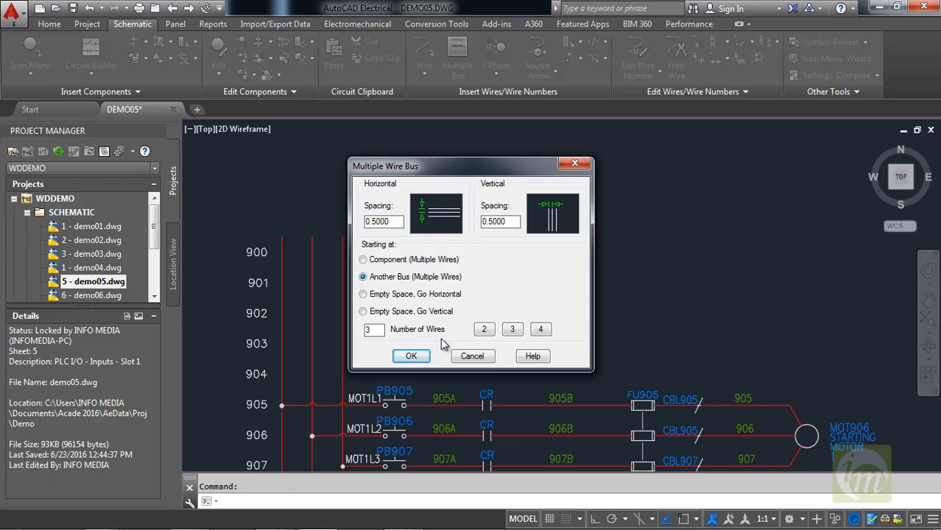
click(415, 357)
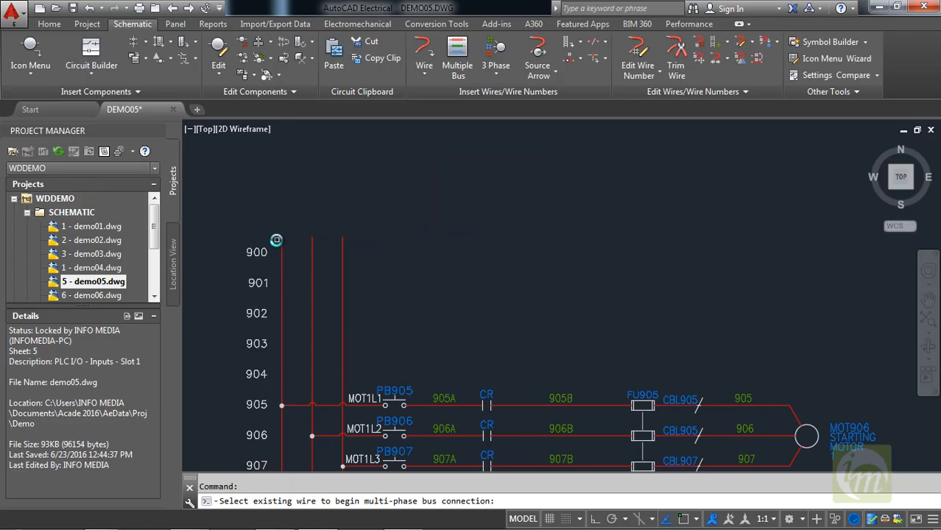
click(280, 241)
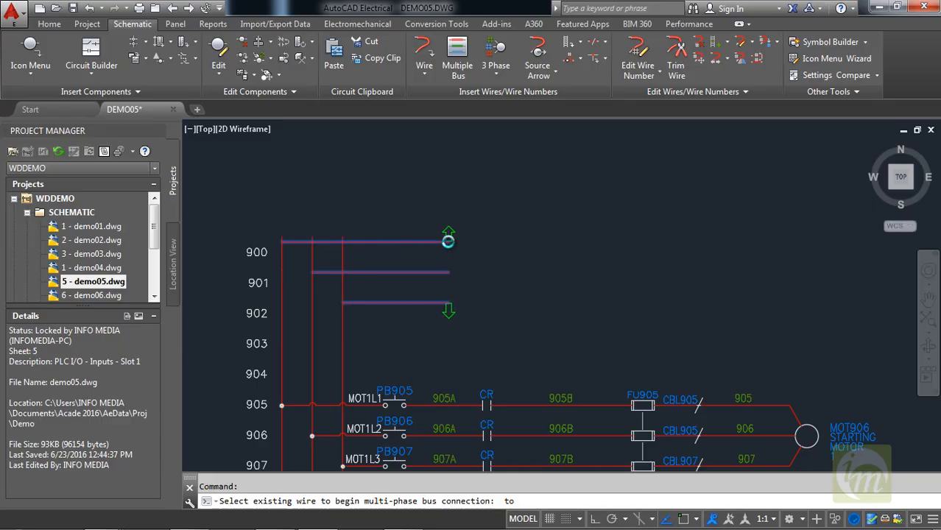
click(448, 241)
key(Return)
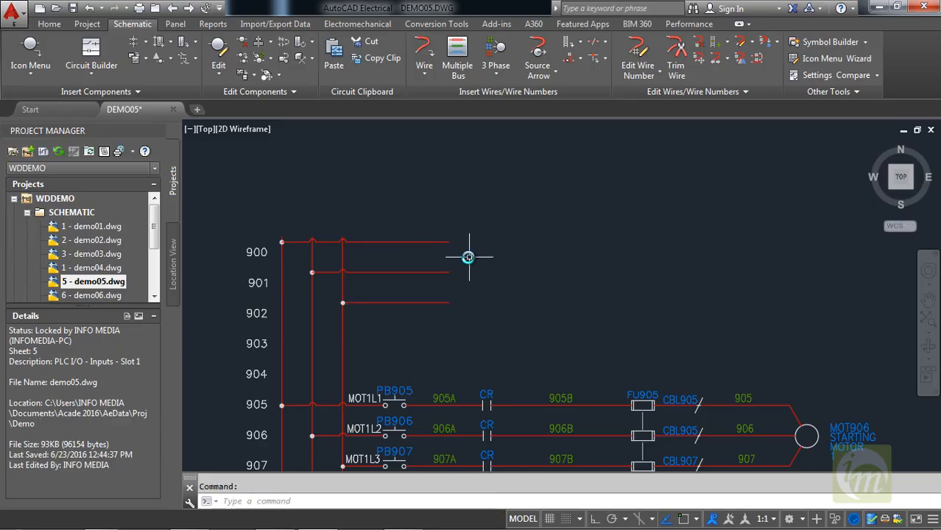
Insert a 3 Terminal, 0.5 Spacing power distribution block at the free ends of the new three-wire bus.
click(34, 50)
click(456, 210)
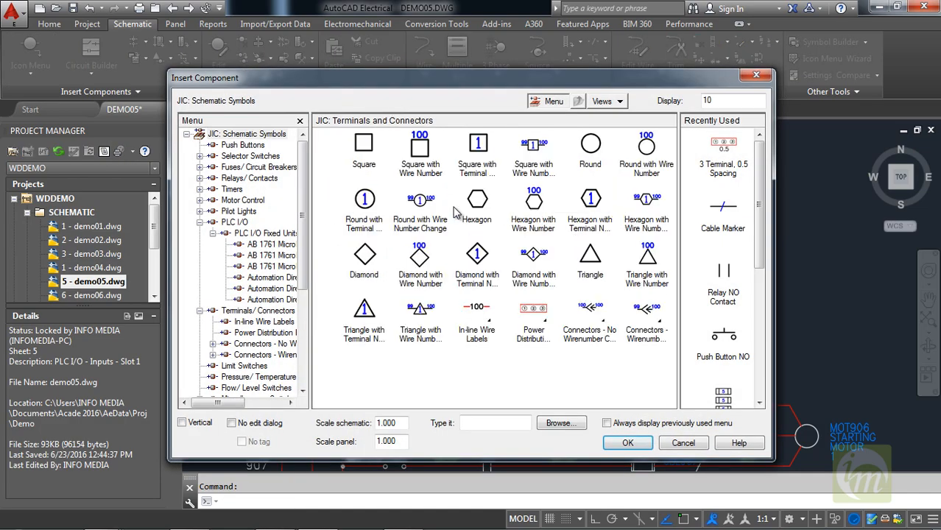
click(533, 309)
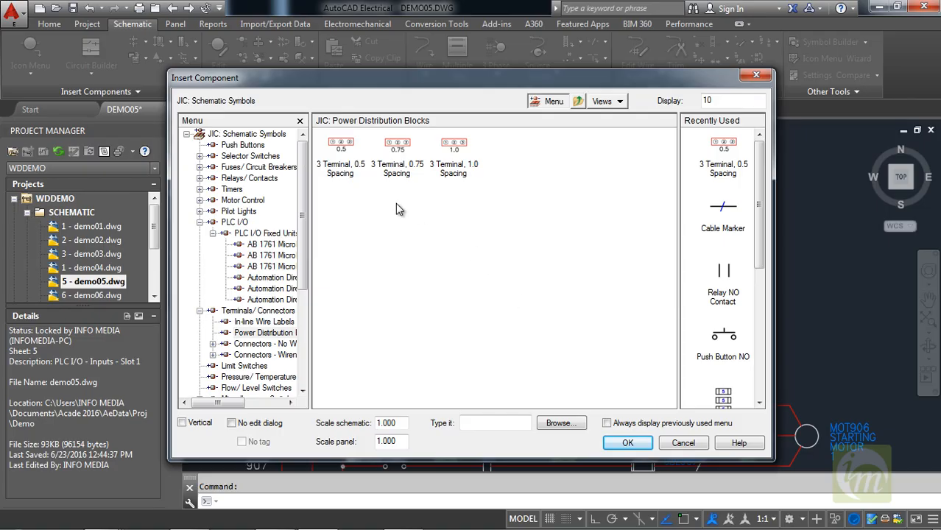
click(340, 145)
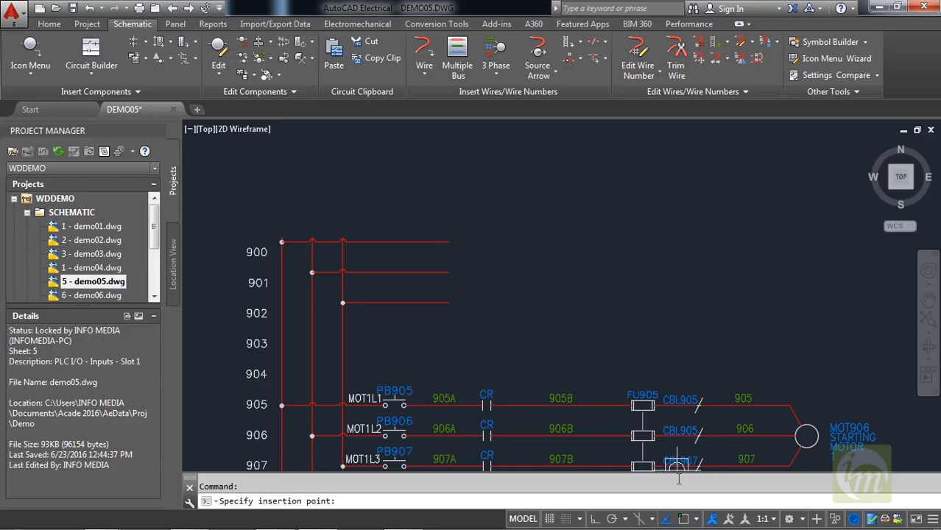
click(695, 518)
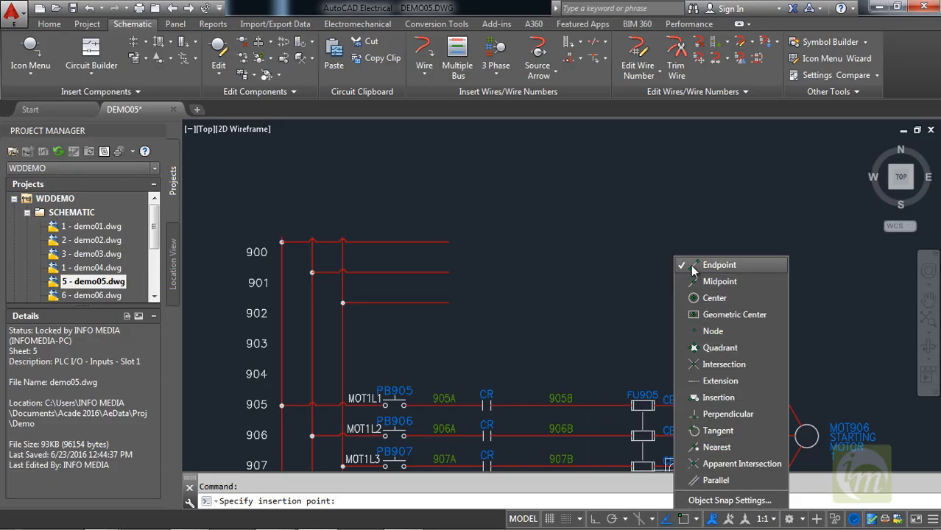
click(446, 246)
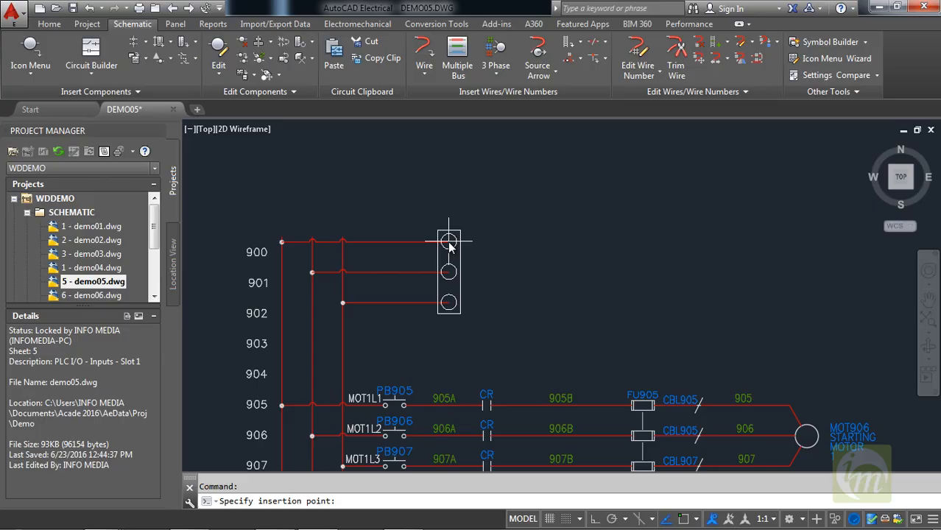
click(448, 241)
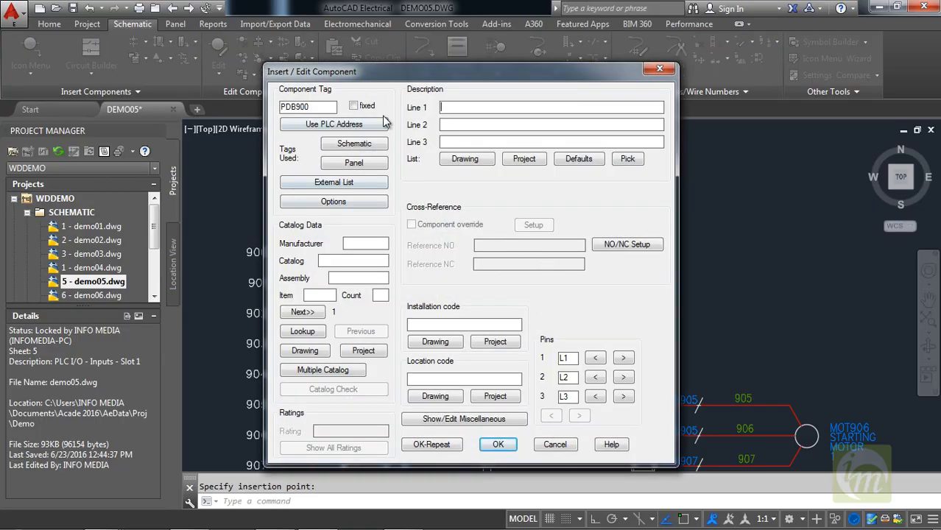
Try a catalog lookup for the power distribution block, and accept the component with its default tag and pins.
drag(420, 77, 591, 64)
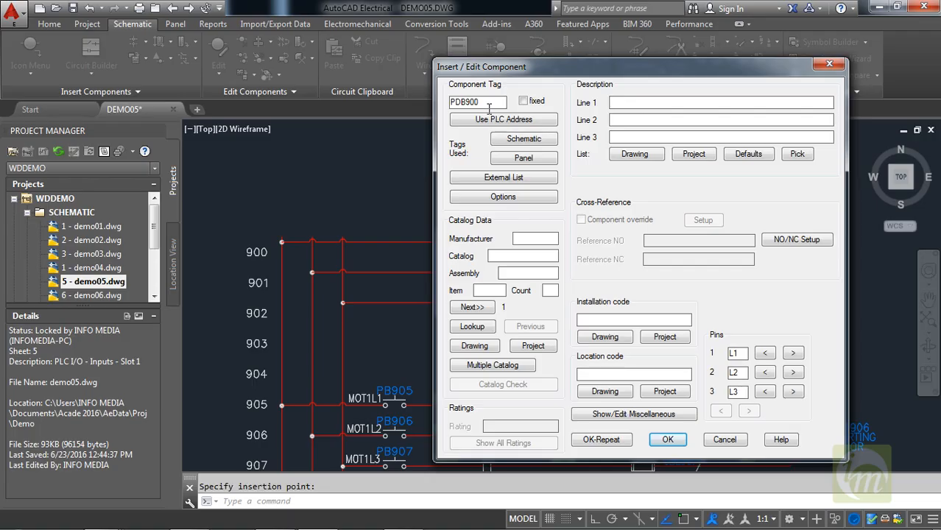
drag(619, 79, 571, 85)
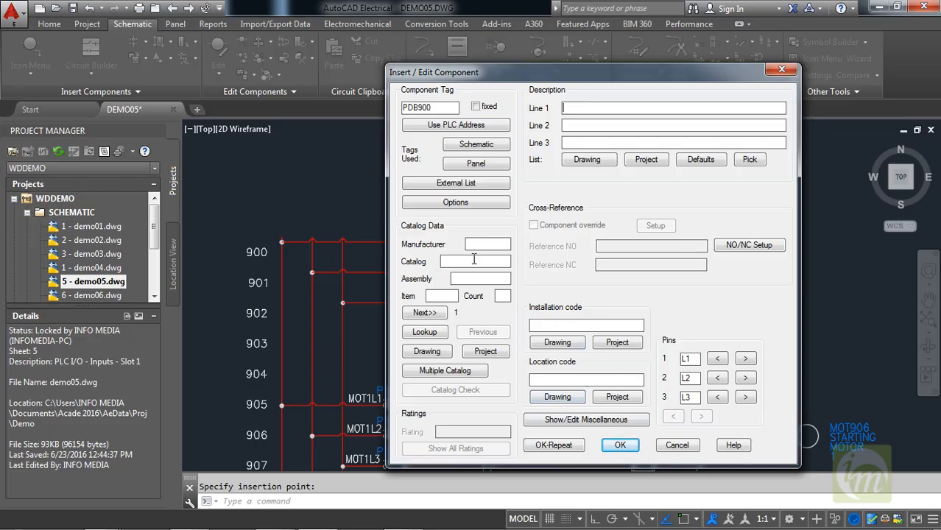
click(425, 335)
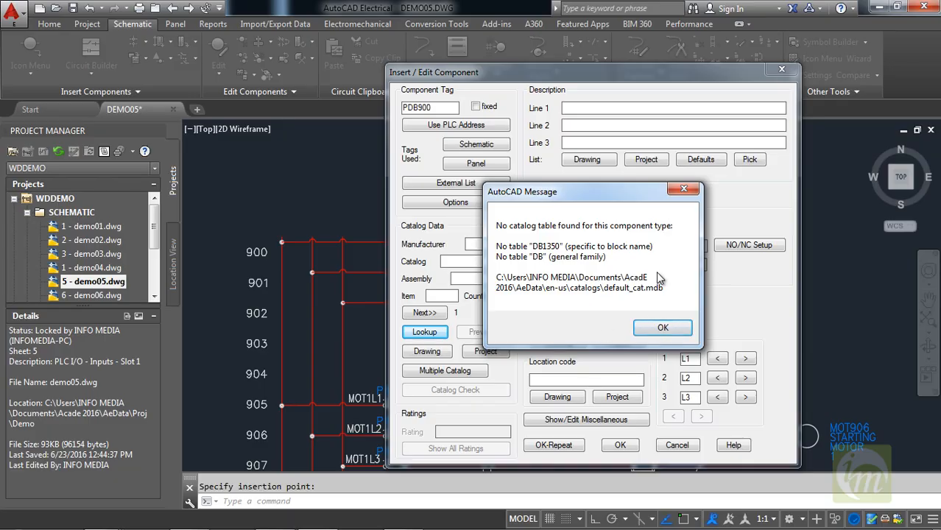
click(685, 192)
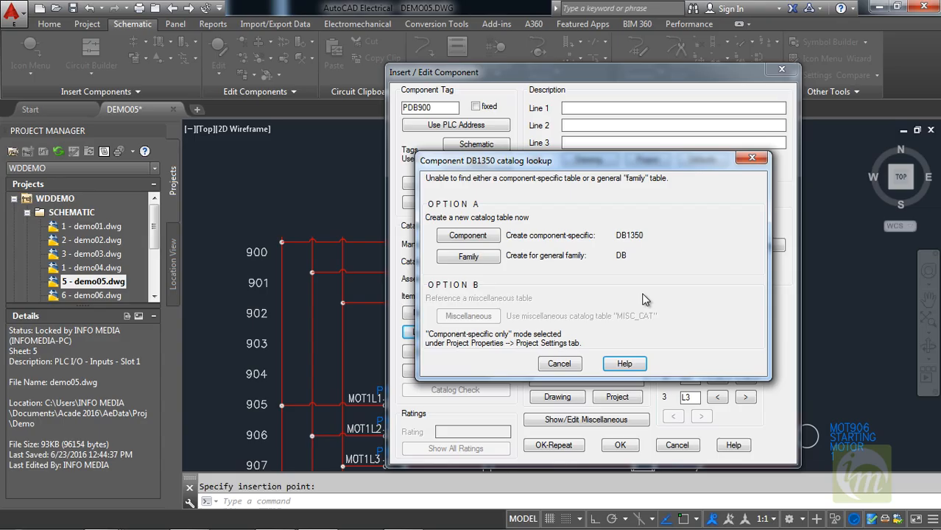
click(562, 368)
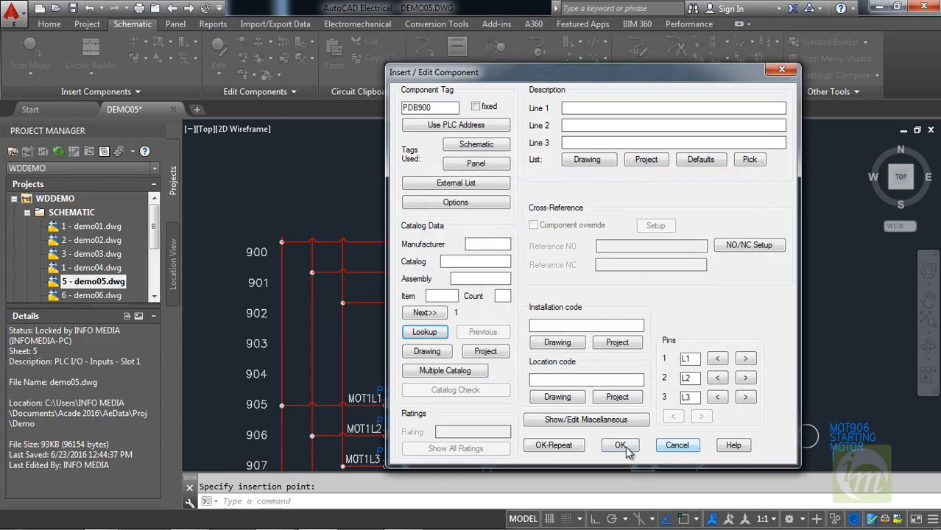
click(621, 446)
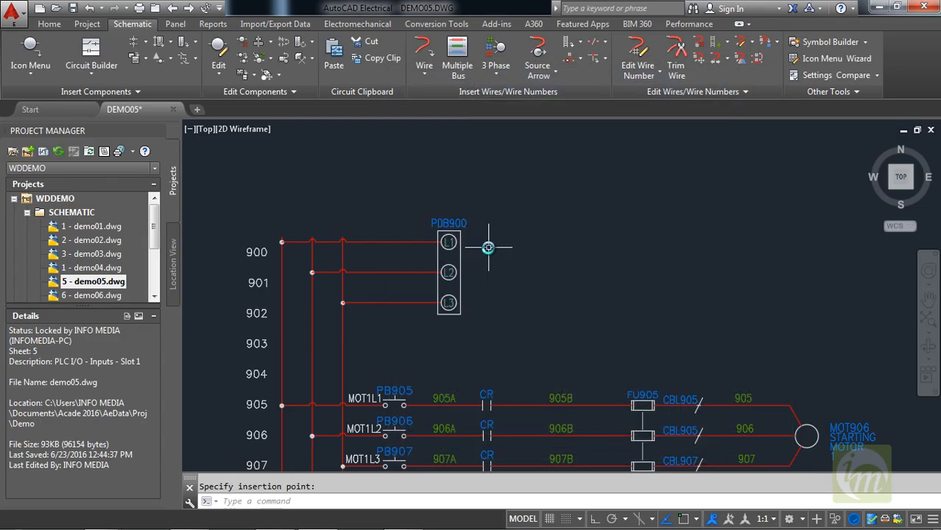
Examine the completed three-phase circuit, from the power distribution block through the relay contacts, fuses and cable markers to the motor.
middle_drag(557, 279, 517, 225)
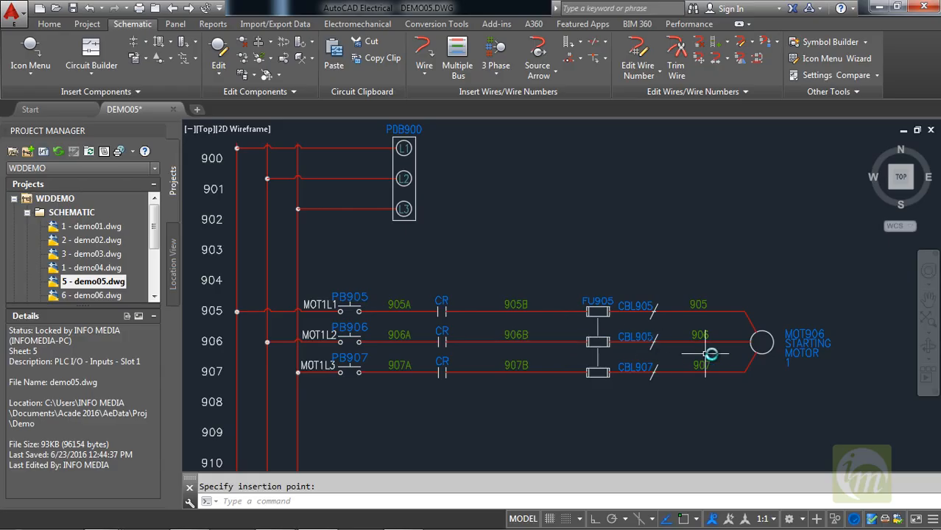
scroll(599, 404, down, 2)
scroll(599, 405, up, 2)
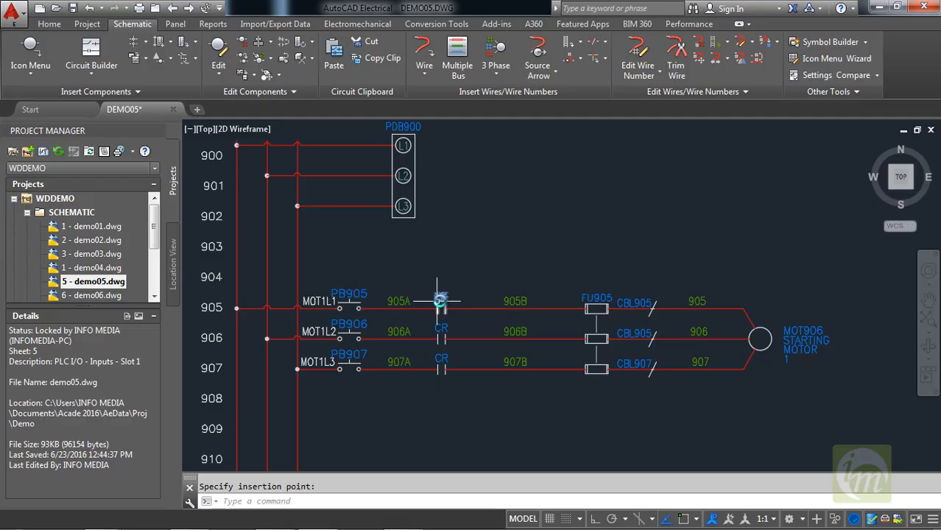
scroll(444, 301, up, 2)
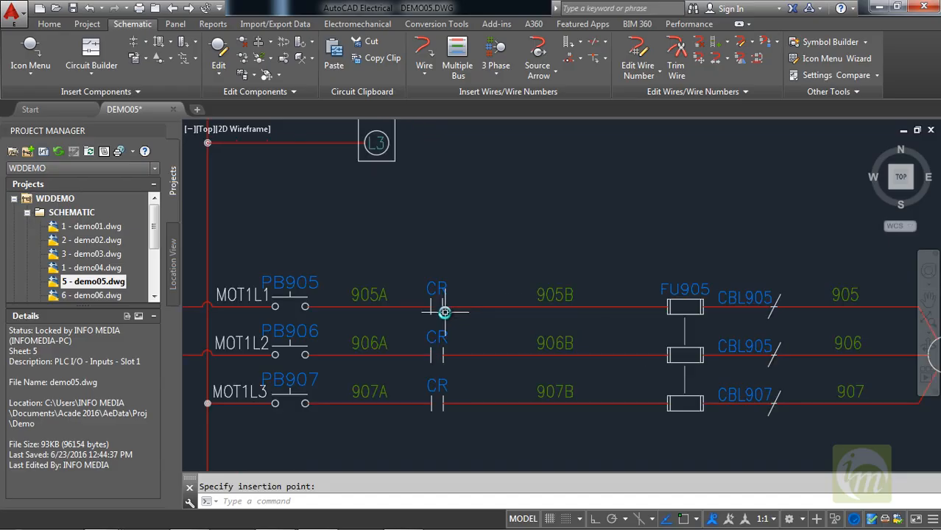
scroll(444, 301, down, 3)
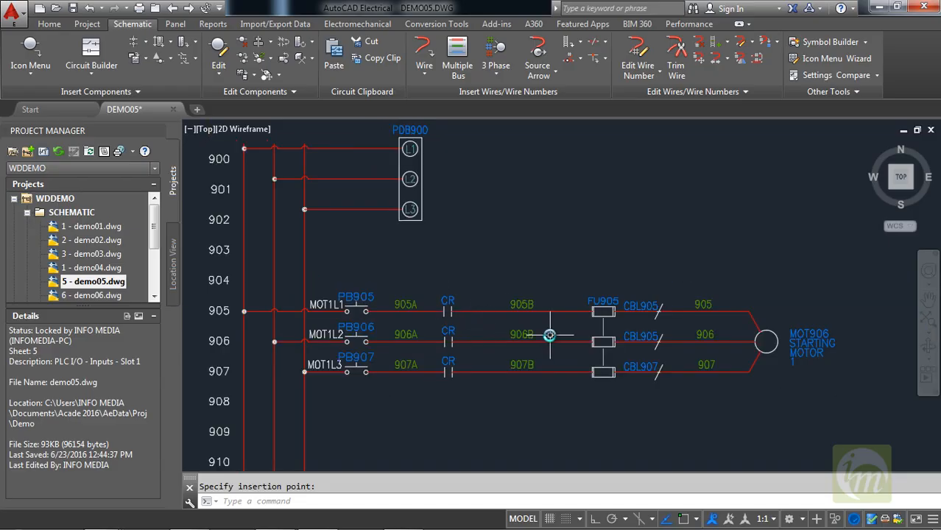
scroll(542, 306, up, 1)
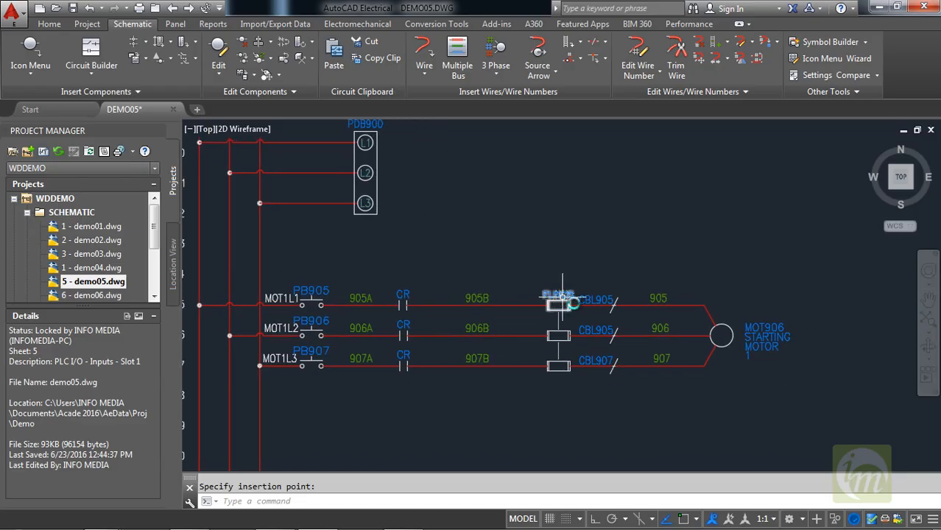
scroll(633, 309, up, 1)
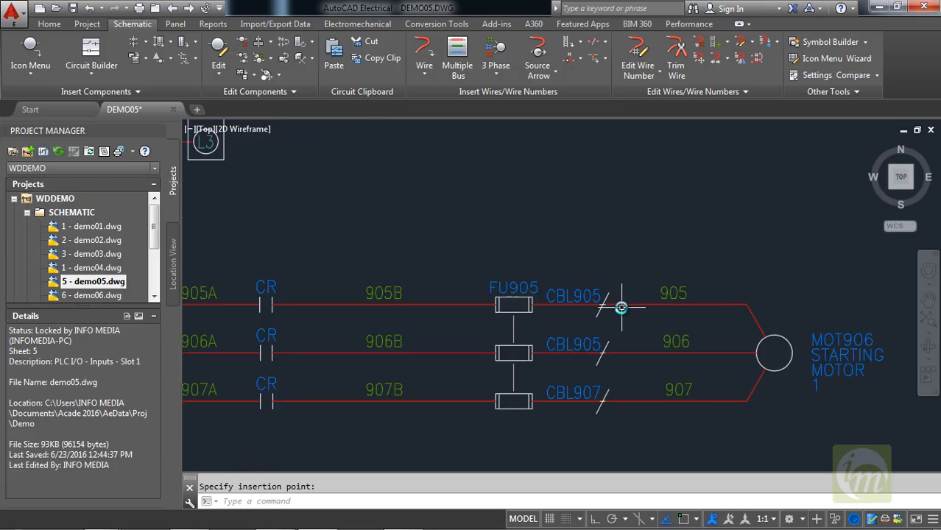
scroll(749, 339, down, 1)
scroll(798, 316, up, 2)
scroll(712, 307, down, 2)
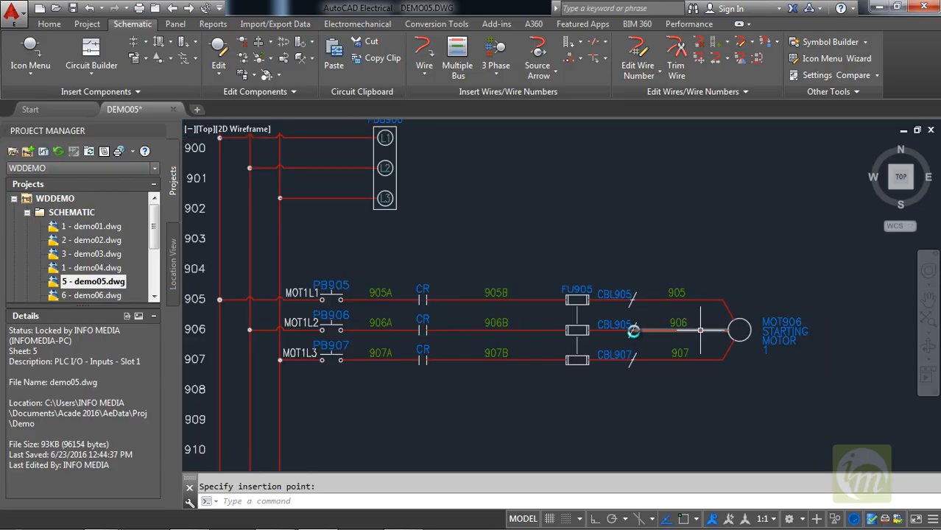
middle_drag(509, 315, 567, 353)
mouse_move(551, 298)
middle_down()
mouse_move(506, 256)
mouse_move(540, 284)
middle_up()
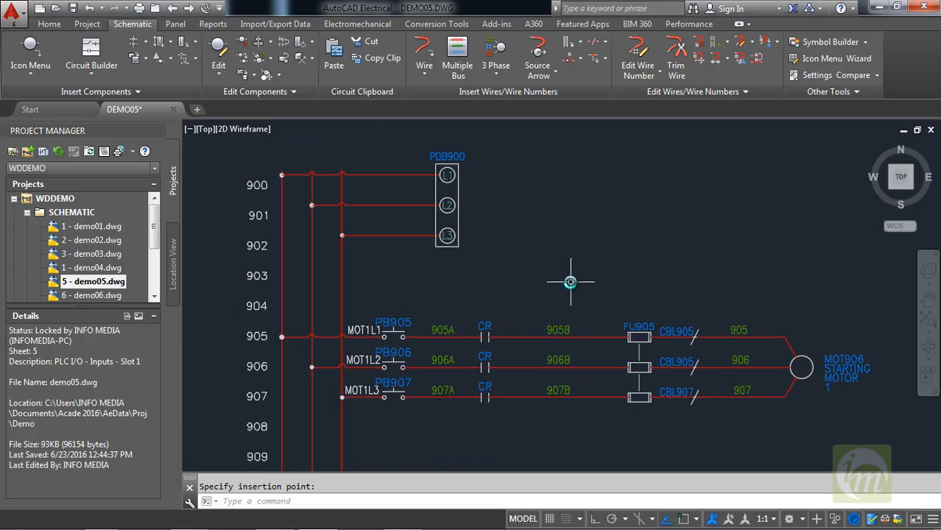
Review the bus-fed power distribution block and motor circuit on rungs 900 to 907, along with the free rungs below.
scroll(587, 331, down, 2)
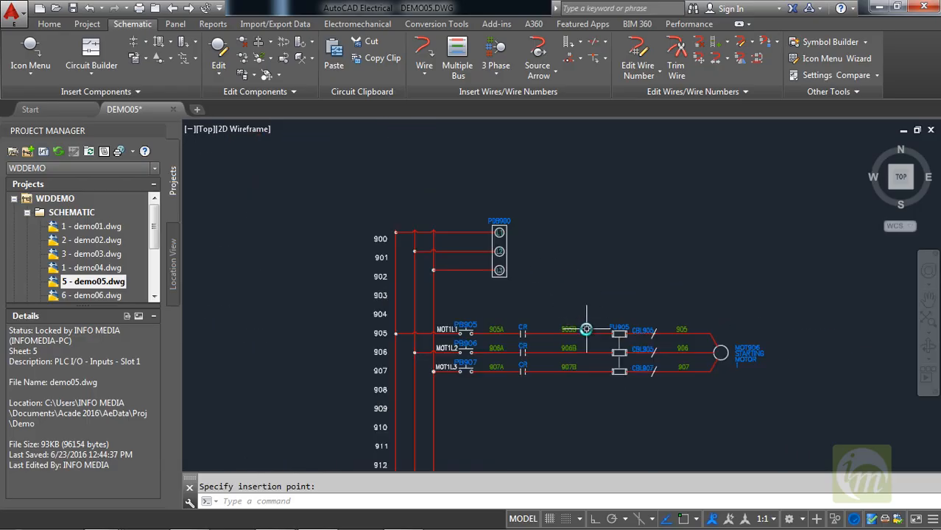
scroll(586, 329, up, 2)
scroll(586, 329, down, 2)
middle_drag(587, 332, 508, 311)
scroll(470, 252, up, 2)
middle_drag(471, 252, 504, 267)
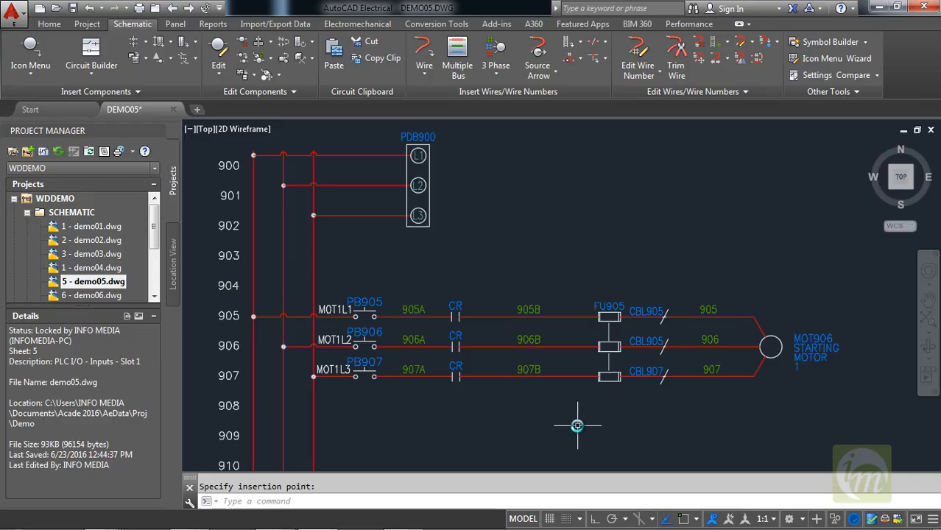
middle_drag(577, 424, 580, 420)
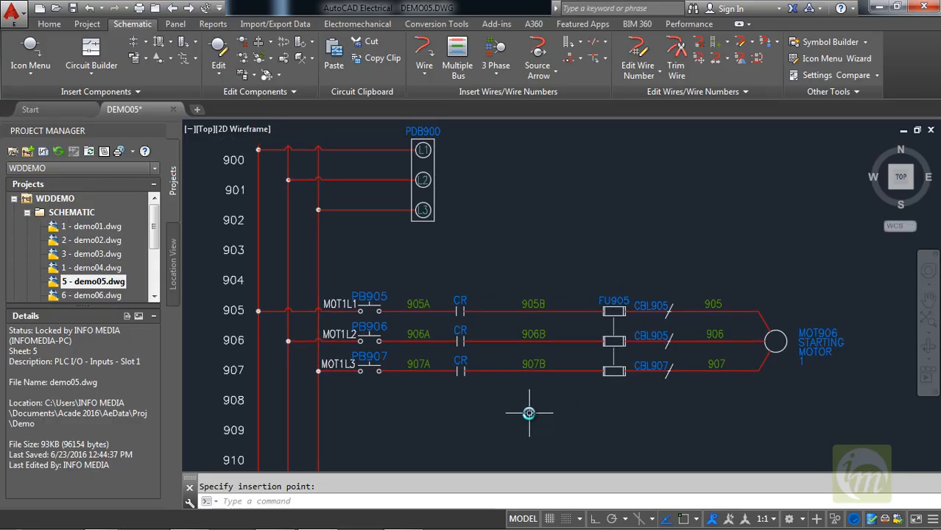
scroll(526, 401, down, 2)
middle_drag(524, 400, 507, 348)
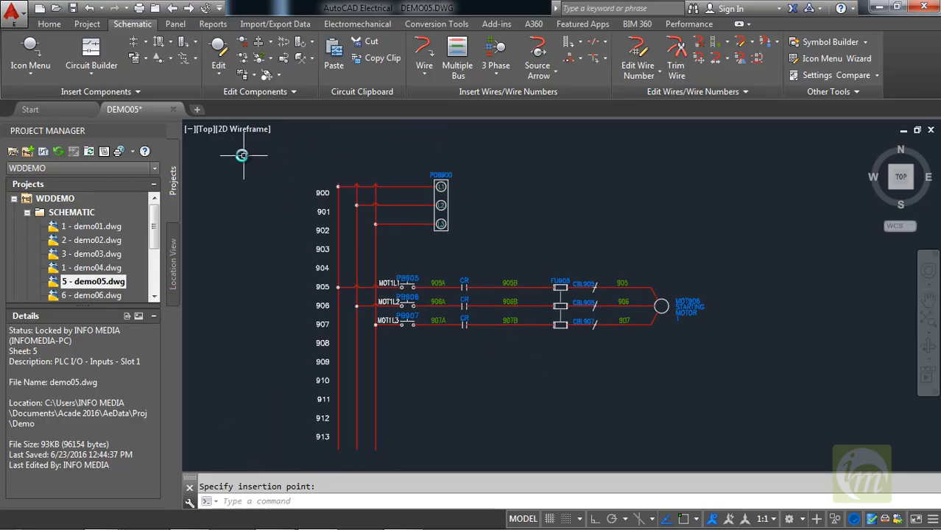
Insert a horizontal 1ph Motor Circuit with Circuit Builder on the middle vertical bus wire at rung 910, keeping the default scale and spacing.
click(99, 74)
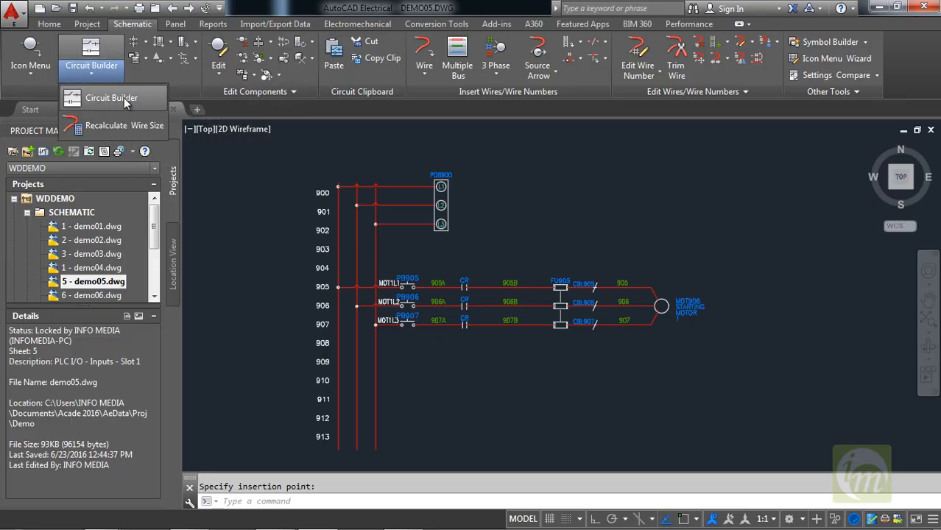
click(123, 97)
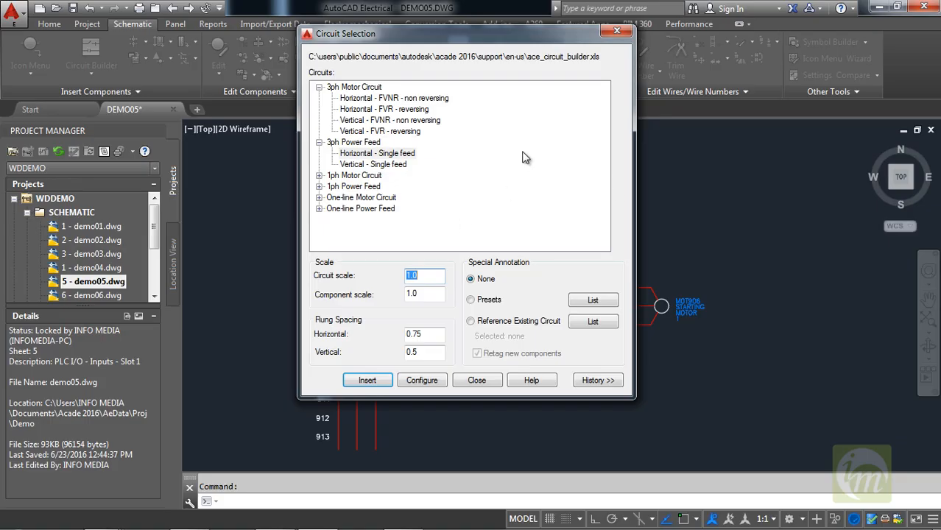
drag(441, 30, 585, 72)
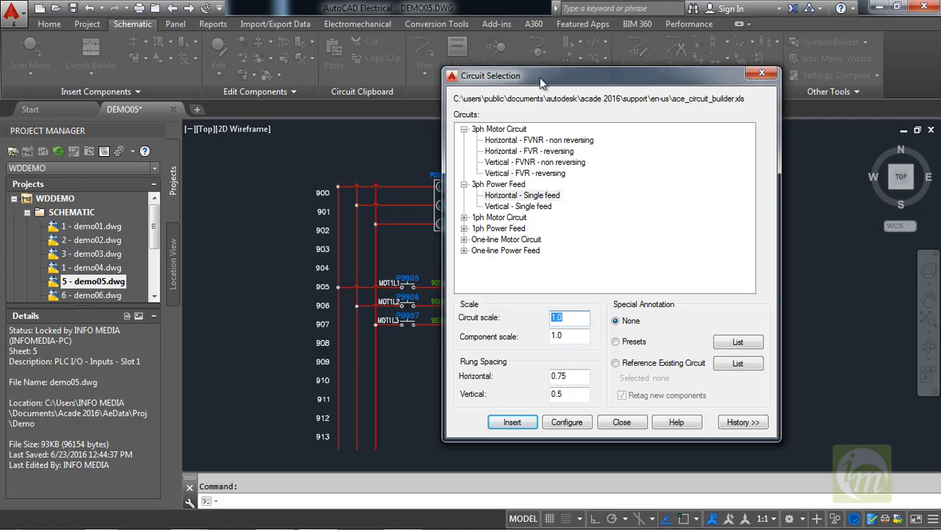
mouse_move(539, 77)
mouse_down()
mouse_move(659, 101)
mouse_move(659, 79)
mouse_move(675, 97)
mouse_move(647, 78)
mouse_move(652, 86)
mouse_up()
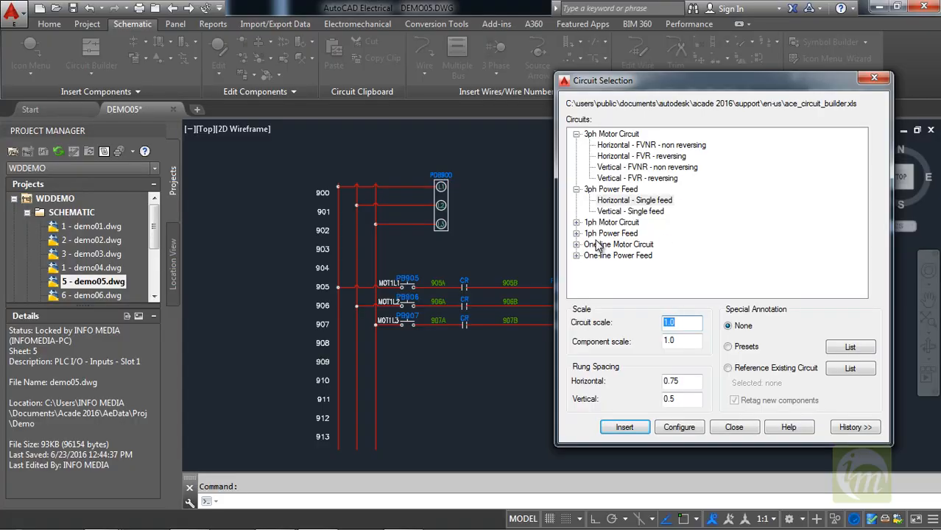
click(576, 222)
click(616, 234)
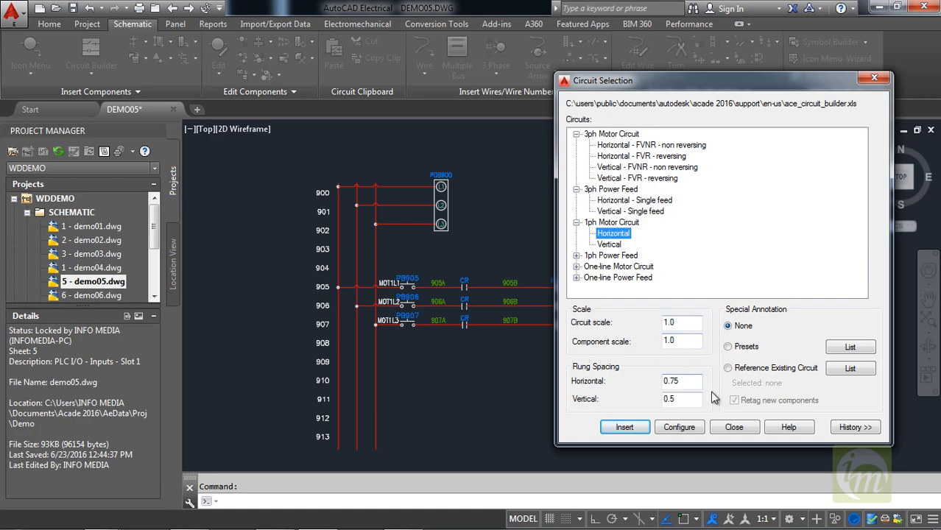
click(624, 428)
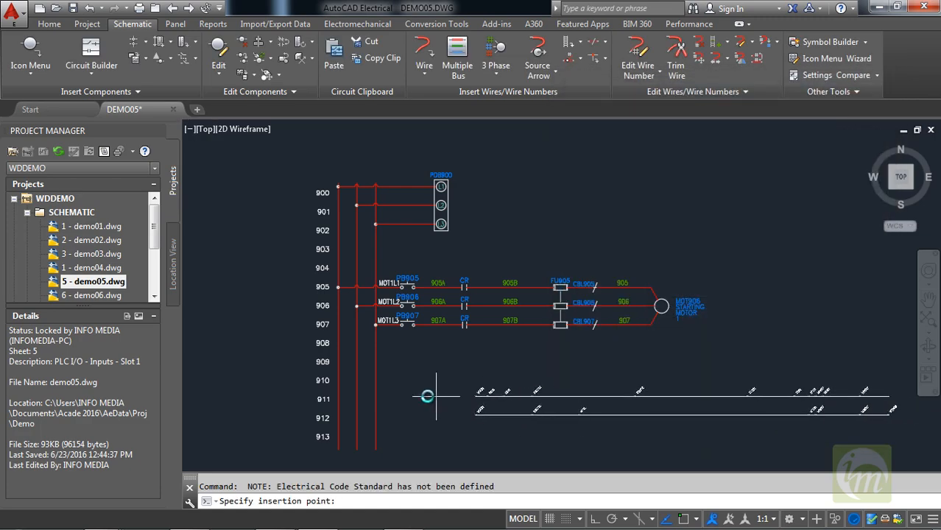
click(356, 378)
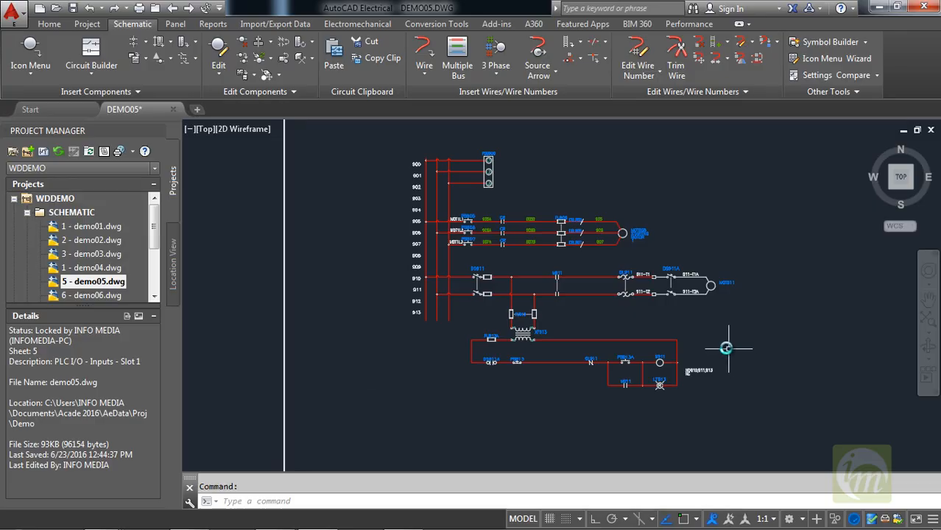
Examine the inserted single-phase motor circuit, including its disconnects, overloads, control transformer and control rungs, against the rest of the sheet.
scroll(563, 256, up, 3)
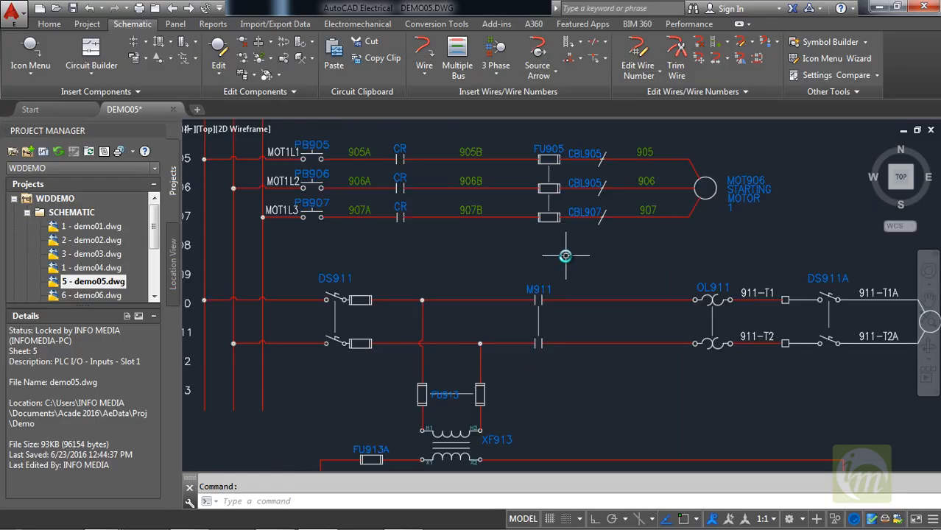
scroll(565, 255, down, 3)
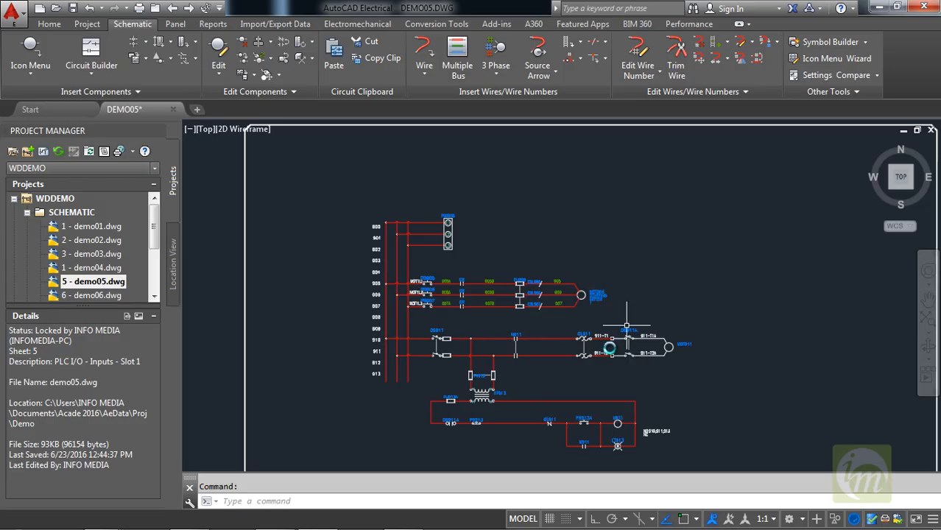
scroll(563, 361, up, 2)
scroll(567, 368, down, 2)
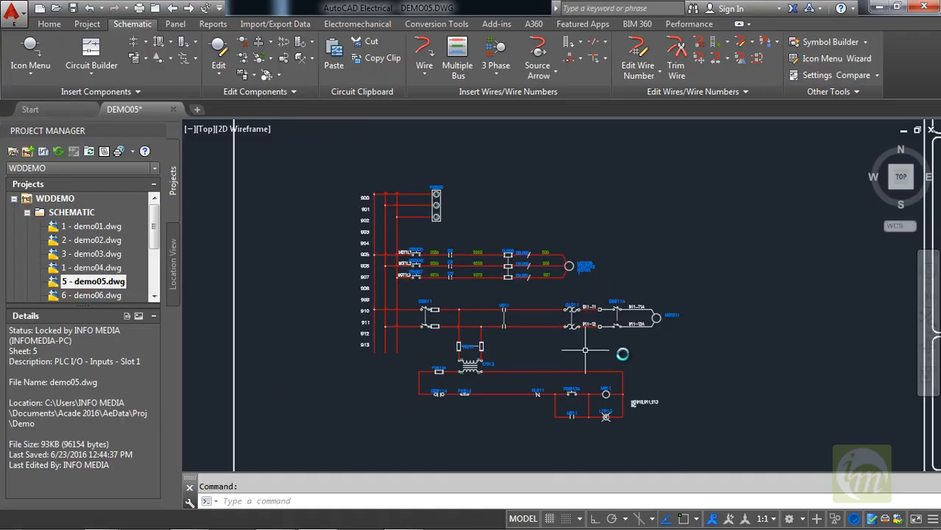
scroll(623, 353, up, 2)
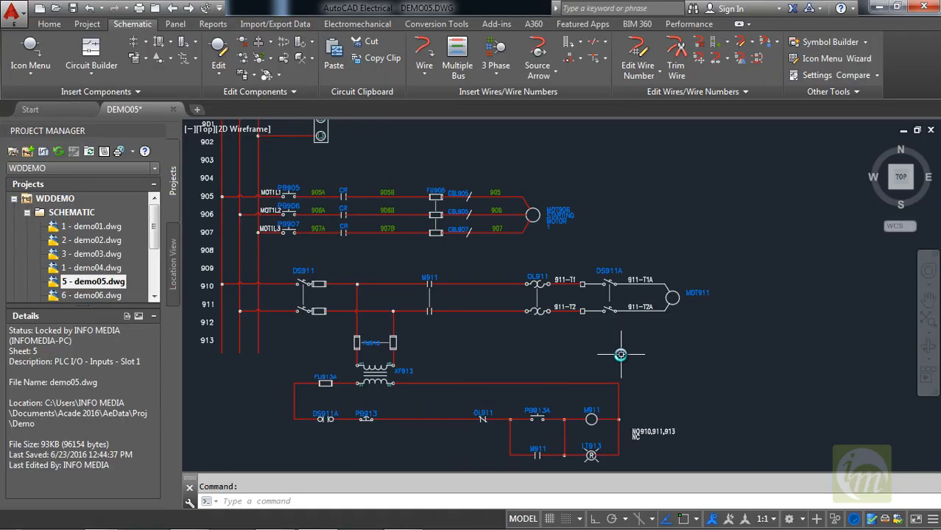
scroll(557, 342, down, 3)
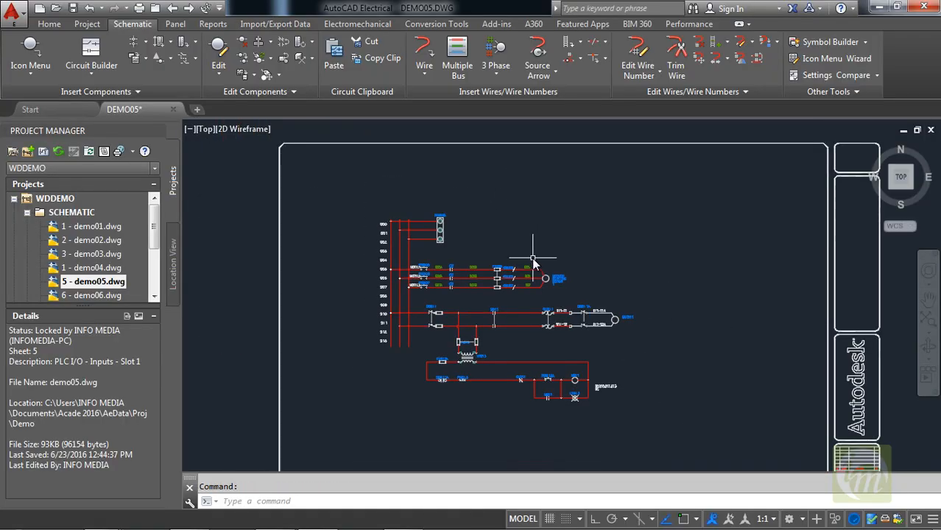
middle_drag(631, 269, 600, 263)
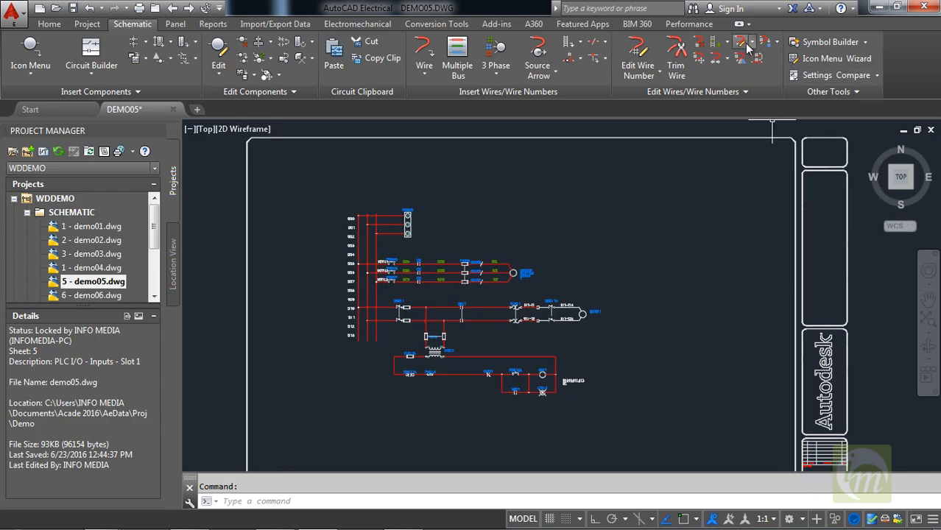
Open the schematic menu file ACE_JIC_MENU.DAT in the Icon Menu Wizard and display the User Circuits submenu under Miscellaneous.
click(833, 63)
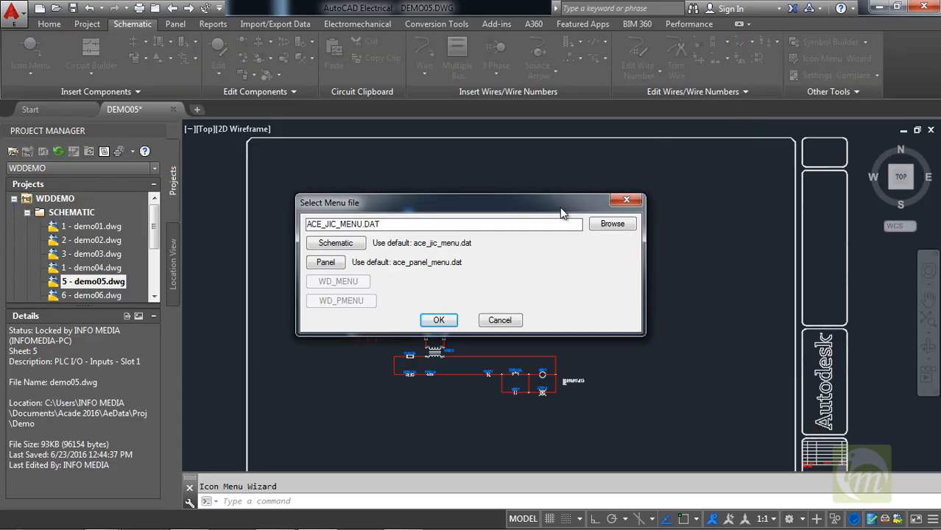
drag(559, 211, 665, 153)
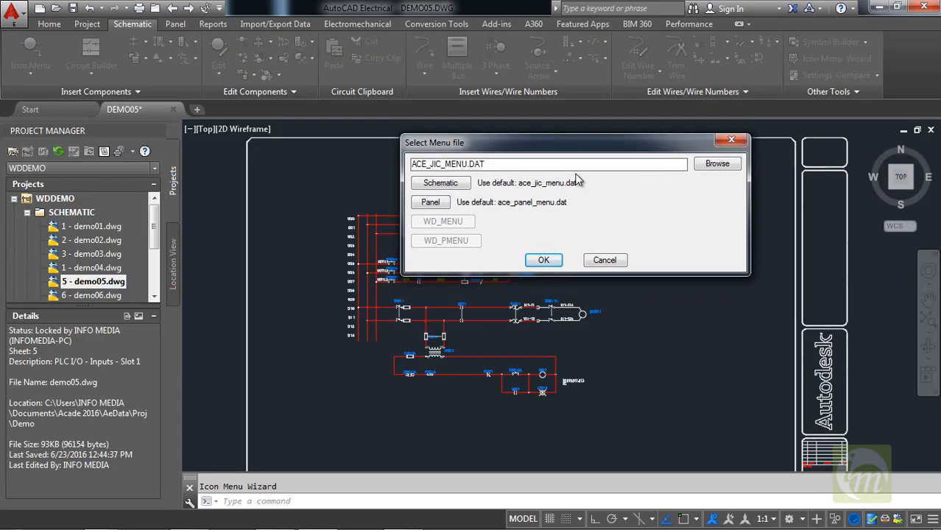
click(440, 185)
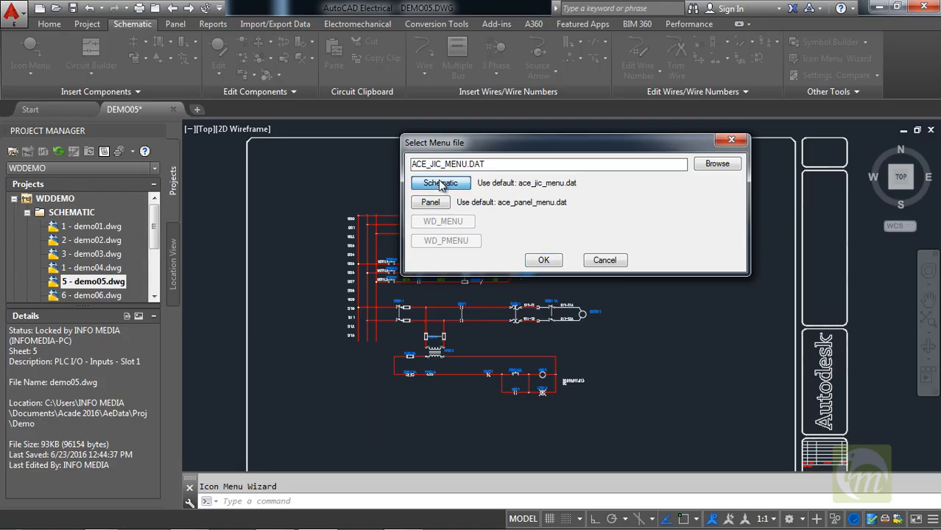
click(543, 260)
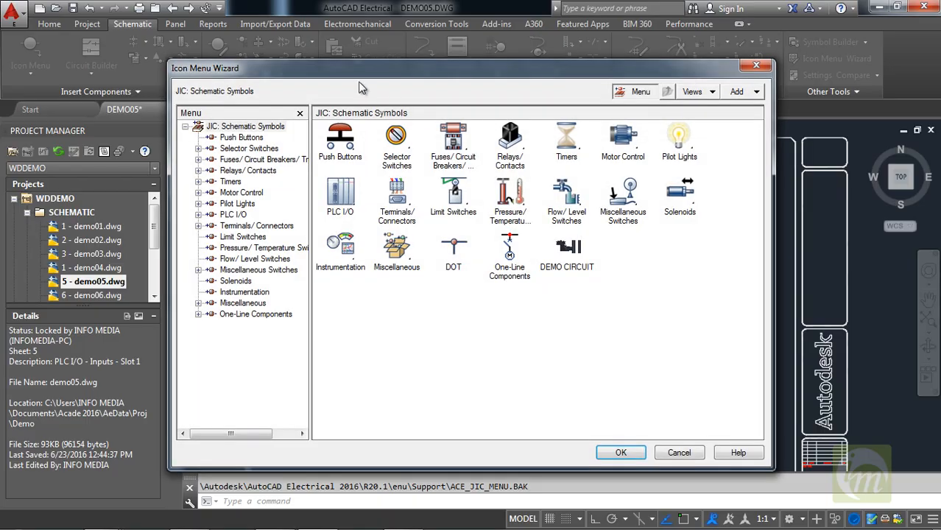
mouse_move(350, 79)
mouse_down()
mouse_move(409, 66)
mouse_move(361, 64)
mouse_up()
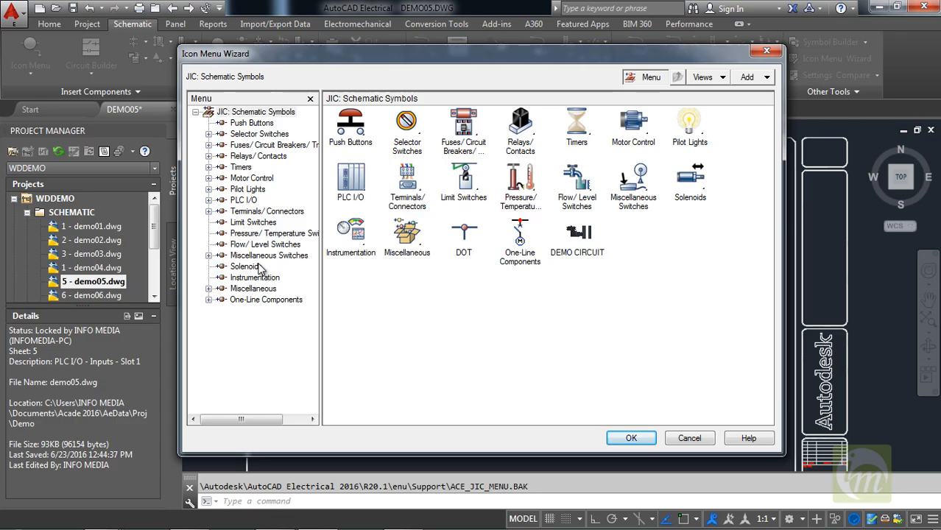
click(209, 289)
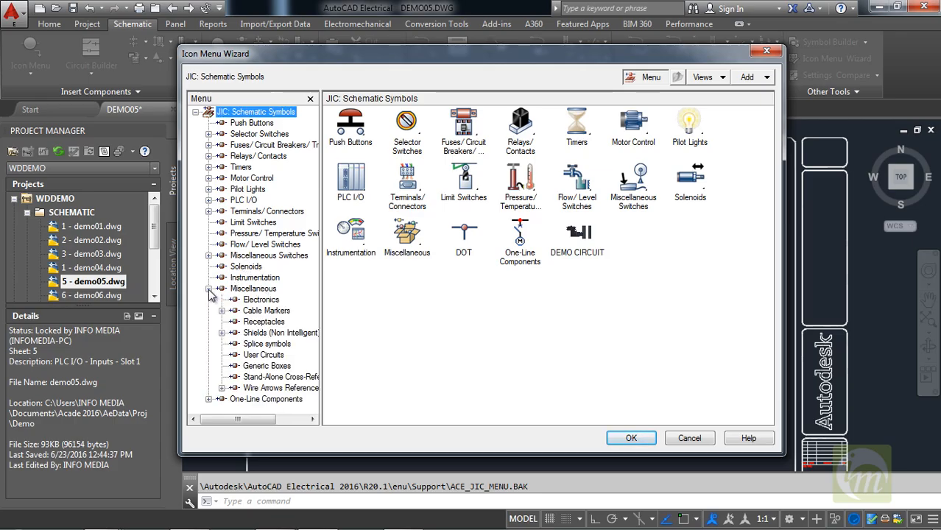
click(262, 356)
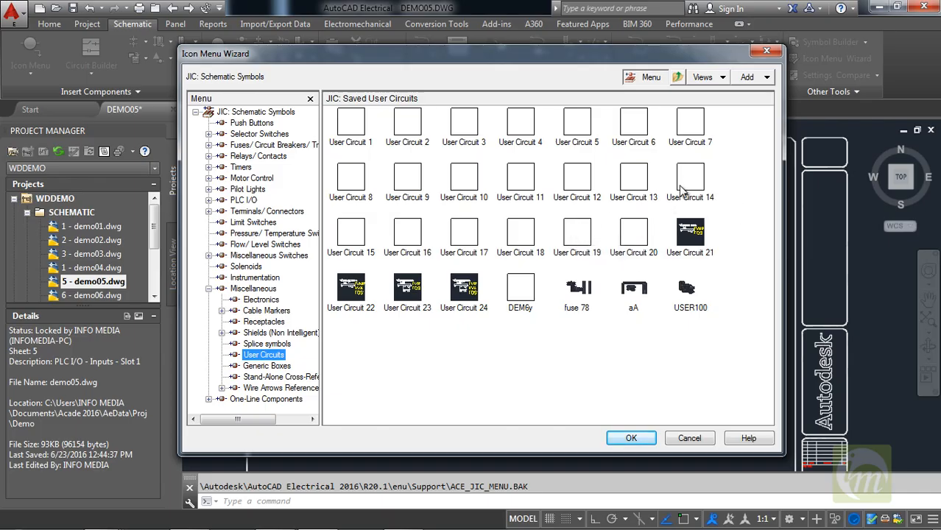
Start a new circuit icon named USER CIRCUIT 101 with a screen-captured PNG image file also named USER CIRCUIT 101.
click(767, 78)
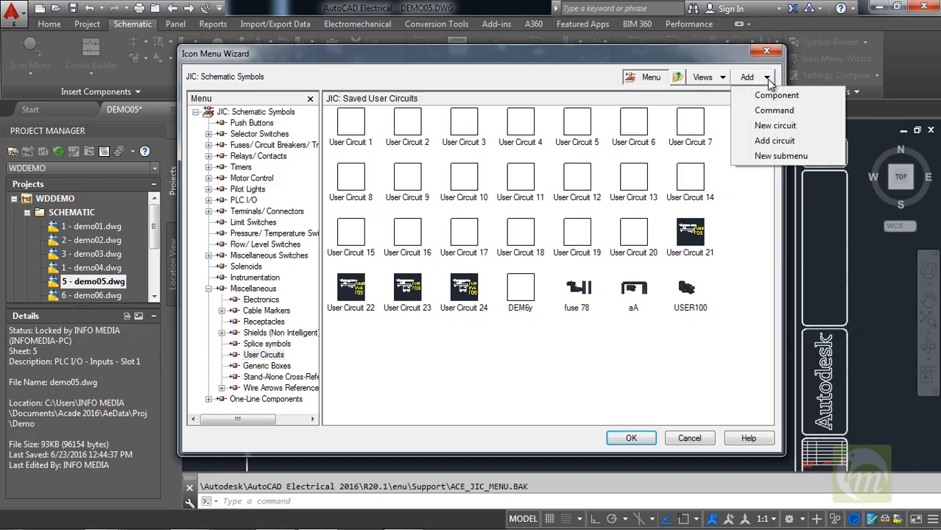
click(775, 125)
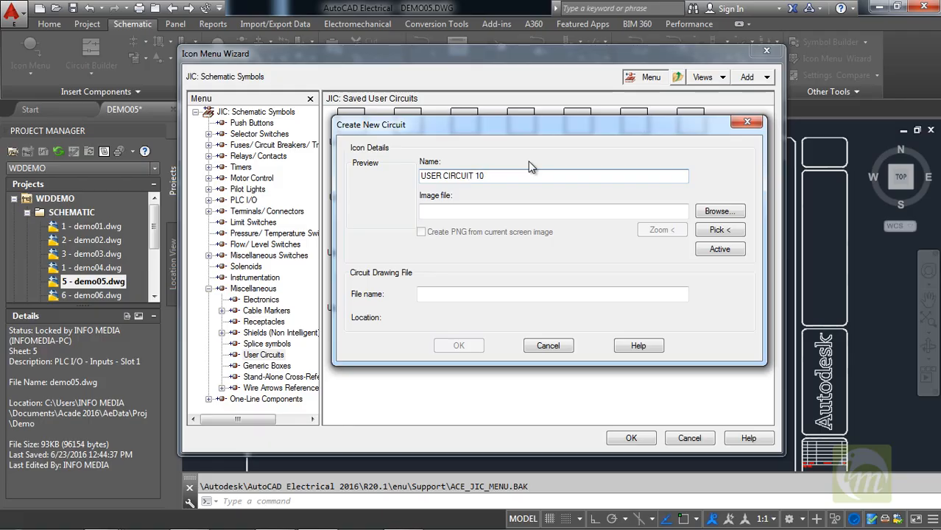
click(491, 214)
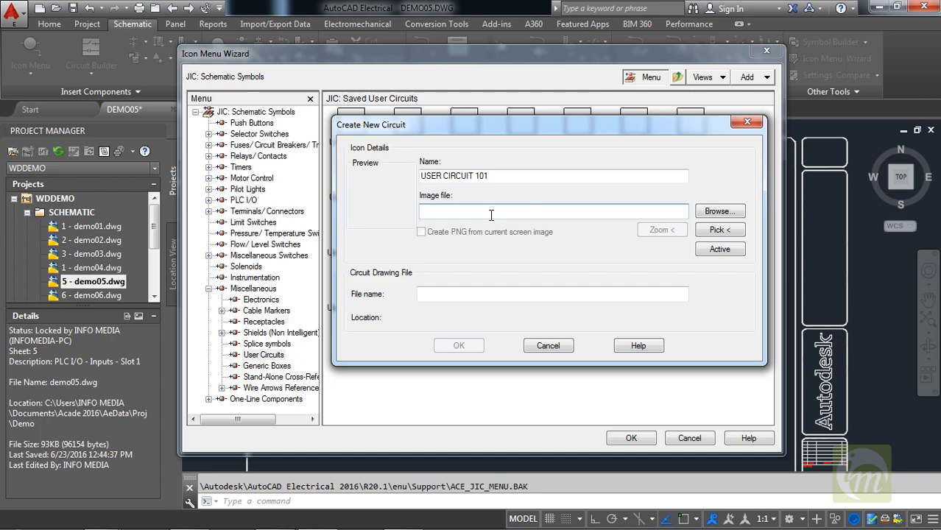
text(USER)
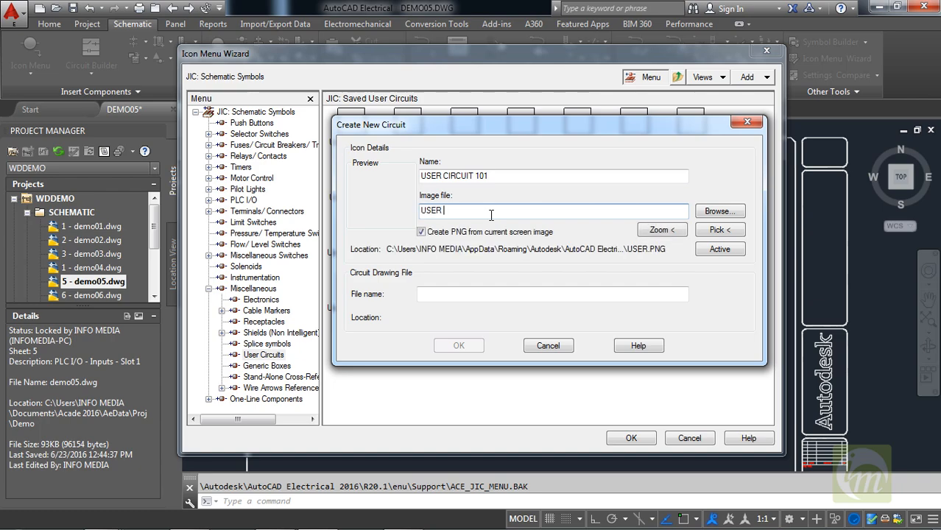
text( CIRCUI)
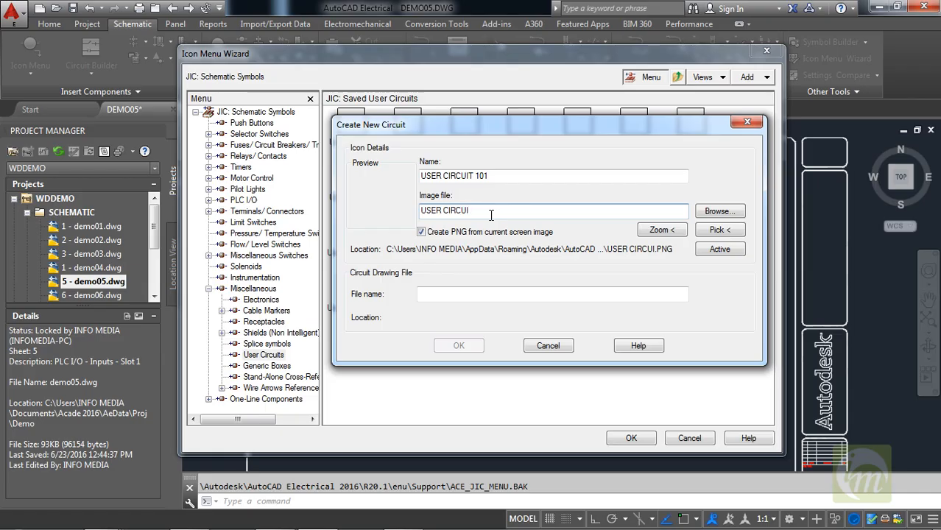
text(T 101)
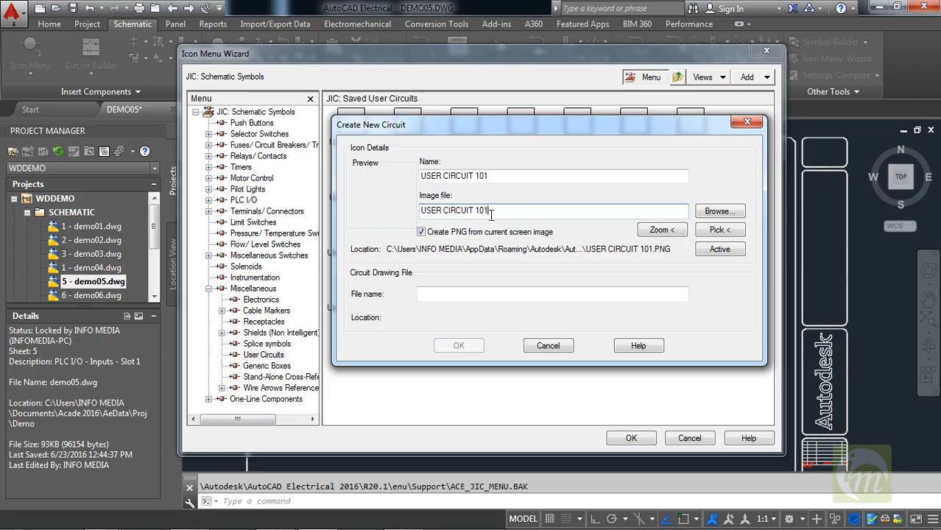
Name the circuit drawing file USER CIRCUIT 101 and accept the new circuit's details.
click(461, 294)
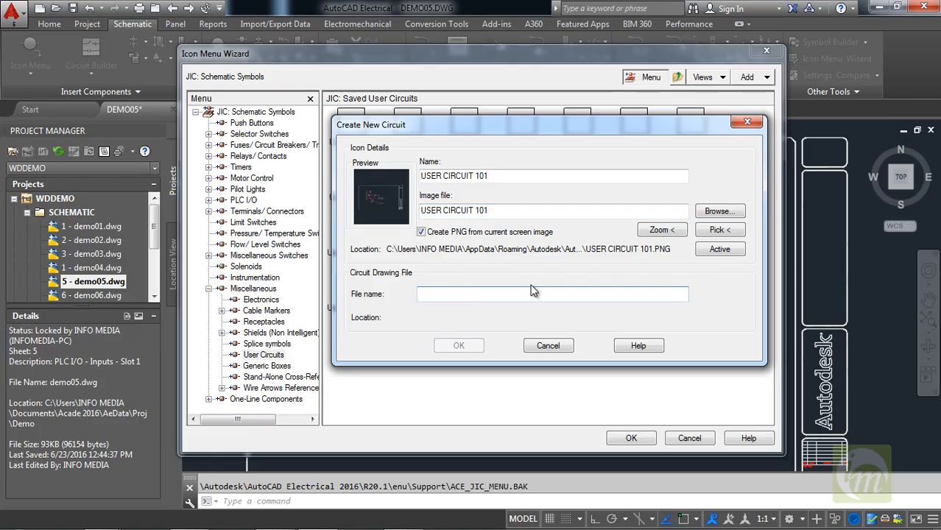
text(USER)
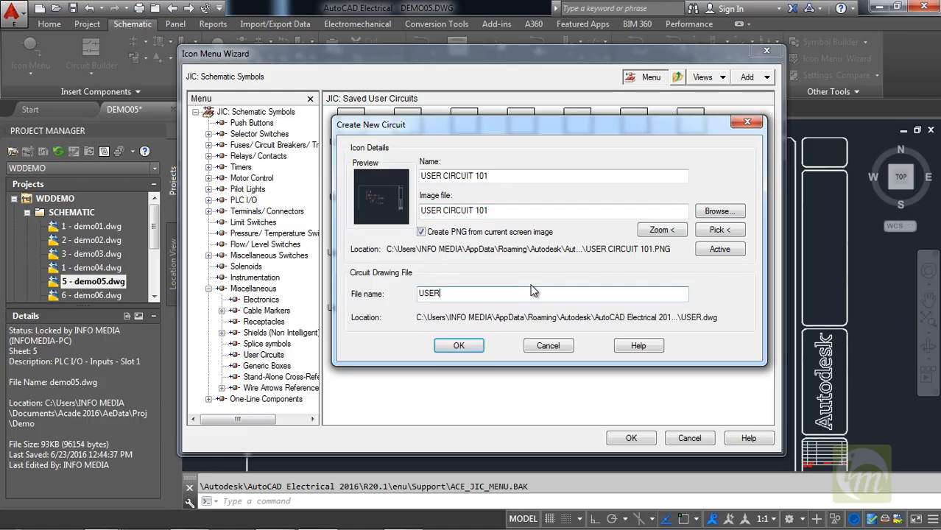
text( CIRC)
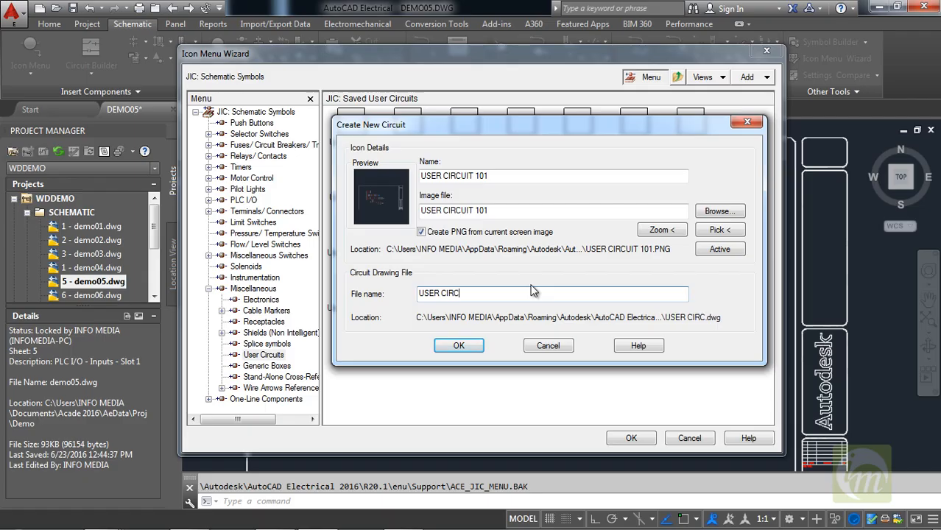
text(UIT 101)
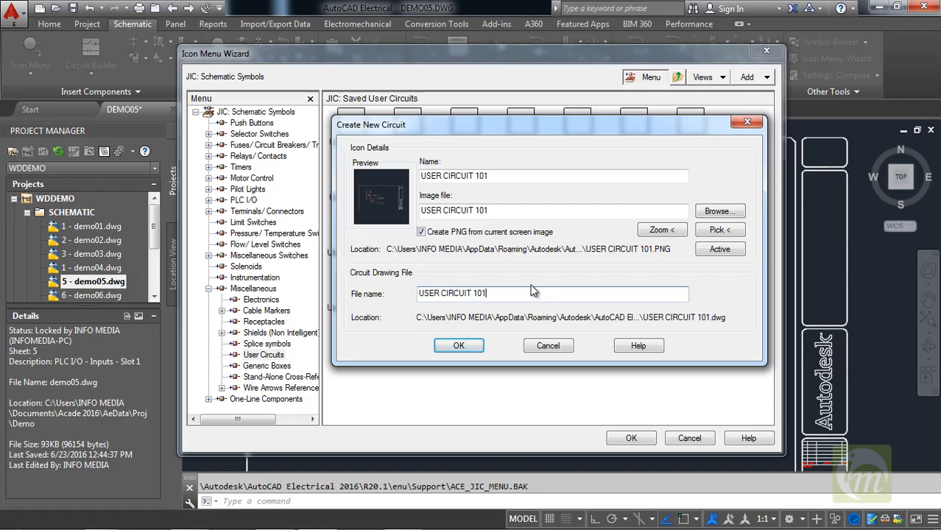
click(455, 345)
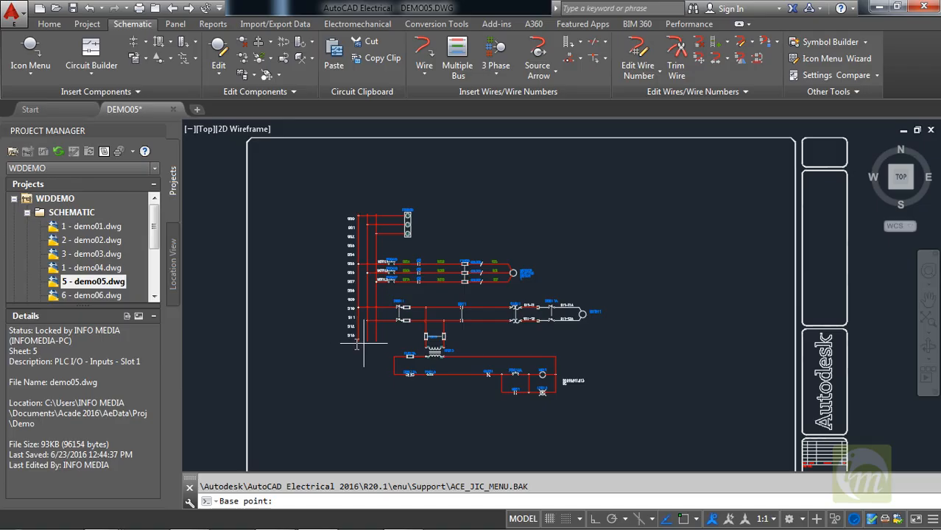
Set the base point of the saved circuit at the lower end of the ladder's leftmost vertical wire.
click(696, 519)
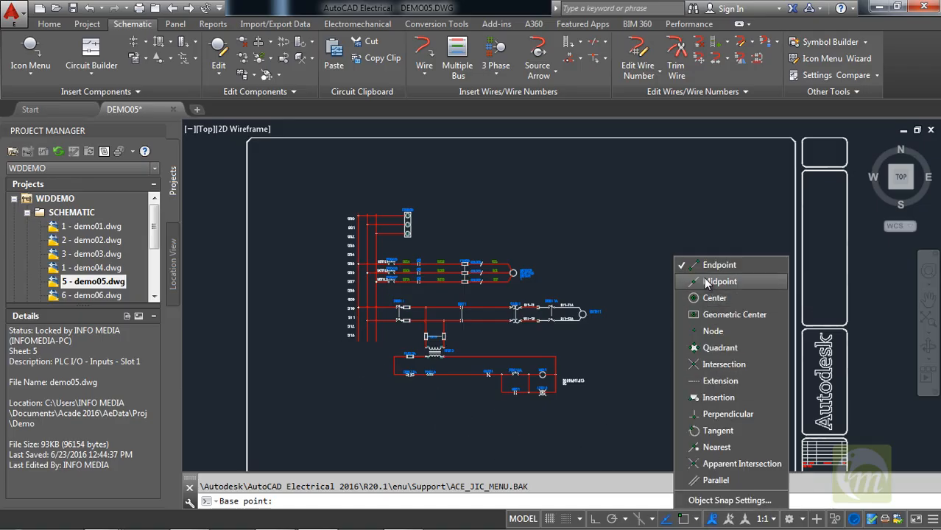
click(358, 346)
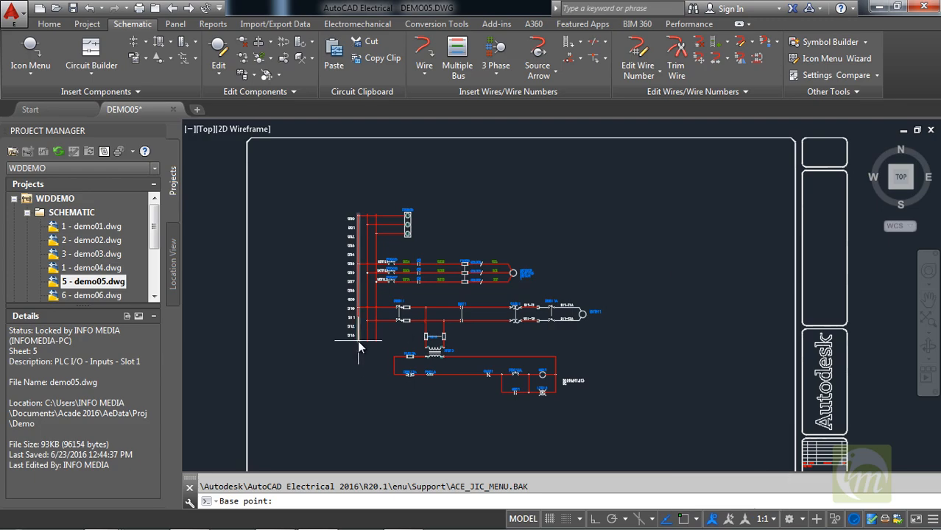
scroll(359, 353, up, 4)
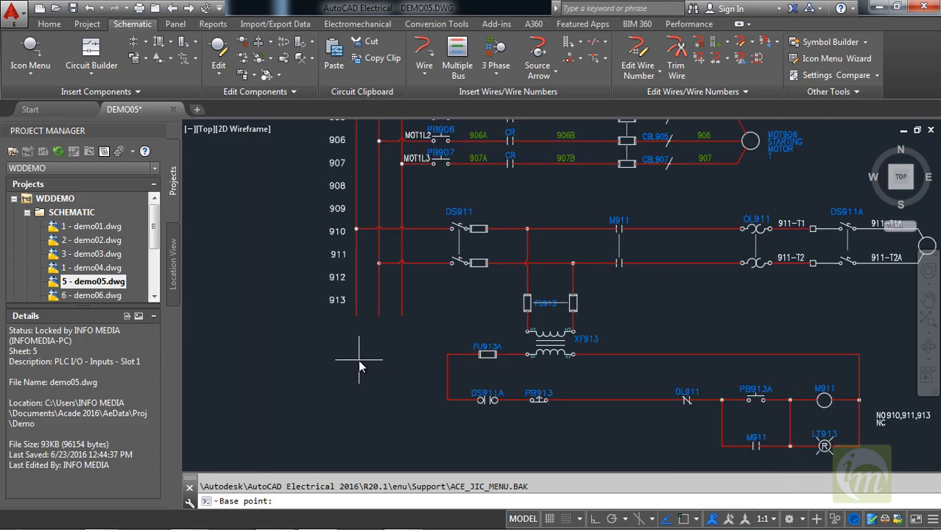
click(358, 315)
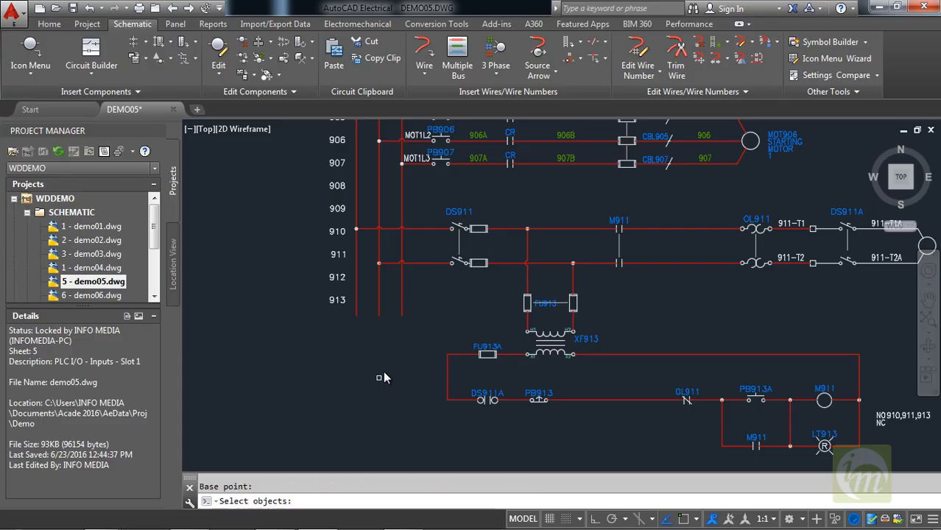
Capture the entire ladder with both motor circuits and the control rungs as USER CIRCUIT 101, and save the icon menu.
scroll(383, 378, down, 5)
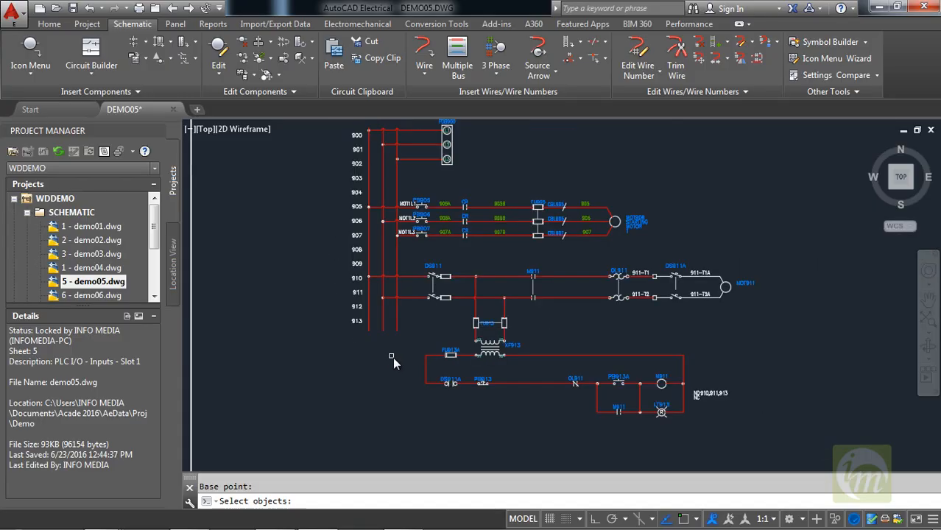
click(721, 440)
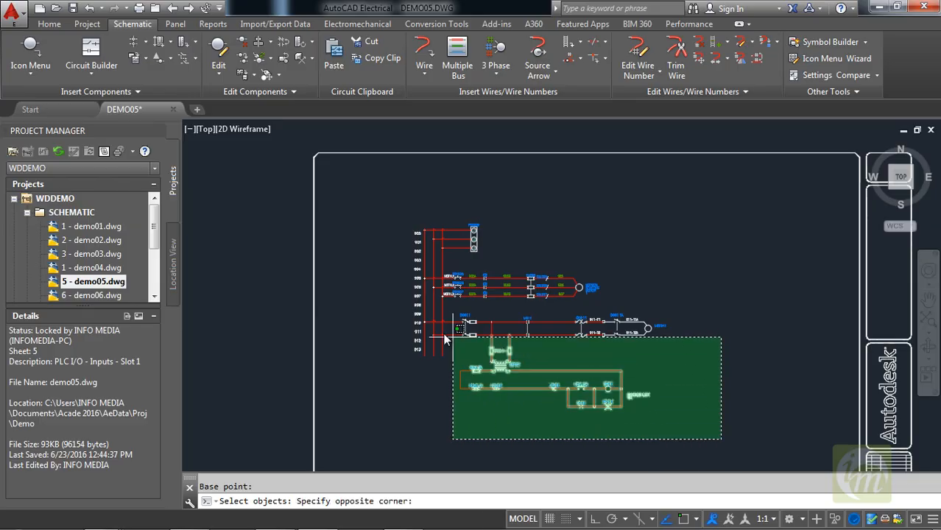
click(375, 191)
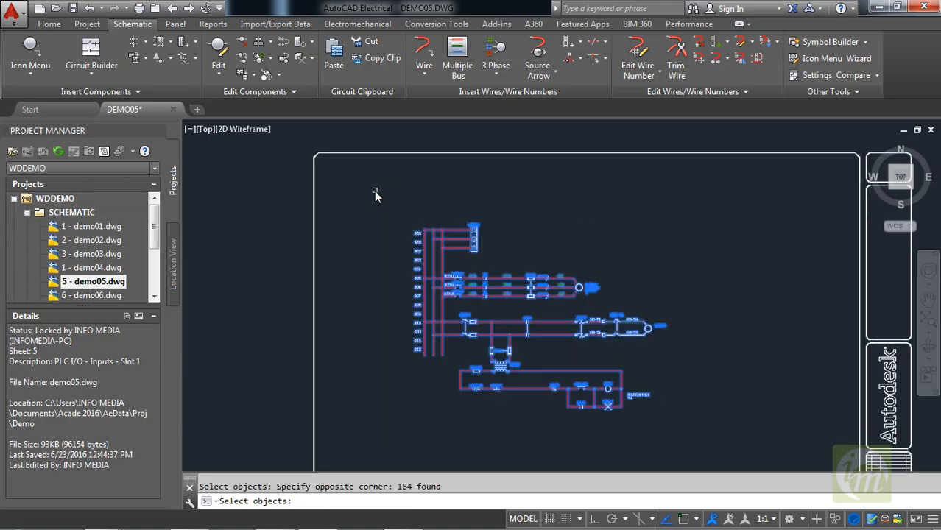
key(Return)
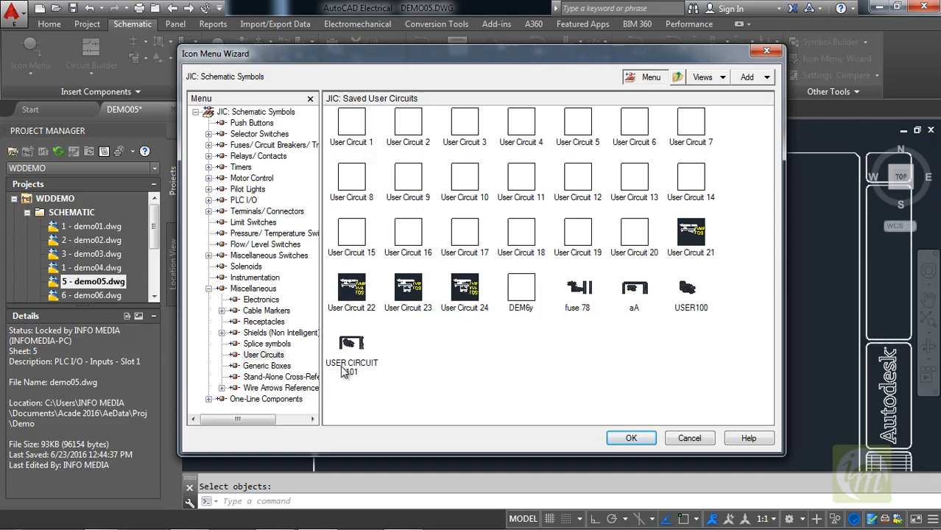
click(622, 440)
Start inserting the saved circuit USER CIRCUIT 101 from the User Circuits icons.
mouse_move(615, 335)
middle_down()
mouse_move(485, 266)
mouse_move(537, 293)
middle_up()
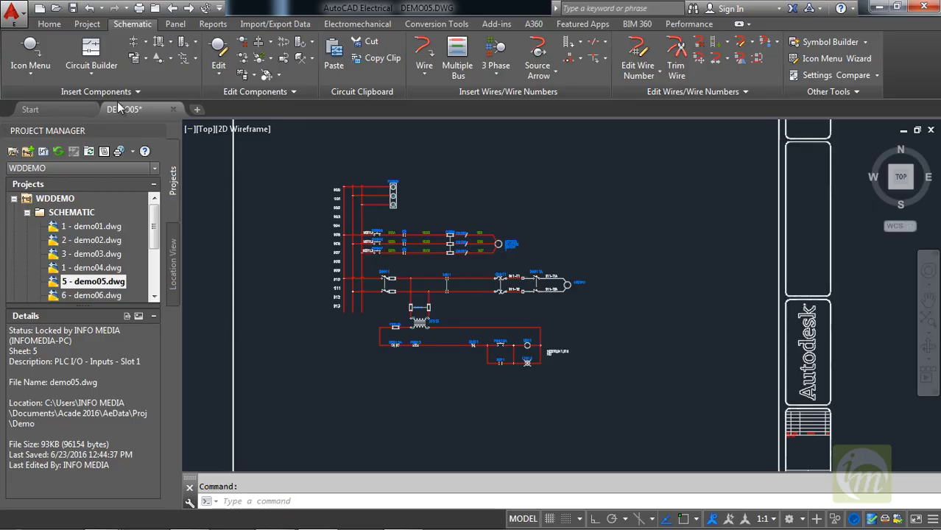
click(147, 58)
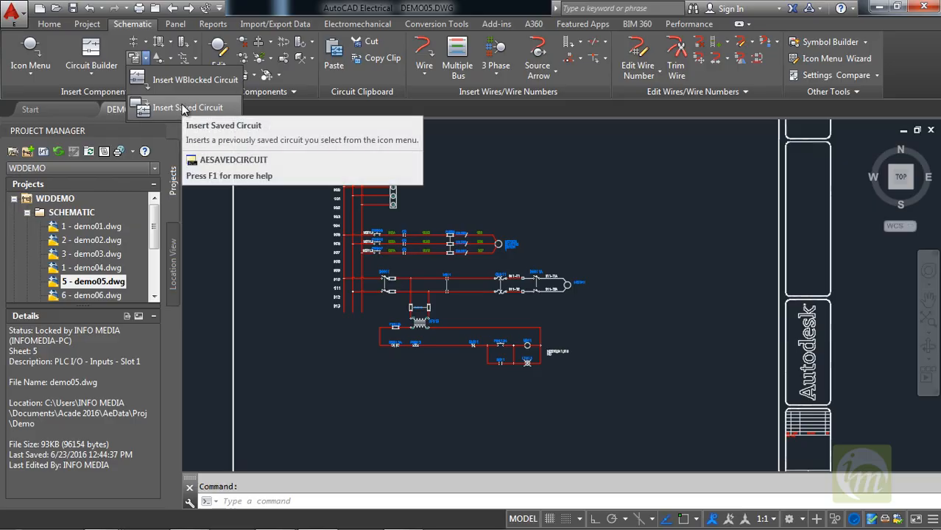
click(181, 106)
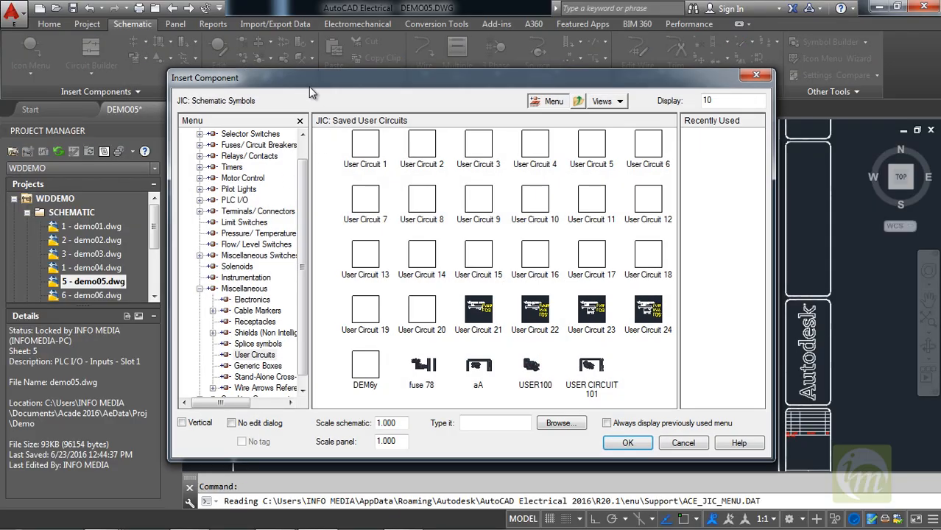
drag(299, 84, 276, 58)
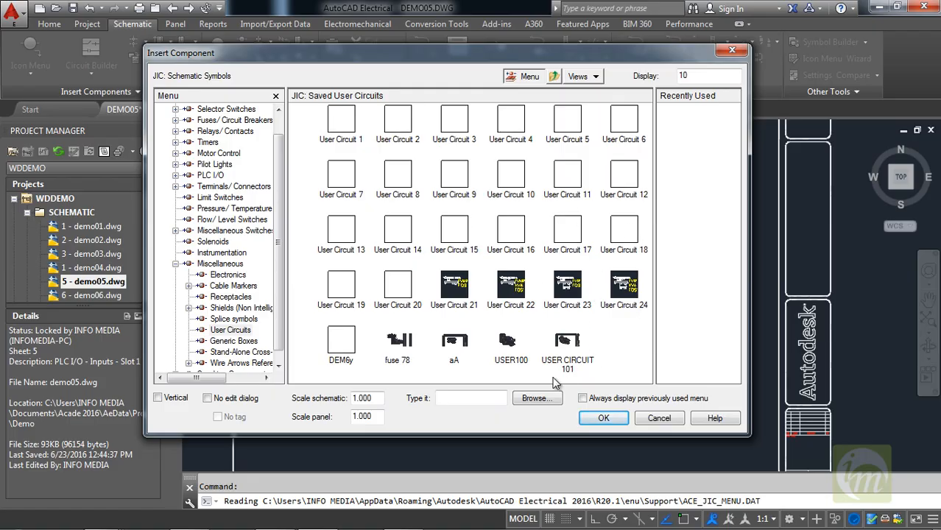
click(572, 352)
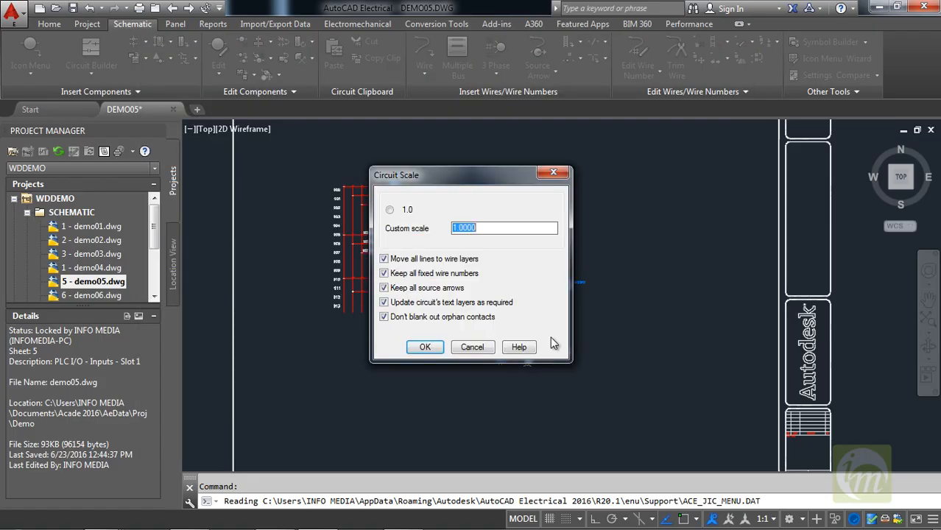
Insert the saved circuit at a custom scale of 0.5 in the free area below and left of the original circuitry.
drag(446, 172, 566, 147)
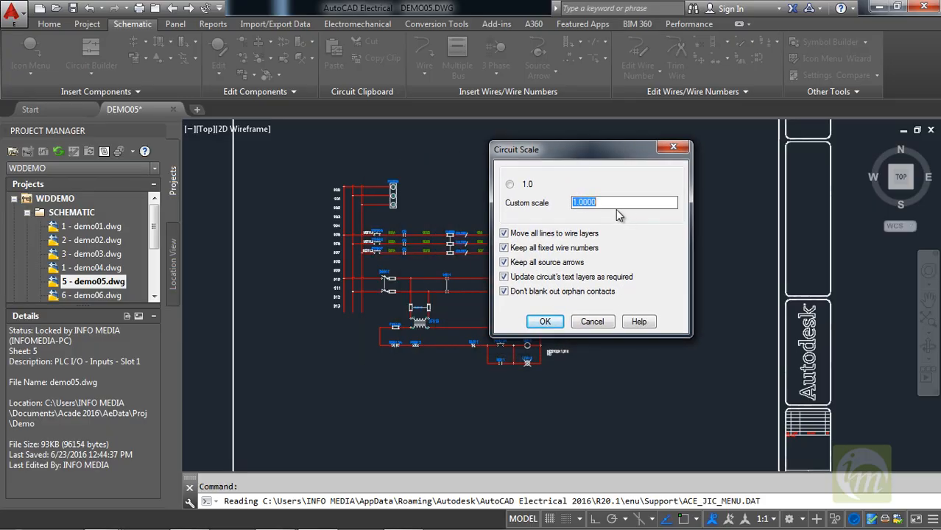
text(0.5)
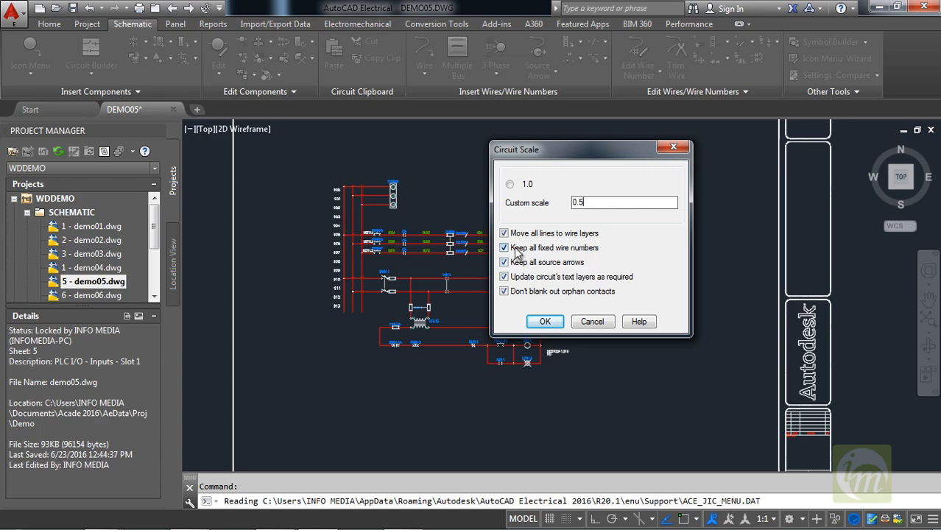
click(545, 323)
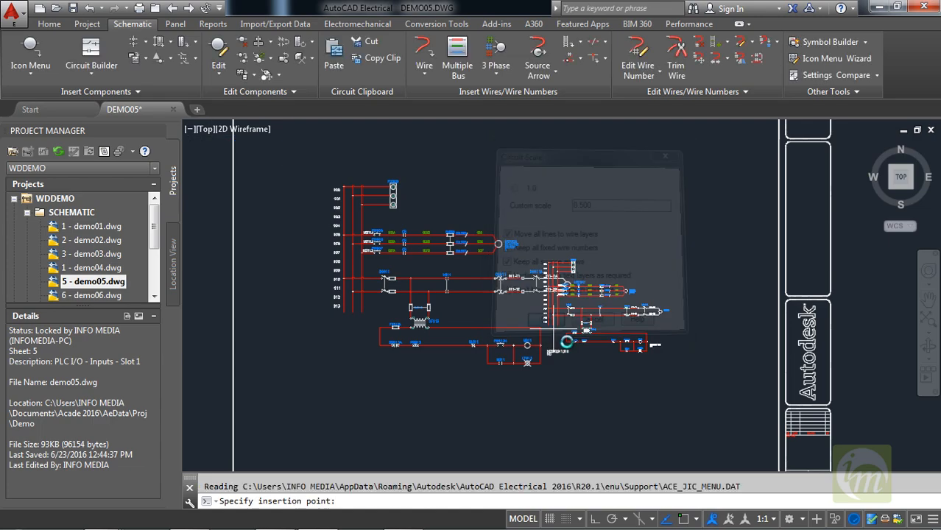
middle_drag(449, 439, 402, 369)
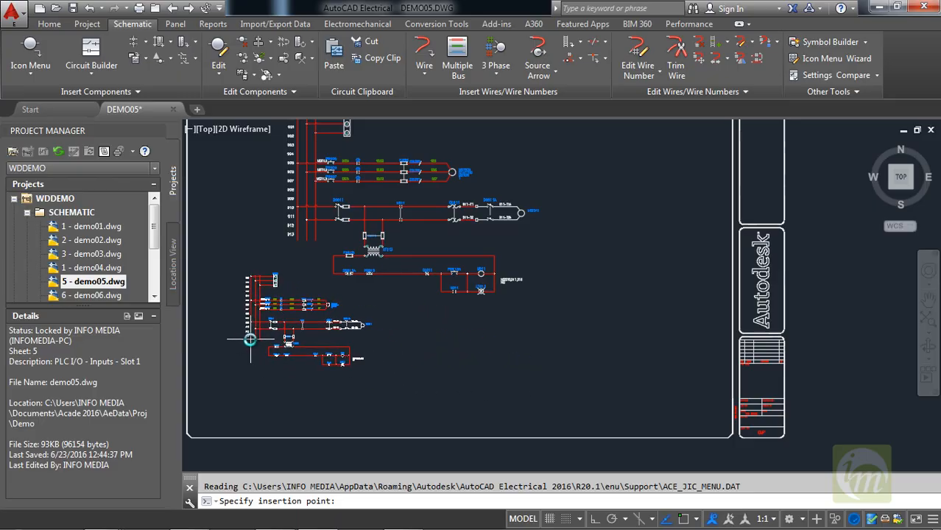
click(248, 338)
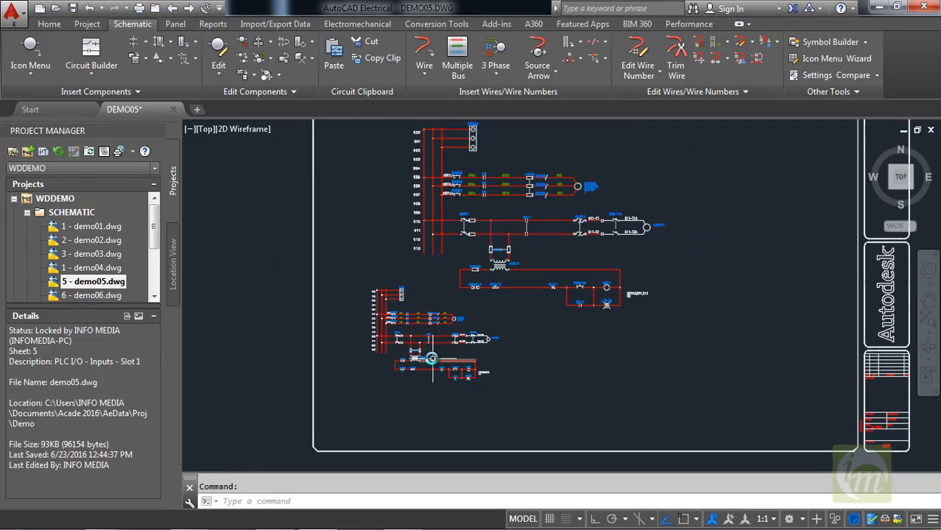
Delete the entire reduced-scale copy of the circuit below the original ladder.
middle_drag(424, 351, 355, 387)
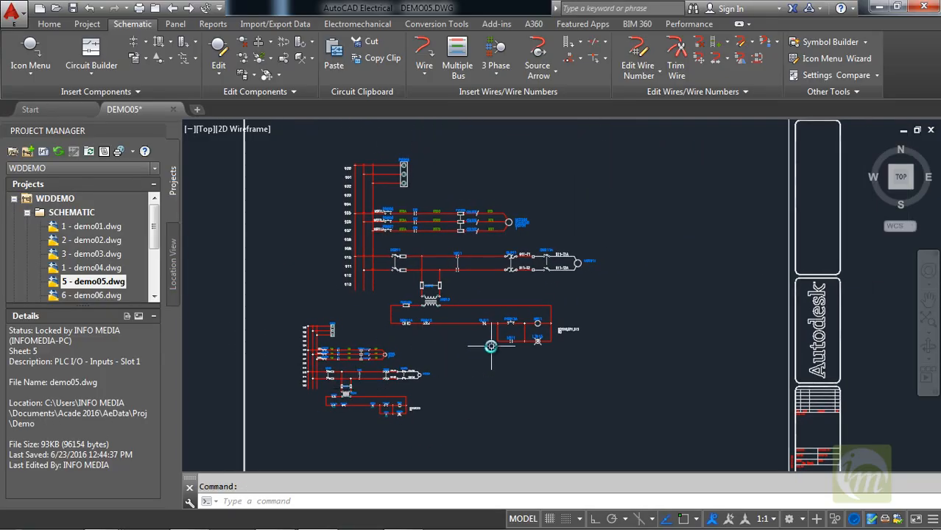
mouse_move(478, 330)
middle_down()
mouse_move(507, 349)
mouse_move(515, 336)
middle_up()
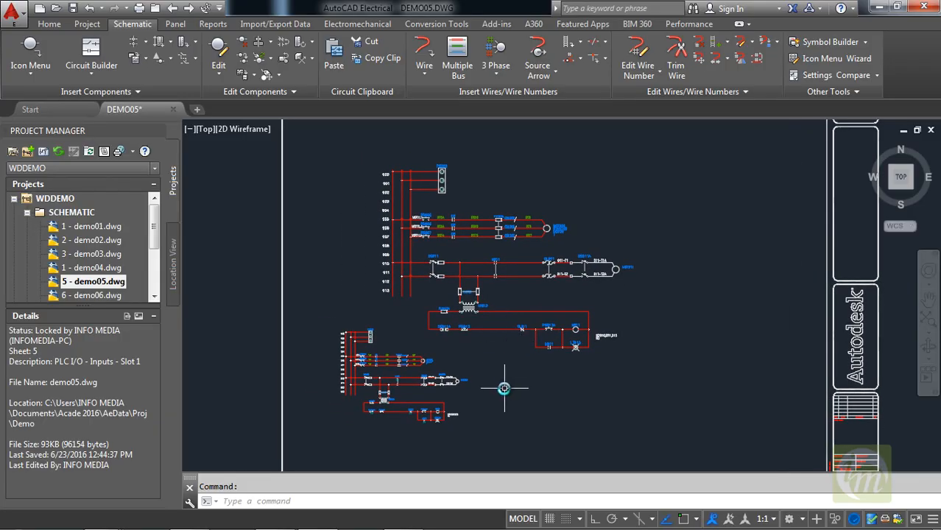
mouse_move(504, 346)
middle_down()
mouse_move(458, 359)
mouse_move(438, 352)
middle_up()
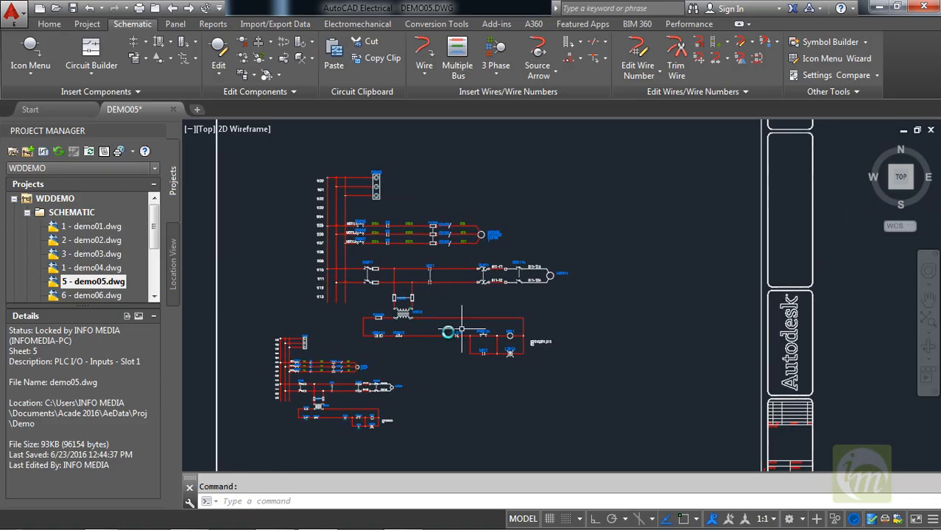
middle_drag(440, 375, 473, 326)
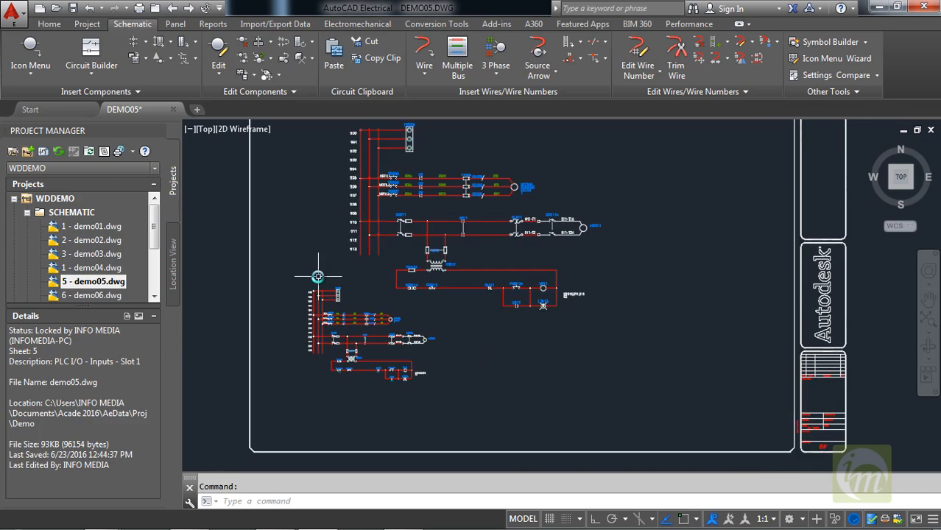
click(465, 396)
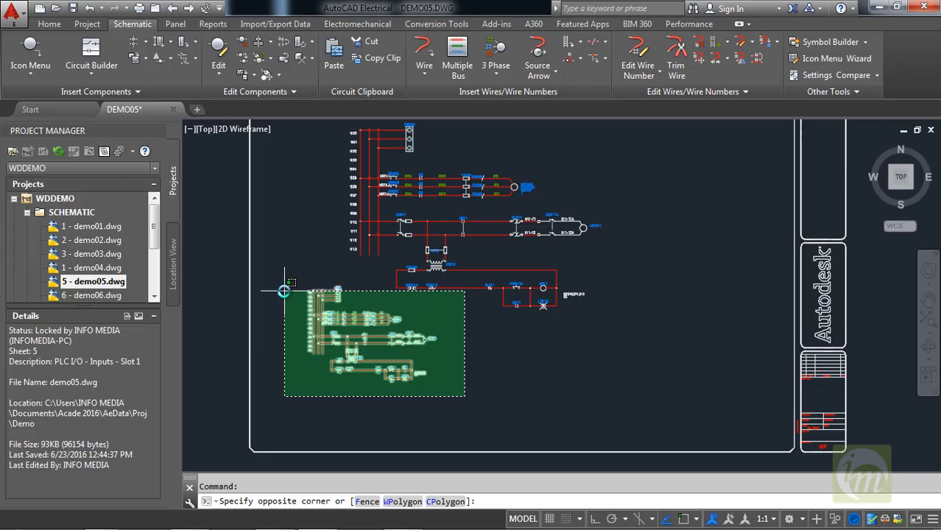
click(283, 285)
key(Delete)
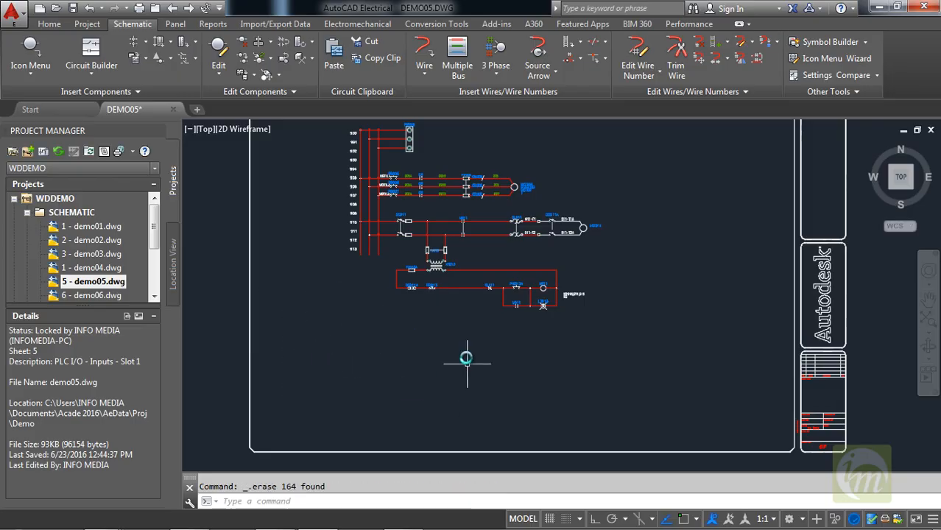
Open the schematic reports for the project with the Bill of Material options displayed.
mouse_move(450, 331)
middle_down()
mouse_move(437, 381)
mouse_move(374, 380)
mouse_move(428, 399)
middle_up()
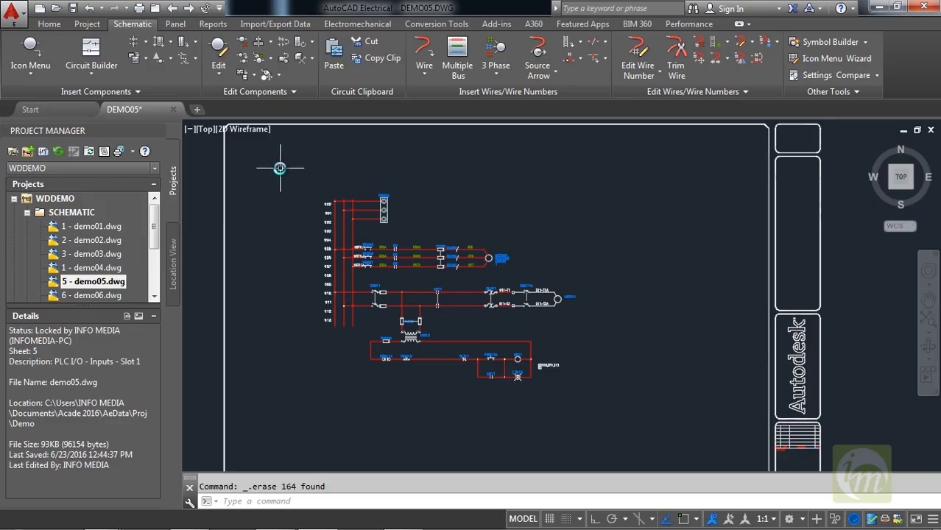
middle_drag(510, 338, 474, 326)
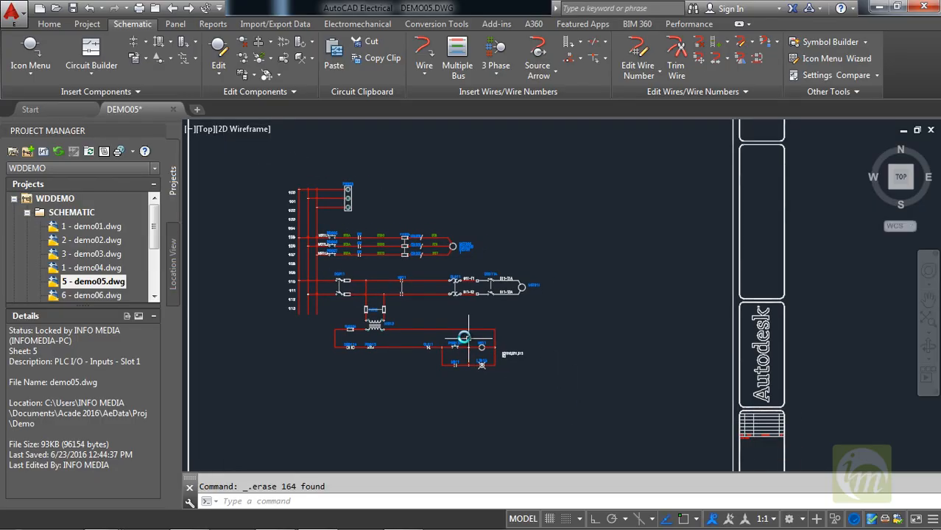
click(212, 24)
mouse_move(396, 217)
middle_down()
mouse_move(421, 213)
mouse_move(422, 197)
middle_up()
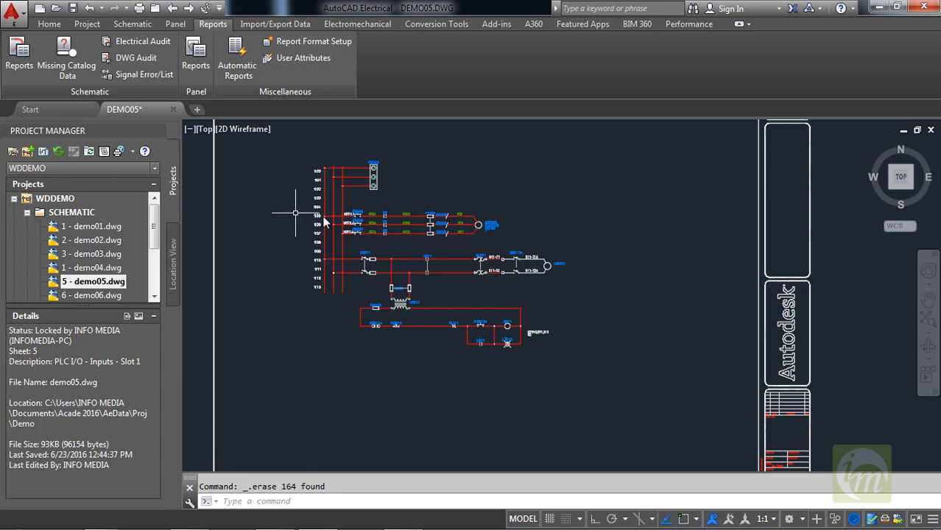
middle_drag(468, 266, 469, 242)
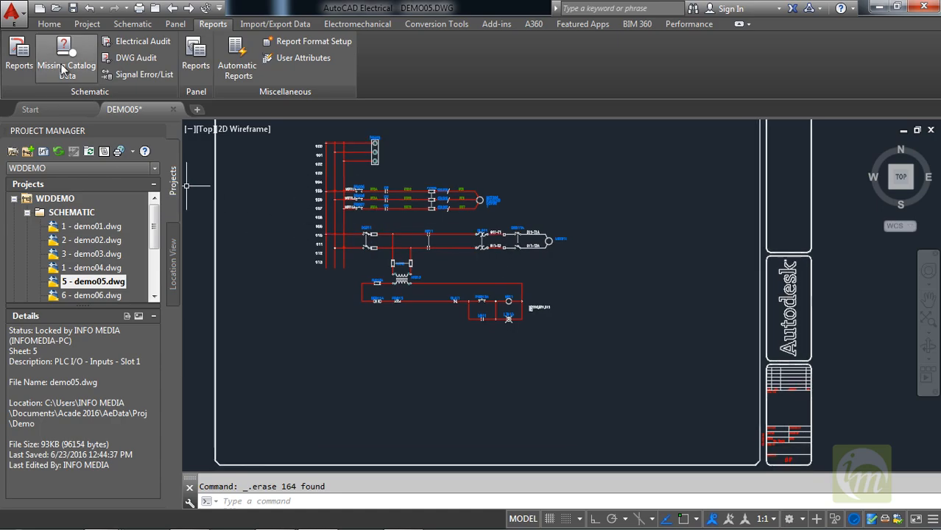
click(6, 62)
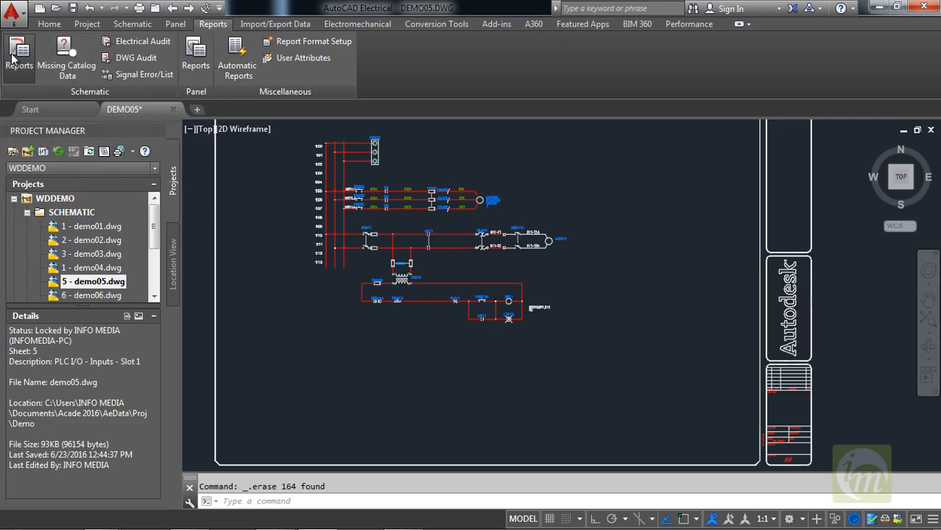
drag(319, 83, 367, 56)
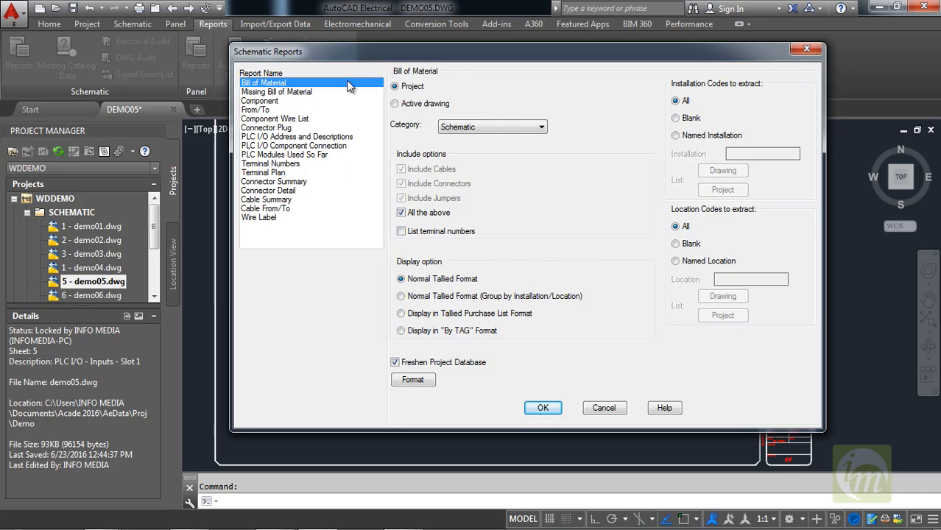
drag(384, 56, 446, 56)
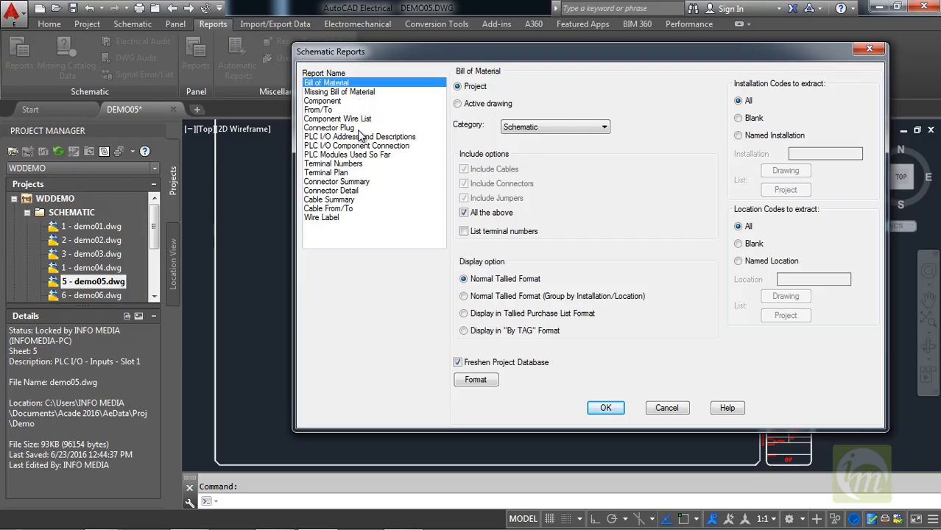
drag(335, 53, 347, 71)
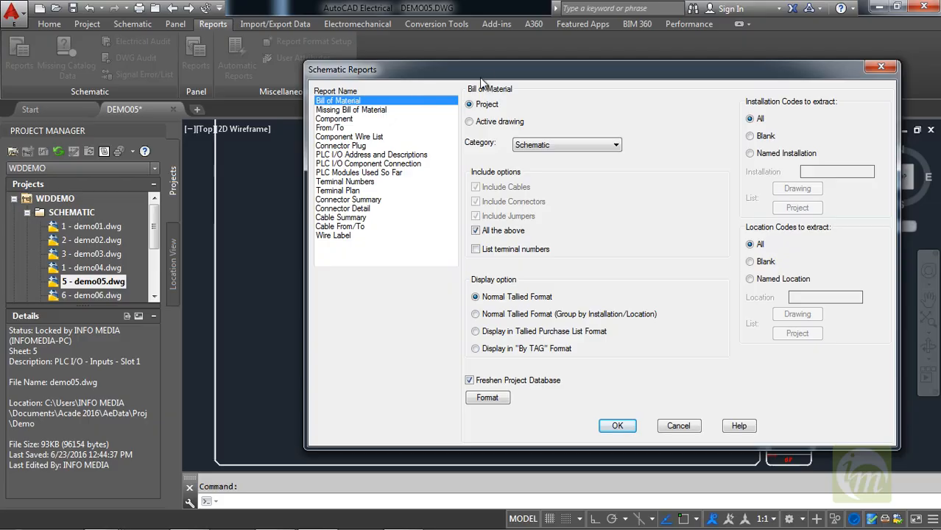
drag(471, 70, 438, 64)
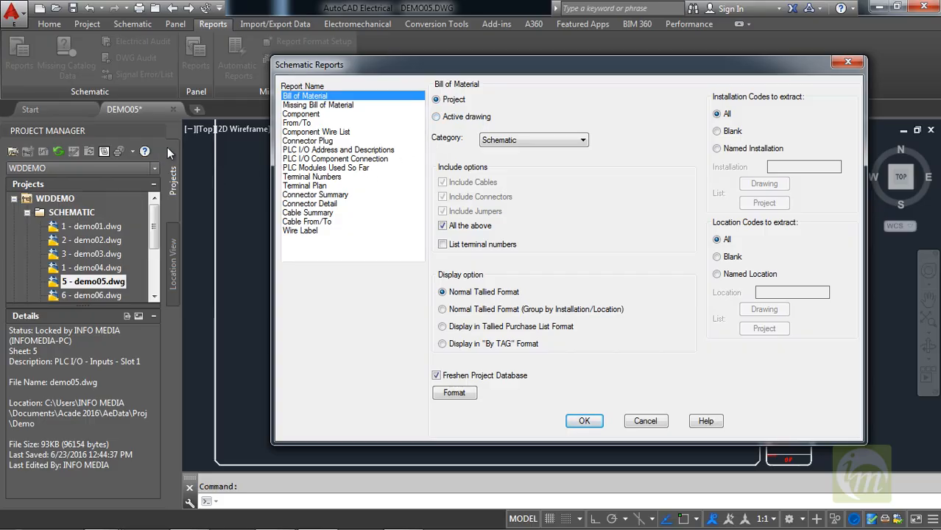
Limit the Bill of Material report to the active drawing and choose the Schematic category.
click(454, 122)
drag(572, 67, 517, 58)
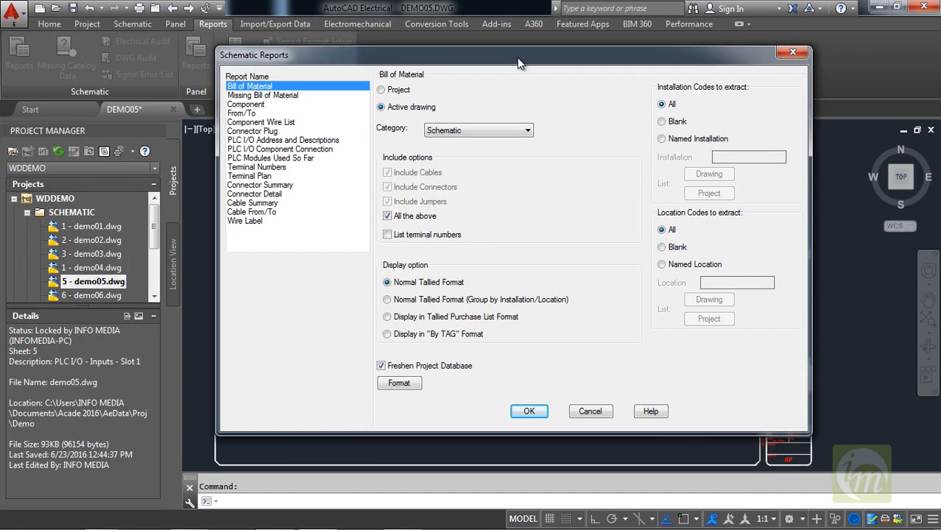
click(455, 131)
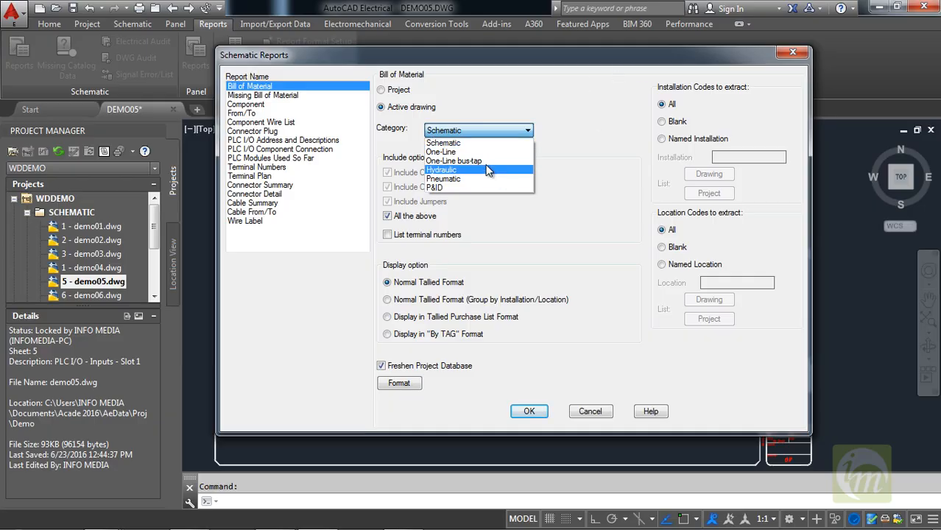
click(478, 144)
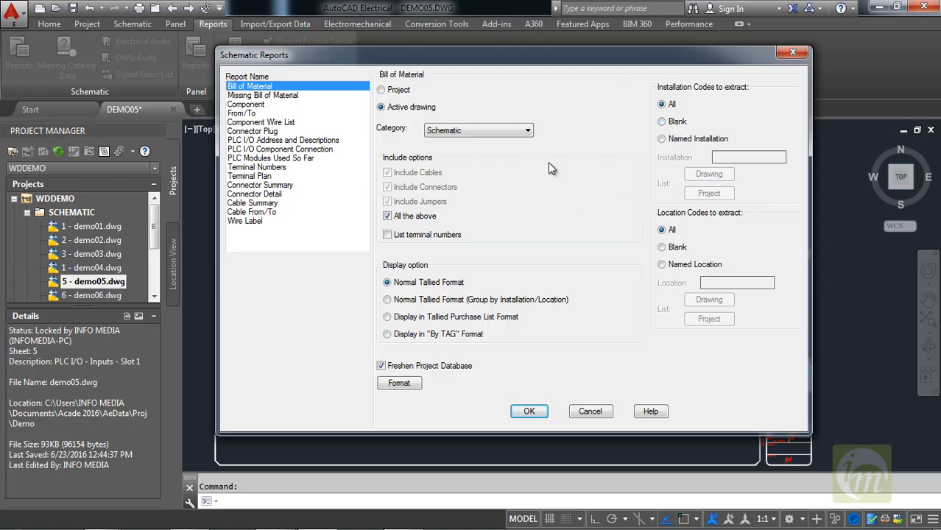
Run the Bill of Material report for the active drawing, allowing the drawing to be saved first.
click(529, 412)
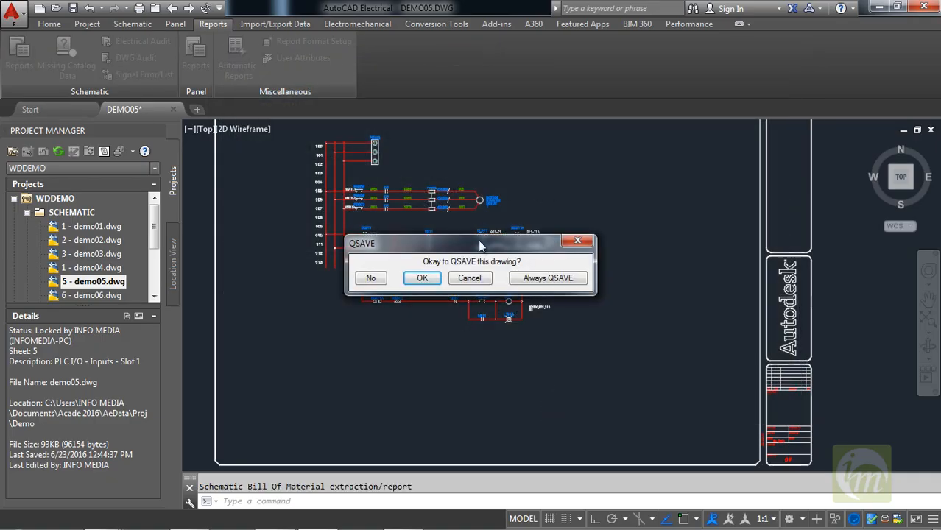
drag(478, 239, 583, 149)
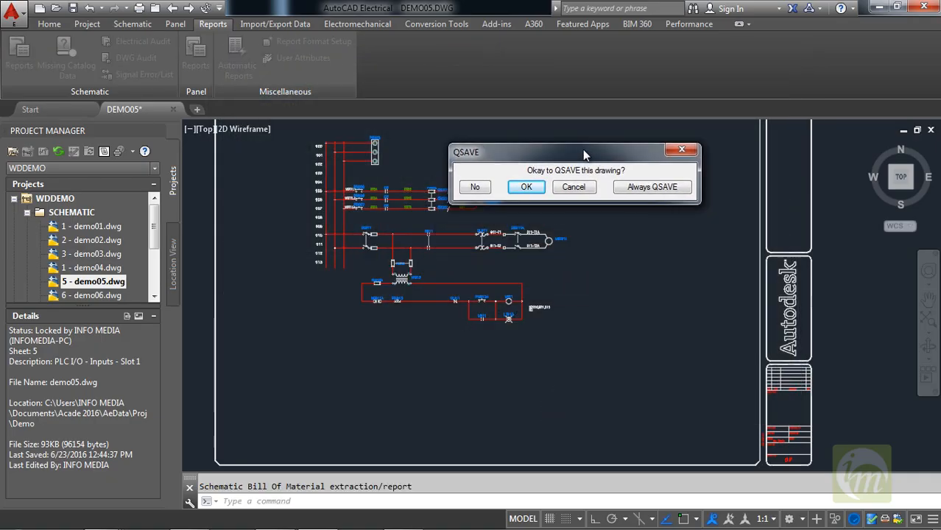
click(528, 187)
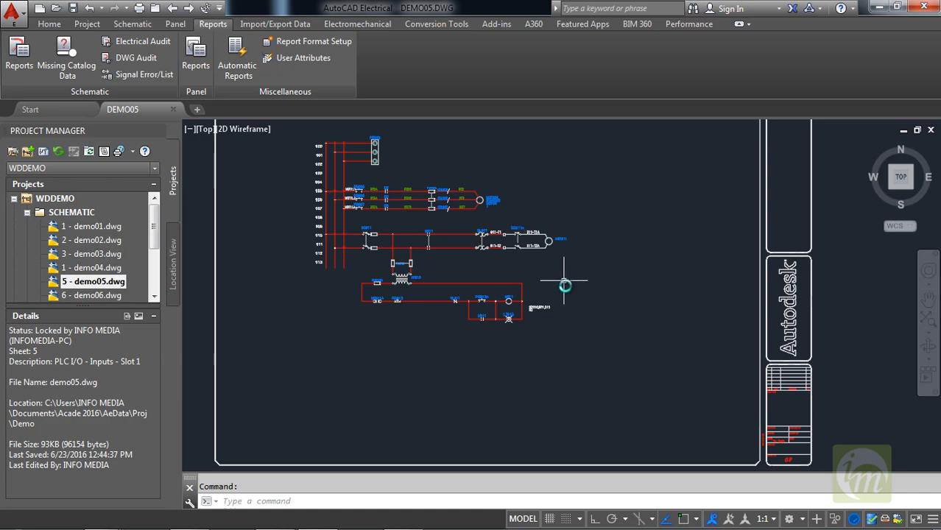
Generate a schematic Component report for the active drawing with children of the listed items included.
scroll(538, 316, down, 2)
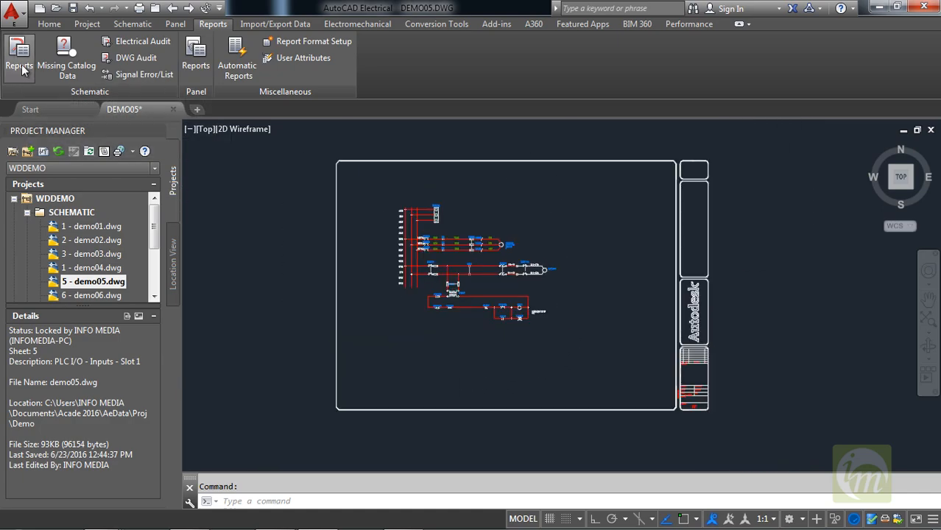
click(20, 66)
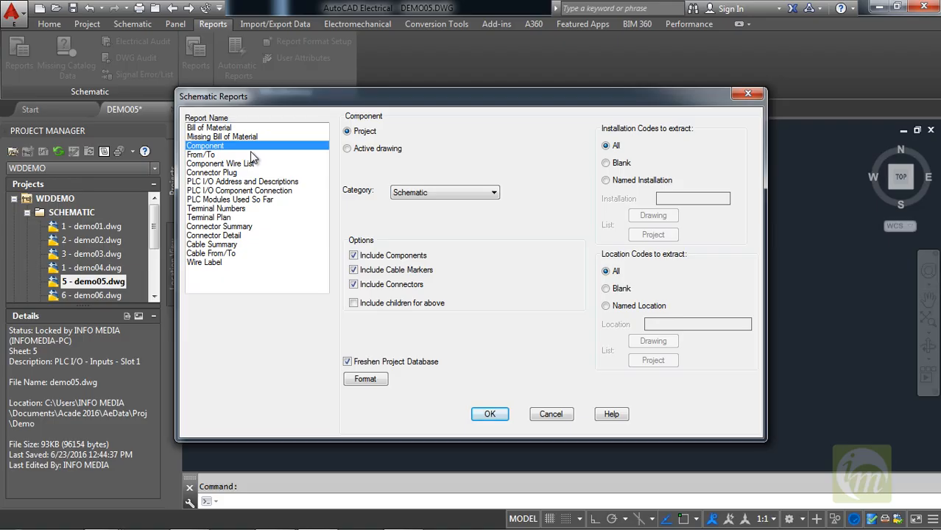
click(373, 149)
click(354, 304)
click(491, 414)
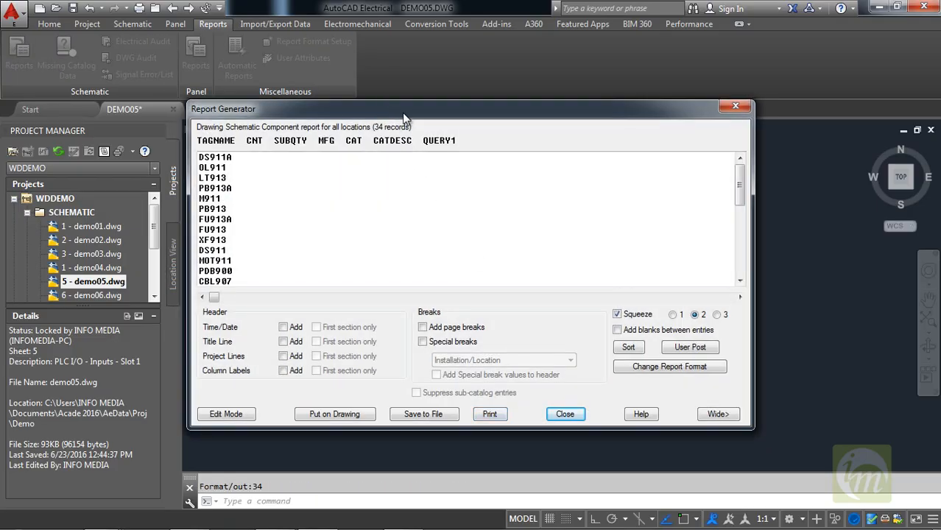
Add the time/date, title line, project lines and column labels to the report header and turn on page breaks.
drag(388, 109, 437, 97)
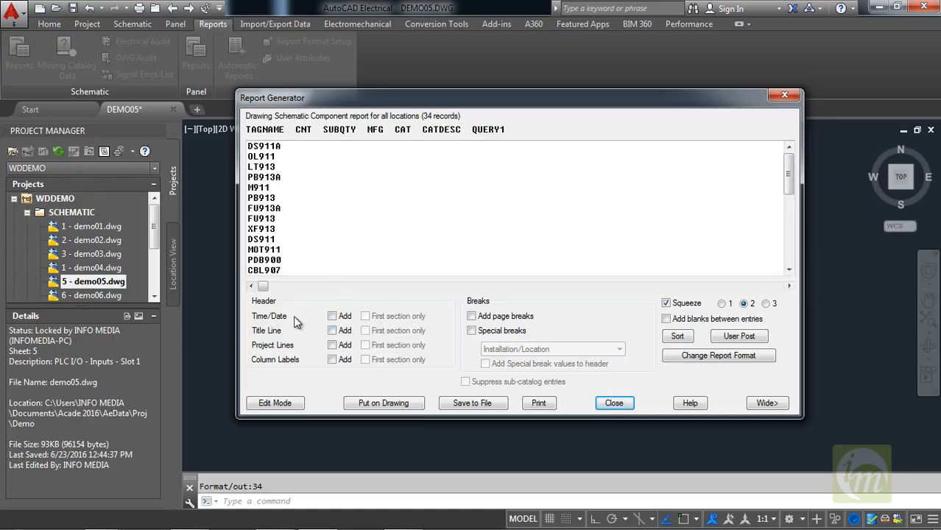
click(332, 315)
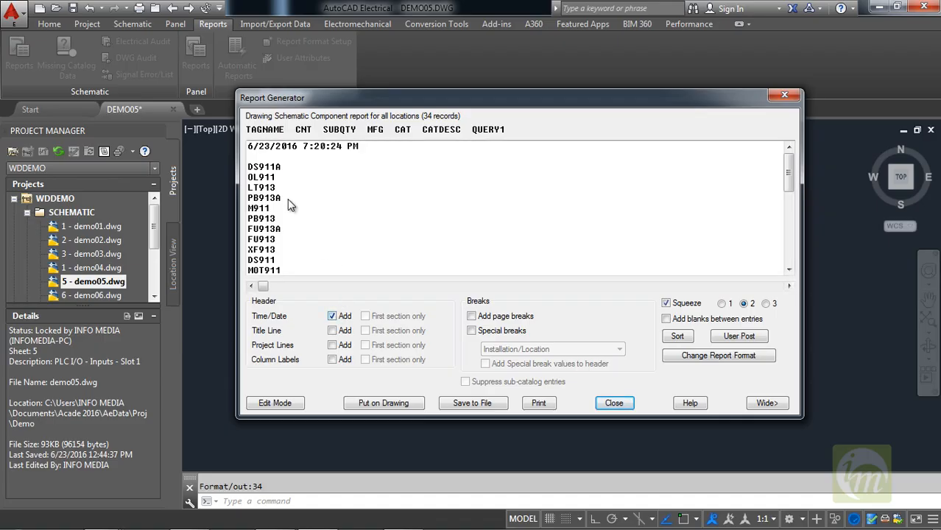
click(332, 331)
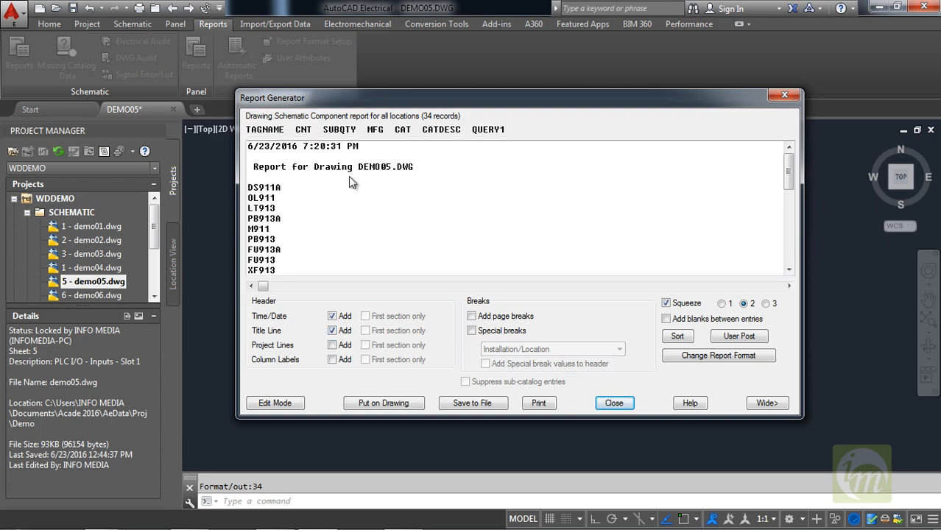
click(332, 345)
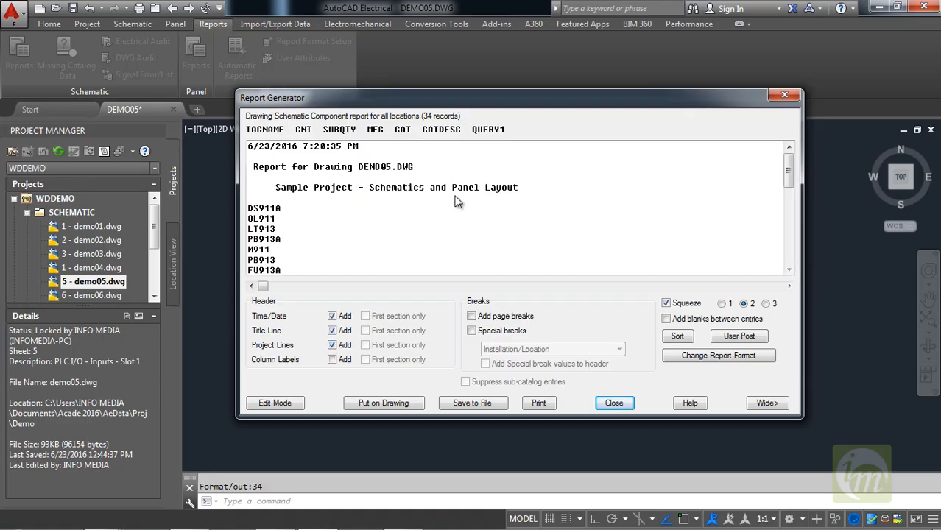
click(332, 359)
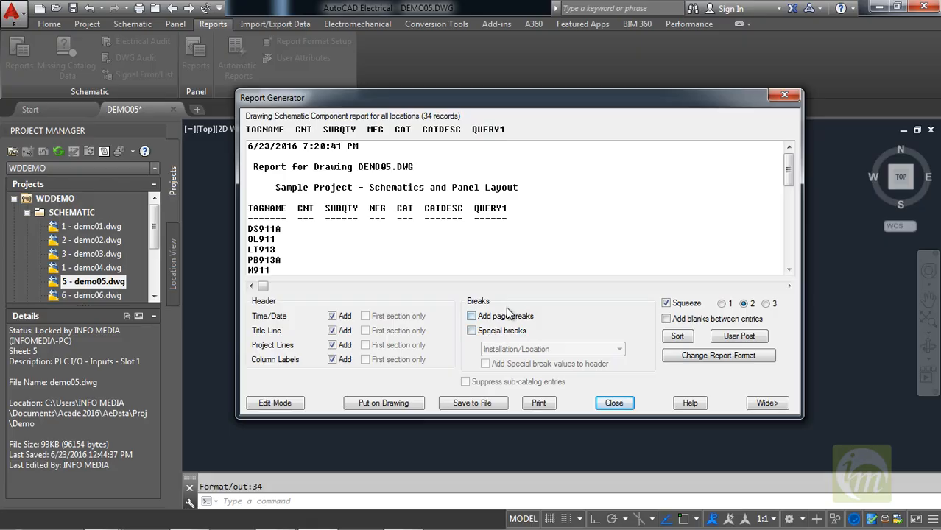
click(471, 316)
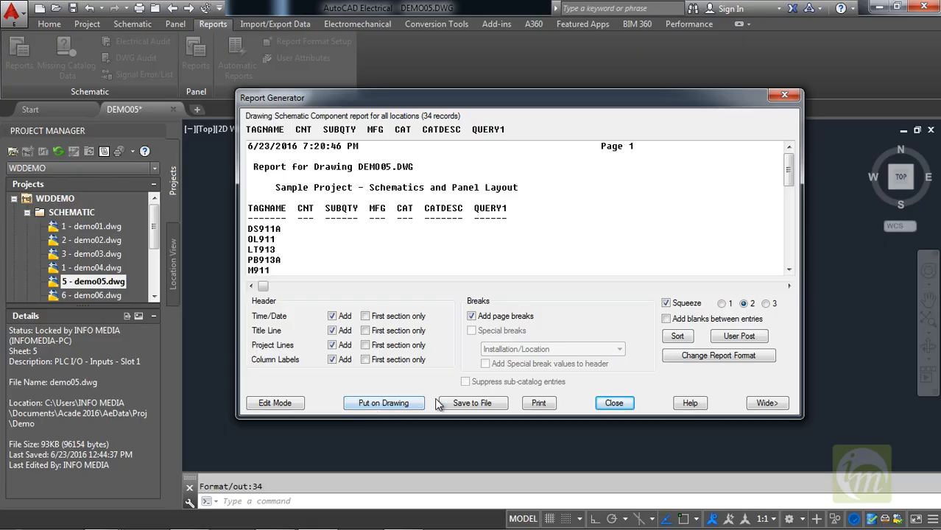
Set up a drawing table for the report in the ACE-INCH style, including time/date, project information and the title line.
click(375, 407)
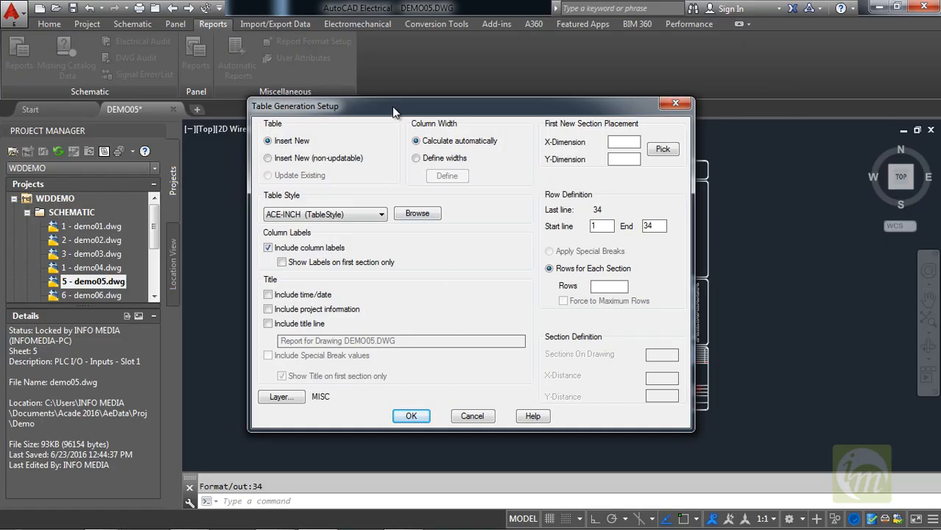
drag(391, 106, 419, 96)
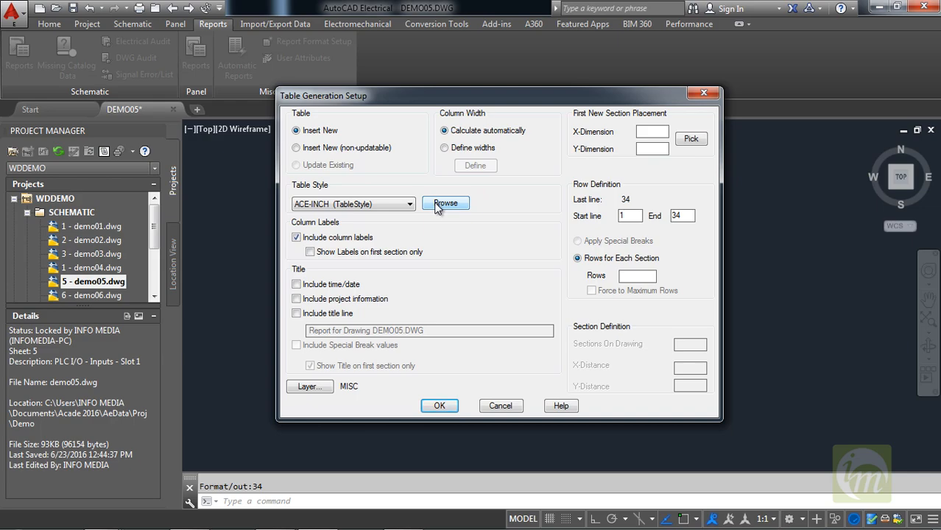
click(392, 205)
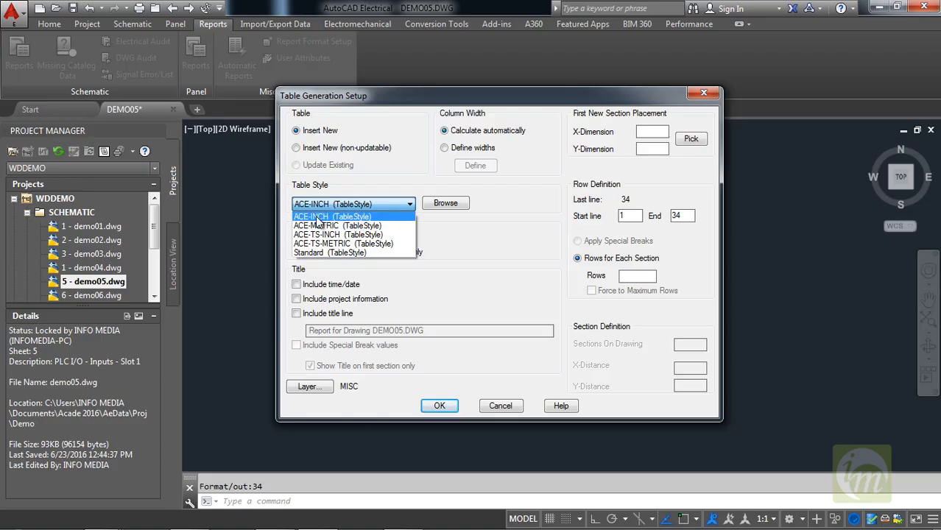
click(353, 217)
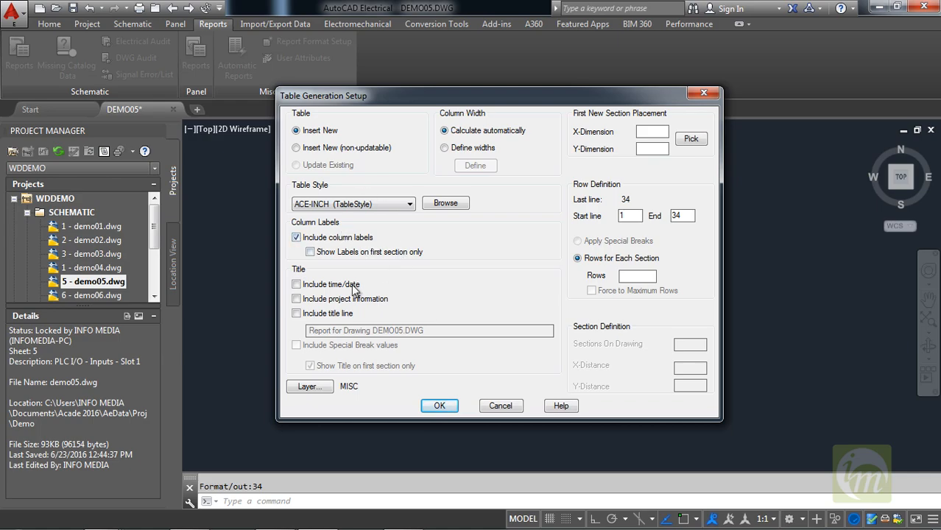
click(296, 285)
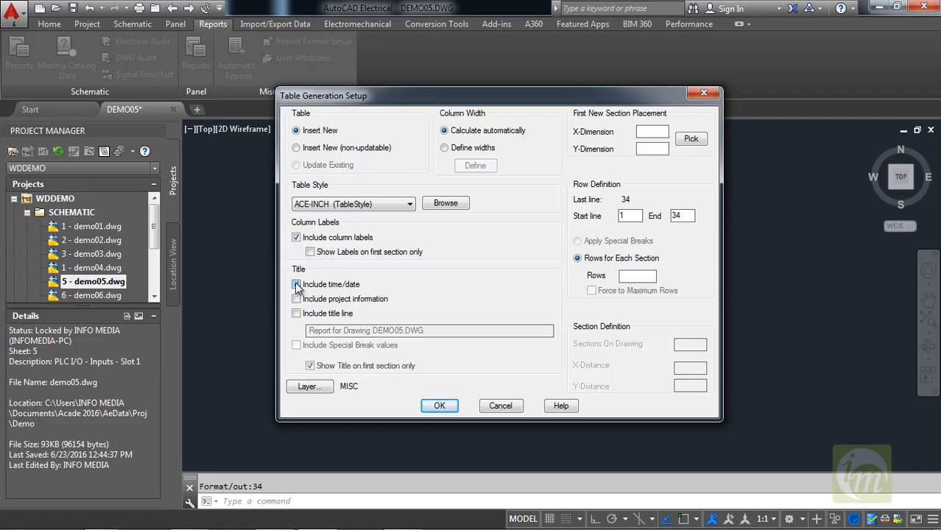
click(297, 301)
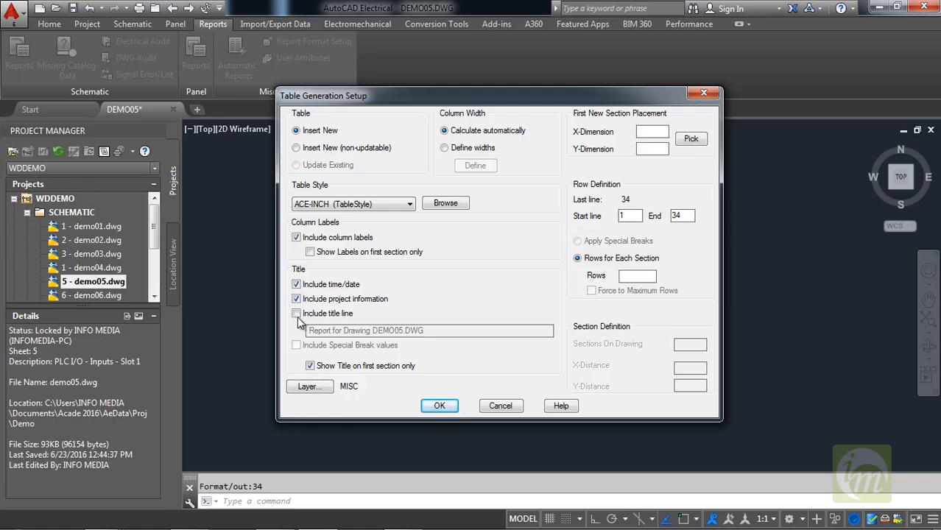
click(298, 315)
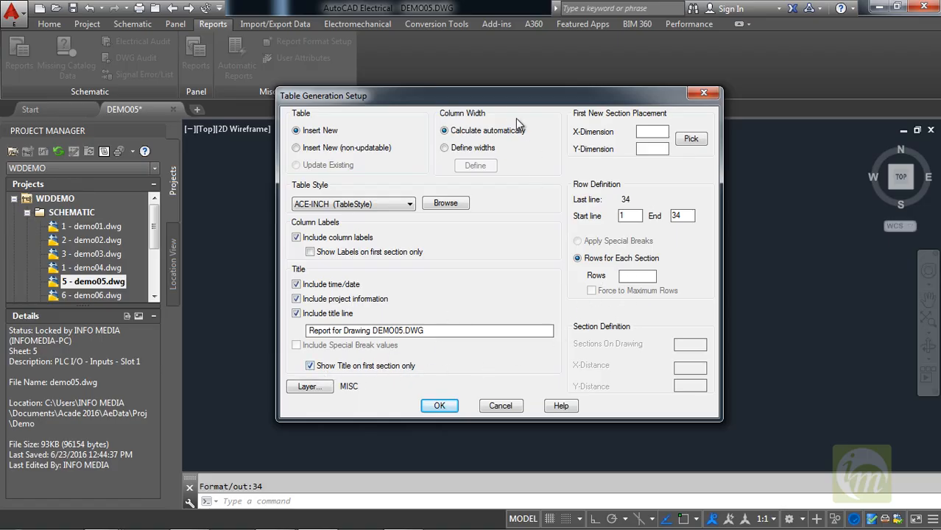
Place the component report table in the free area above and right of the circuits, inside the drawing border.
drag(502, 102, 458, 64)
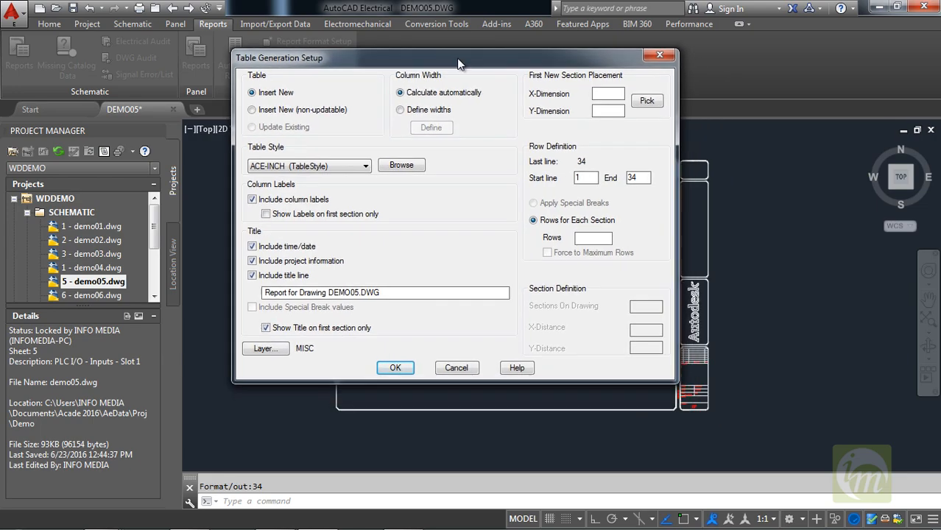
click(398, 368)
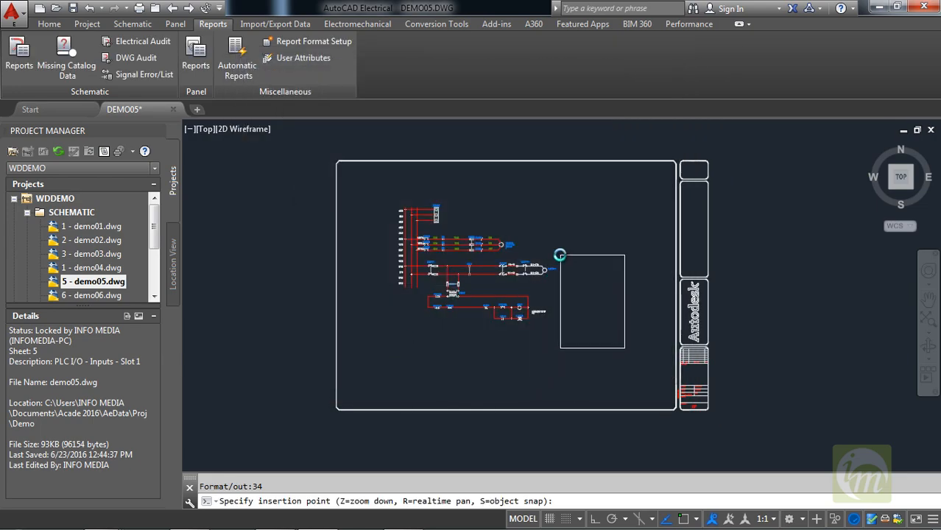
click(565, 173)
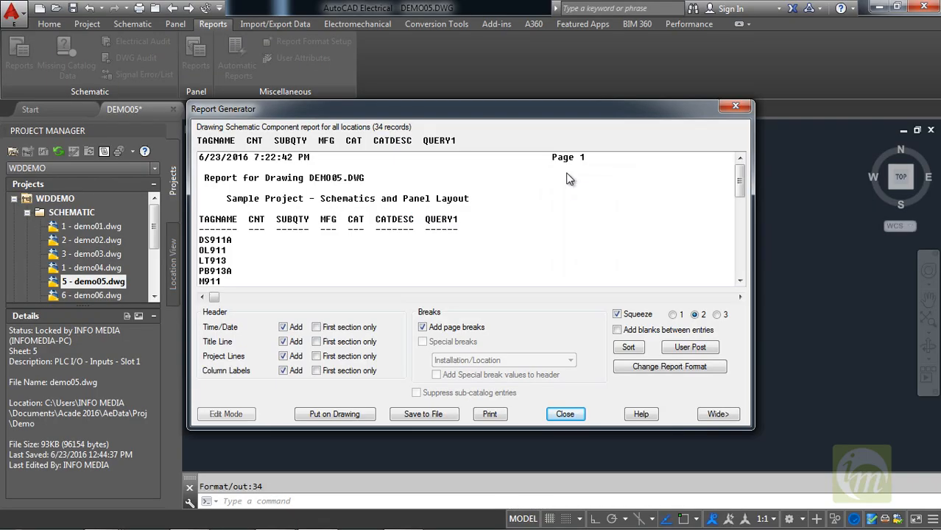
Choose the Excel spreadsheet format (.xls) for saving the component report to a file.
mouse_move(483, 111)
mouse_down()
mouse_move(562, 183)
mouse_move(509, 276)
mouse_move(453, 159)
mouse_move(486, 289)
mouse_move(513, 106)
mouse_up()
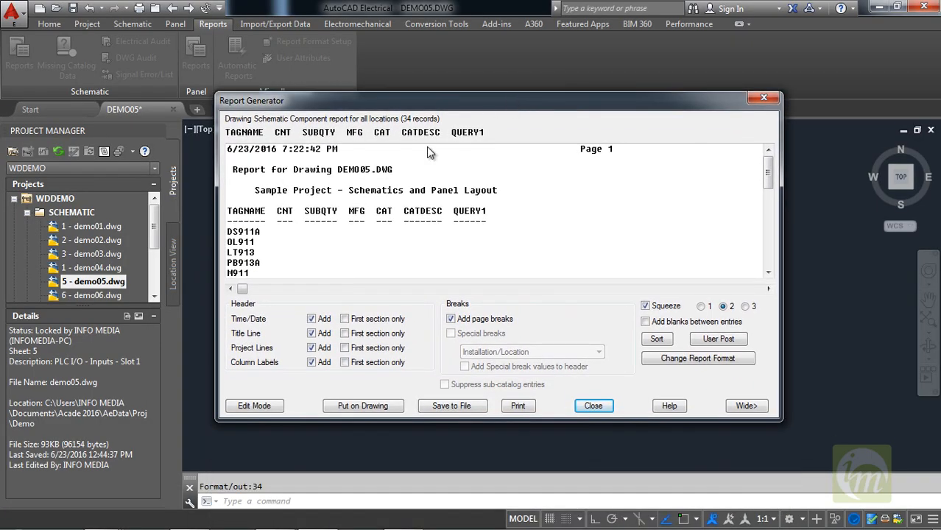
click(446, 406)
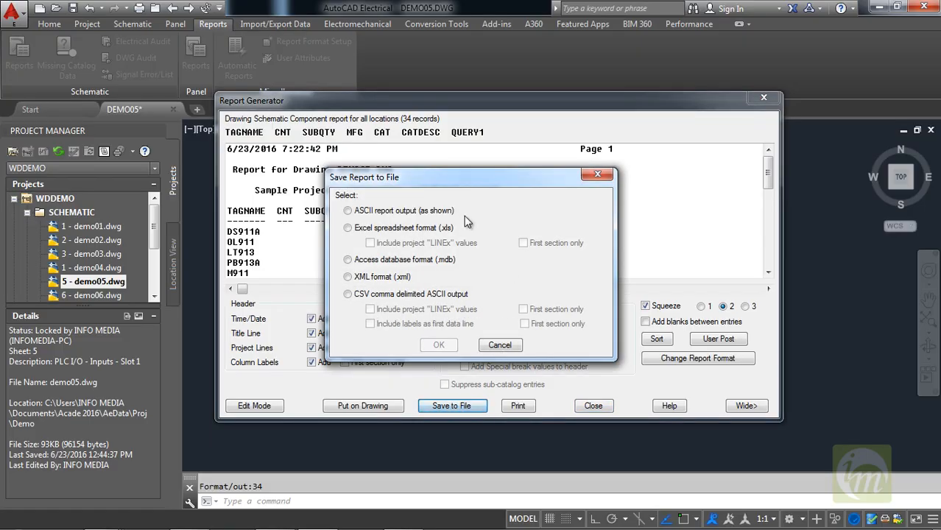
drag(434, 184, 449, 150)
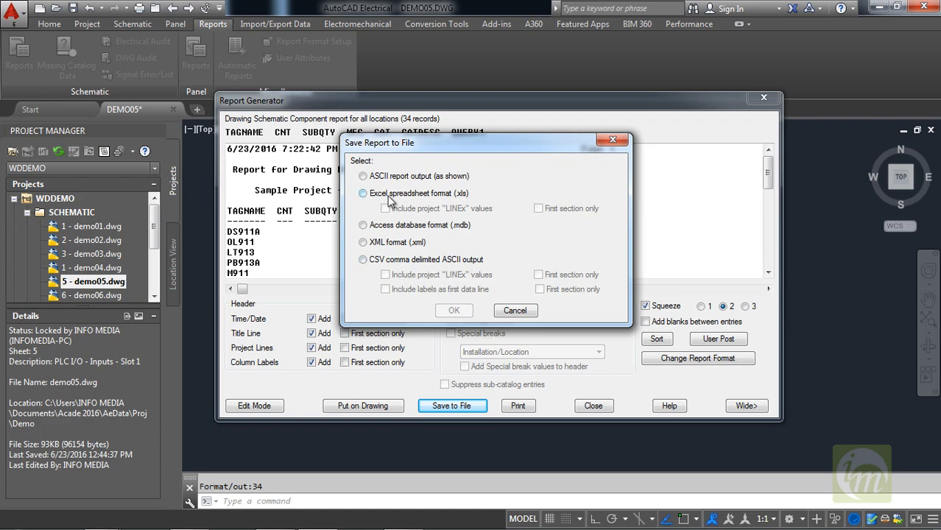
click(389, 194)
click(453, 310)
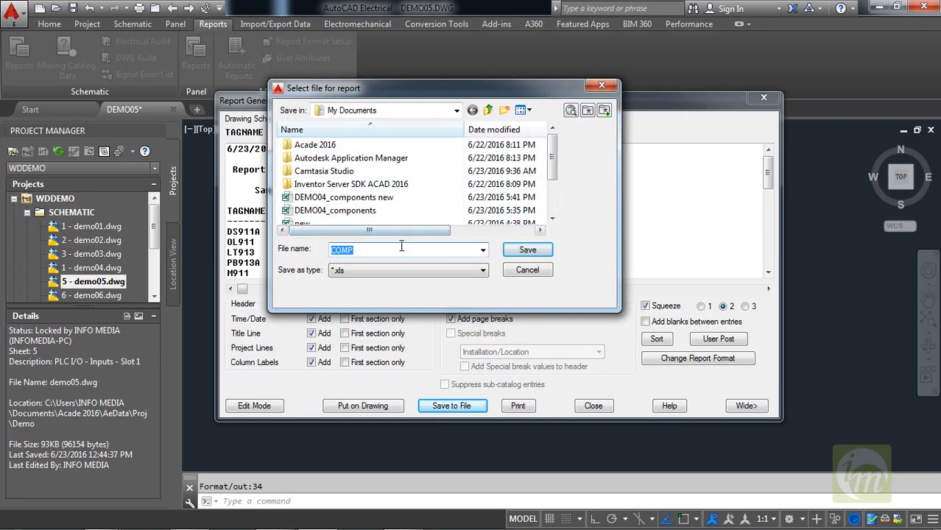
Save the report as COMP_DEMO05 in My Documents without running a script, and close the report generator.
click(385, 253)
text(_)
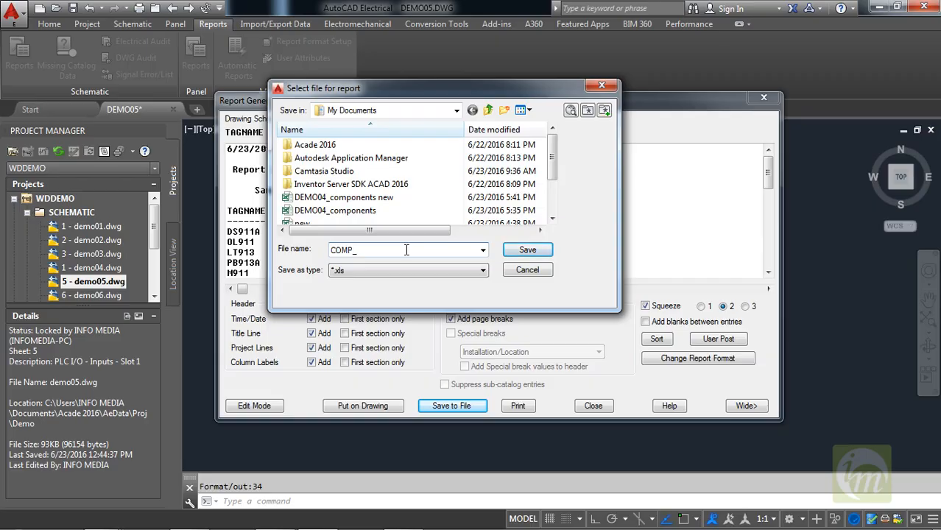
text(DEMO05)
click(527, 249)
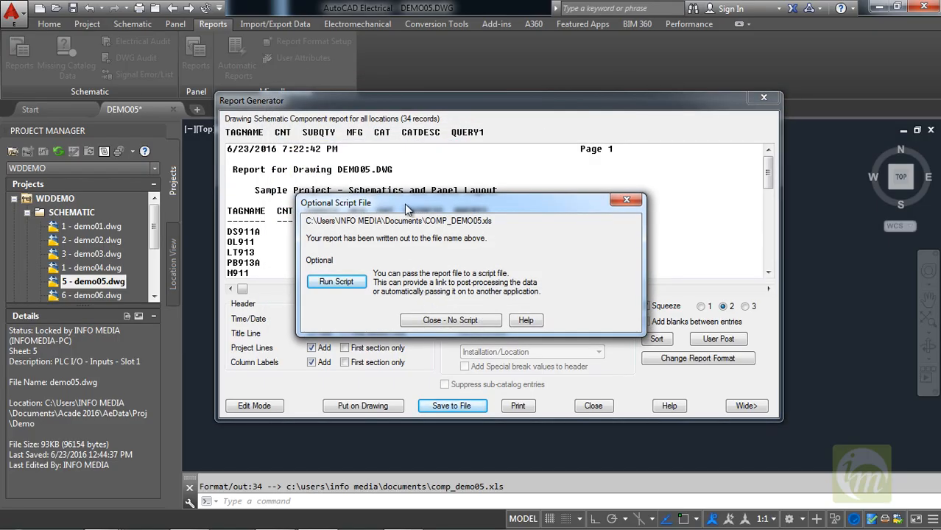
drag(404, 203, 407, 139)
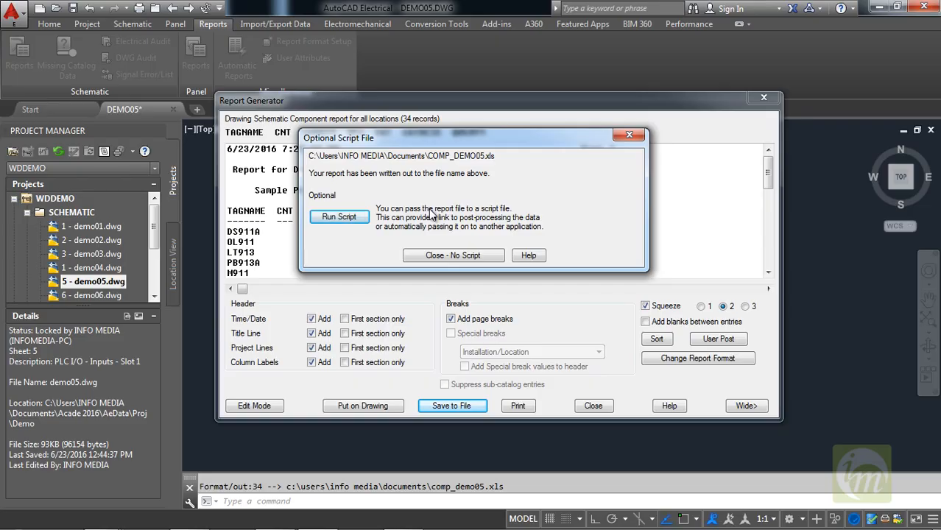
click(446, 255)
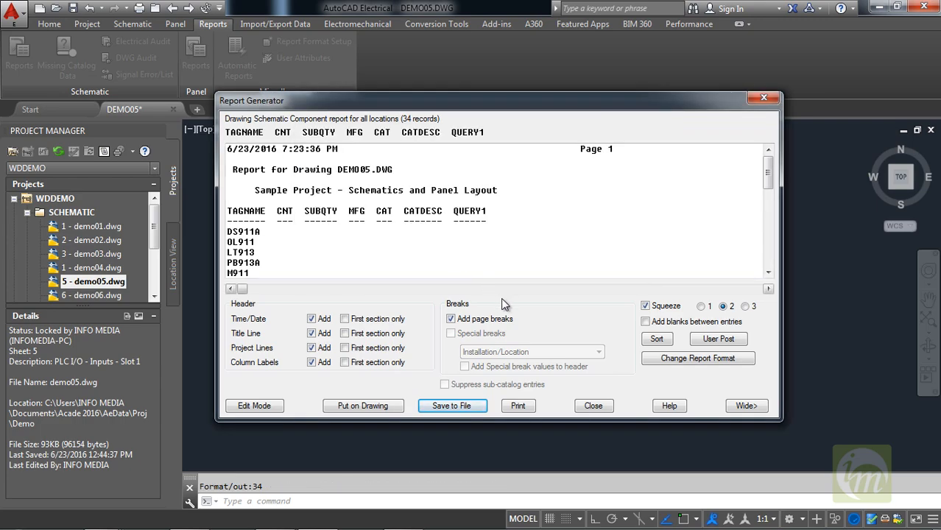
click(594, 406)
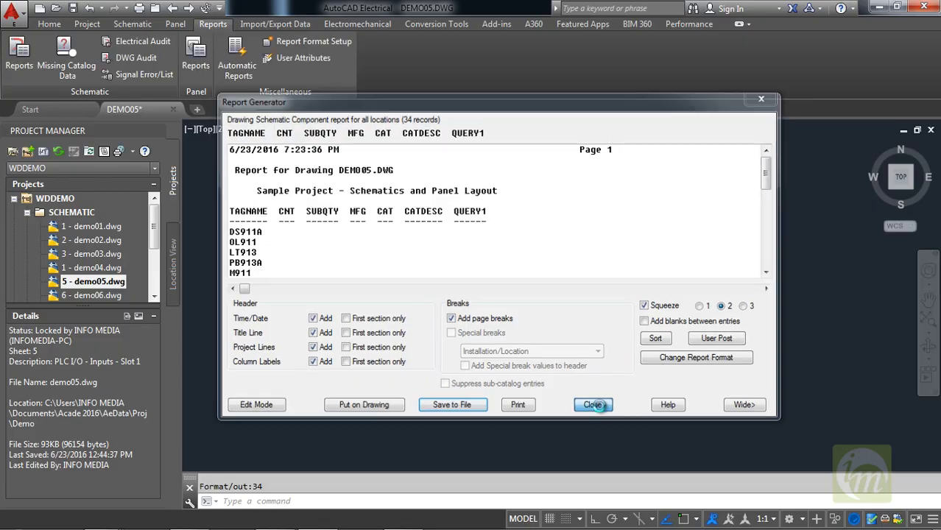
Examine the title, column labels and component tag rows of the report table placed on the drawing.
scroll(592, 216, up, 5)
scroll(591, 217, up, 6)
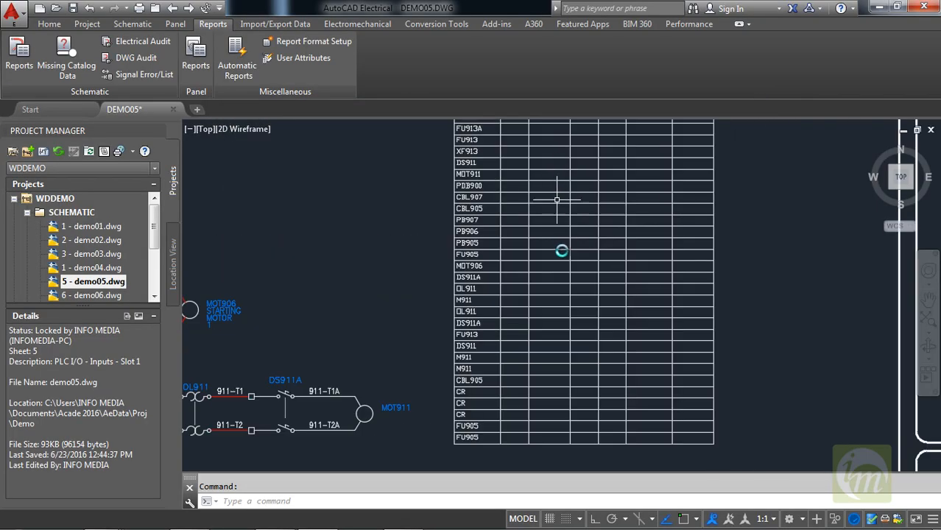
middle_drag(501, 176, 486, 368)
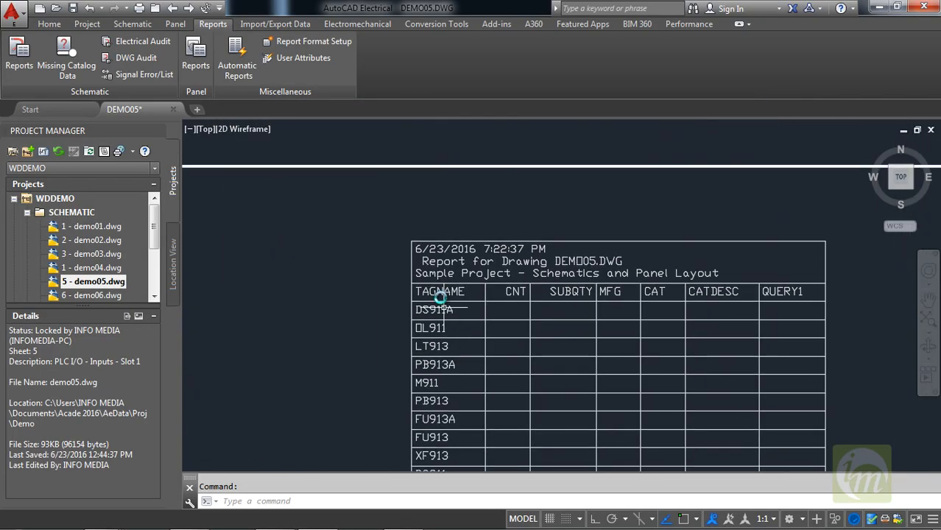
middle_drag(457, 322, 396, 308)
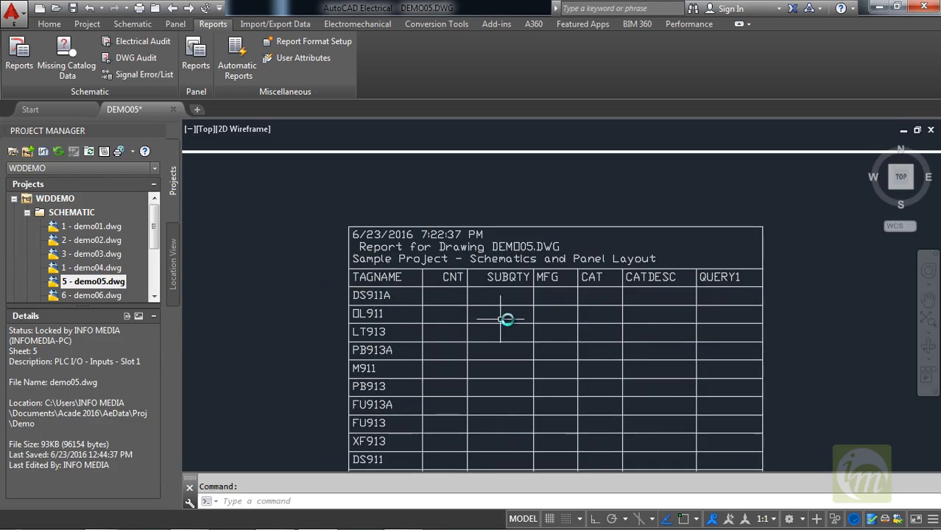
scroll(513, 309, up, 1)
scroll(524, 318, down, 1)
middle_drag(630, 341, 618, 293)
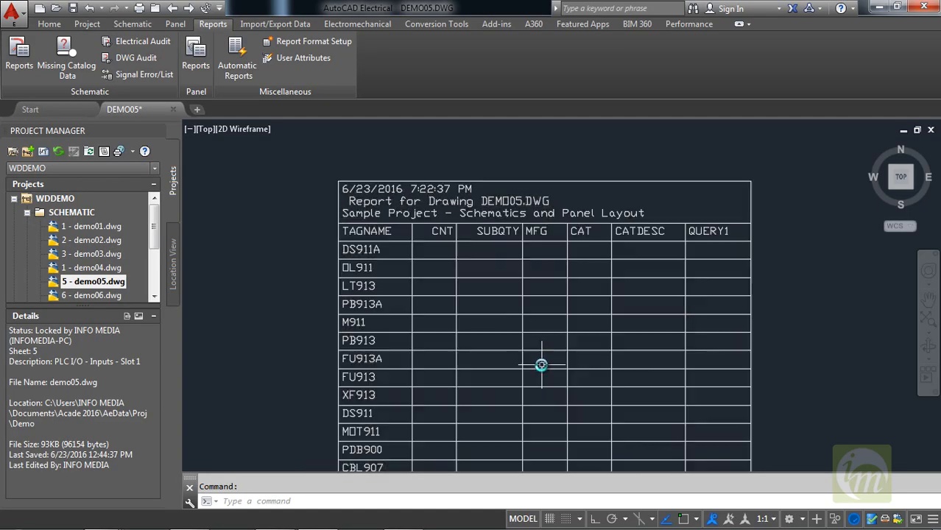
Examine the report table on the drawing from its header through the last component tag rows.
mouse_move(432, 319)
middle_down()
mouse_move(462, 265)
mouse_move(484, 263)
middle_up()
scroll(521, 324, down, 3)
middle_drag(584, 379, 625, 226)
scroll(561, 342, down, 2)
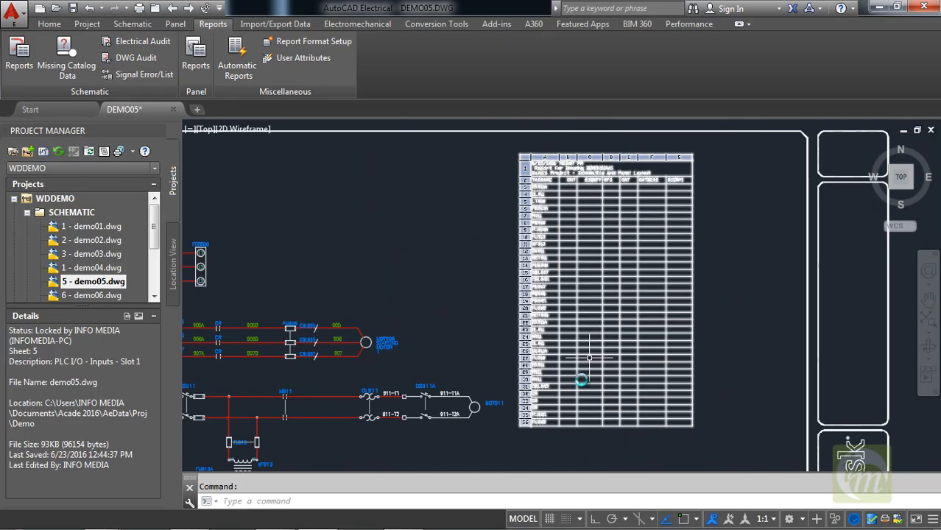
middle_drag(562, 370, 569, 301)
scroll(531, 323, up, 4)
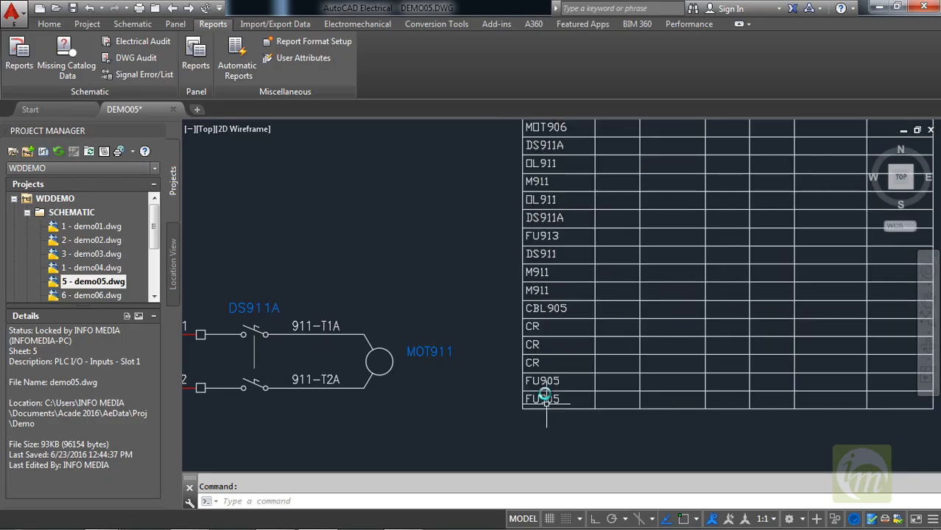
scroll(624, 293, down, 2)
scroll(561, 268, up, 2)
mouse_move(574, 190)
middle_down()
mouse_move(529, 349)
mouse_move(498, 419)
middle_up()
middle_drag(551, 258, 488, 400)
middle_drag(521, 252, 462, 245)
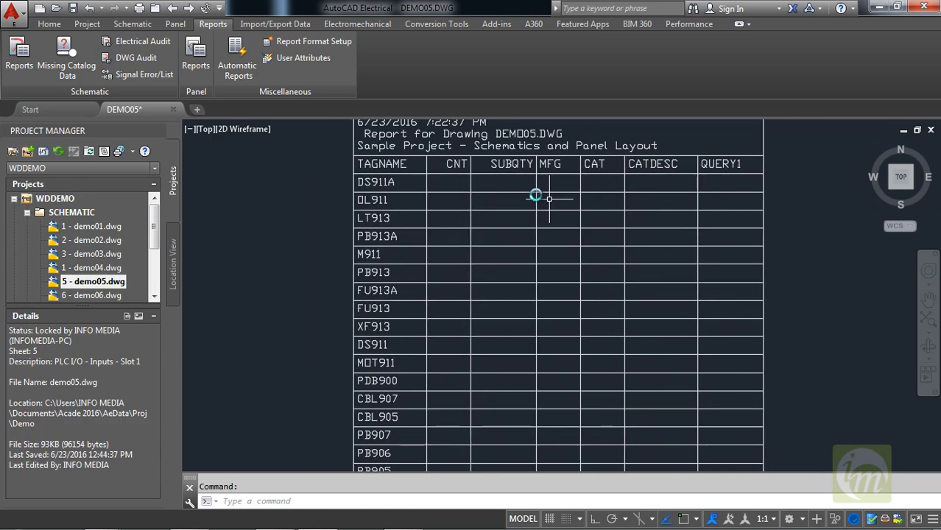
middle_drag(571, 192, 535, 199)
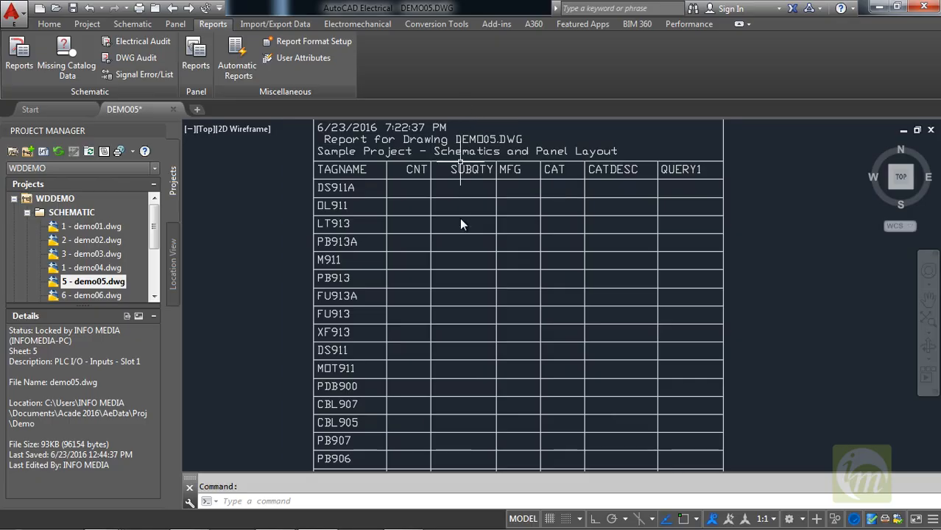
Review the report table's placement beside the circuits and within the drawing border.
middle_drag(460, 218, 594, 251)
scroll(589, 342, down, 4)
mouse_move(527, 372)
mouse_down()
mouse_move(589, 312)
mouse_move(593, 276)
mouse_up()
middle_drag(587, 376, 610, 334)
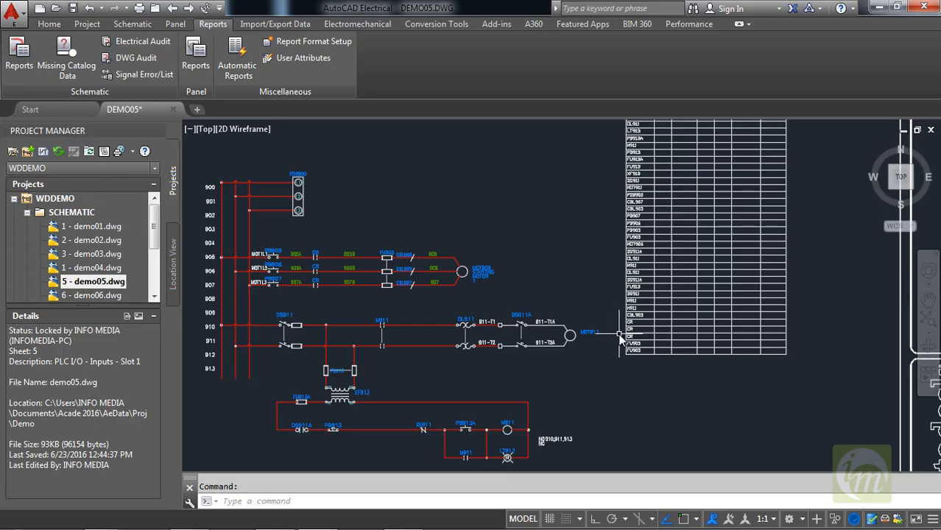
scroll(667, 279, down, 2)
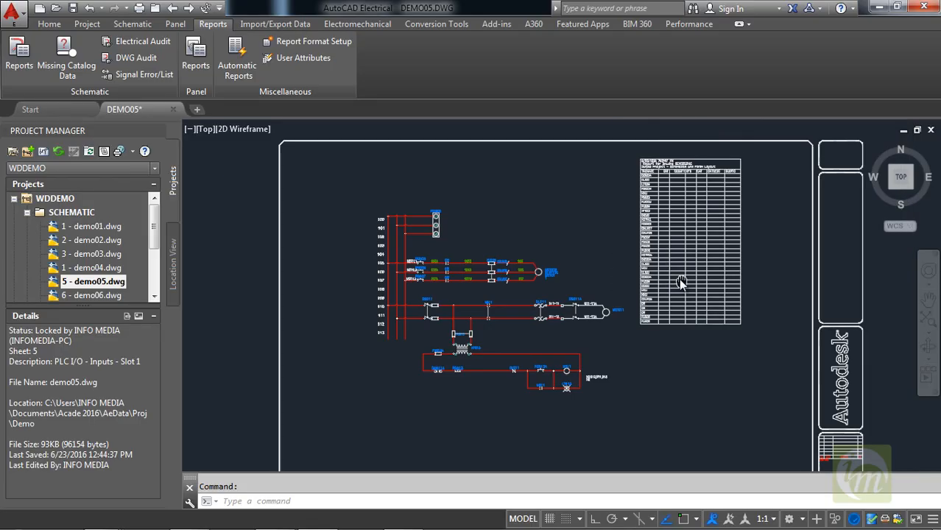
middle_drag(679, 280, 582, 241)
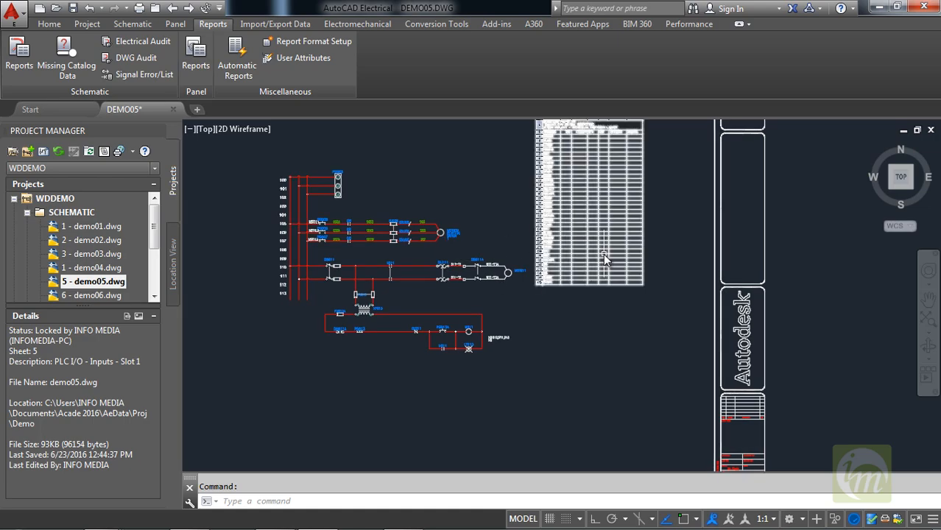
mouse_move(583, 272)
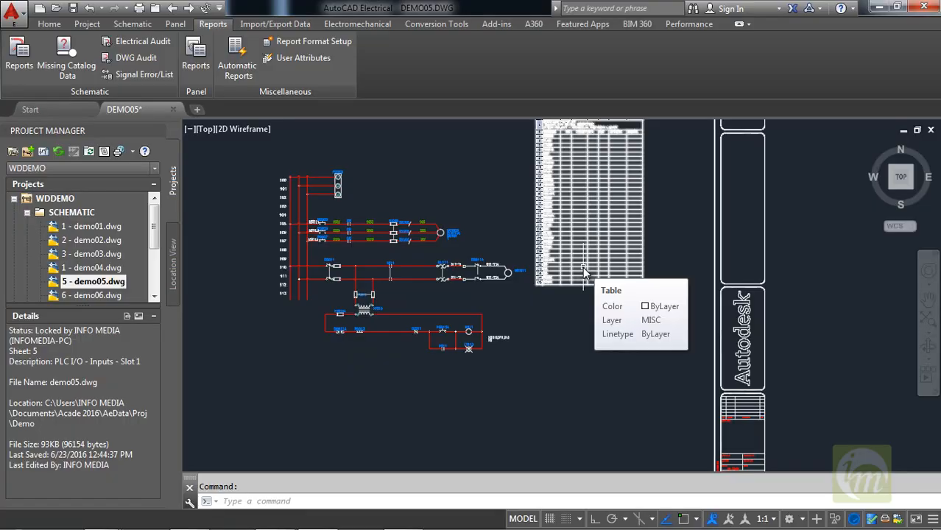
middle_drag(488, 263, 522, 287)
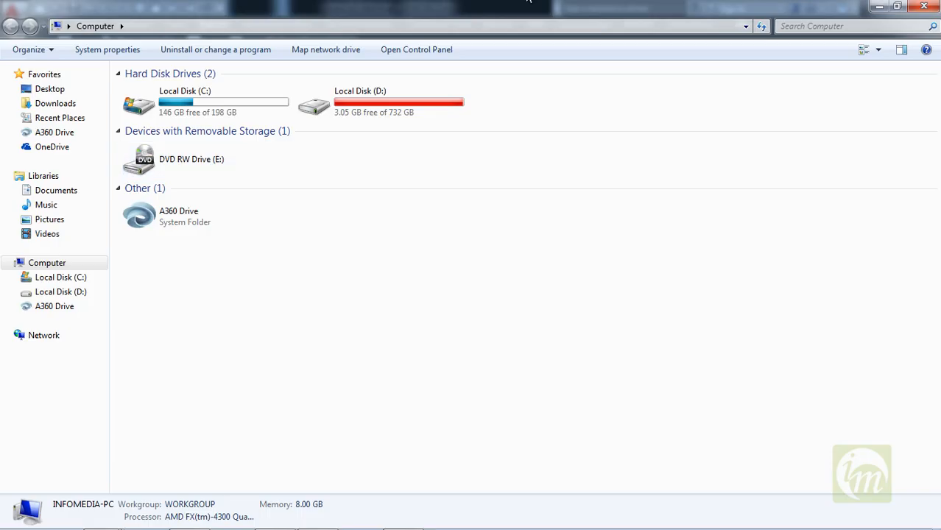
Open the saved COMP_DEMO05 report from the Documents library in Excel and review its columns and tag rows.
click(68, 191)
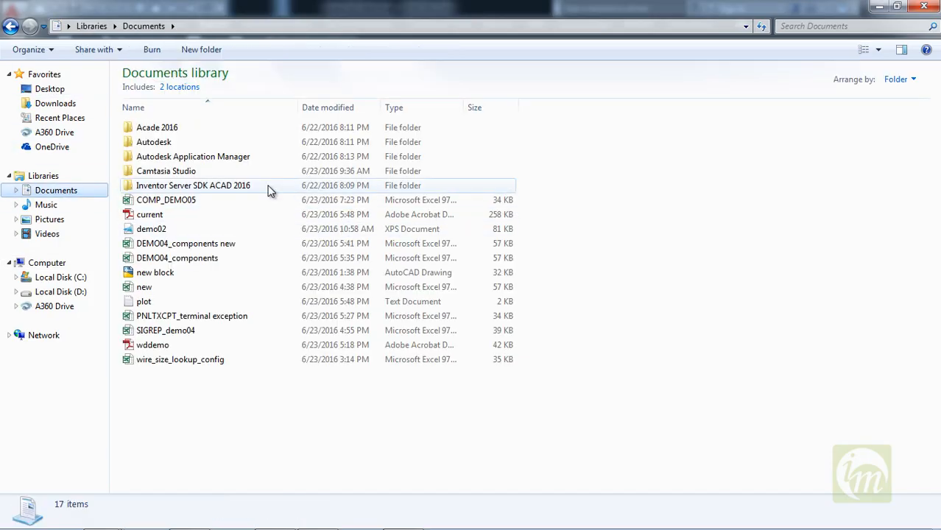
double_click(215, 206)
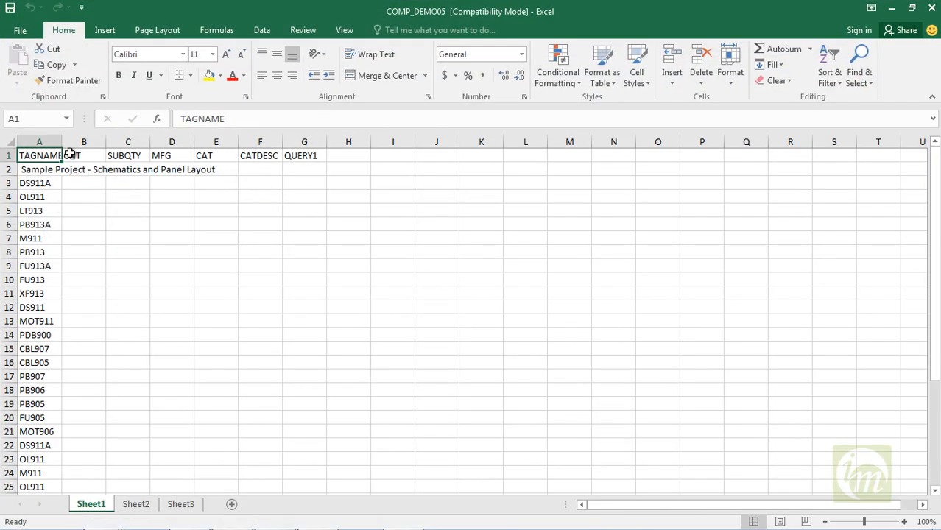
scroll(86, 332, down, 4)
scroll(86, 332, down, 3)
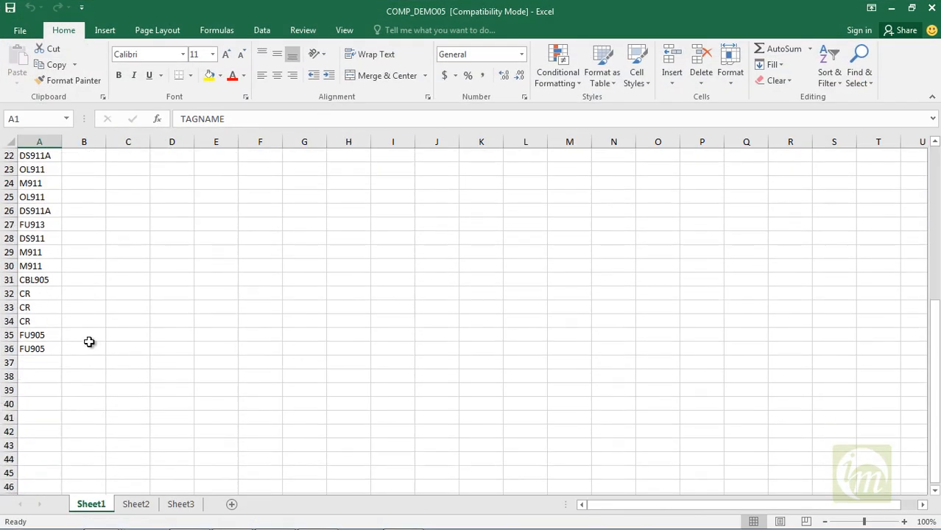
scroll(87, 335, up, 7)
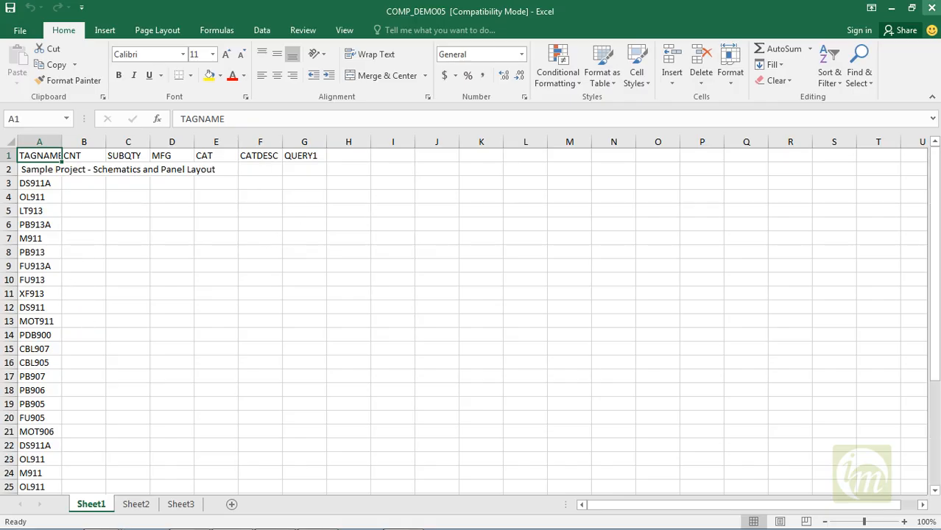
Close the COMP_DEMO05 workbook and the Documents library window, and return to the DEMO05 drawing in AutoCAD Electrical.
click(929, 7)
click(643, 229)
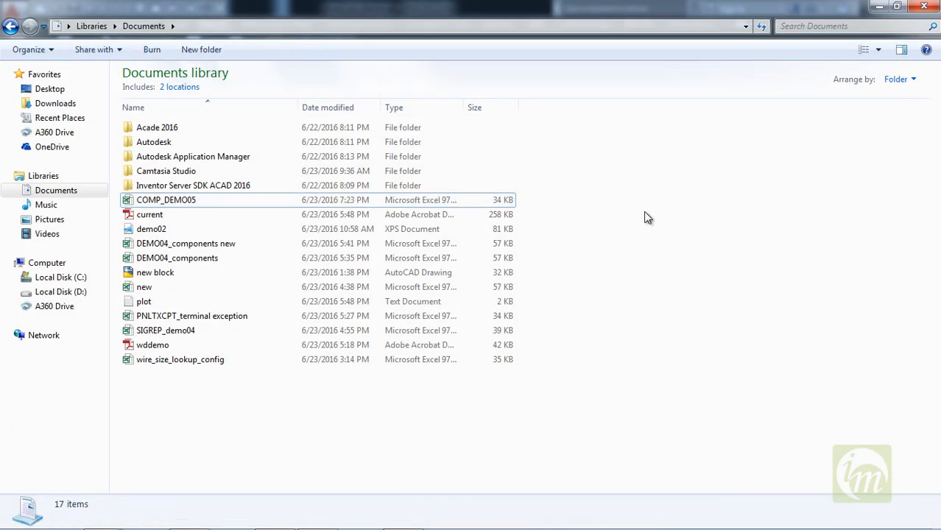
click(400, 207)
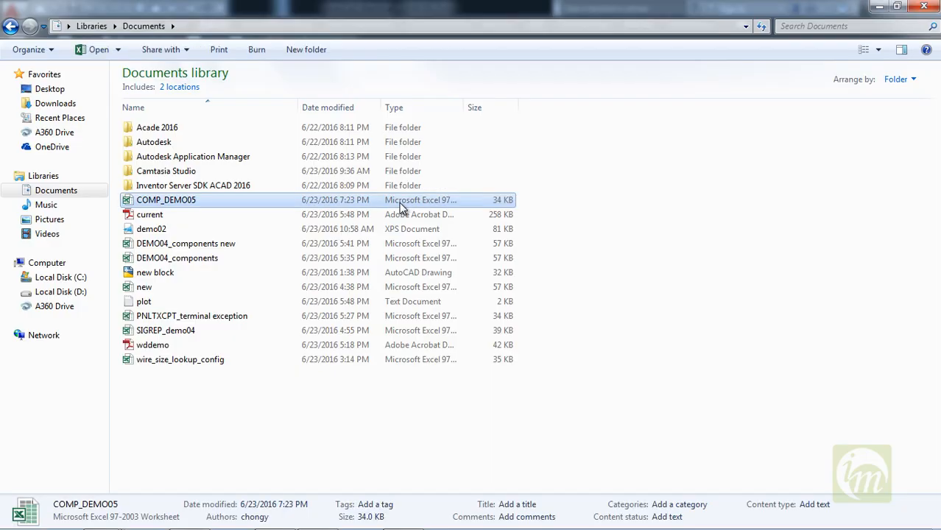
click(922, 9)
middle_drag(522, 276, 482, 256)
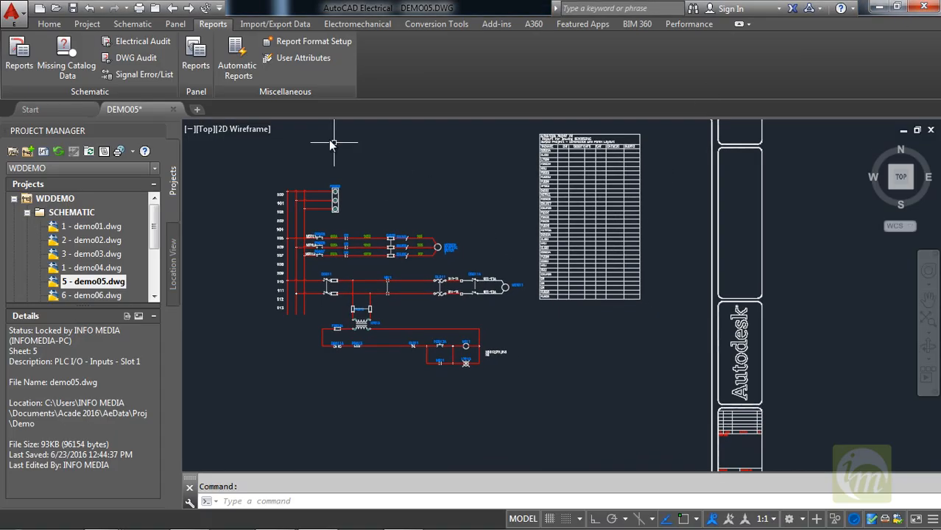
Start an export to spreadsheet with Components as the data category.
click(269, 27)
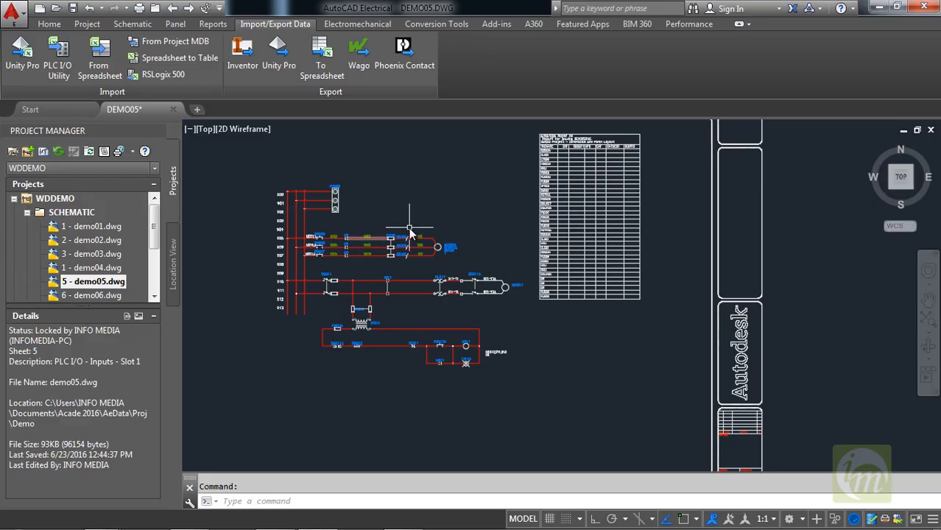
middle_drag(407, 227, 463, 212)
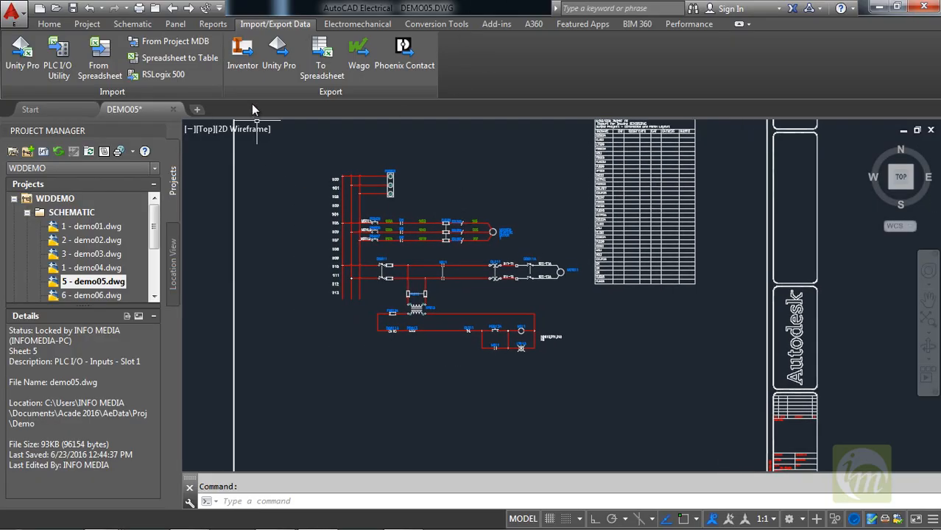
click(320, 50)
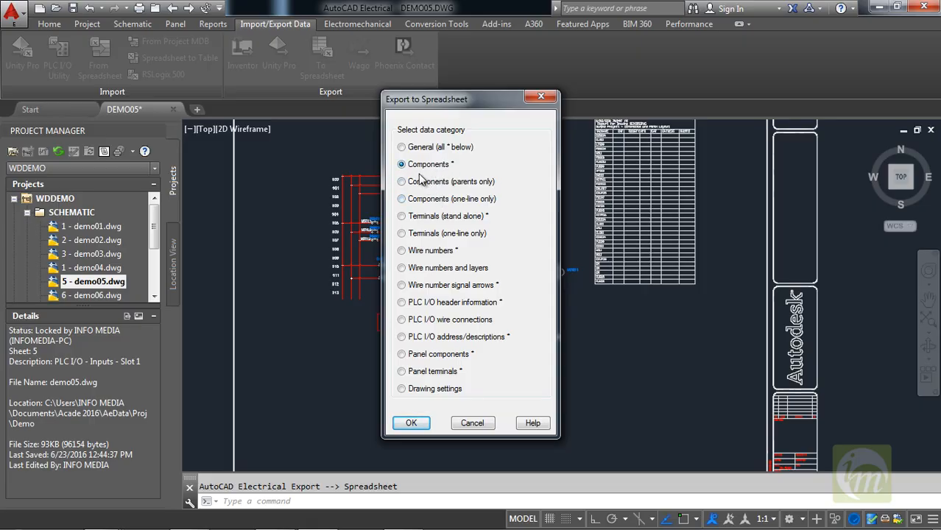
click(415, 425)
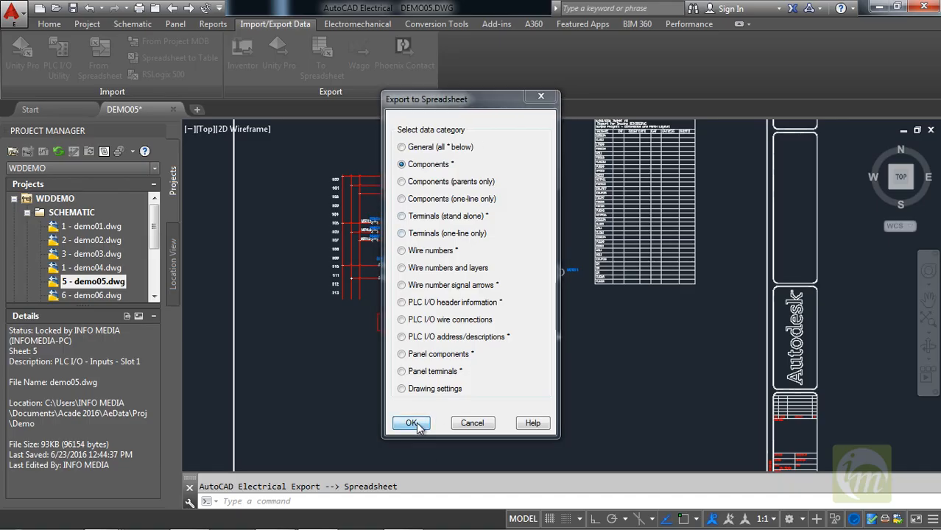
Export the active drawing's component data for all location codes in Excel file format (.xls), saved as DEMO05_EXPORT in My Documents.
drag(448, 185, 498, 159)
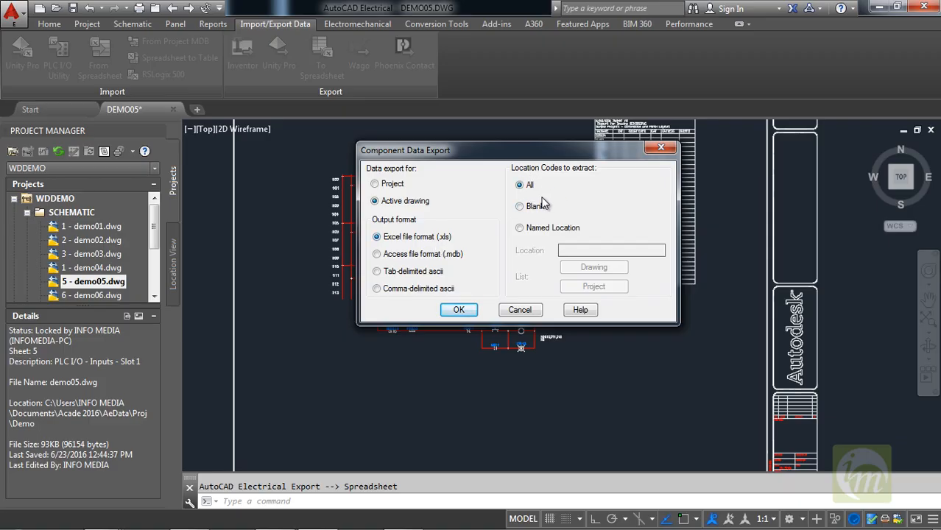
click(459, 310)
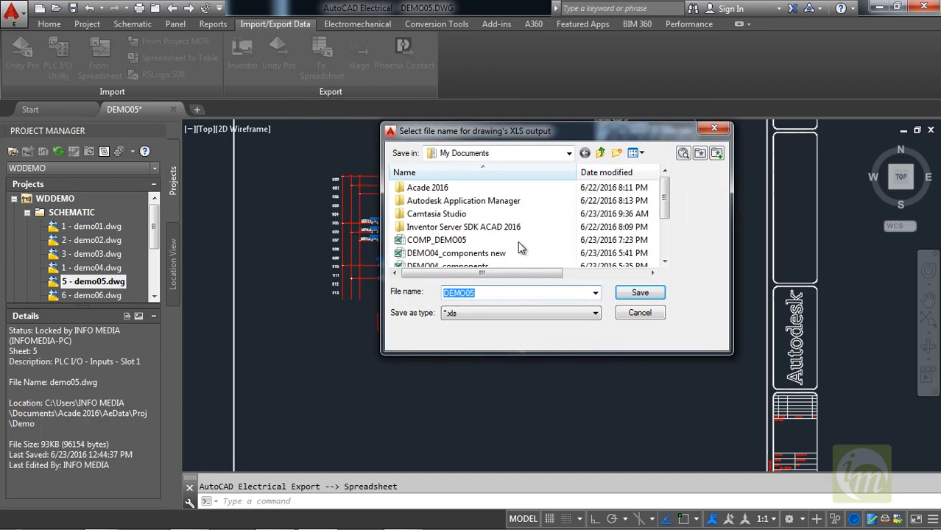
click(492, 294)
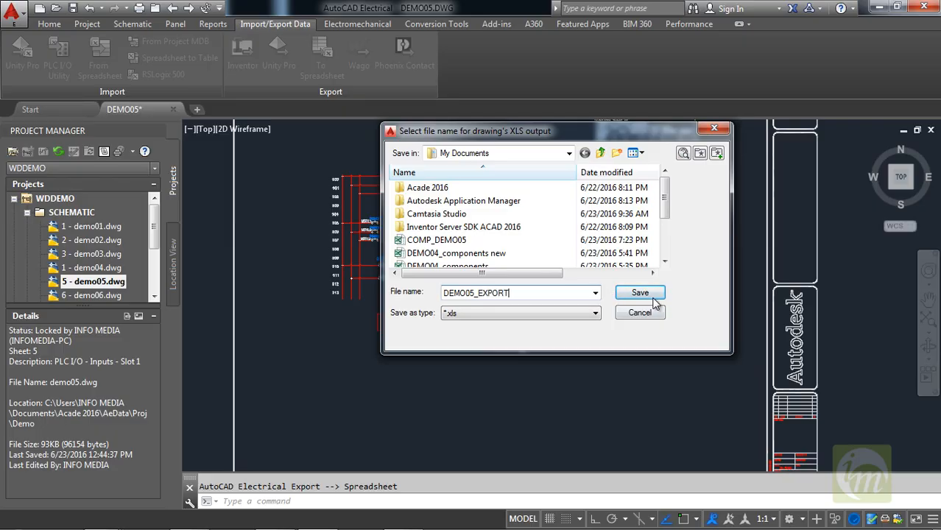
click(652, 296)
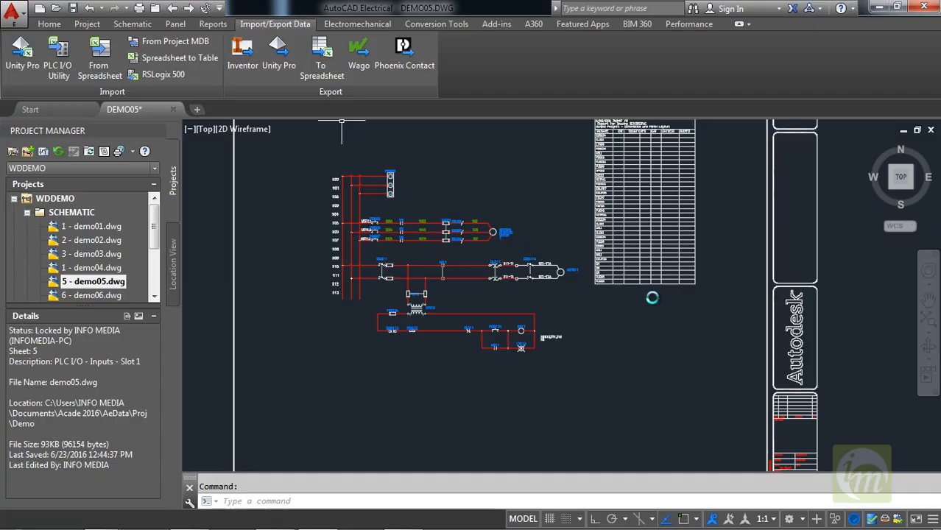
Open the exported DEMO05_EXPORT workbook from the Documents library in Excel.
key(super+e)
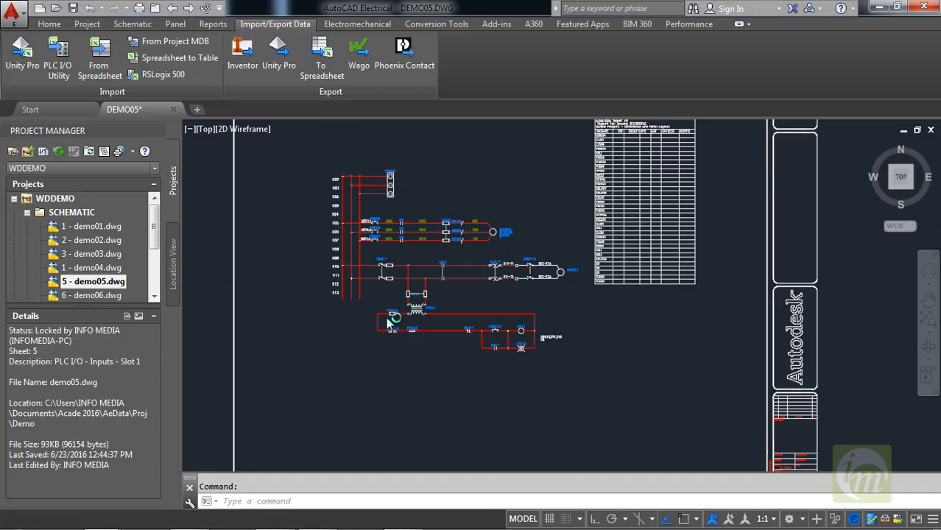
click(52, 190)
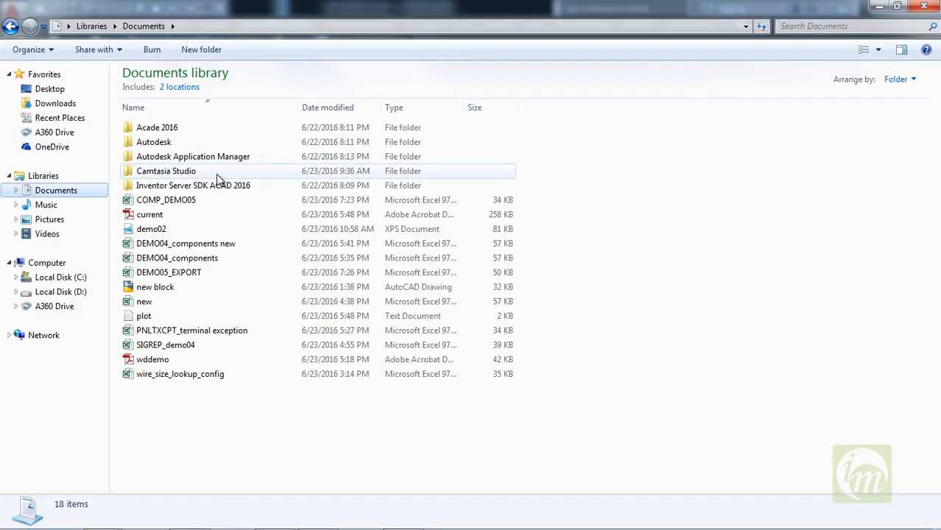
double_click(177, 274)
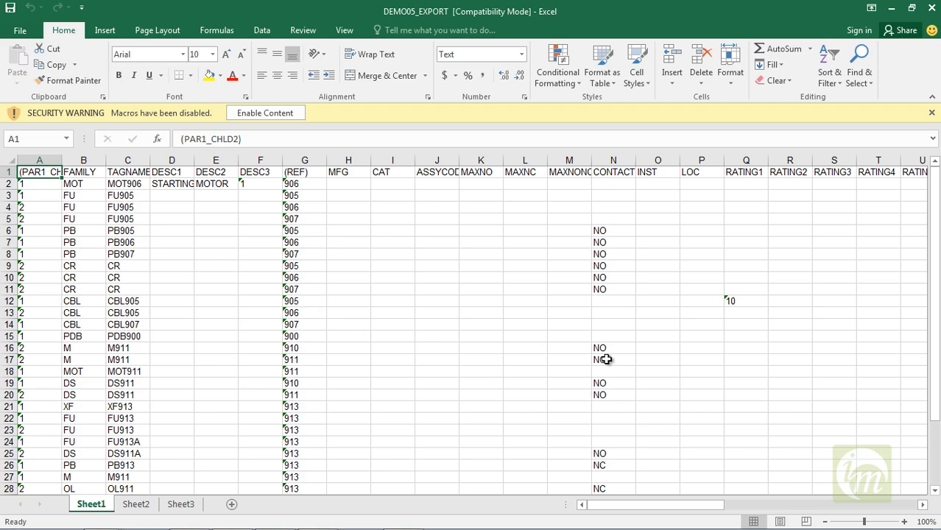
Examine the exported component columns and rows across Sheet1 of the DEMO05_EXPORT workbook.
mouse_move(622, 515)
drag(628, 506, 818, 475)
drag(817, 508, 640, 515)
drag(938, 264, 938, 333)
drag(937, 309, 937, 276)
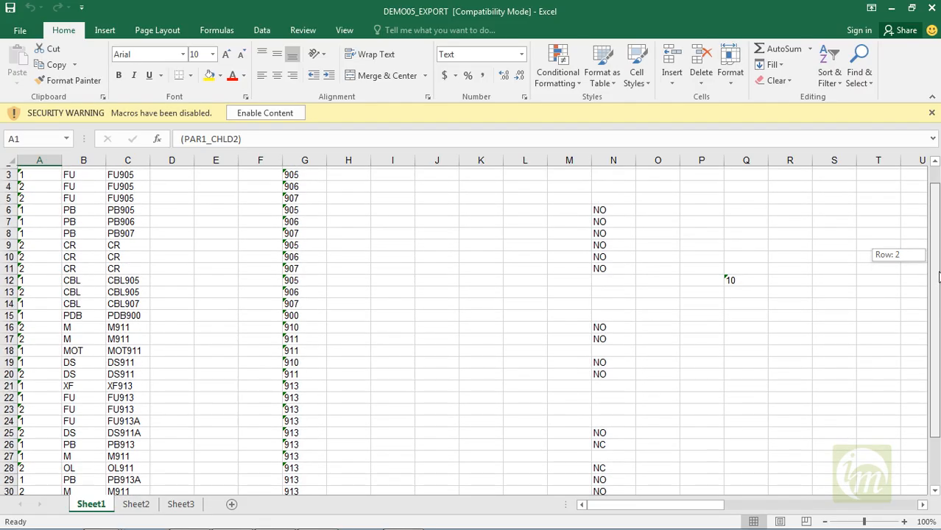
drag(938, 275, 937, 313)
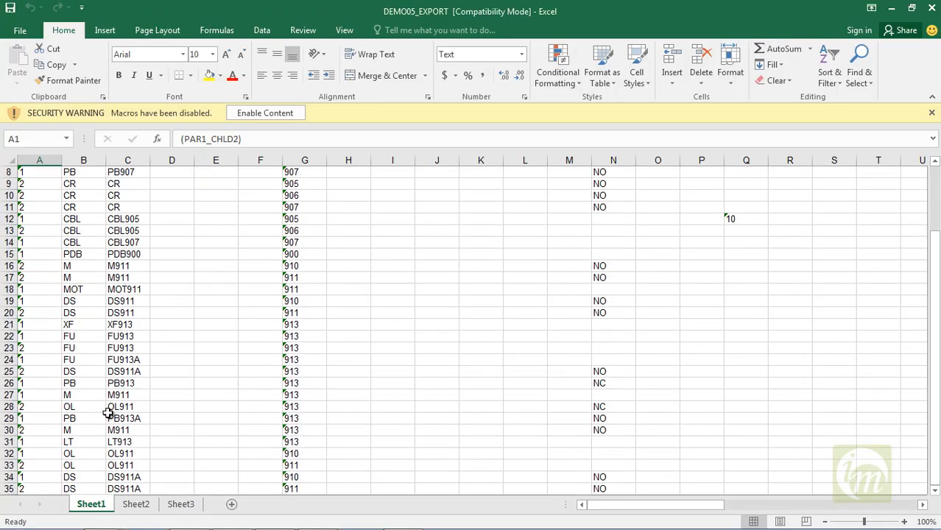
scroll(290, 247, up, 3)
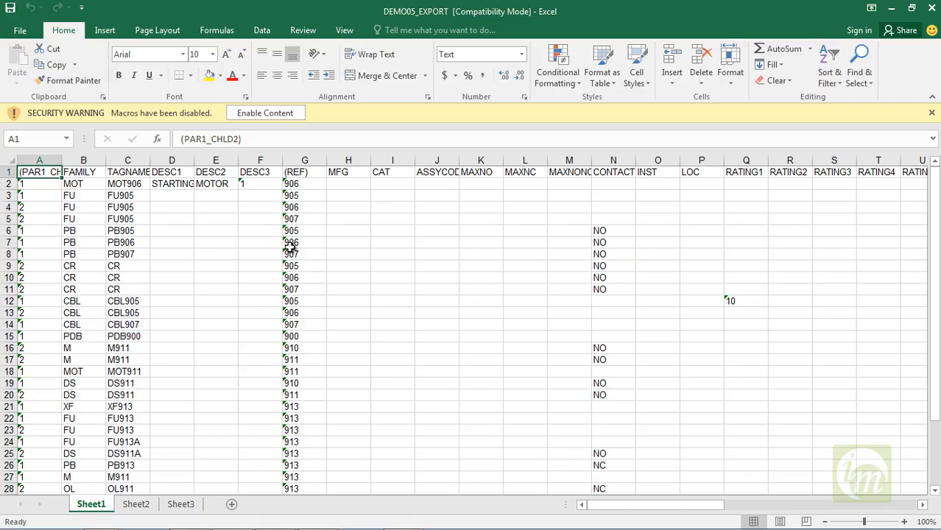
Change the fuse tag name in cell C3 to F9000.
click(142, 197)
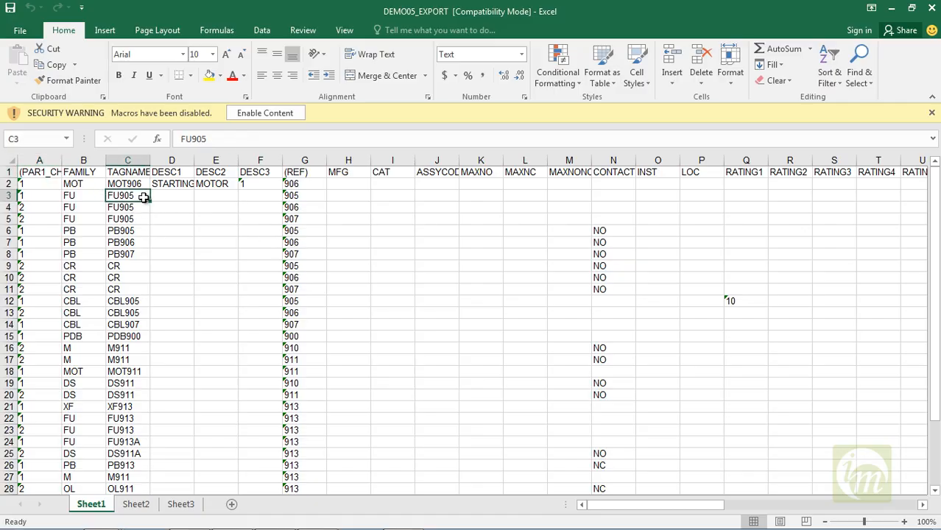
double_click(145, 197)
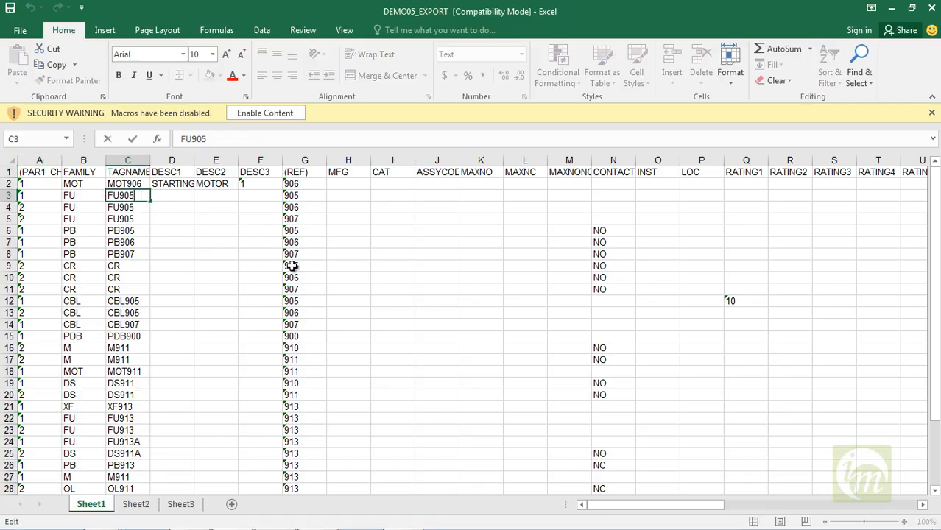
key(BackSpace)
key(BackSpace)
key(BackSpace)
key(BackSpace)
text(9000)
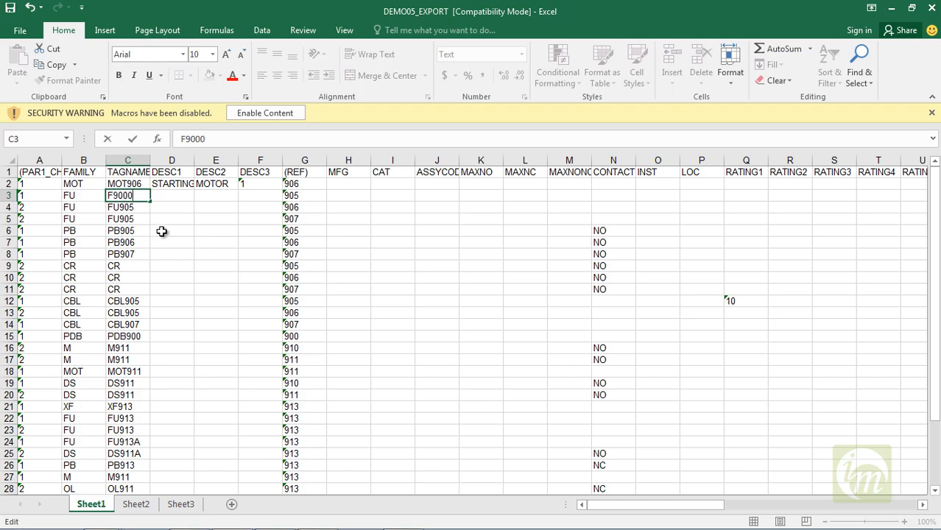
key(Return)
Change the fuse tag name in cell C4 to F9008.
key(F2)
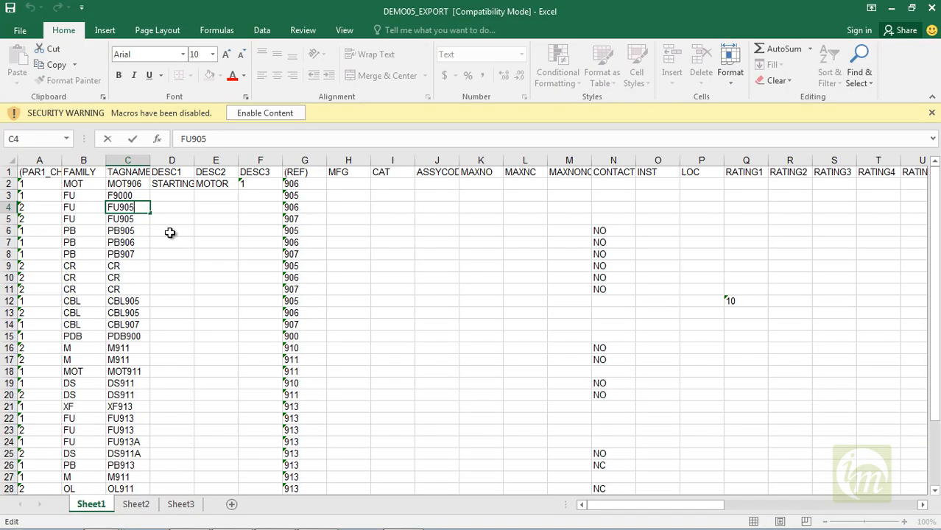
key(BackSpace)
key(BackSpace)
key(BackSpace)
key(BackSpace)
key(BackSpace)
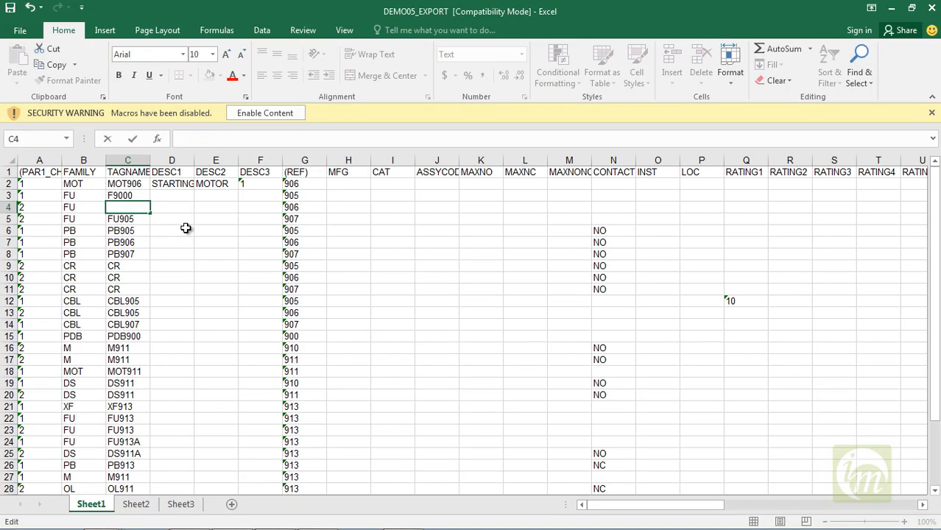
text(F9000)
key(BackSpace)
key(BackSpace)
text(8)
key(BackSpace)
text(00)
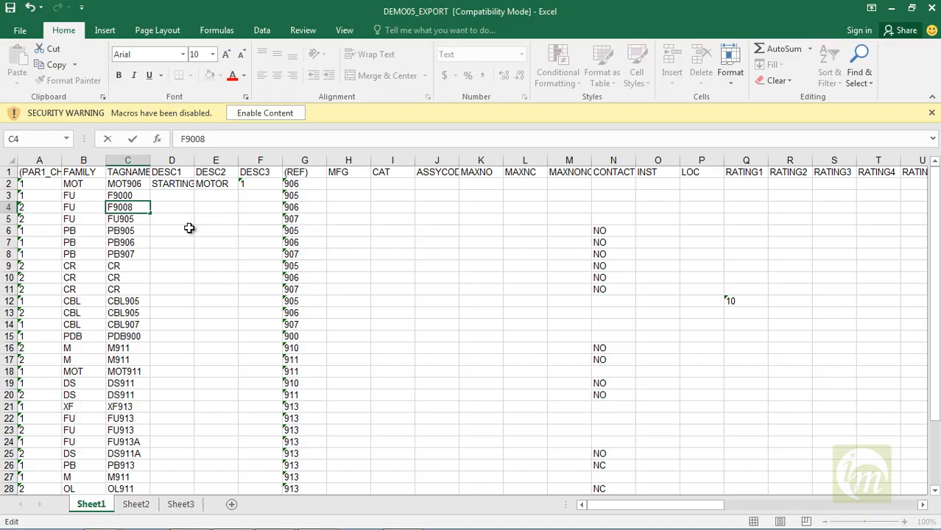
Change the fuse tag name in cell C5 to F9010 and close the workbook to return to AutoCAD Electrical.
click(137, 219)
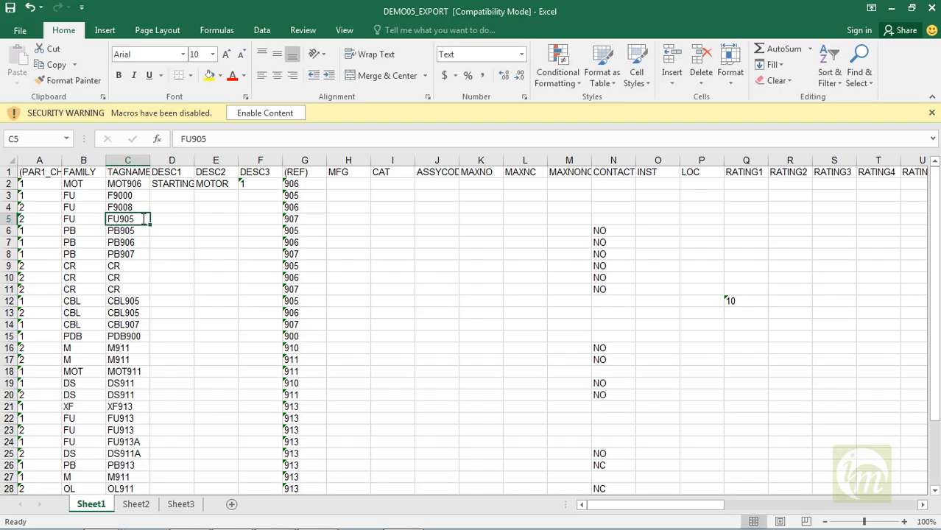
key(F2)
key(BackSpace)
key(BackSpace)
key(BackSpace)
key(BackSpace)
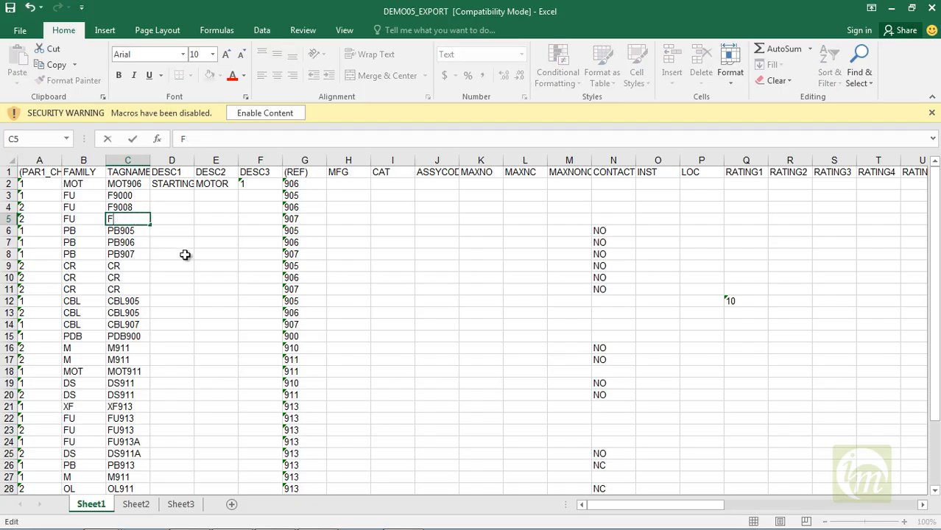
text(9010)
click(382, 275)
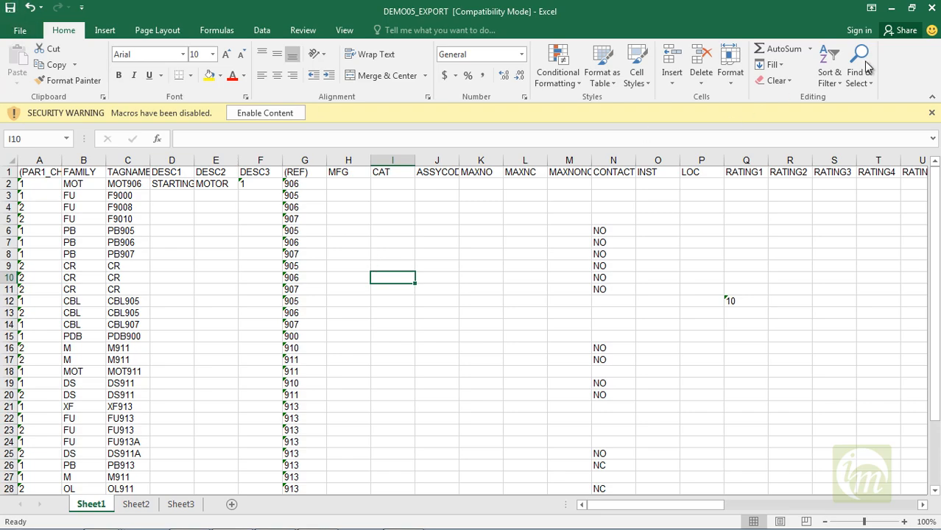
click(929, 8)
click(931, 7)
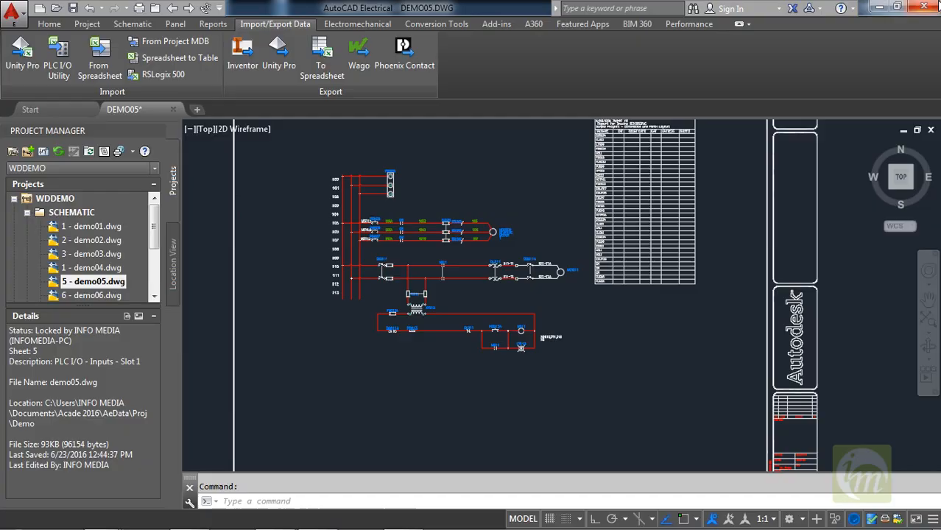
Examine the fuse tag and neighbouring component tags in the three-phase starting motor circuit of demo05.dwg.
middle_drag(561, 209, 578, 242)
scroll(404, 255, up, 7)
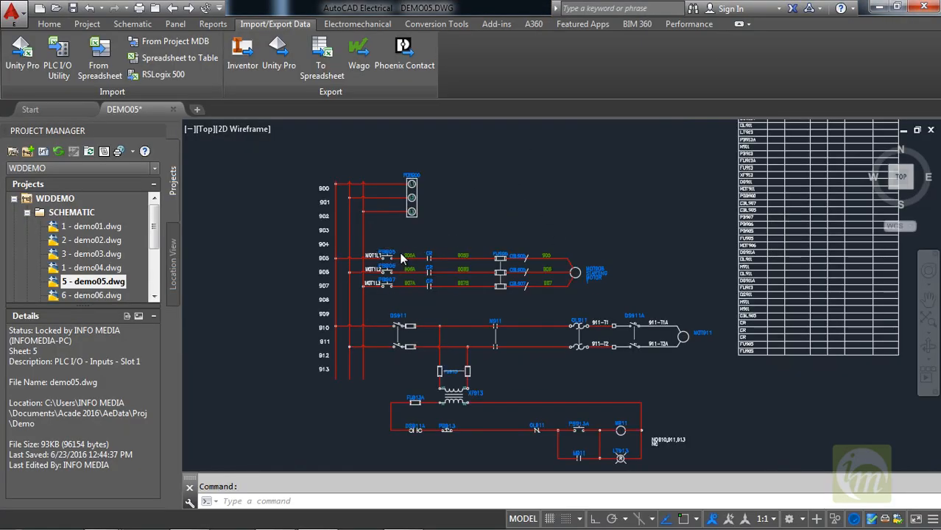
middle_drag(594, 284, 437, 302)
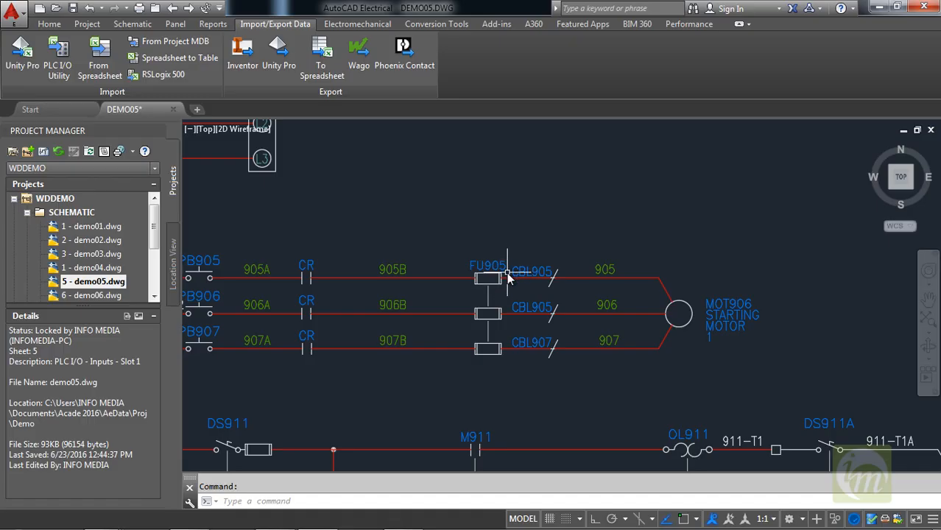
scroll(489, 268, up, 2)
middle_drag(514, 275, 526, 277)
scroll(540, 281, down, 2)
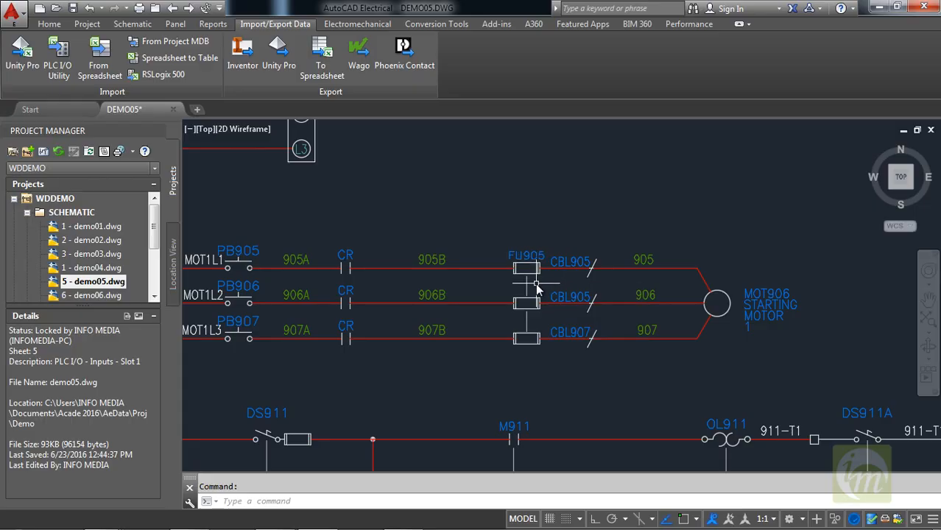
middle_drag(337, 195, 450, 227)
scroll(512, 274, down, 2)
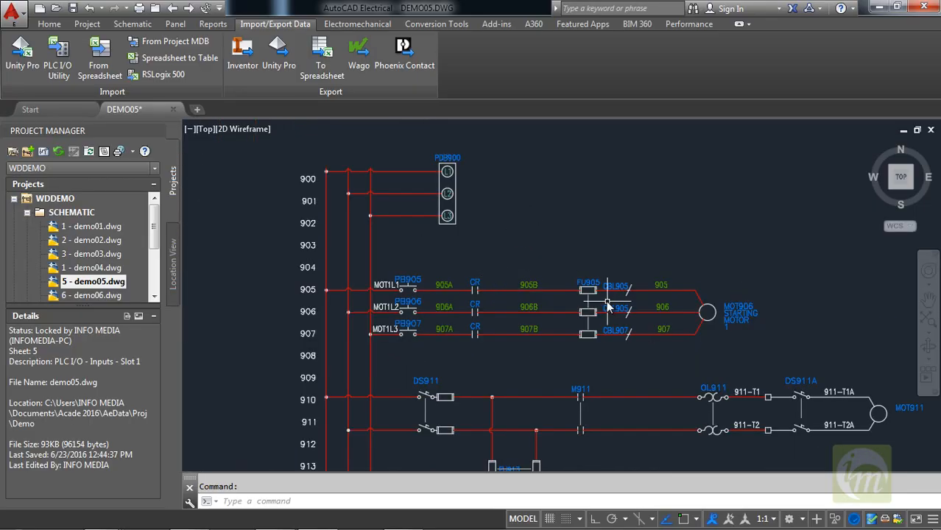
middle_drag(607, 301, 589, 280)
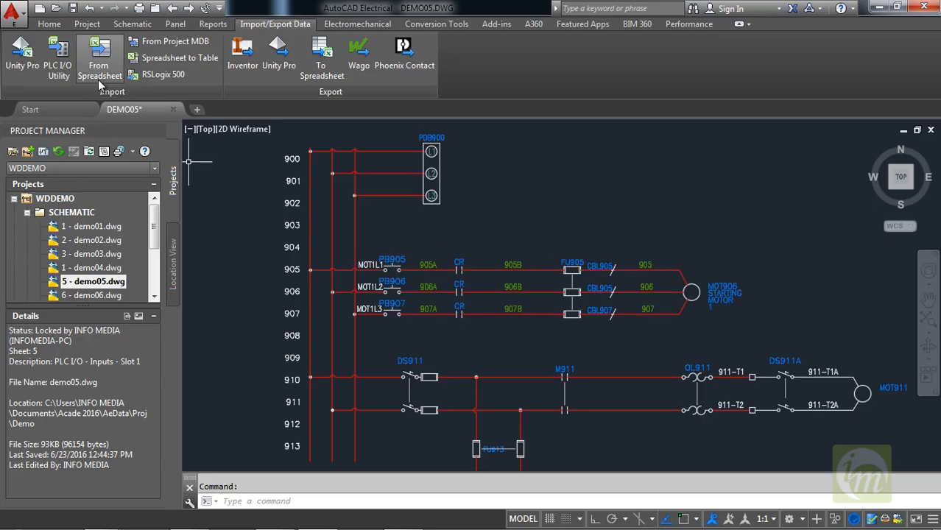
Update the active drawing from the DEMO05_EXPORT spreadsheet in My Documents, forcing new values to upper case.
click(103, 60)
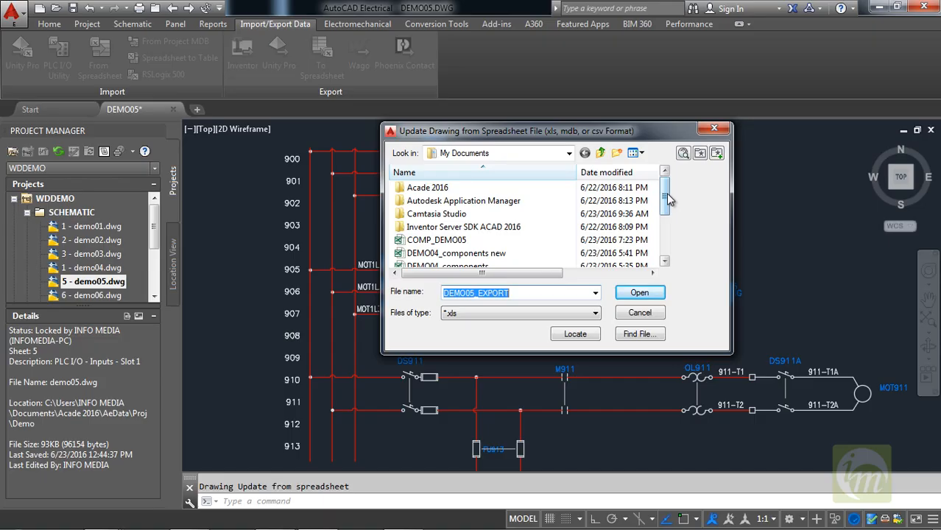
drag(666, 193, 666, 214)
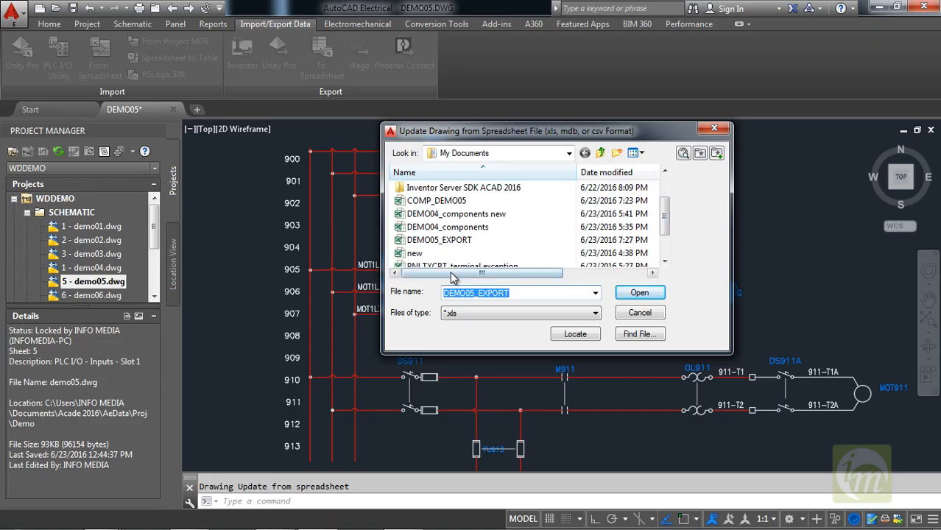
click(441, 242)
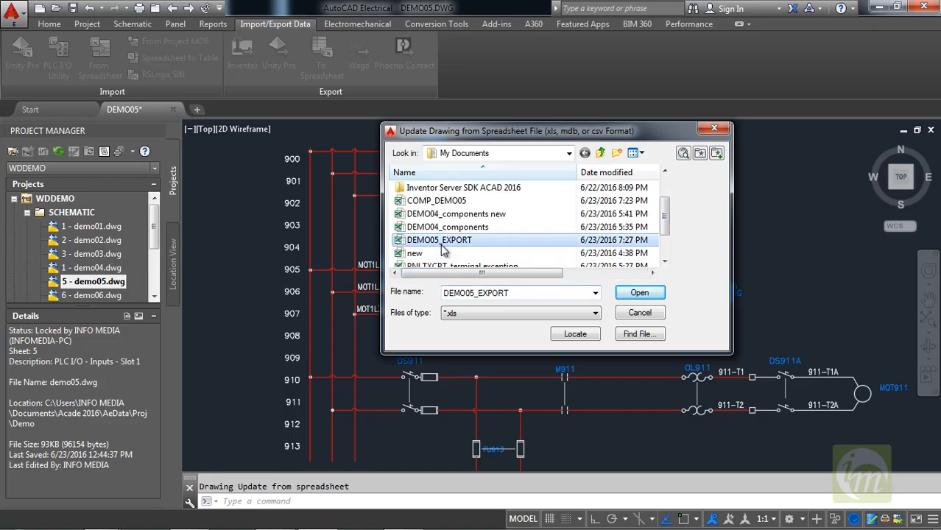
click(639, 293)
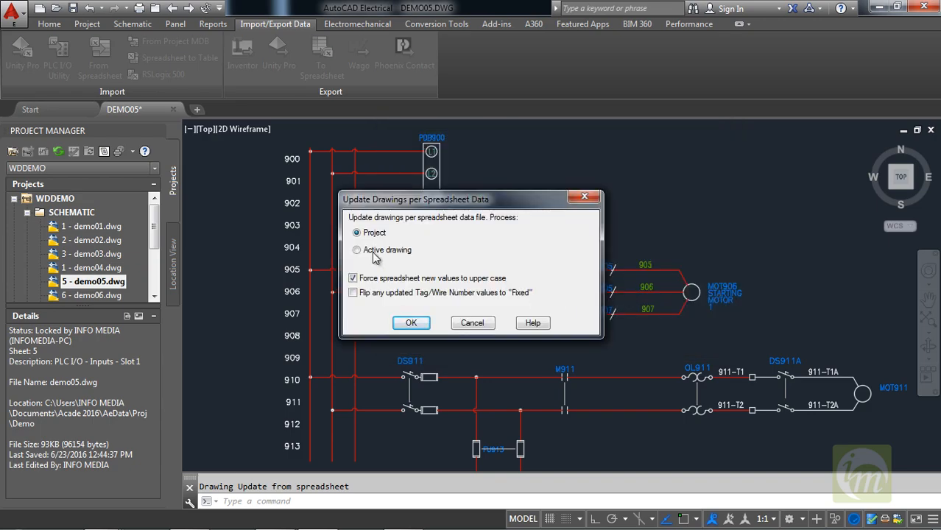
drag(379, 199, 537, 179)
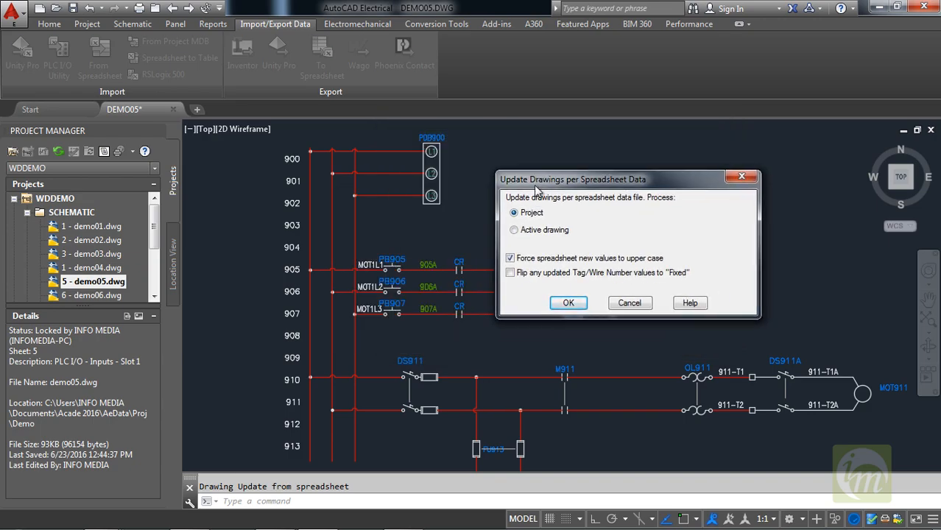
click(529, 234)
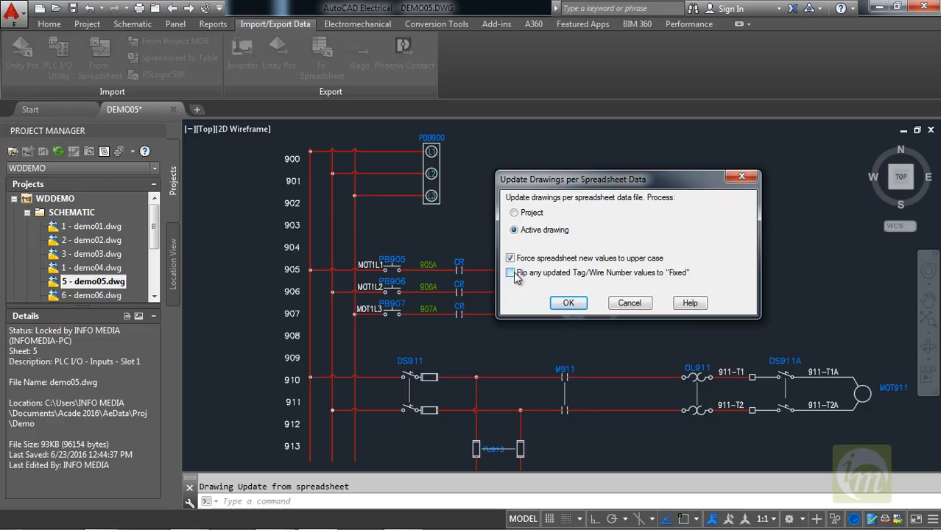
click(567, 303)
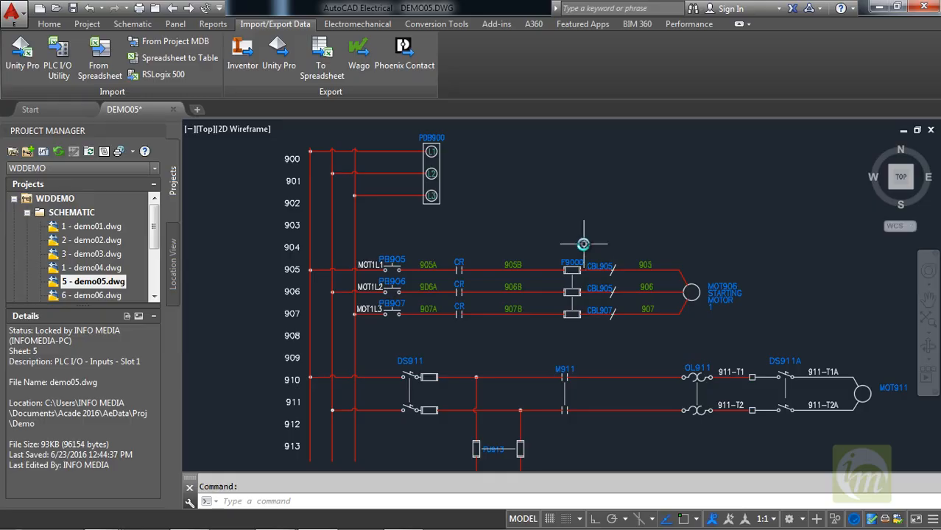
Check the fuse tag in the starting motor circuit after the spreadsheet import and review the whole drawing.
middle_drag(553, 323, 533, 332)
scroll(534, 332, up, 5)
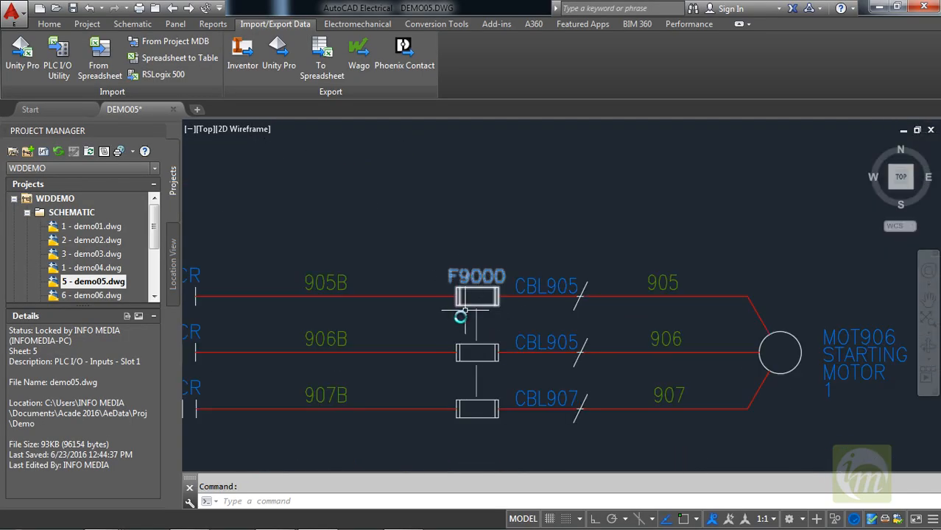
scroll(456, 324, down, 3)
middle_drag(455, 336, 580, 306)
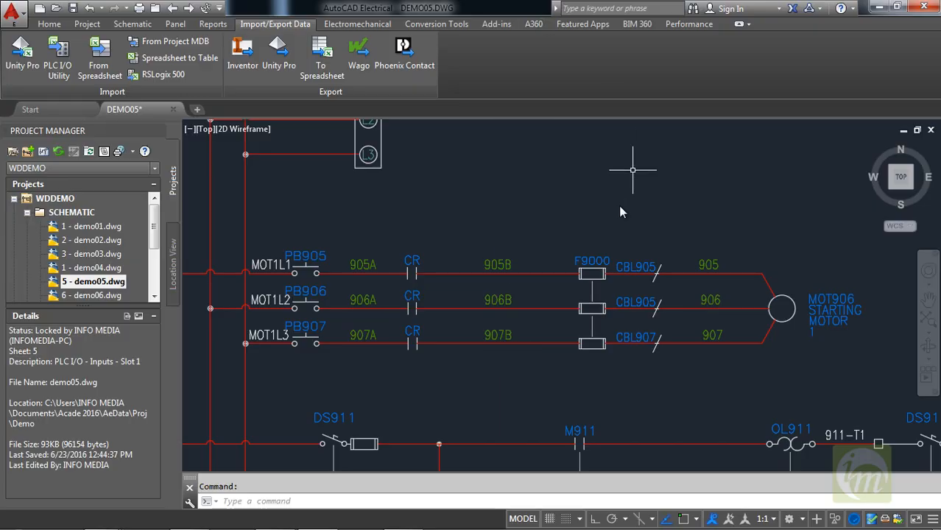
scroll(593, 280, down, 5)
scroll(523, 326, down, 3)
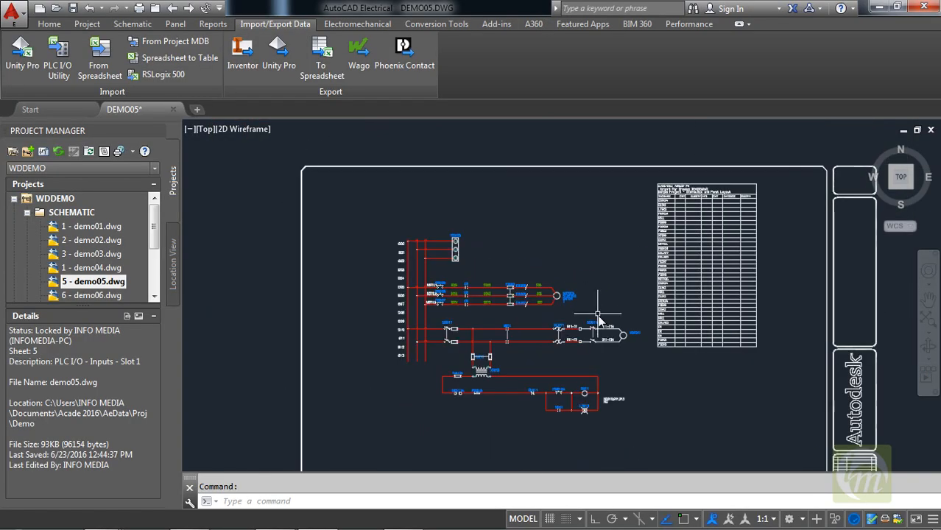
scroll(608, 341, up, 3)
scroll(567, 339, down, 5)
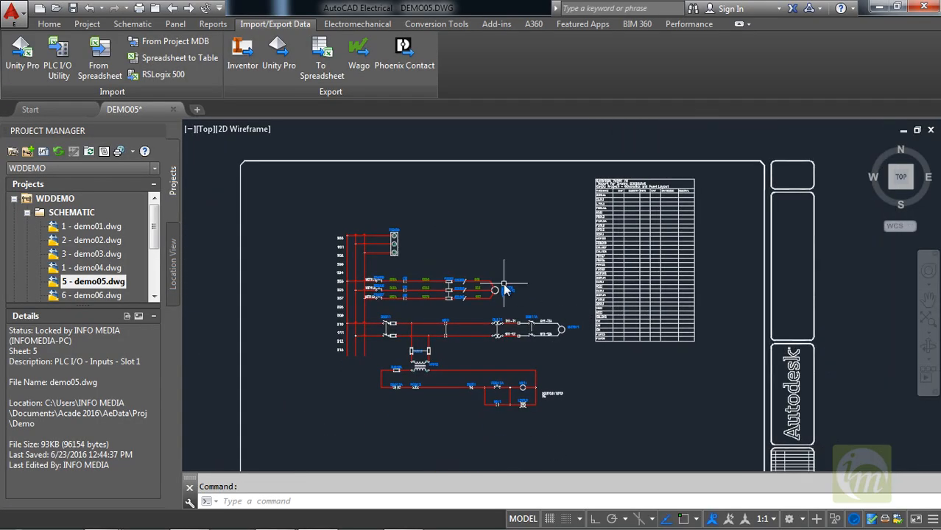
mouse_move(412, 247)
middle_down()
mouse_move(443, 246)
mouse_move(405, 248)
middle_up()
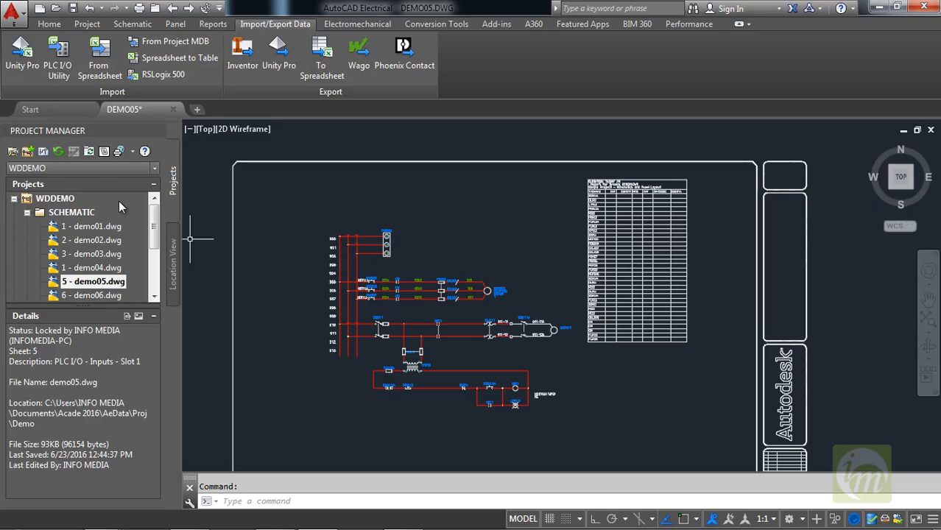
Run the project-wide Update/Retag on demo05.dwg only, with Component Retag and sheet values resequenced starting with 1.
click(87, 24)
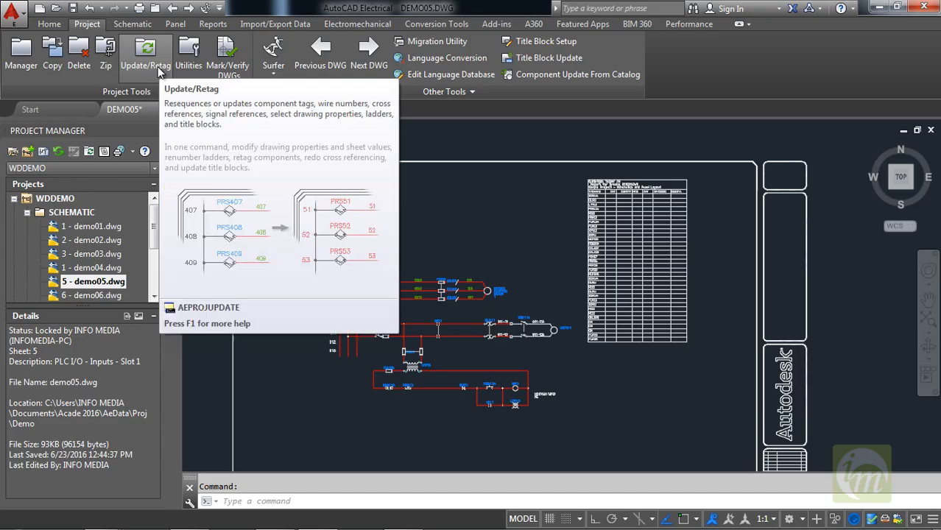
click(151, 57)
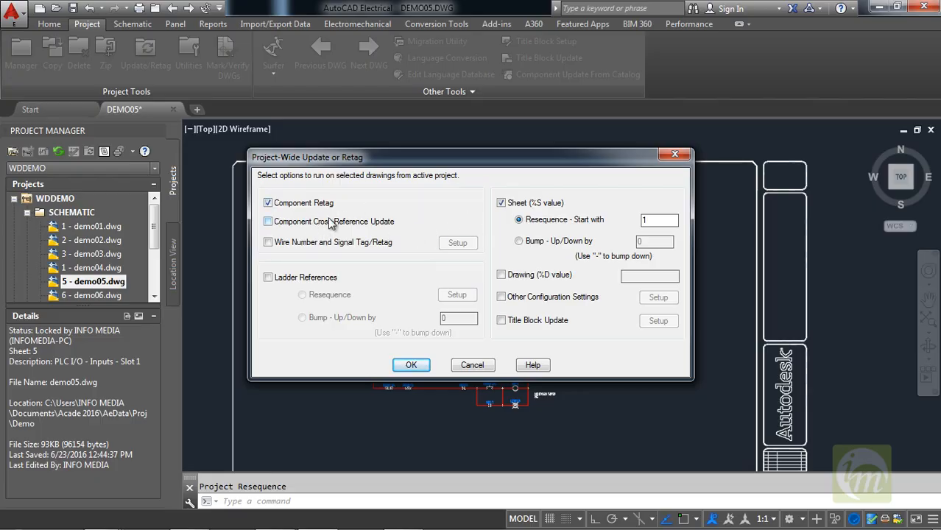
click(423, 363)
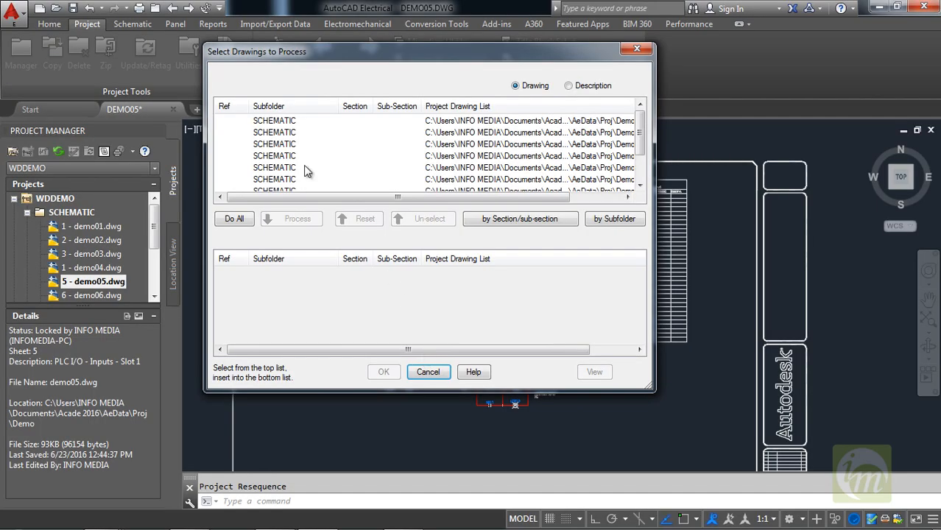
drag(641, 150, 641, 124)
drag(555, 200, 607, 200)
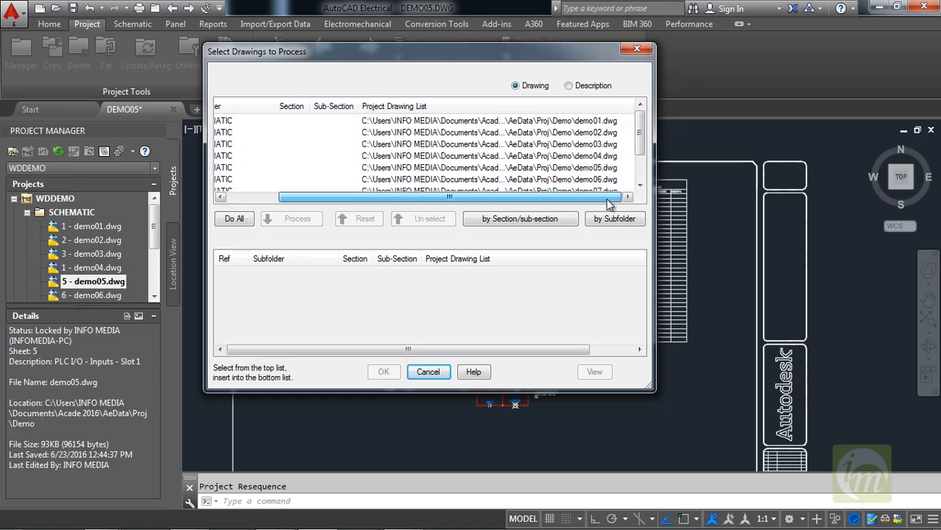
click(577, 170)
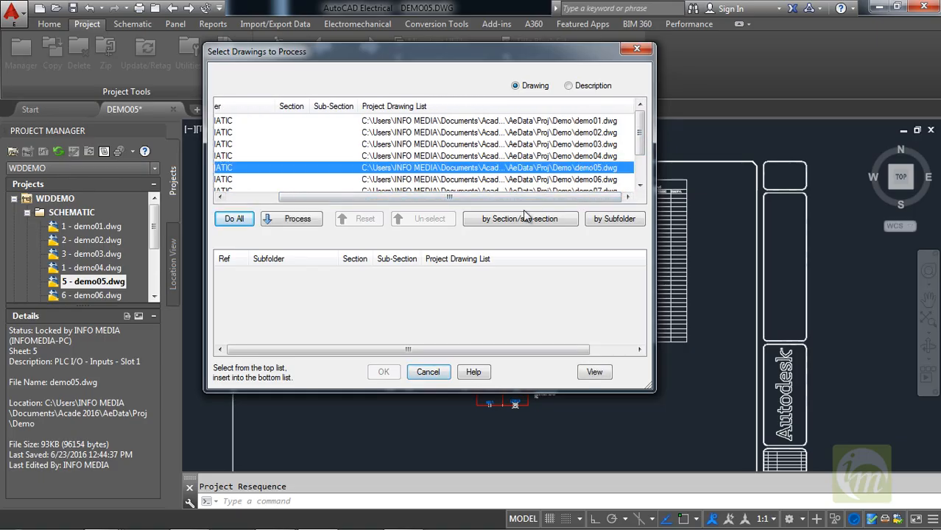
click(305, 220)
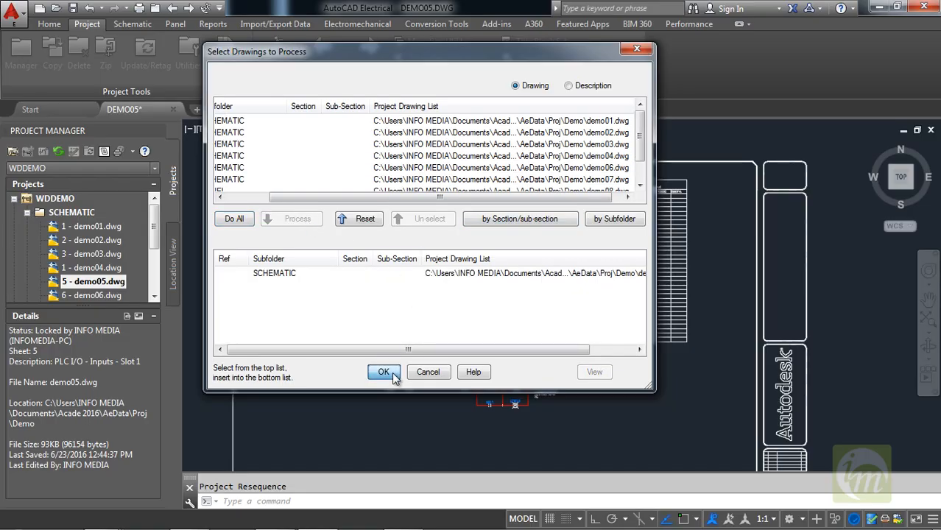
click(393, 375)
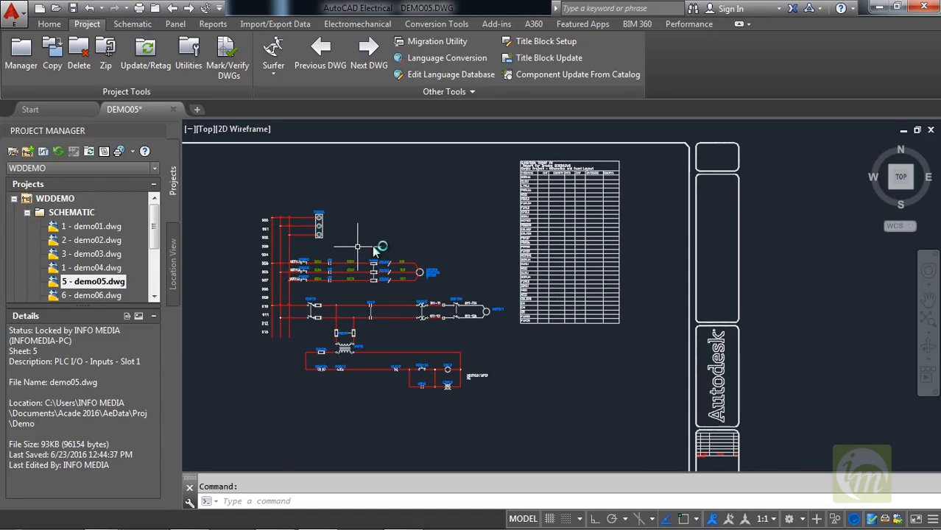
Set up publishing of only demo05.dwg from the WDDEMO project as a multi-sheet PDF including the model tab.
mouse_move(496, 281)
middle_down()
mouse_move(544, 283)
mouse_move(552, 264)
mouse_move(532, 293)
middle_up()
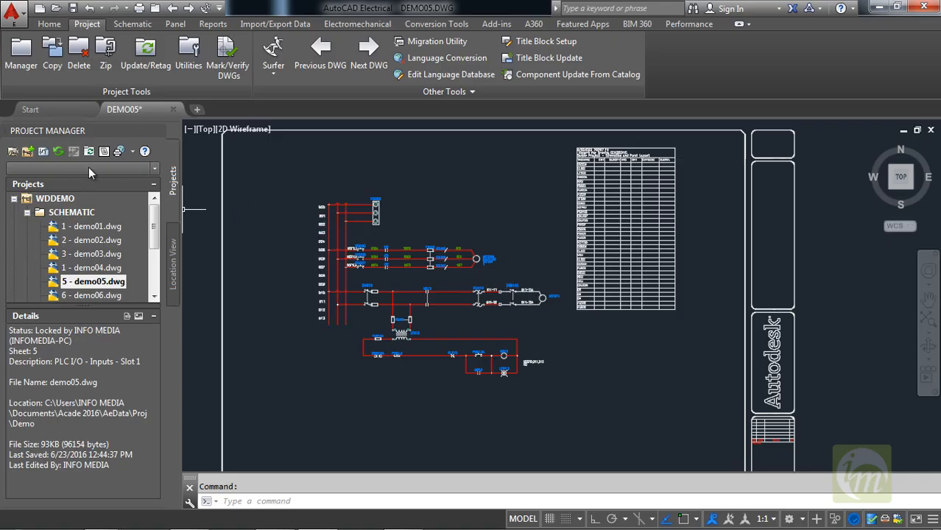
click(132, 154)
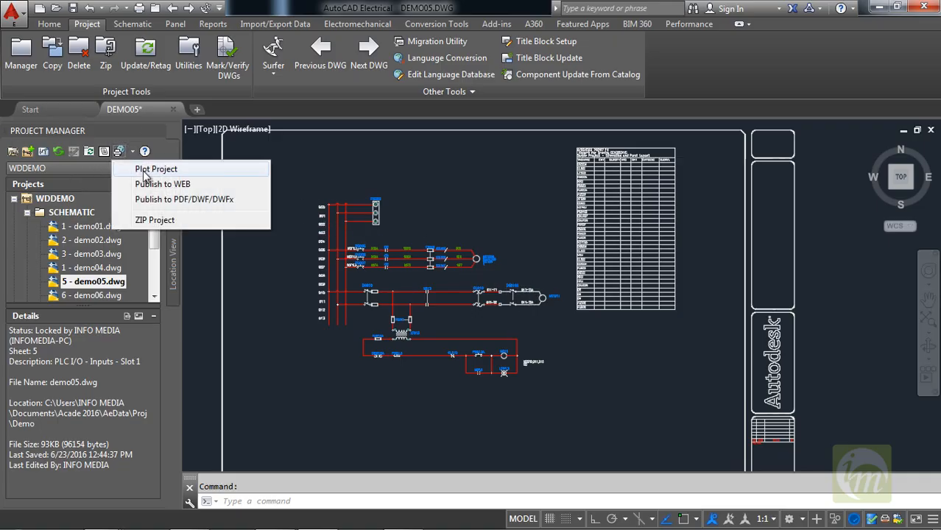
click(182, 200)
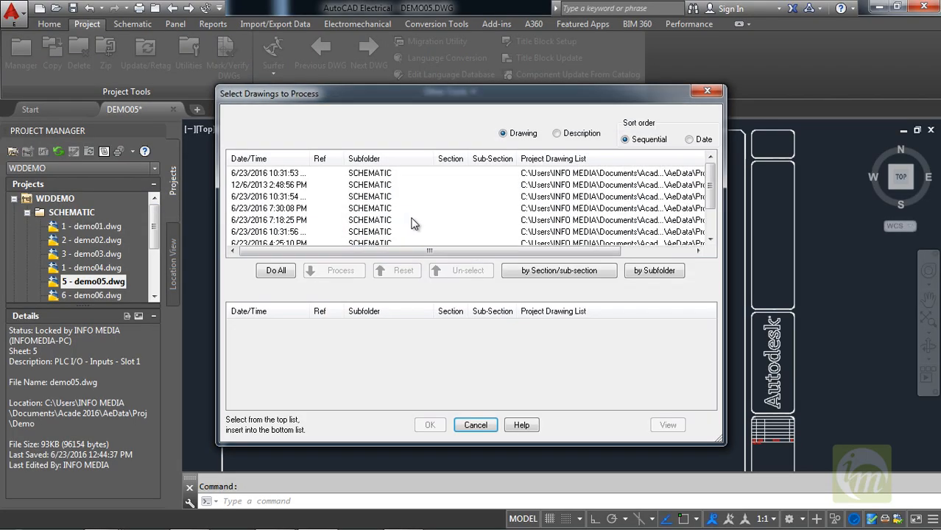
drag(593, 250, 685, 252)
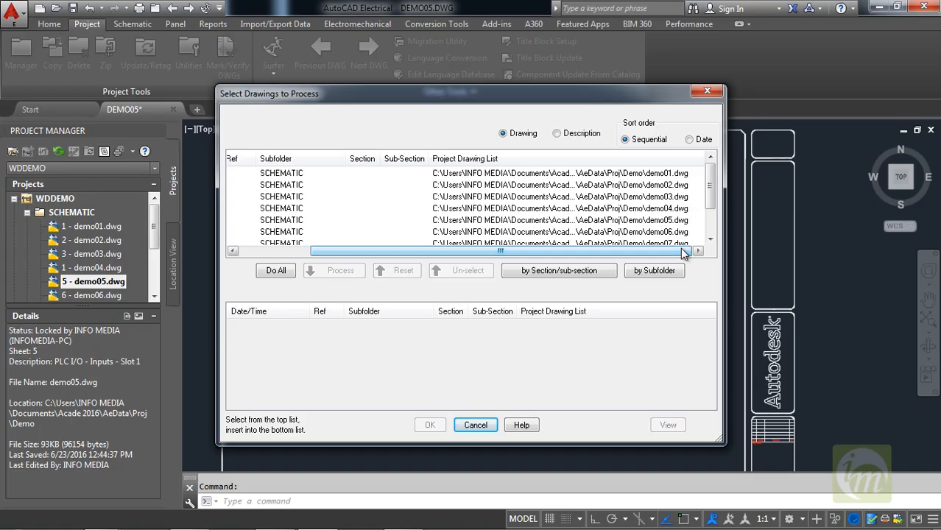
click(639, 221)
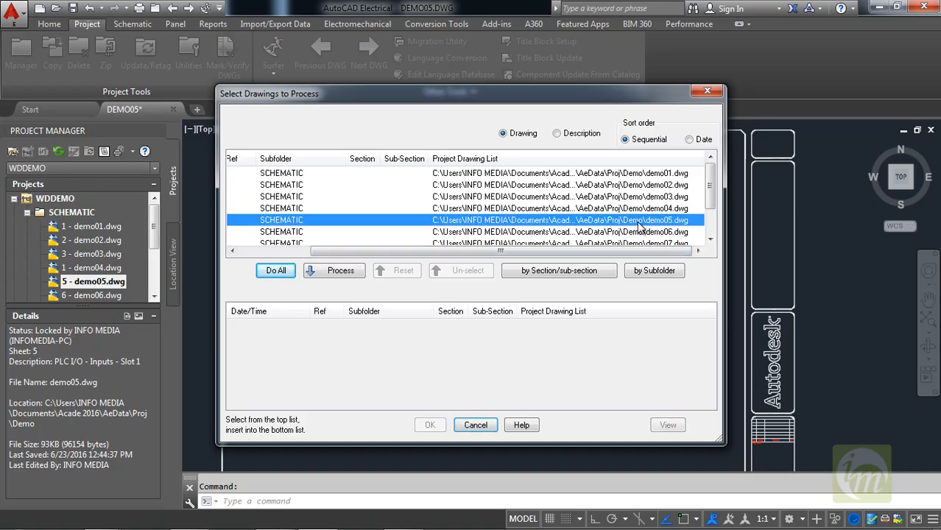
click(337, 271)
click(430, 425)
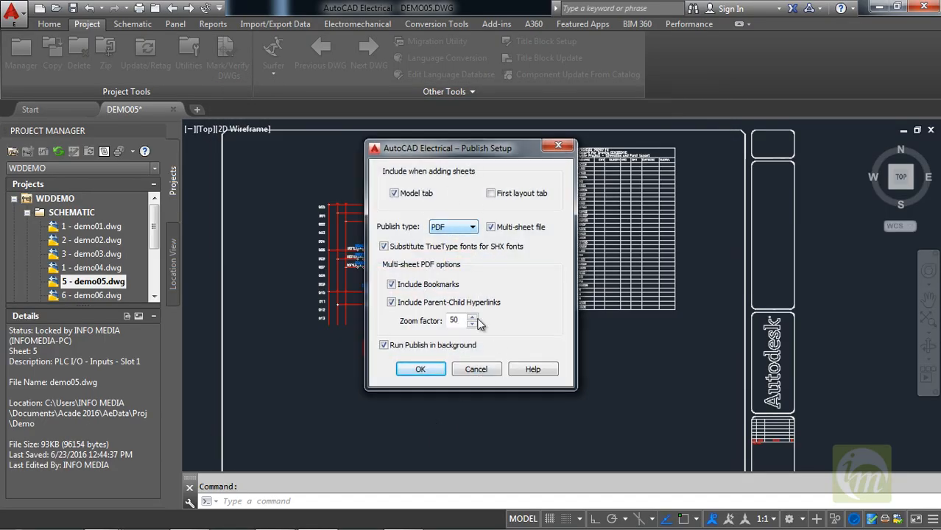
click(419, 367)
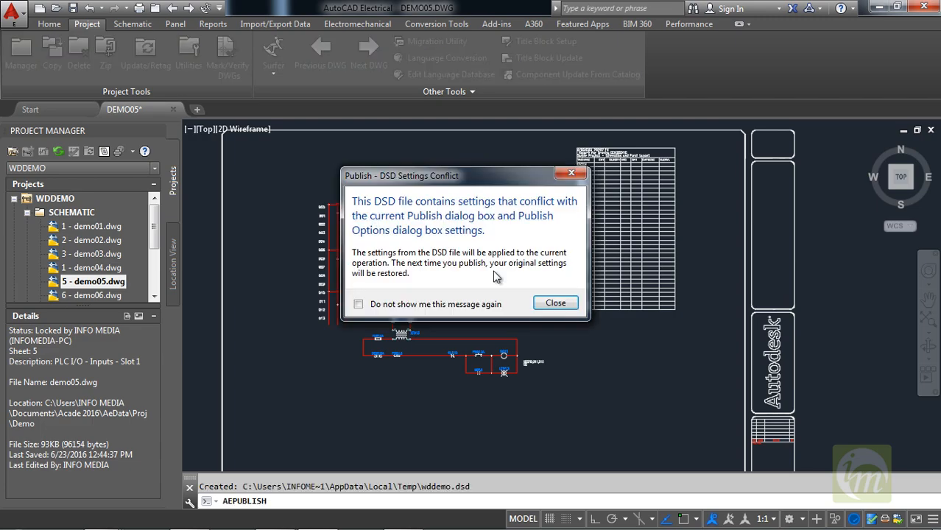
click(561, 302)
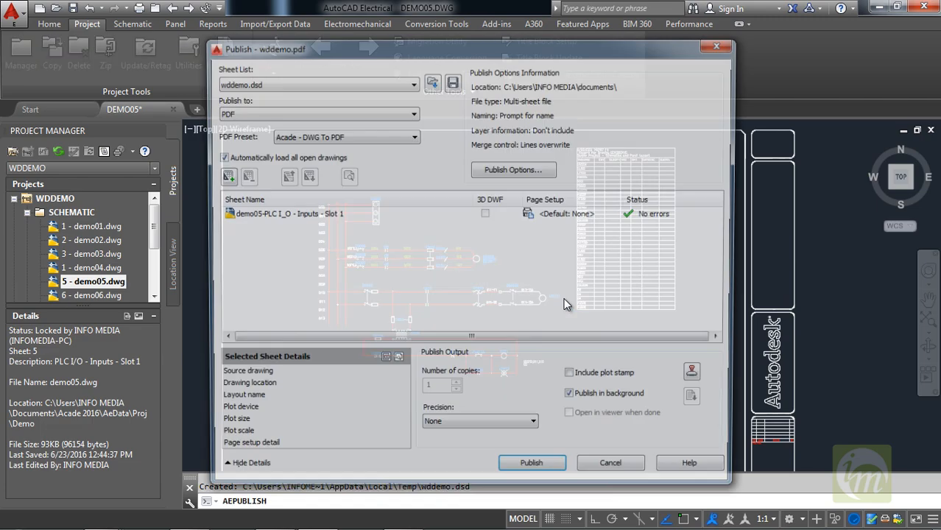
Publish the demo05 sheet under the file name wddemo in My Documents, replacing the existing PDF.
drag(315, 51, 303, 45)
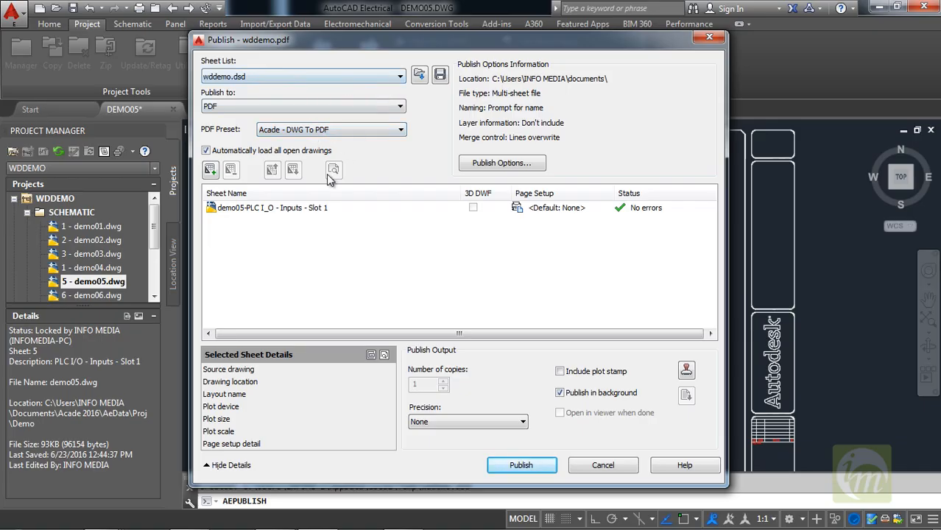
click(312, 209)
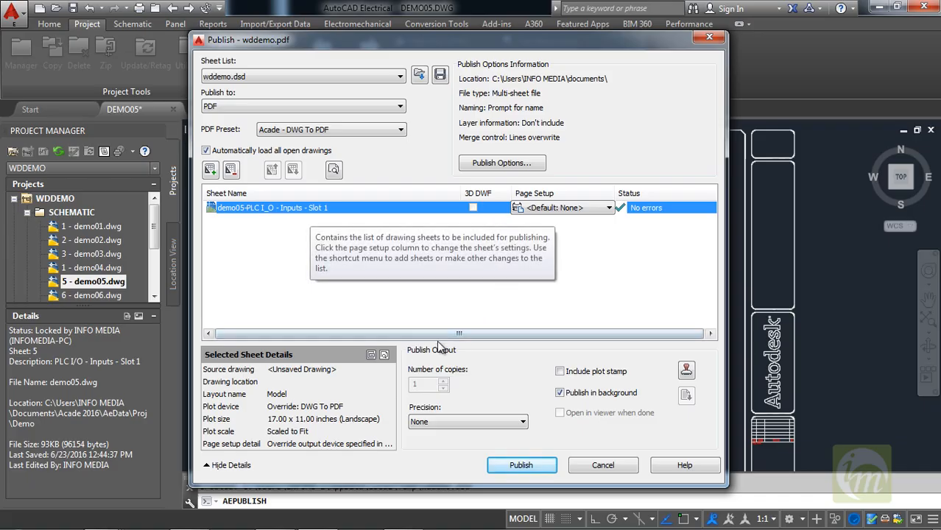
click(528, 467)
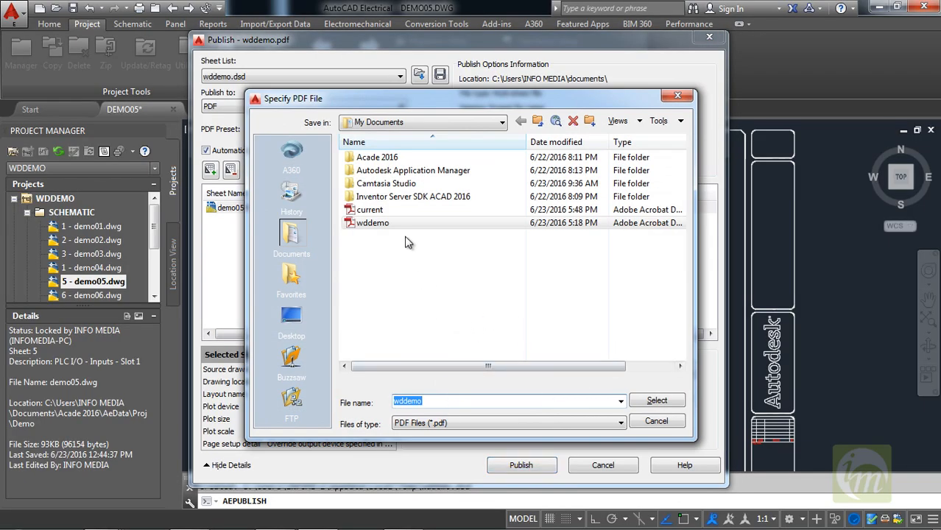
click(460, 400)
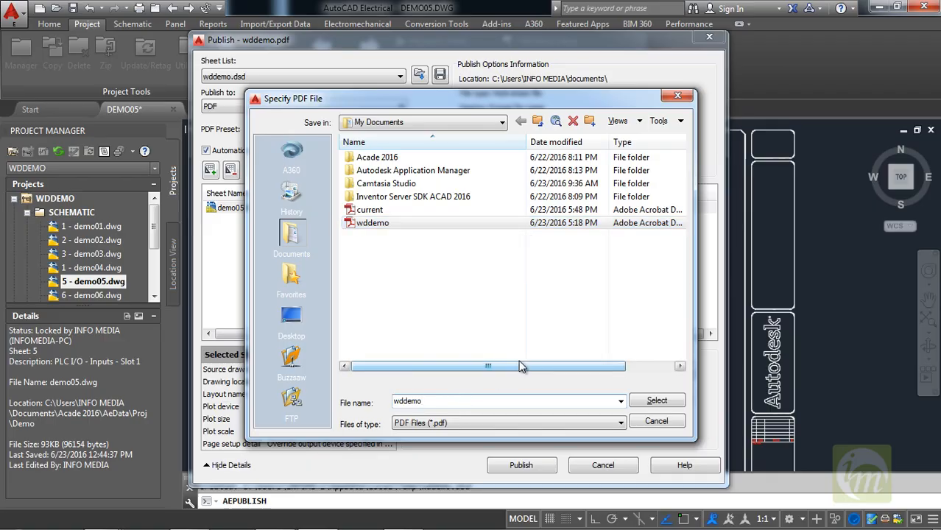
click(658, 400)
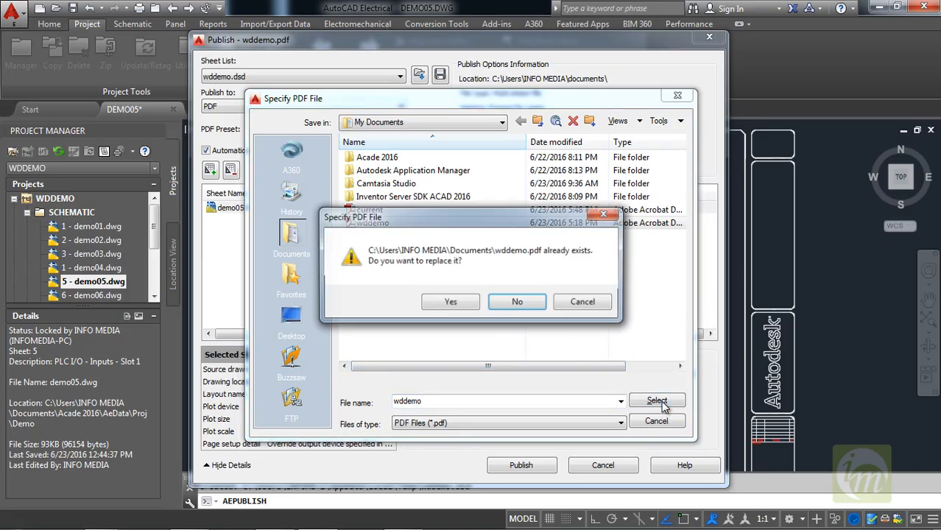
click(455, 303)
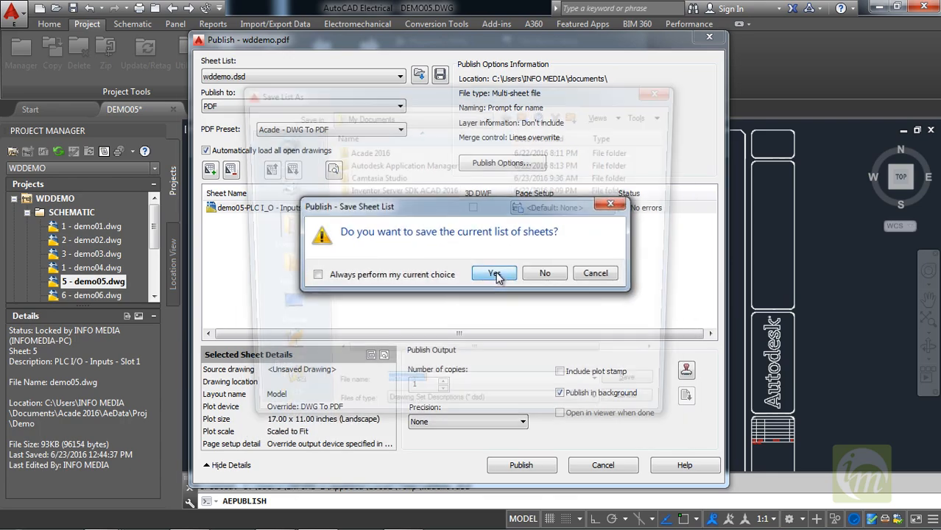
Save the sheet list as wddemo.dsd in My Documents and run the publish job.
click(495, 274)
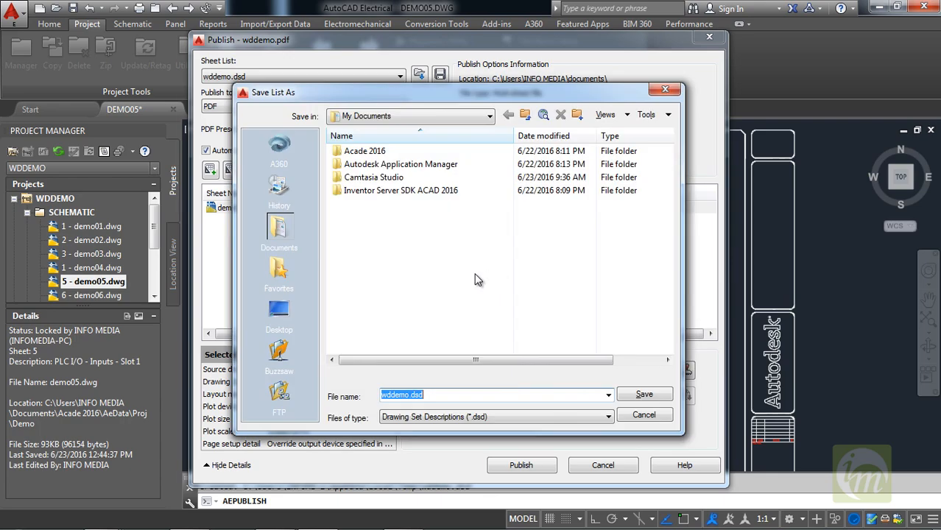
click(451, 395)
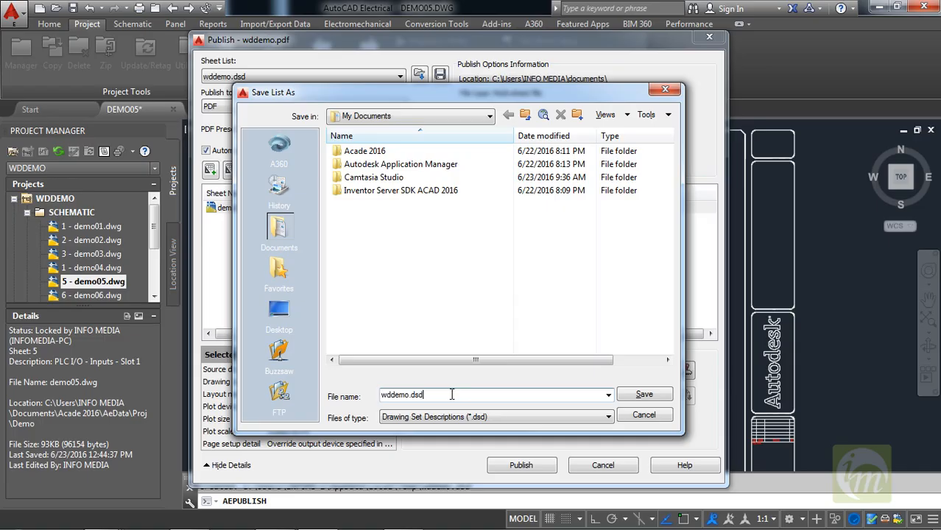
click(631, 397)
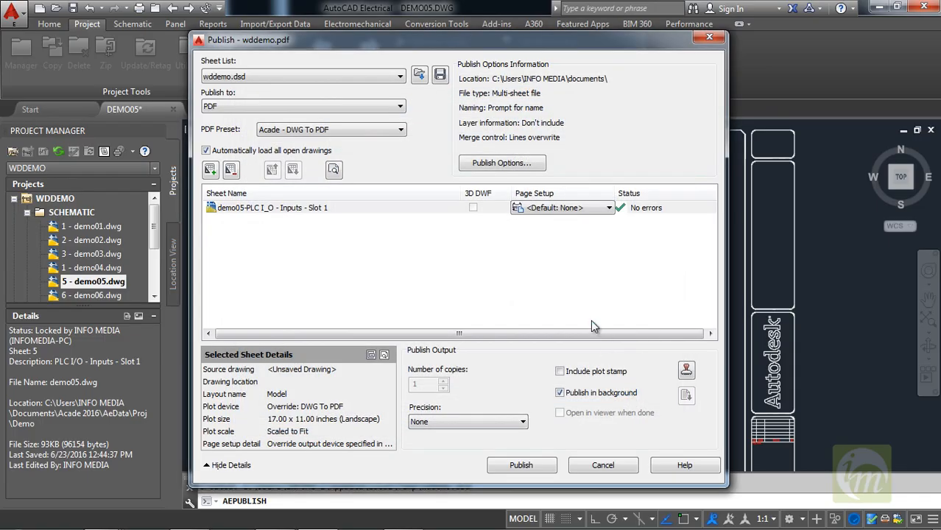
click(532, 465)
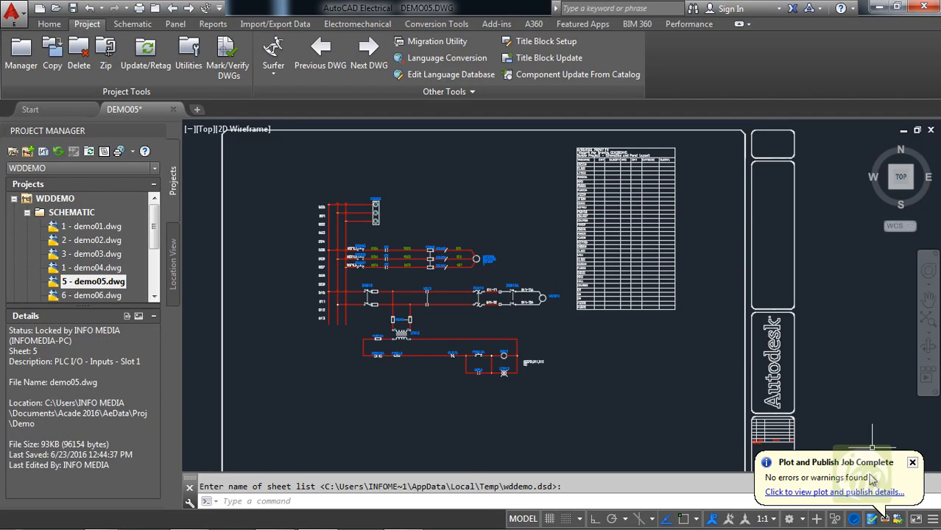
View the plot and publish details, then switch to Windows Explorer and open the wddemo PDF from the Documents library.
click(829, 492)
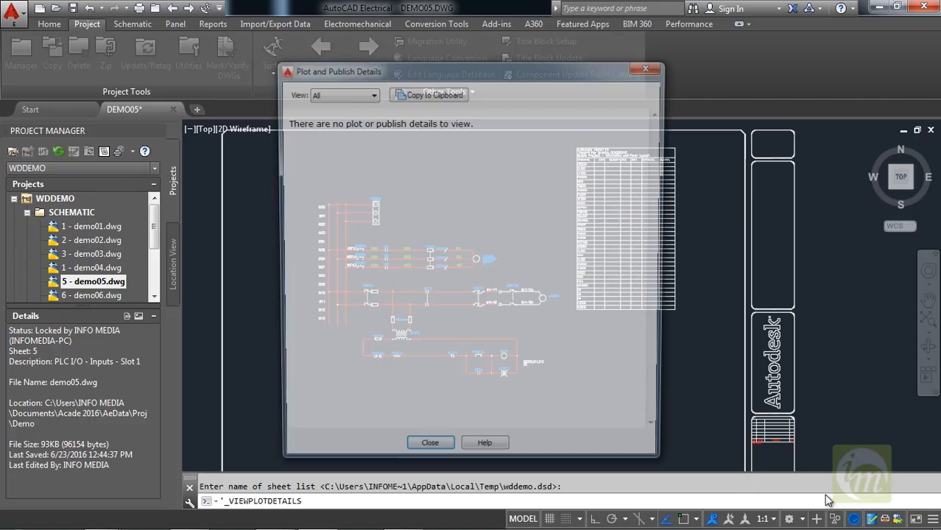
click(429, 454)
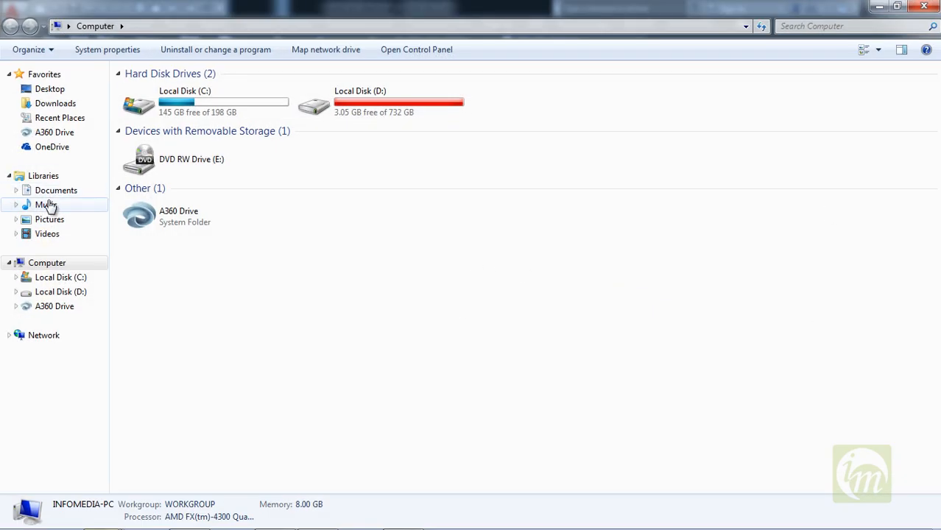
click(57, 193)
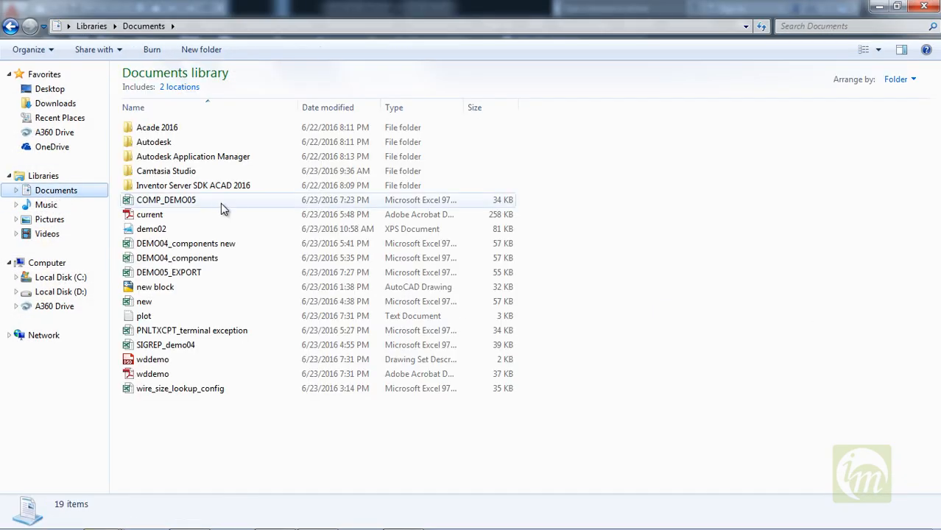
click(211, 376)
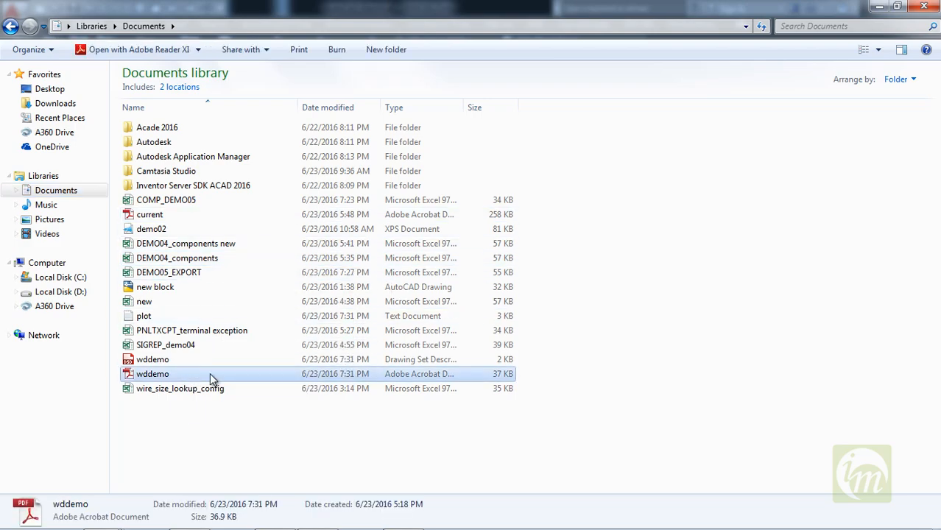
double_click(210, 374)
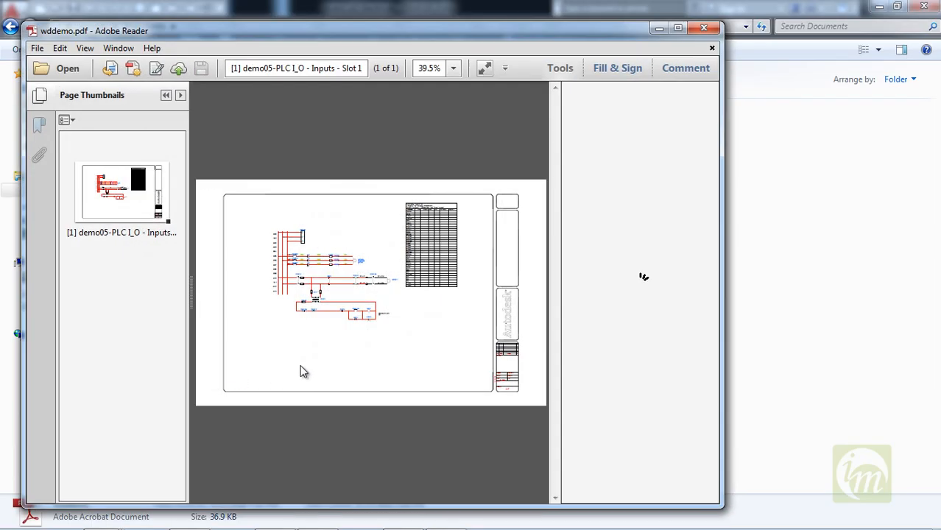
Examine the motor circuits and component tags in the published PDF at 125% zoom and close the PDF.
click(455, 69)
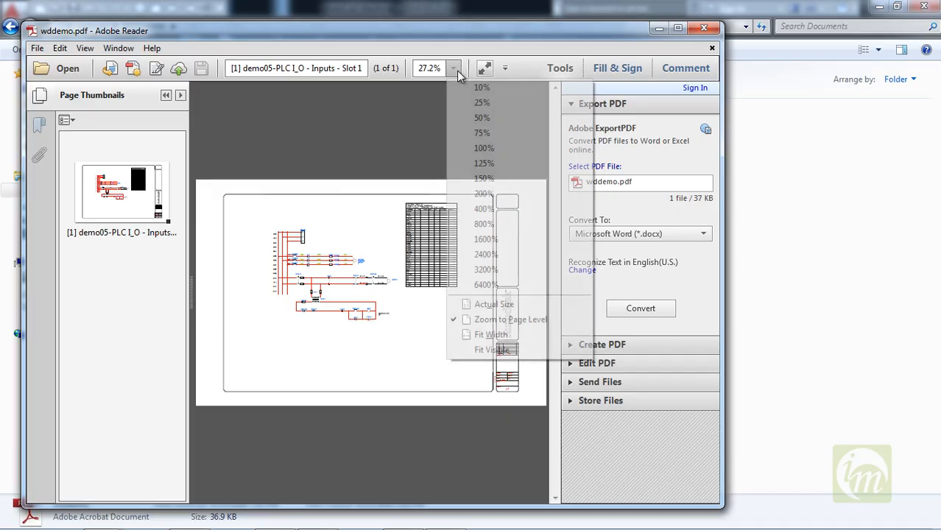
click(493, 164)
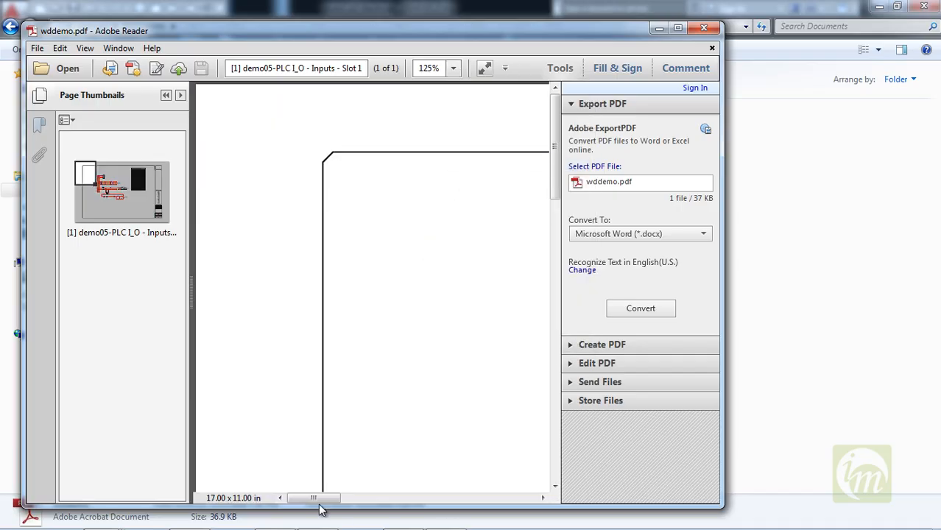
drag(337, 500, 370, 500)
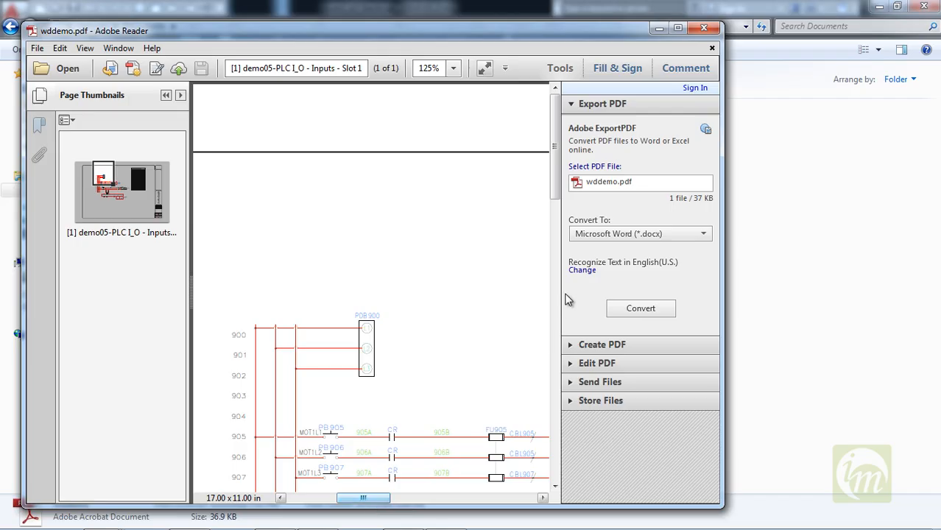
drag(556, 198, 563, 298)
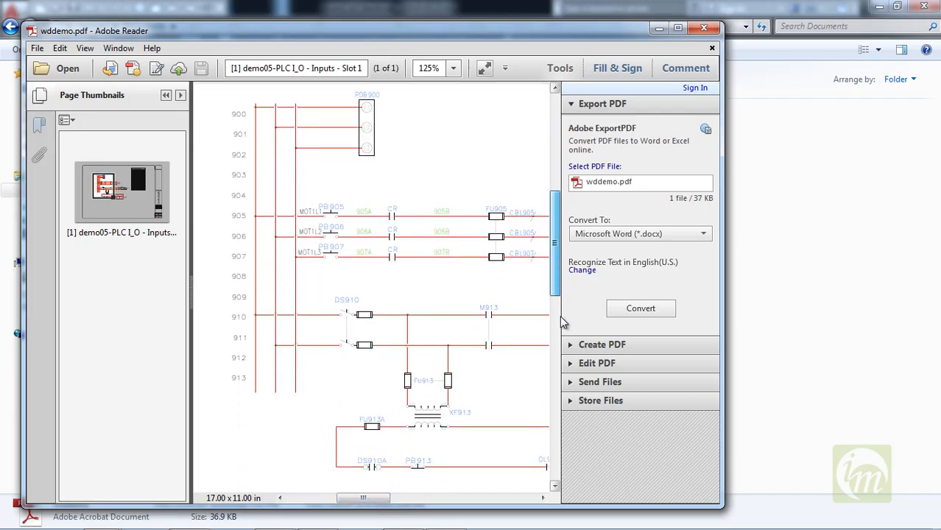
mouse_move(367, 499)
mouse_down()
mouse_move(437, 499)
mouse_move(371, 498)
mouse_up()
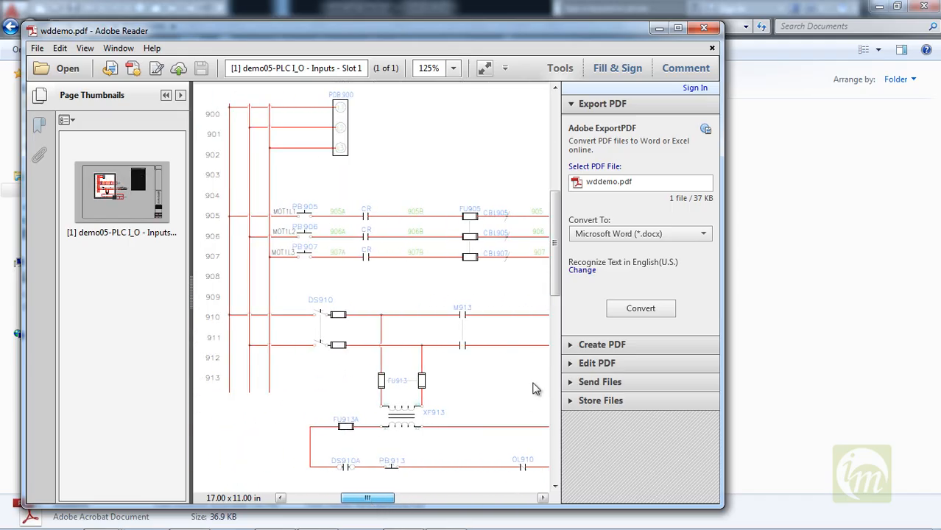
scroll(557, 276, up, 4)
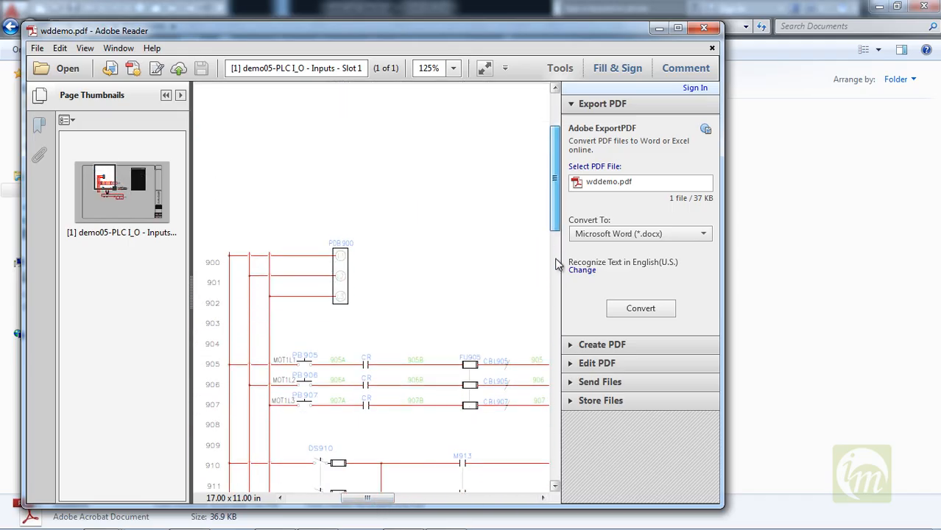
scroll(557, 263, down, 10)
drag(556, 372, 551, 166)
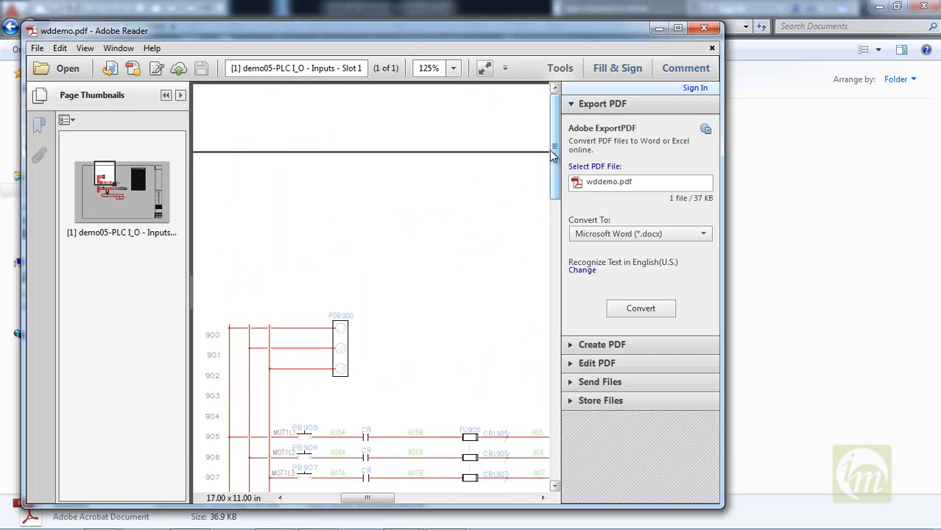
click(704, 27)
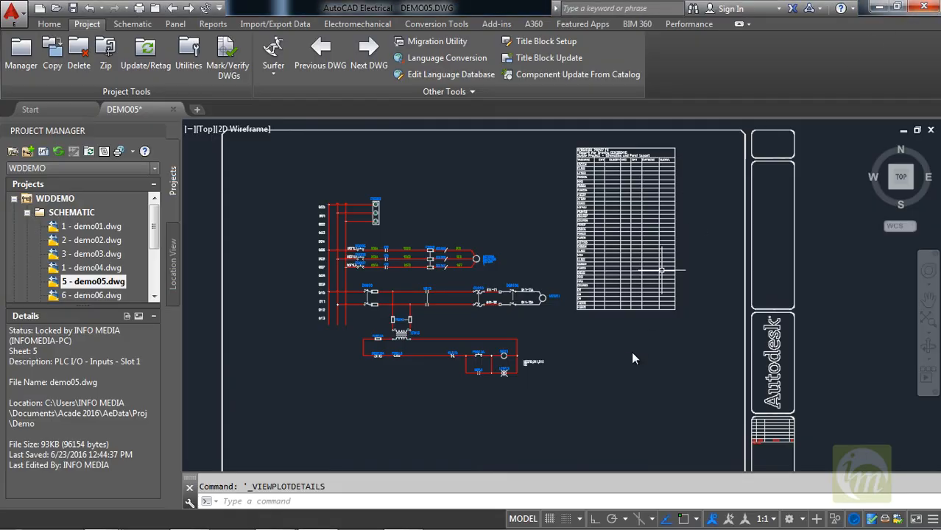
Run the project-wide Update/Retag on all project drawings, with Component Retag and sheet values resequenced starting with 1.
middle_drag(491, 363, 429, 317)
mouse_move(501, 212)
middle_down()
mouse_move(506, 263)
mouse_move(517, 221)
middle_up()
scroll(515, 276, down, 2)
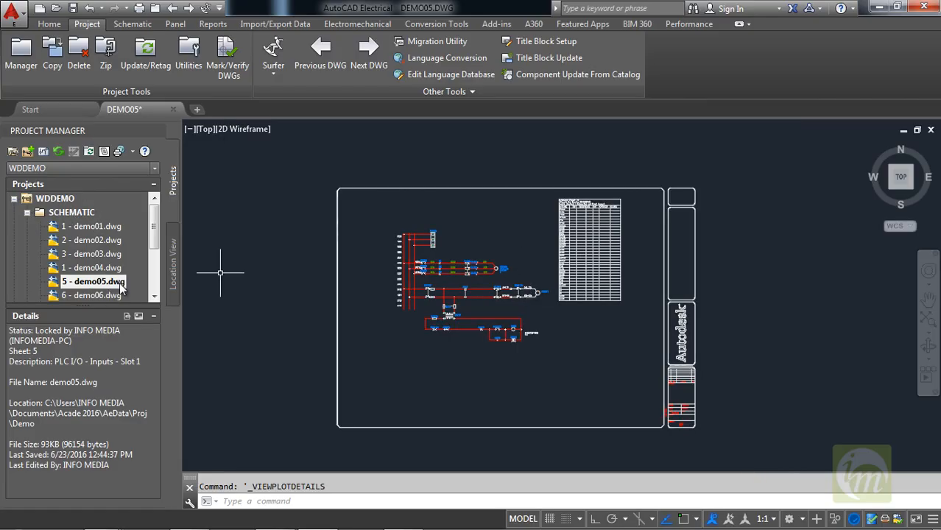
mouse_move(154, 227)
mouse_down()
mouse_move(154, 246)
mouse_move(154, 226)
mouse_up()
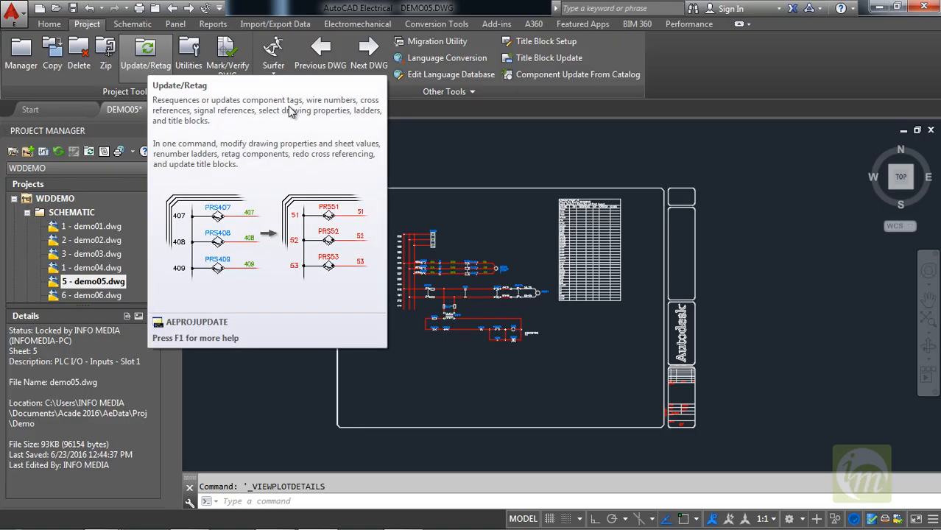
click(147, 50)
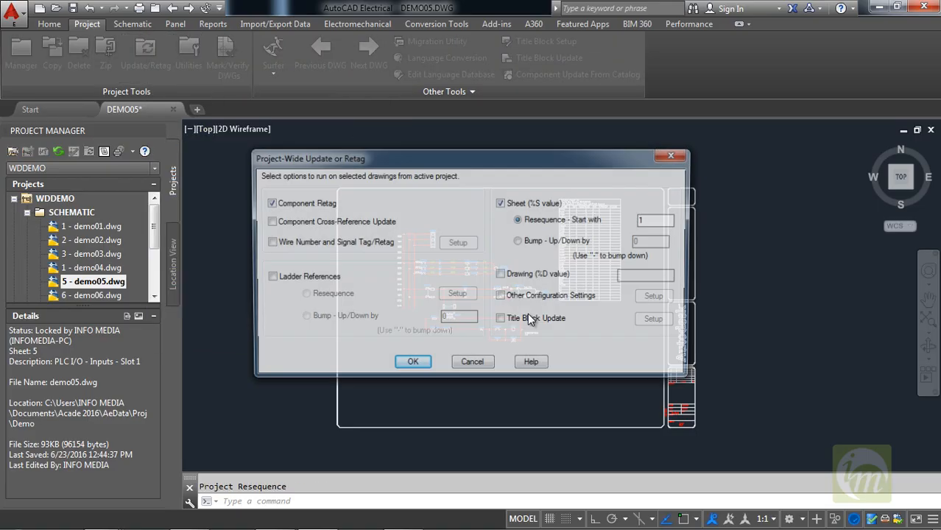
click(412, 364)
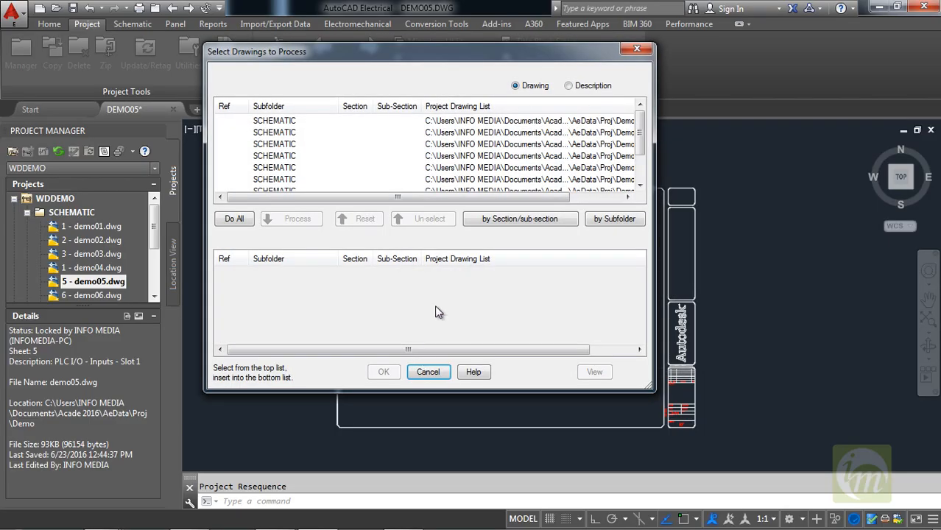
click(235, 218)
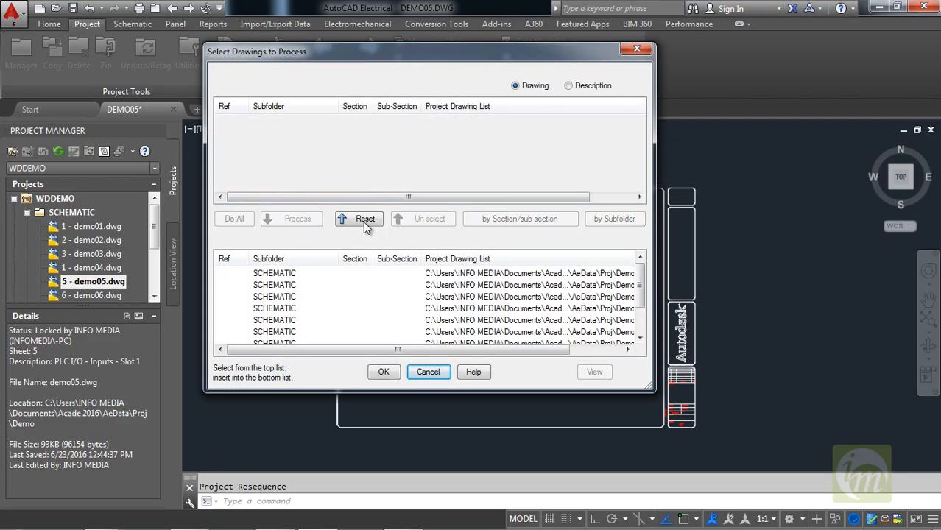
click(384, 373)
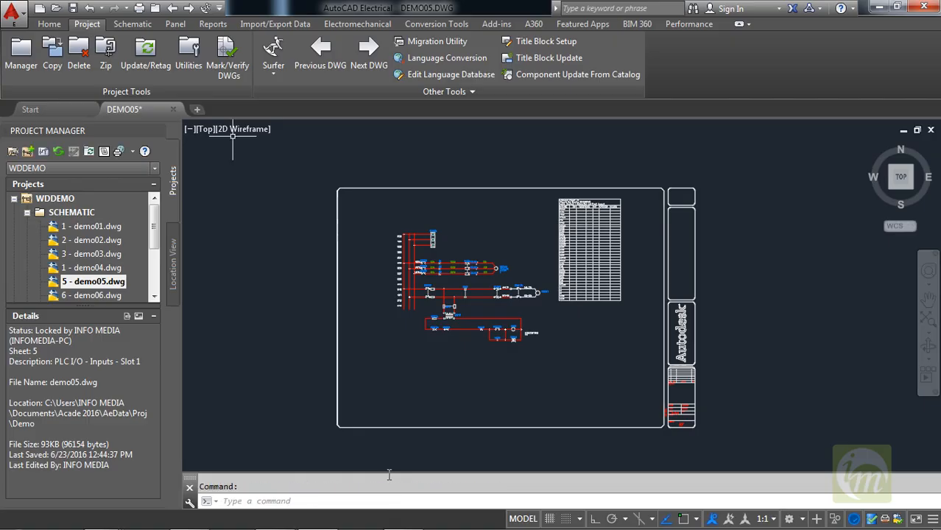
scroll(472, 304, up, 3)
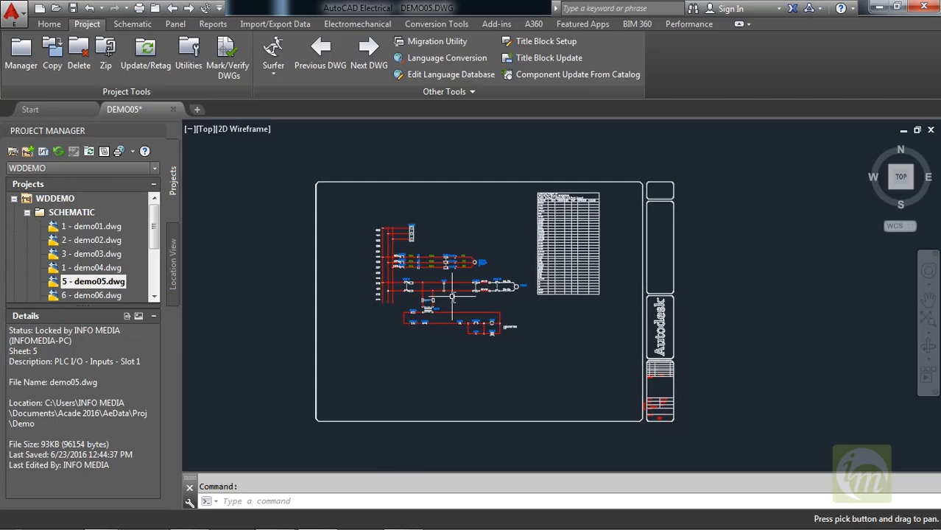
middle_drag(485, 336, 527, 413)
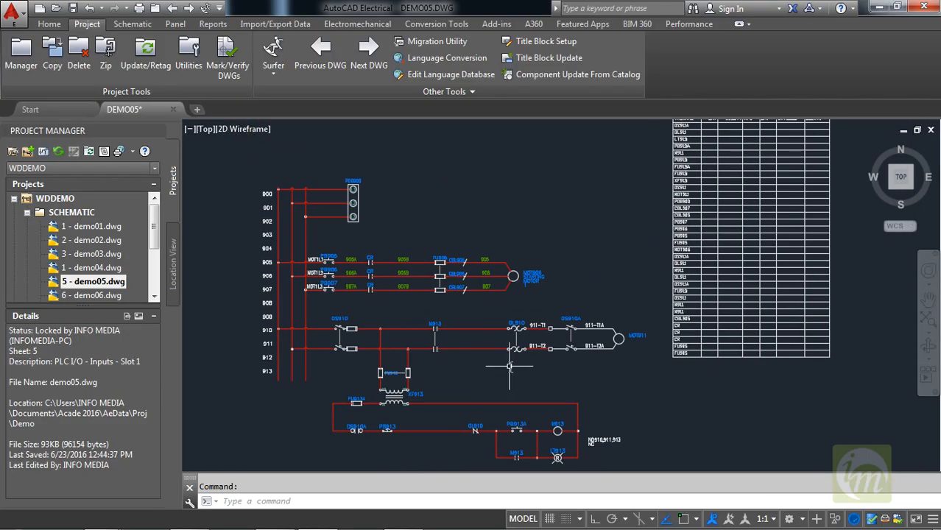